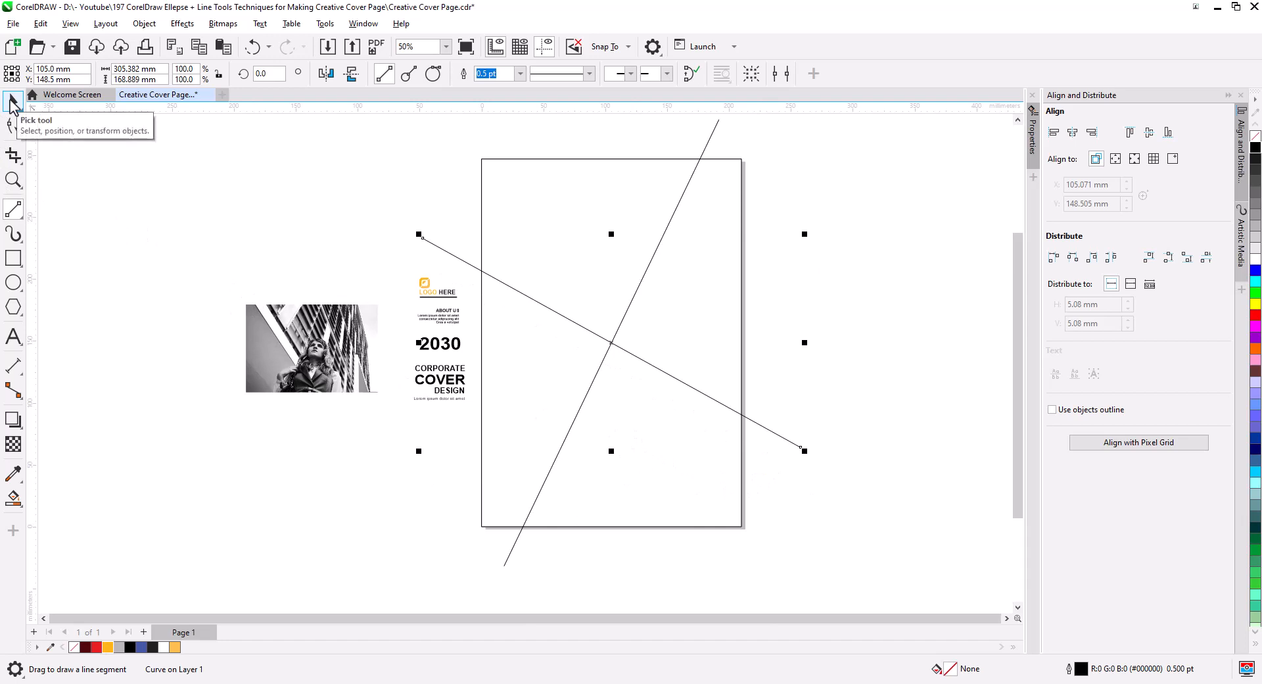
Draw a circle about 80 mm in diameter over the crossing of the two lines and centre it on the page.
left_click(13, 102)
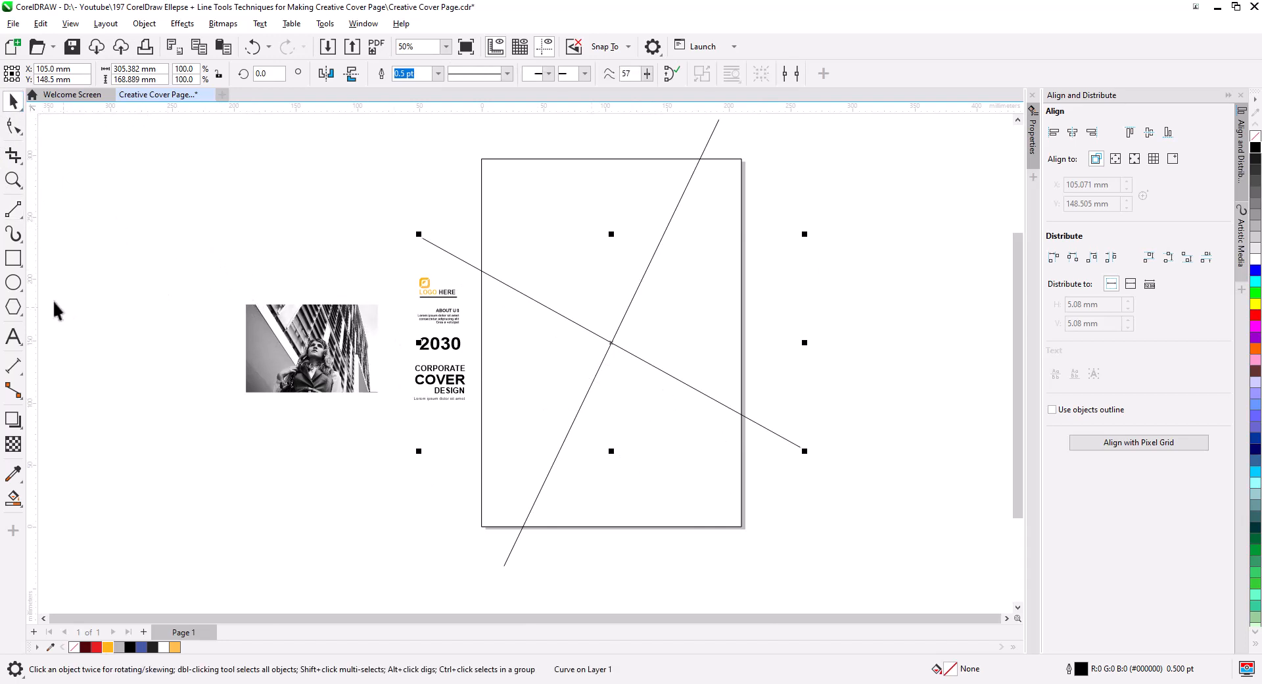
left_click(13, 283)
left_click_drag(562, 320, 662, 388)
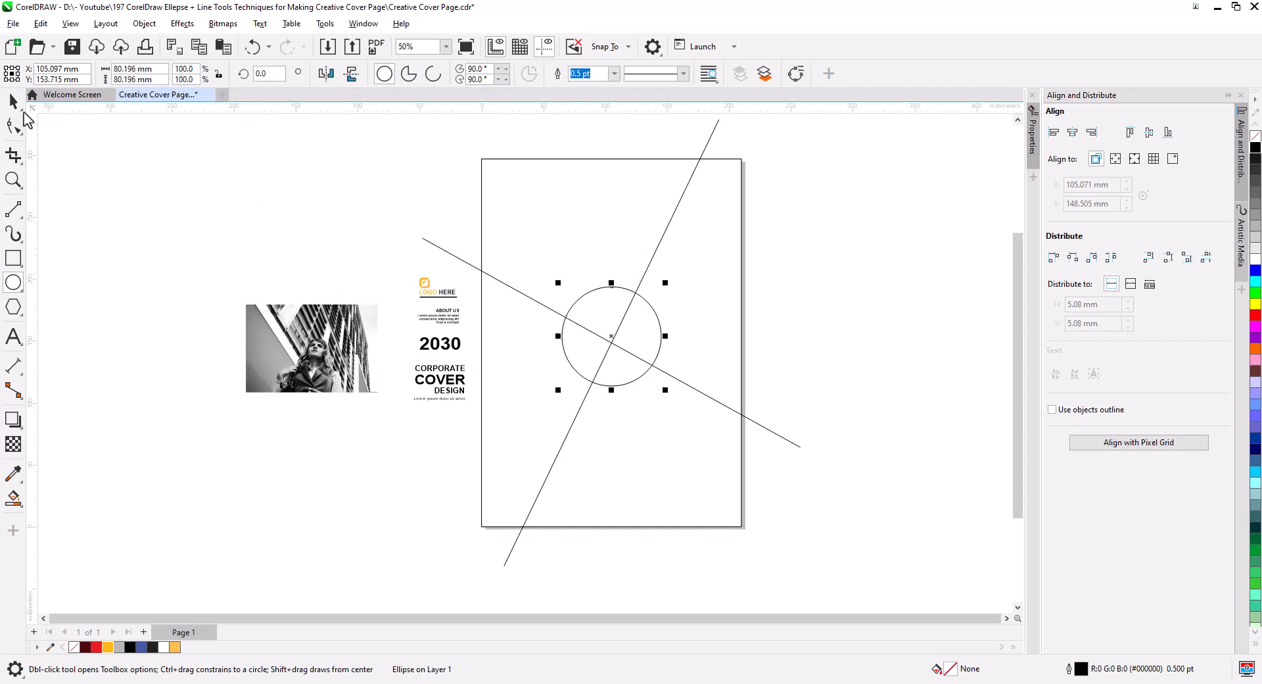
left_click(13, 101)
key("p")
left_click(802, 306)
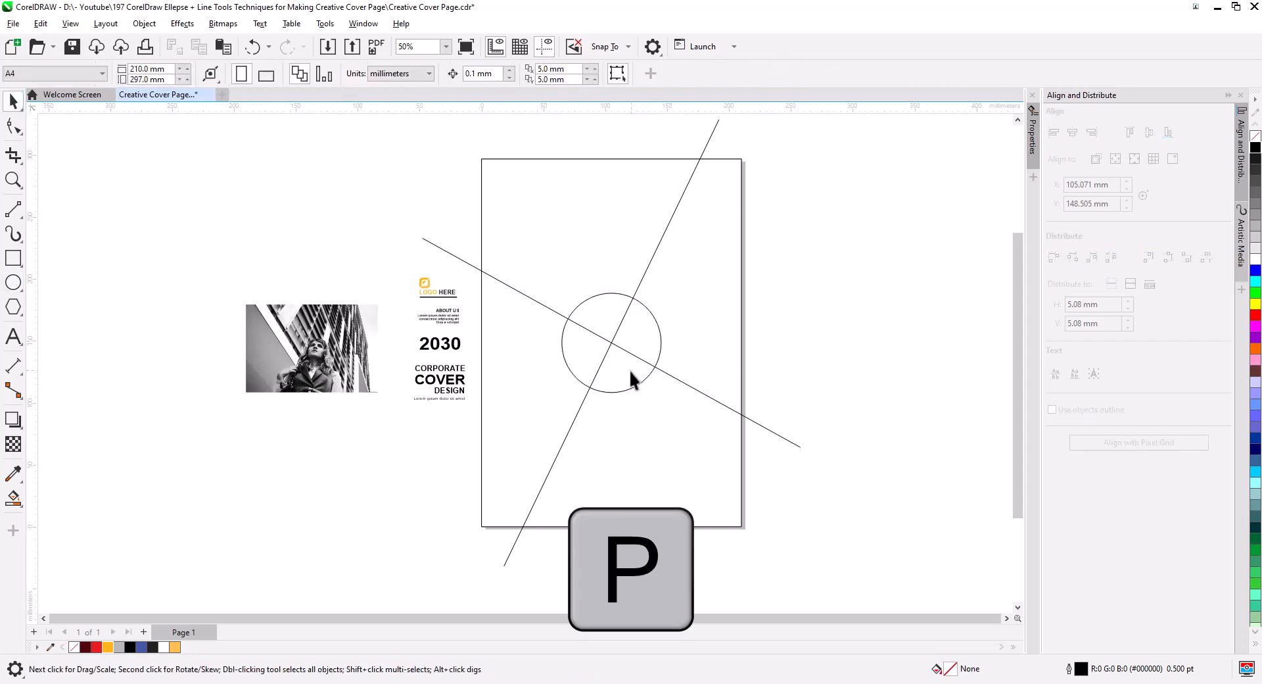
Apply an outside contour with 3 steps to the circle.
scroll(618, 377, "up", 3)
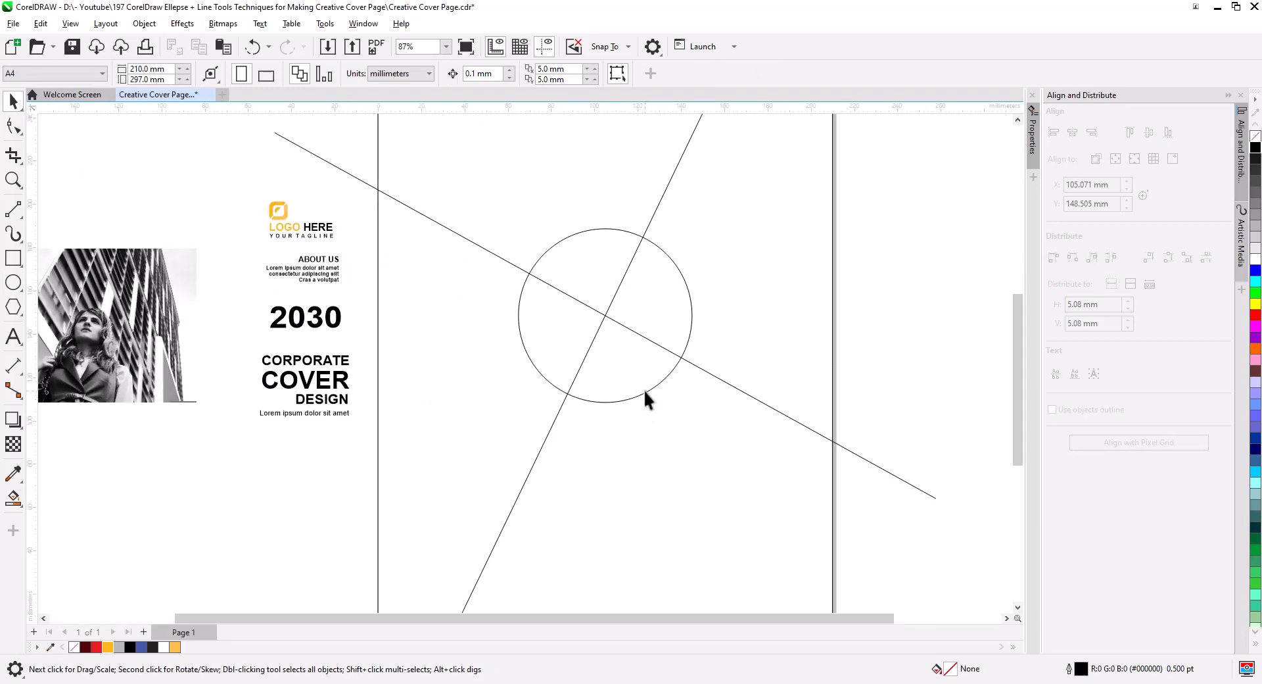
left_click(644, 389)
left_click(14, 422)
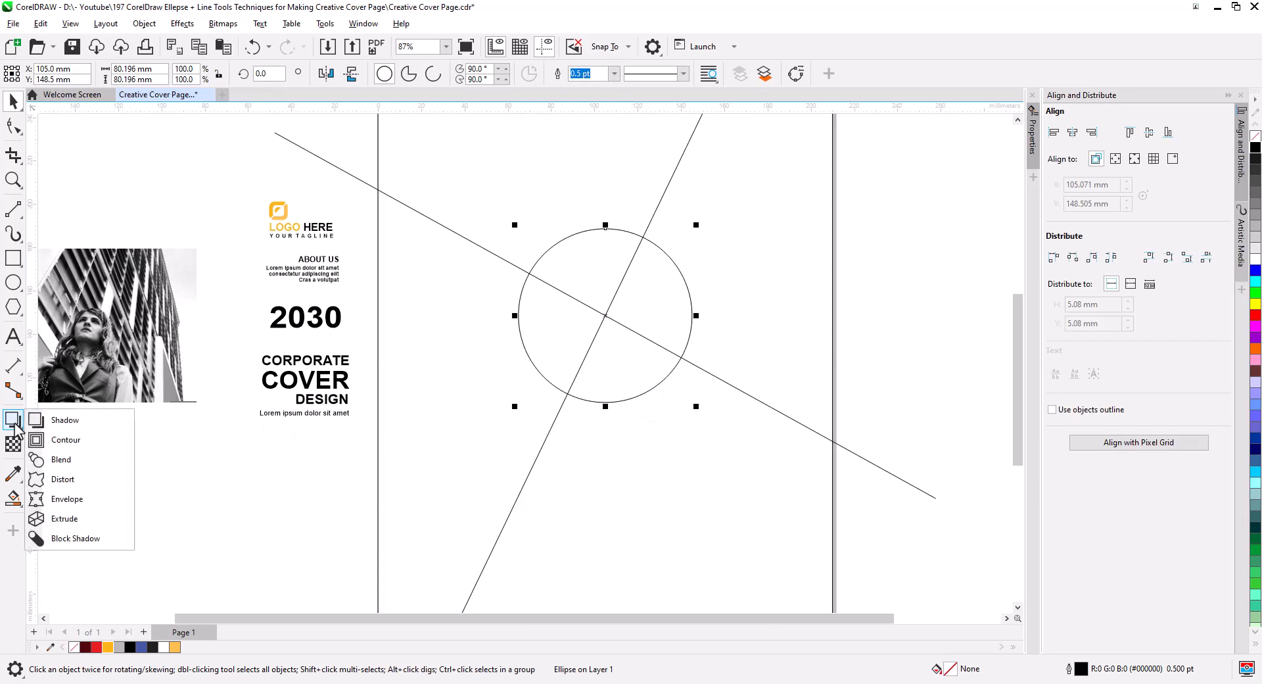
left_click(52, 439)
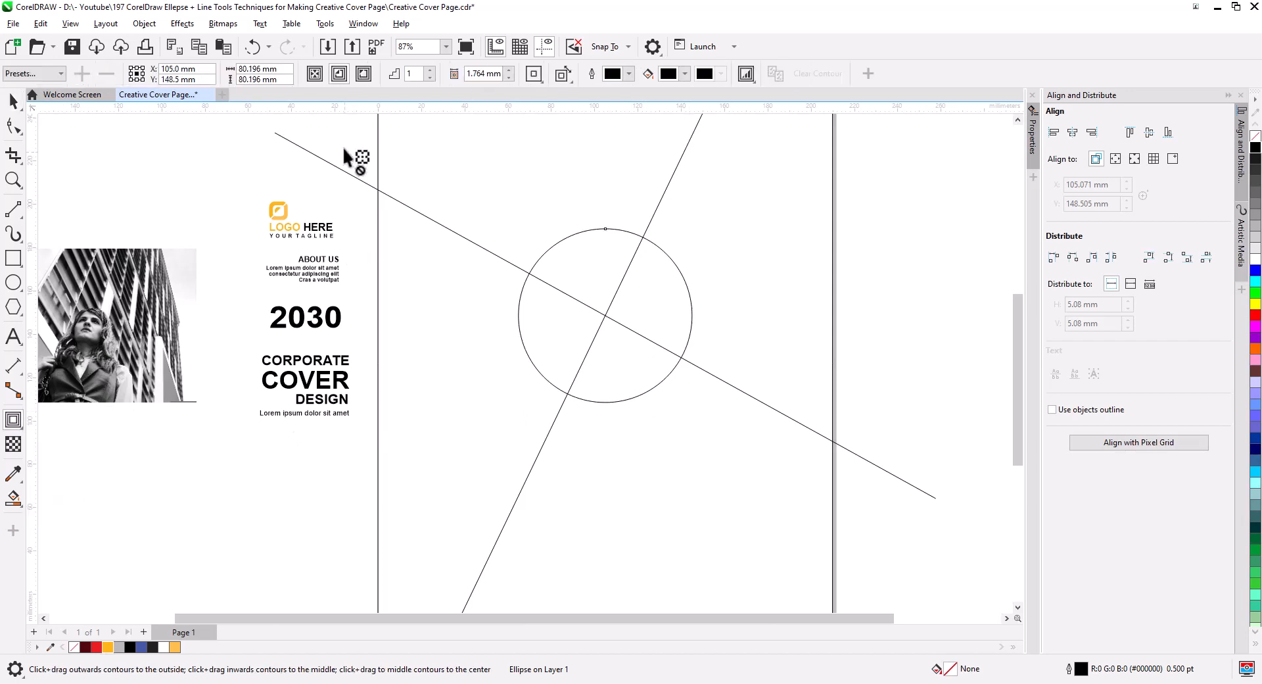
left_click(364, 73)
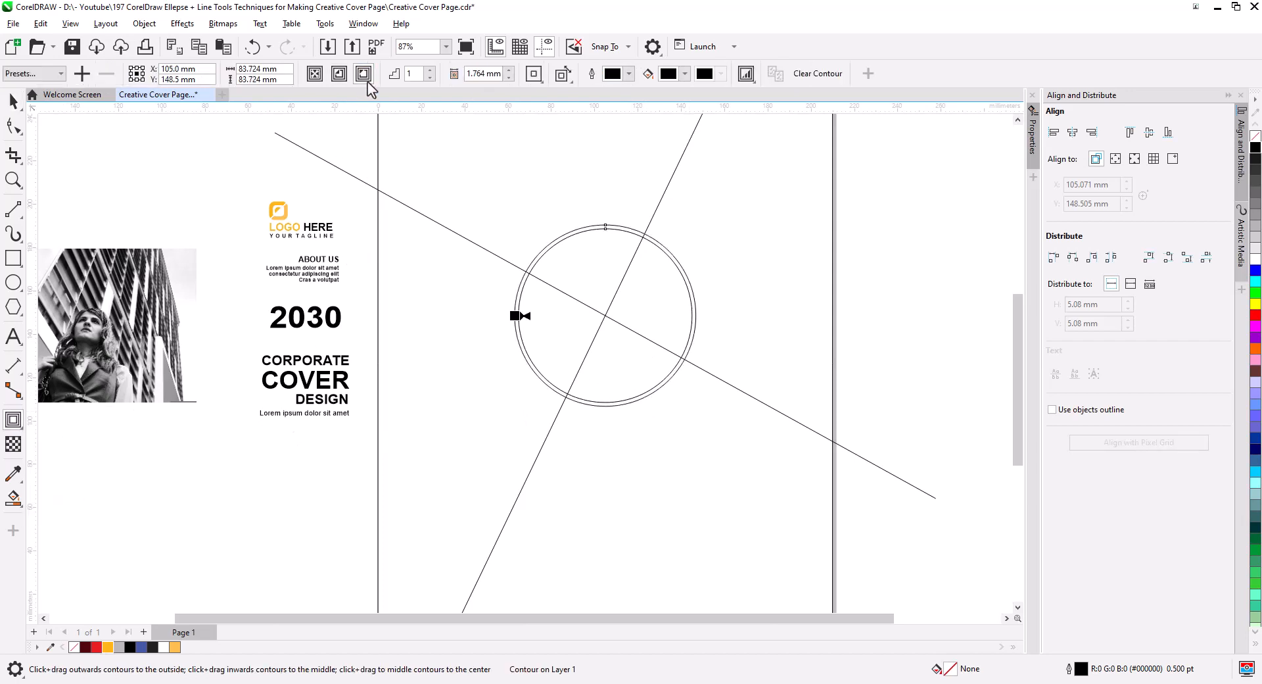
left_click(430, 70)
left_click(428, 71)
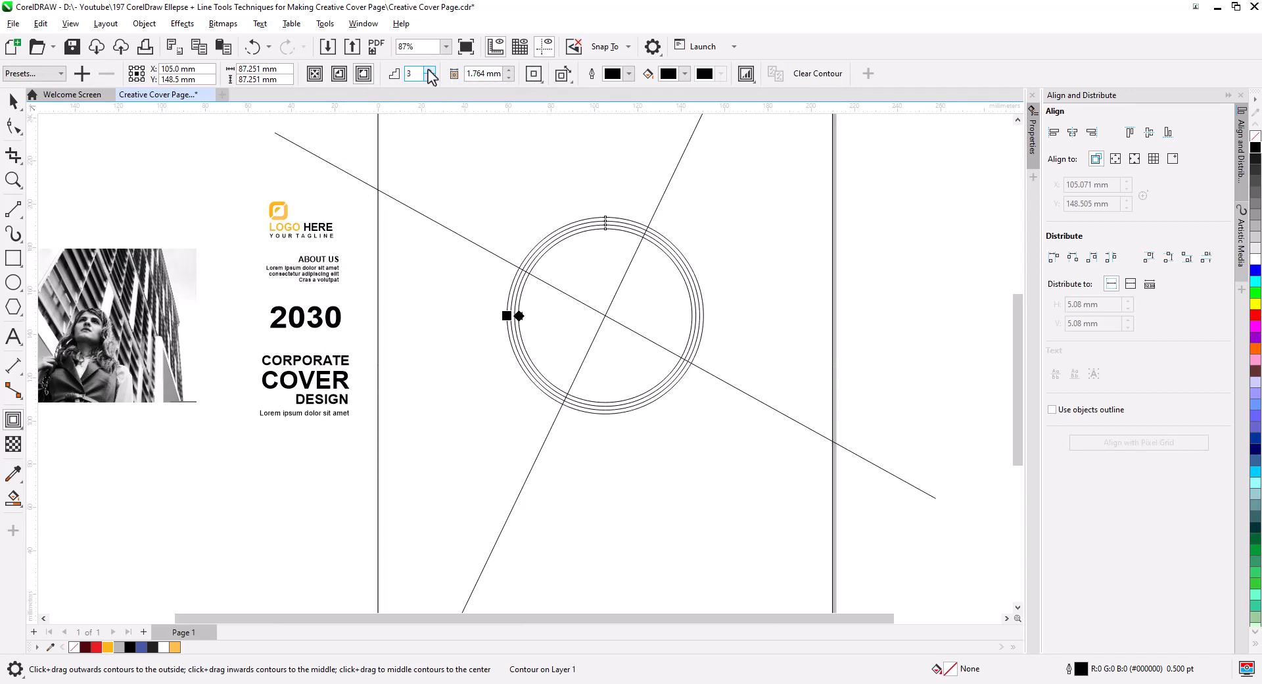
Increase the contour offset to 3.764 mm.
left_click(510, 70)
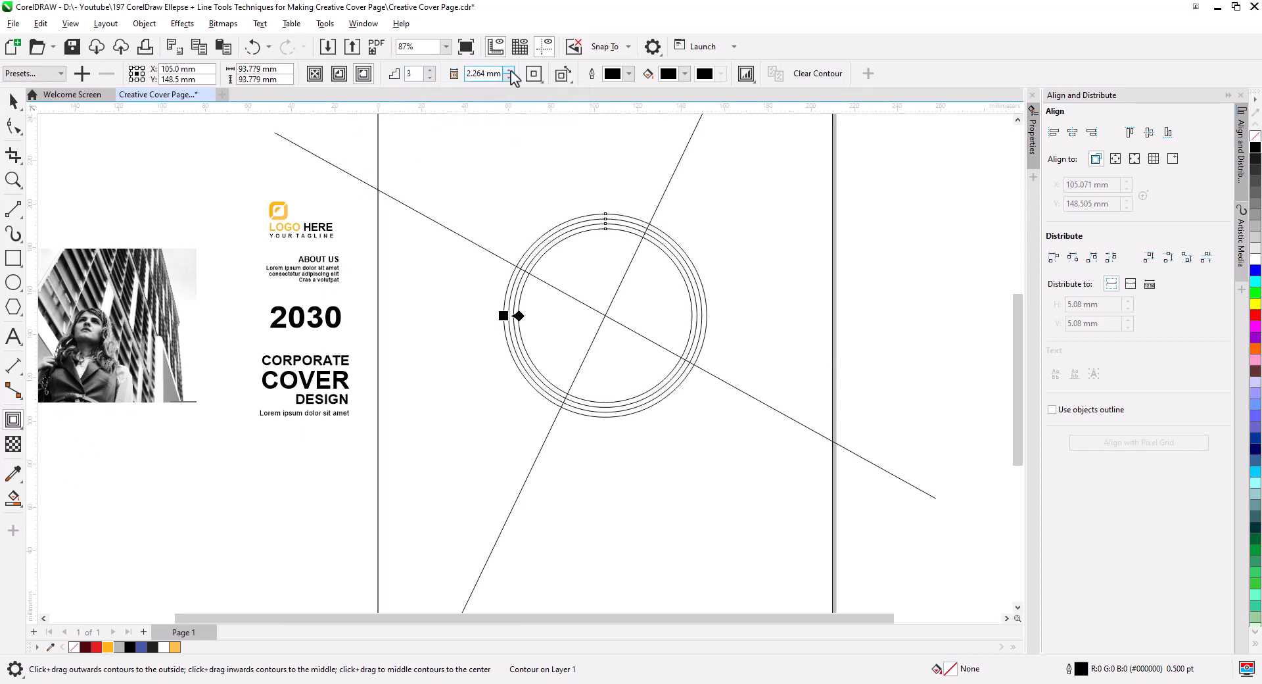
left_click(510, 70)
left_click(510, 70)
left_click(510, 70)
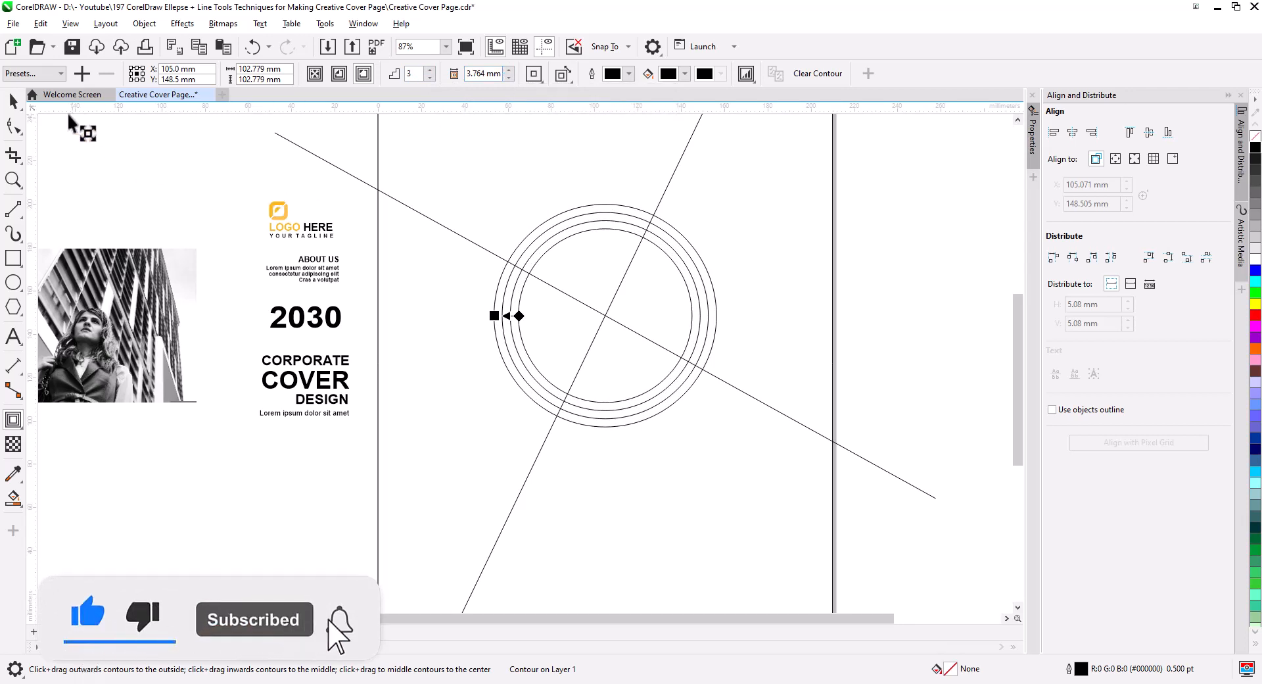
Break the contour apart from the original circle.
left_click(13, 100)
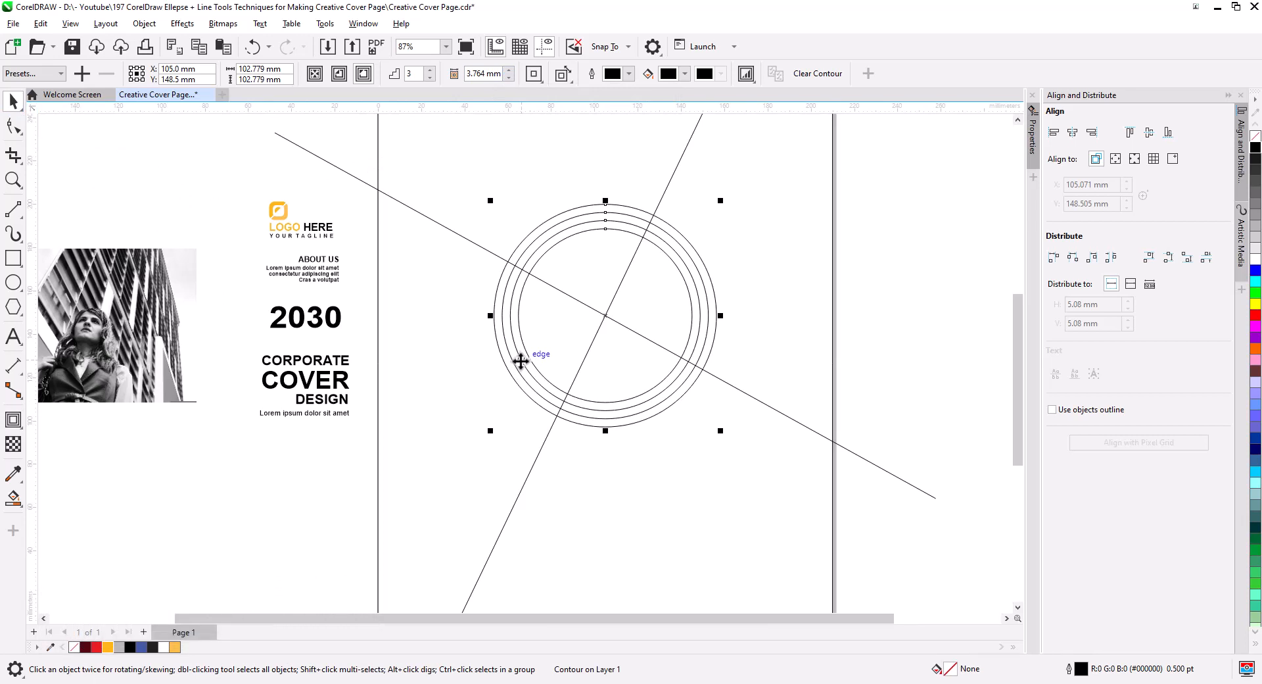
right_click(519, 361)
left_click(582, 373)
Duplicate the shallow diagonal line and place the copy about 8 mm below the original.
scroll(501, 428, "down", 1)
left_click_drag(696, 383, 697, 399)
left_click(726, 431)
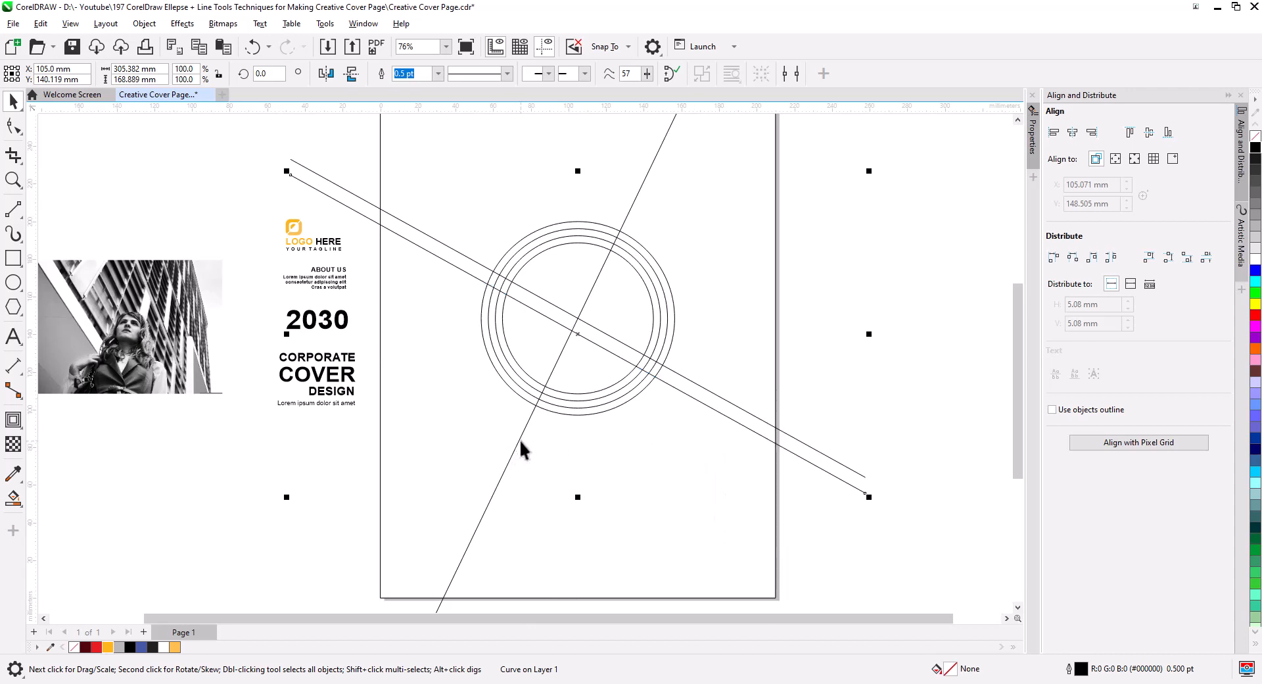
Duplicate the steep diagonal line and adjust the parallel copy to sit about 7 mm right of the original.
left_click_drag(520, 441, 532, 444)
left_click(564, 476)
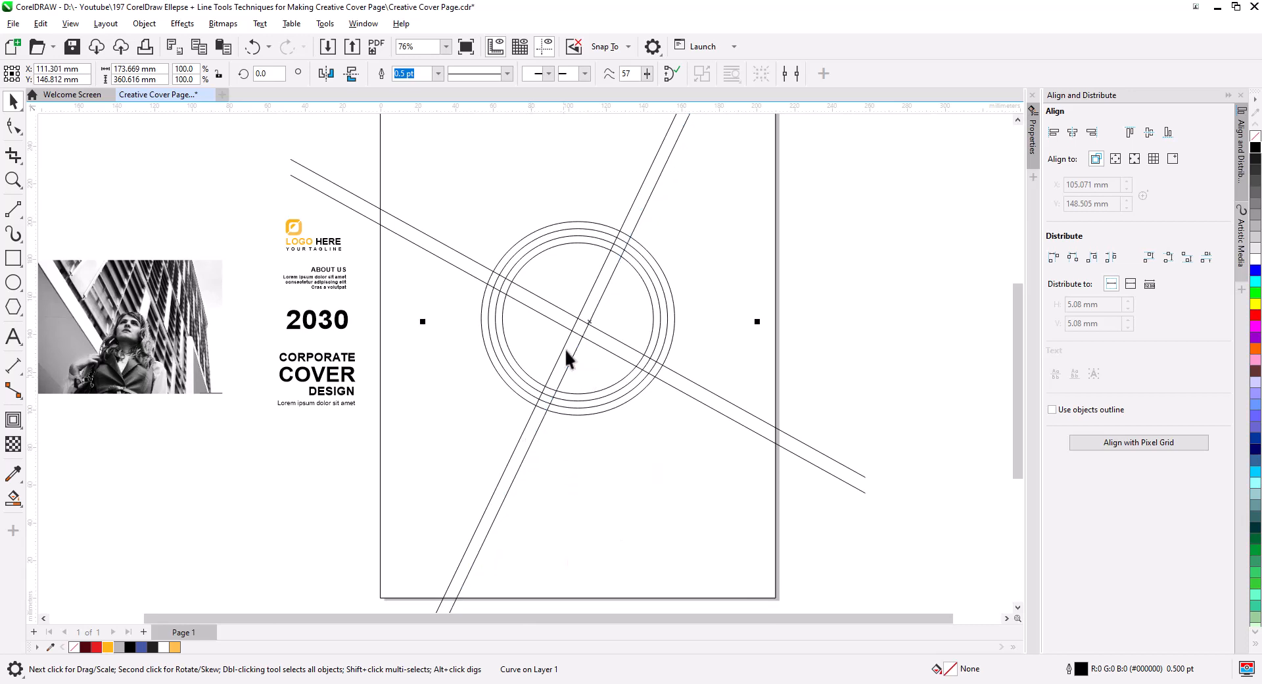
scroll(566, 349, "up", 5)
left_click_drag(606, 333, 566, 353)
scroll(553, 371, "down", 4)
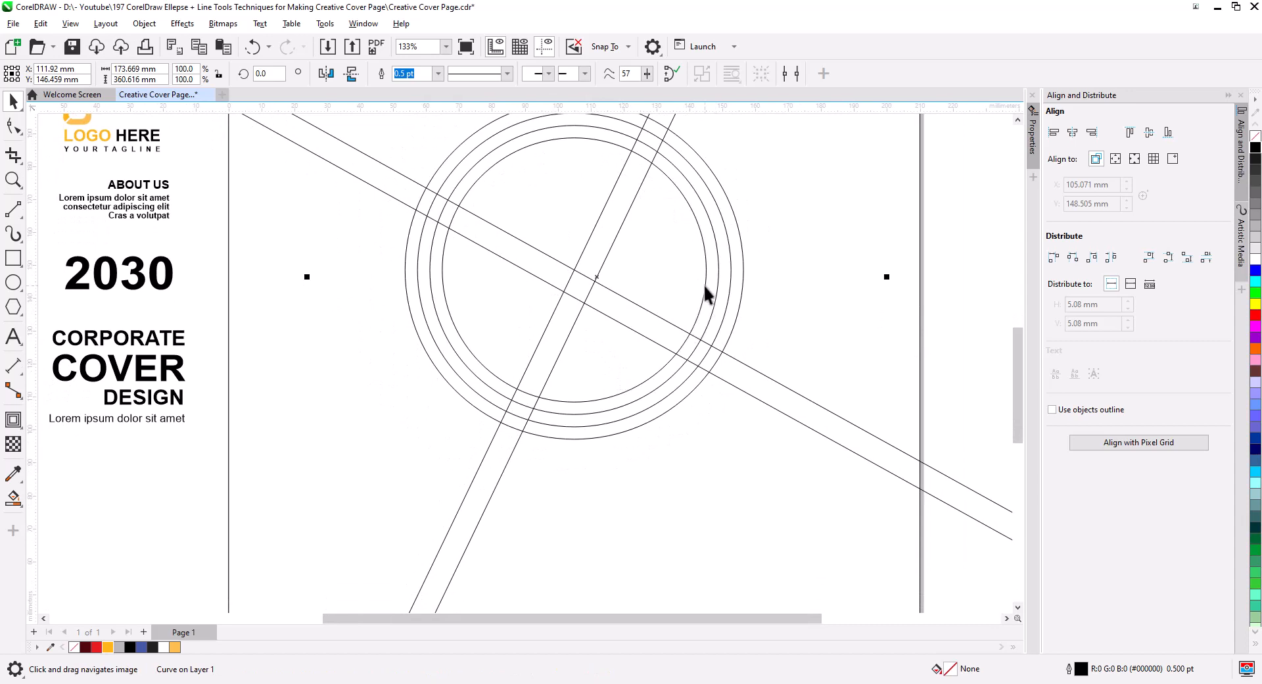
Cut the two original diagonal lines to the clipboard, leaving only their offset copies.
left_click(736, 358)
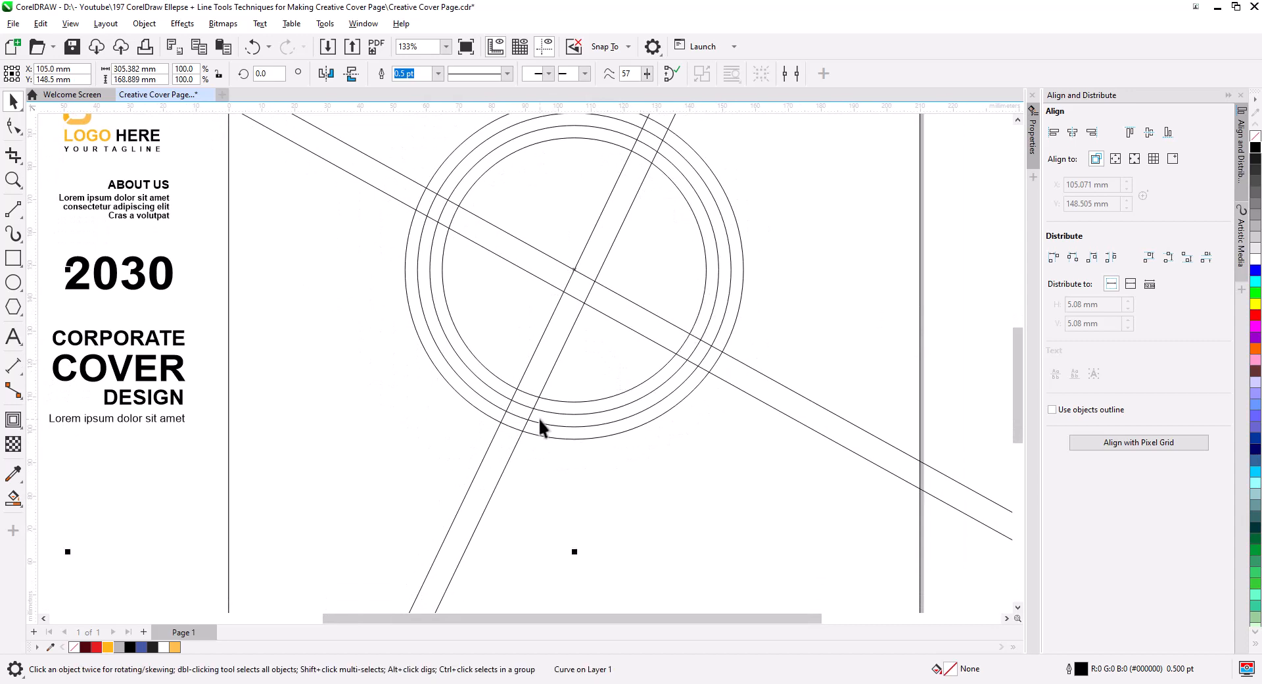
left_click(466, 490, "shift")
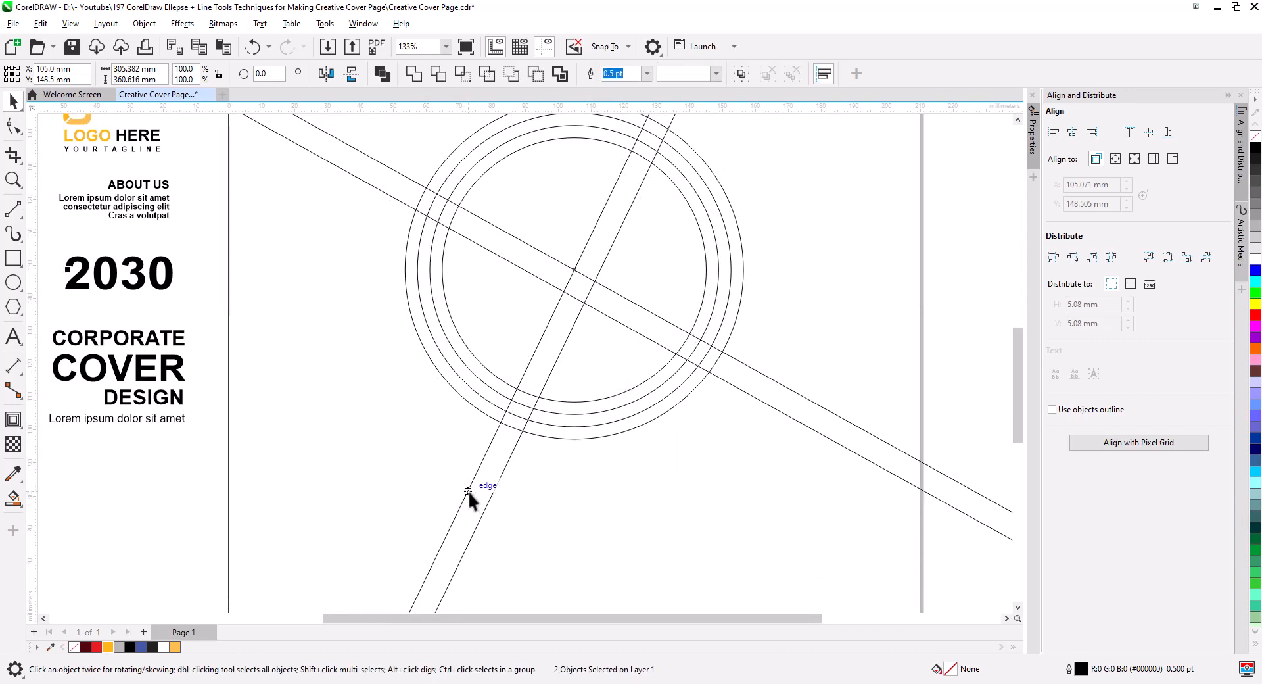
key("ctrl+x")
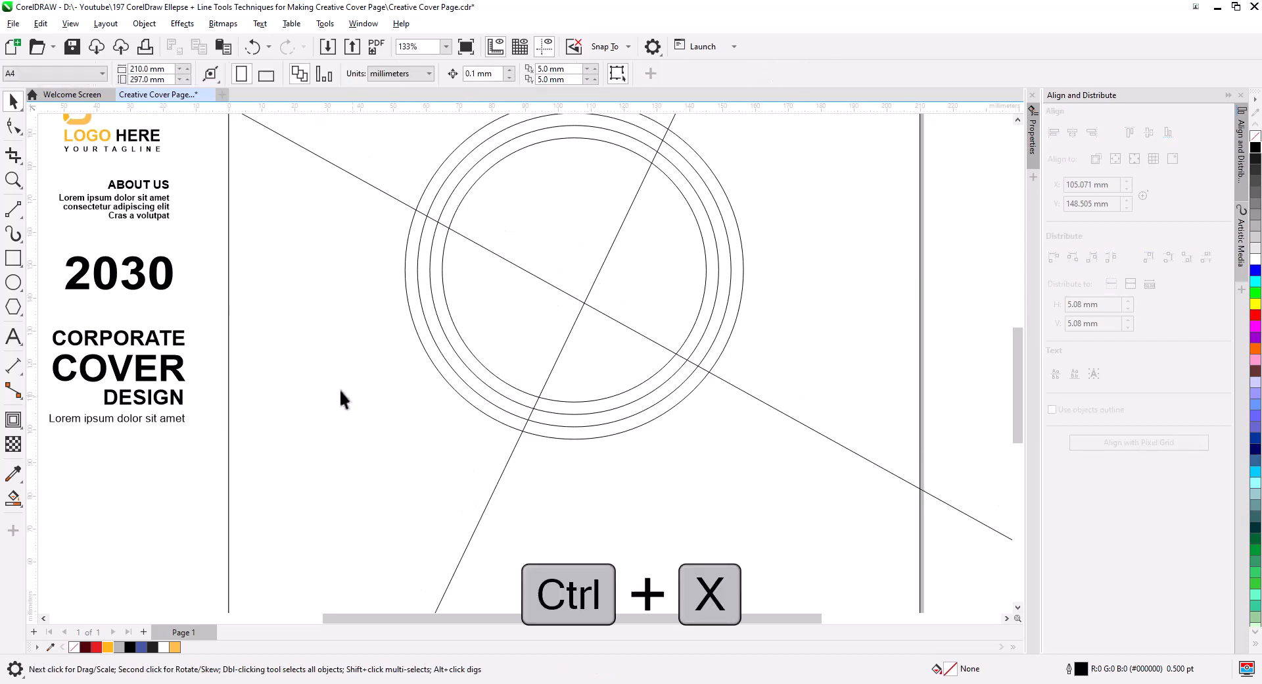
Smart-fill the left and right segments of the middle ring band, between the diagonal lines, with blue.
left_click(14, 498)
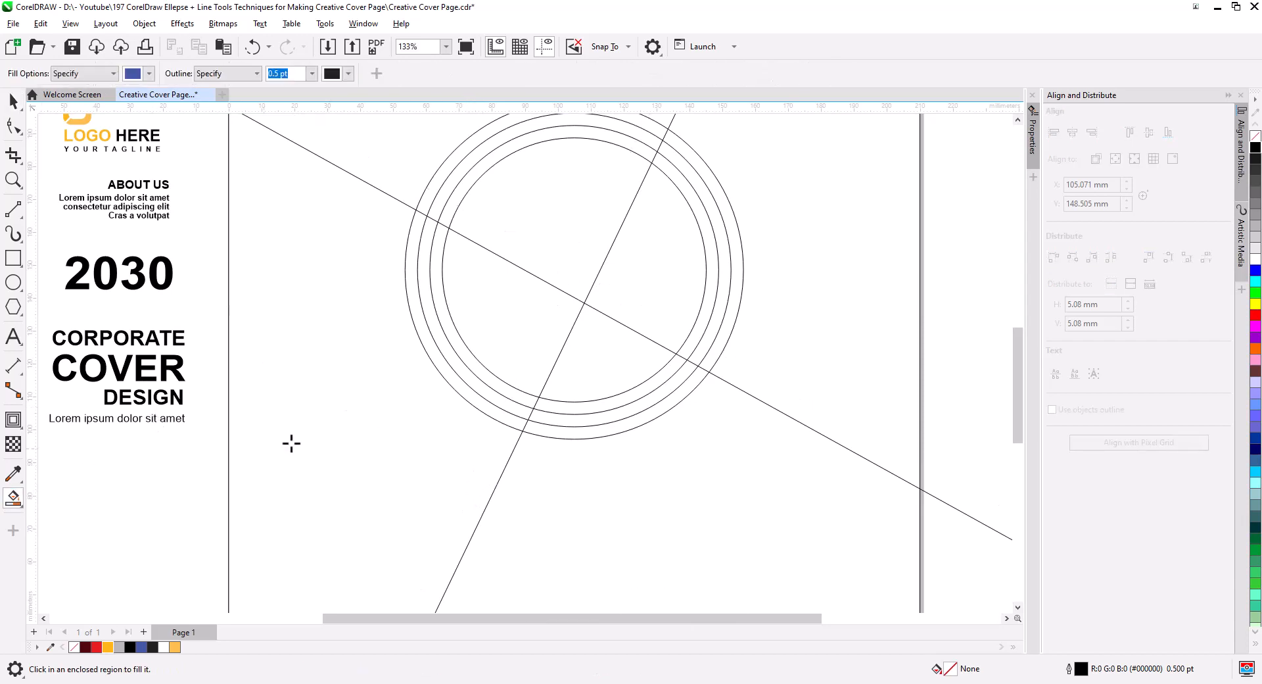
left_click(469, 377)
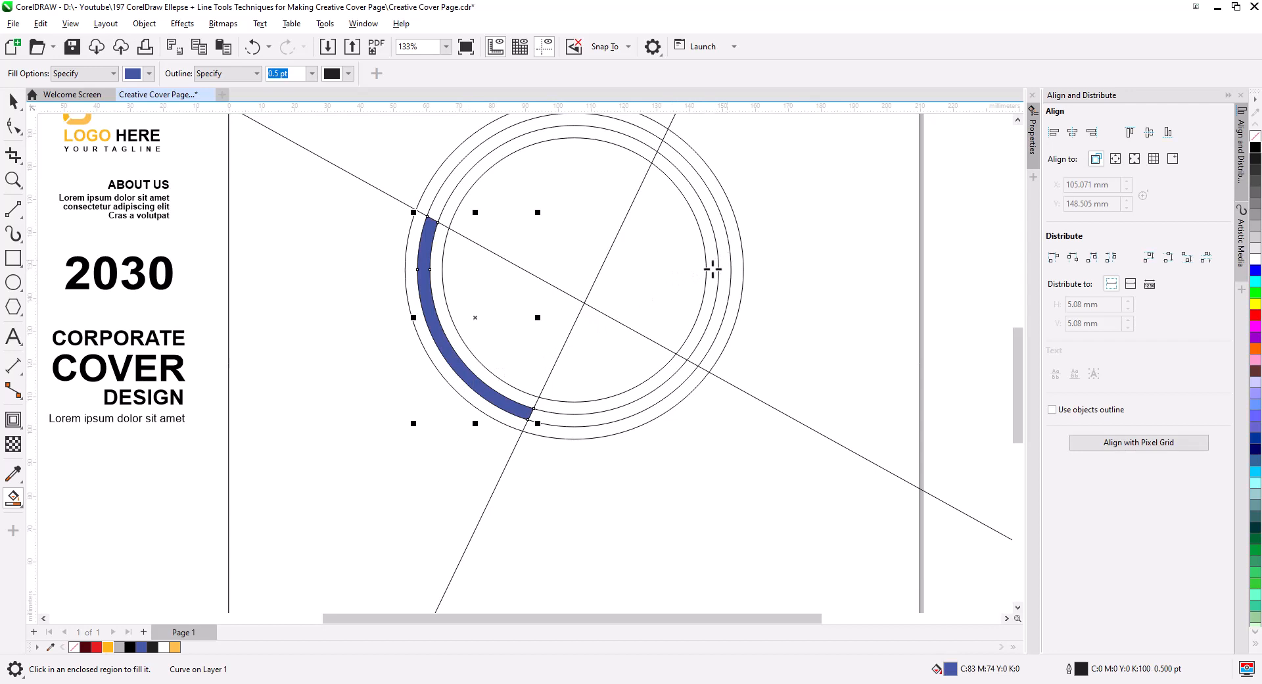
left_click(712, 269)
Paste the two cut diagonal lines back in place.
left_click(13, 101)
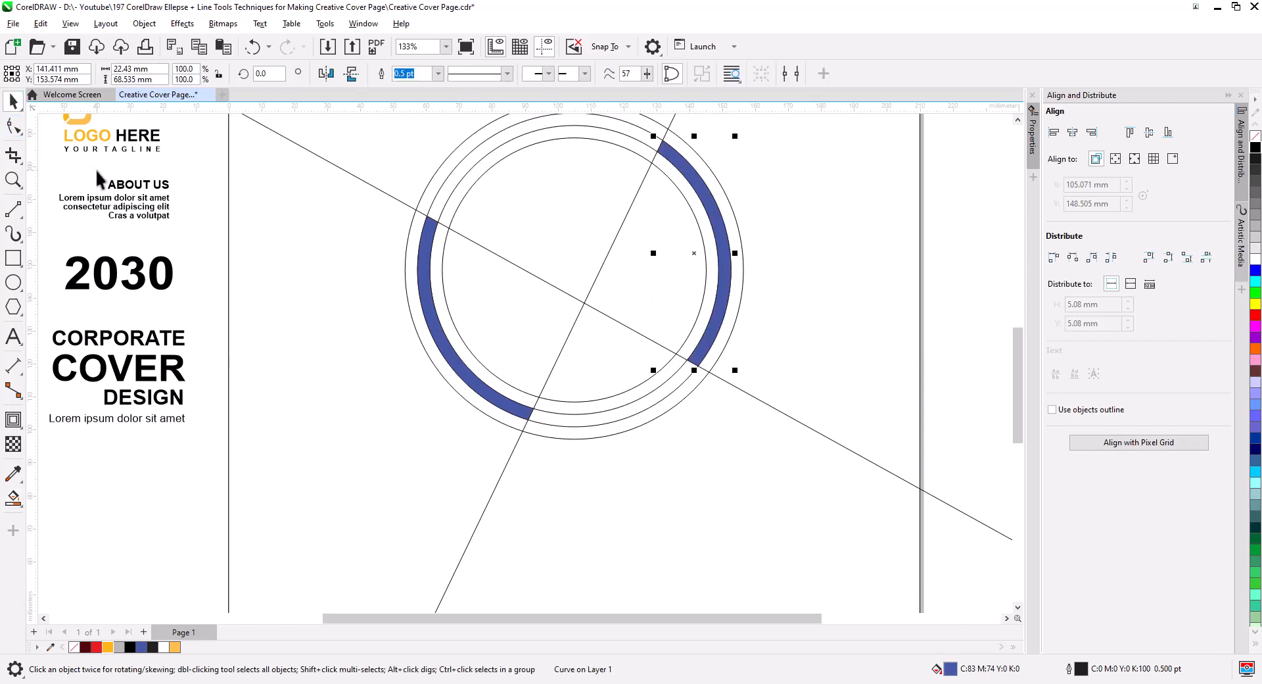
key("ctrl+v")
left_click(822, 326)
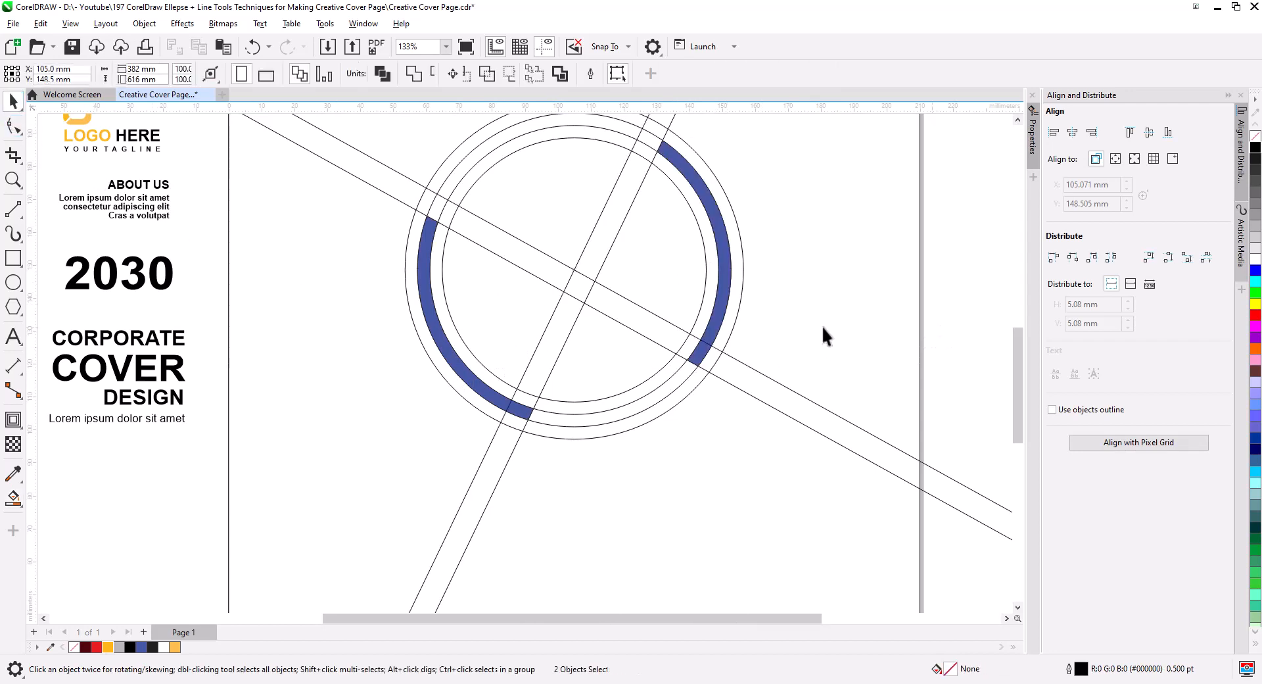
Ungroup the three contour circles.
left_click(659, 399)
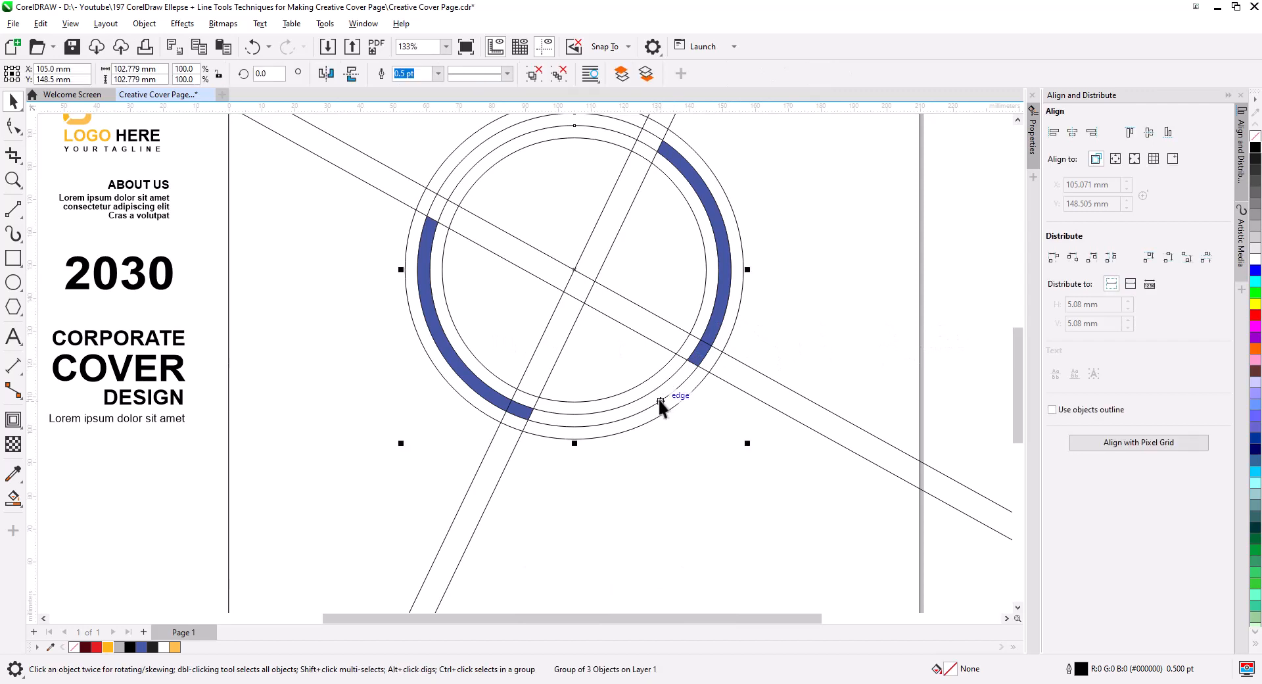
left_click(558, 75)
left_click(973, 343)
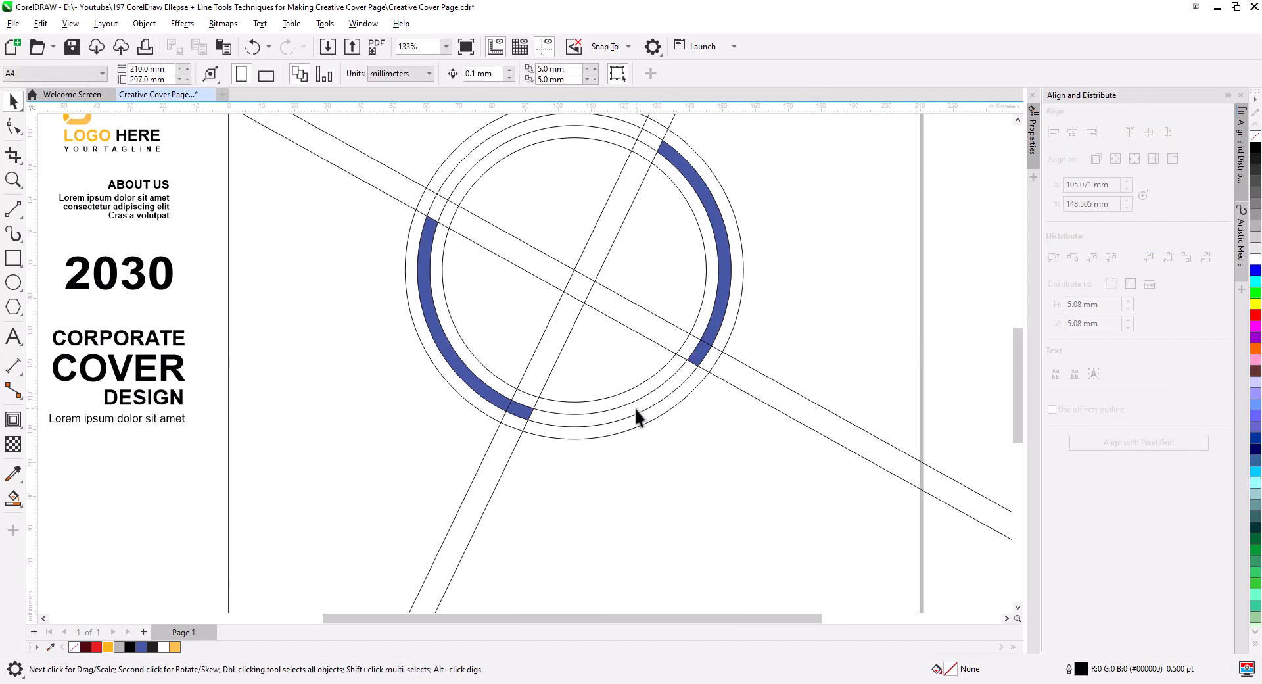
Delete the two middle circles, keeping the innermost and outermost ones.
left_click(627, 402)
left_click(630, 421)
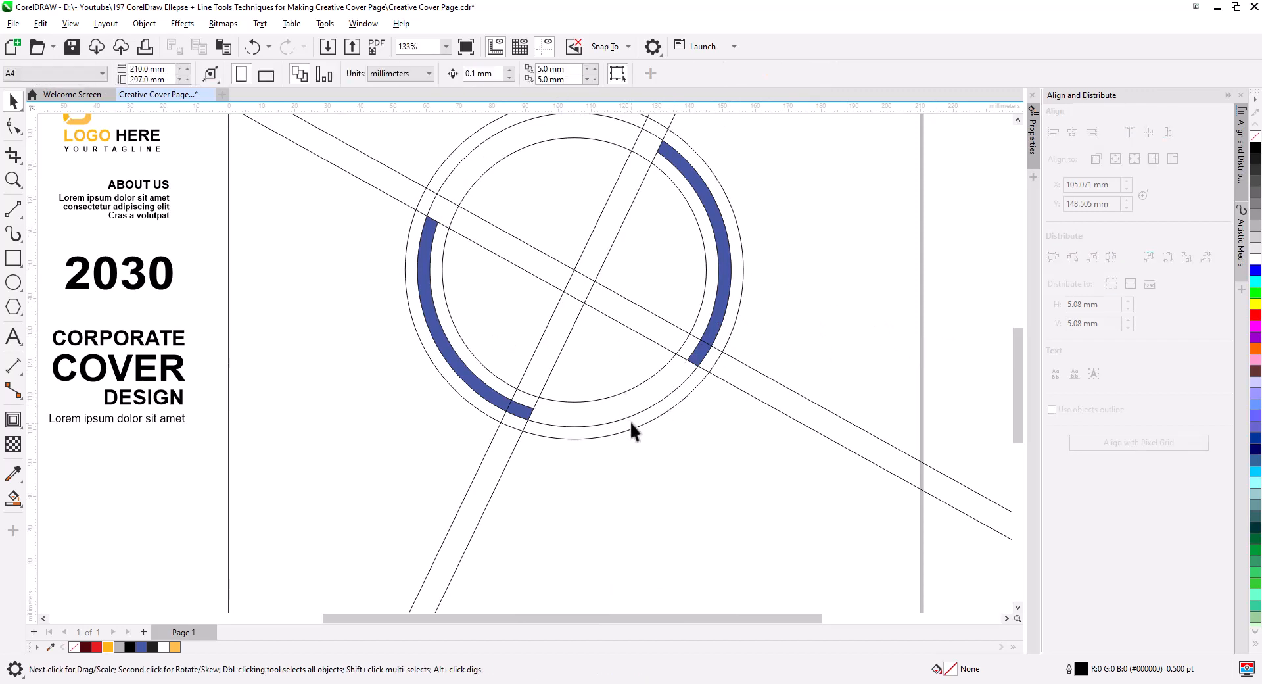
left_click(630, 415)
key("Delete")
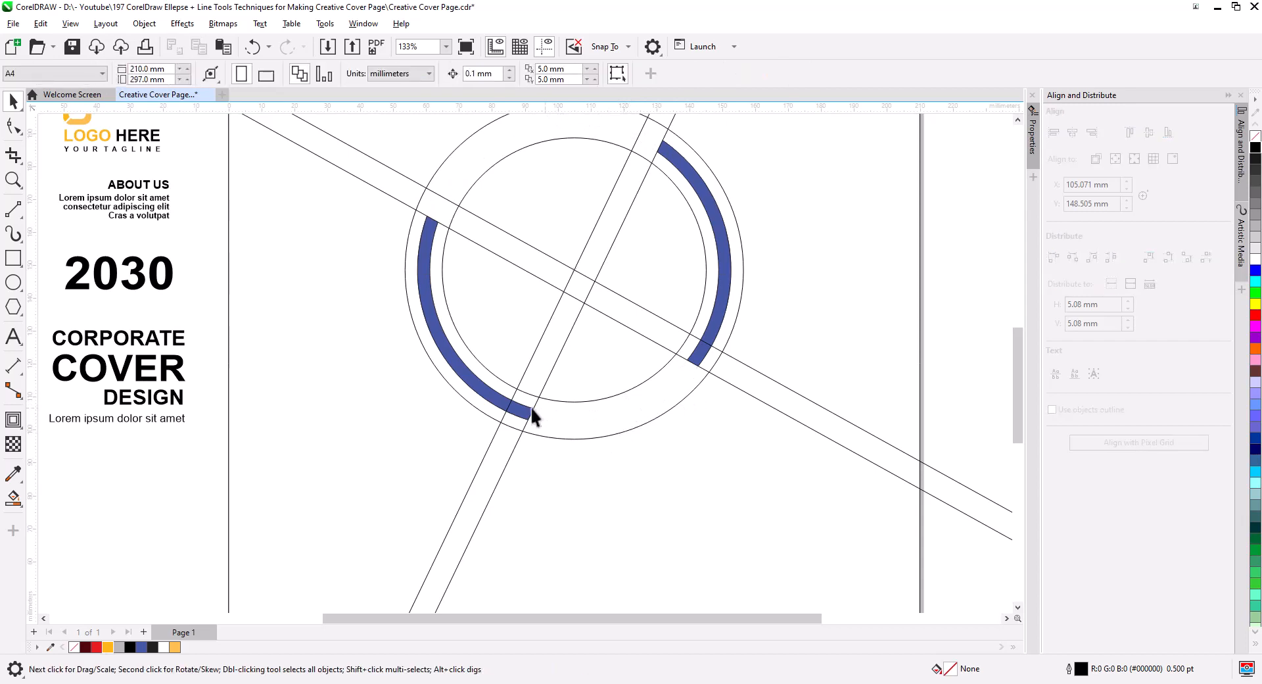
Smart-fill the lower ring segment between the inner and outer circles and the offset lines with blue.
left_click(13, 498)
left_click(596, 421)
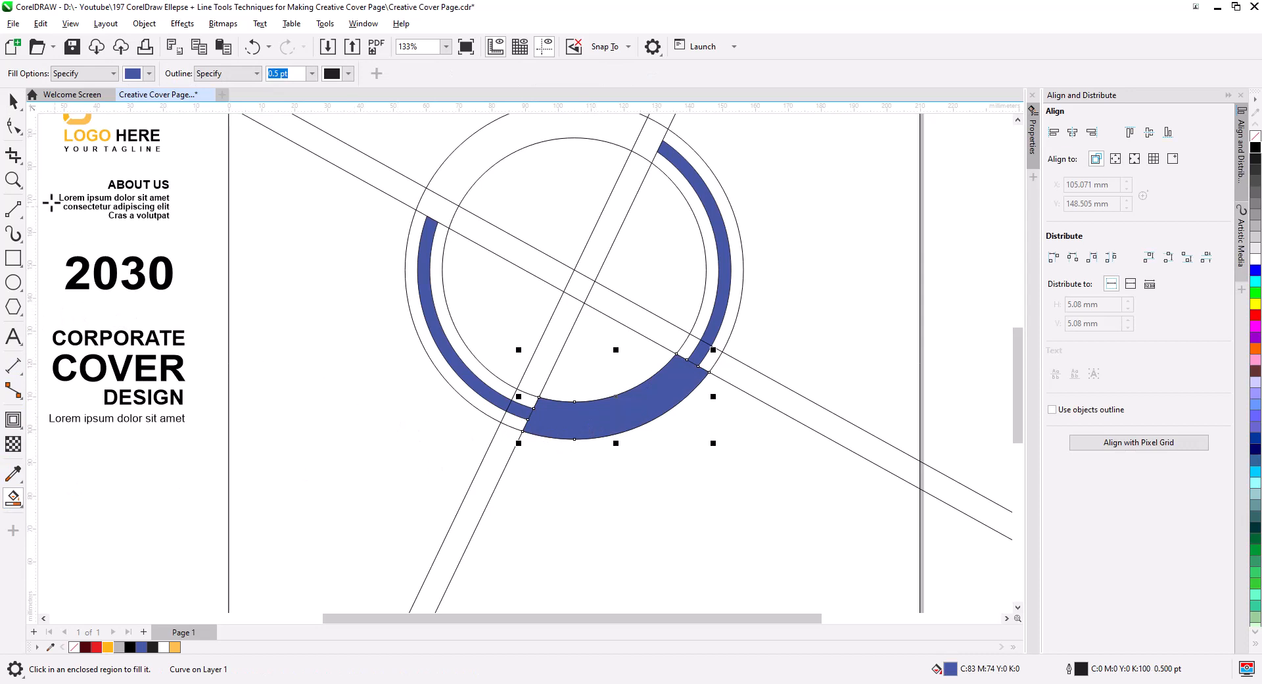
left_click(13, 100)
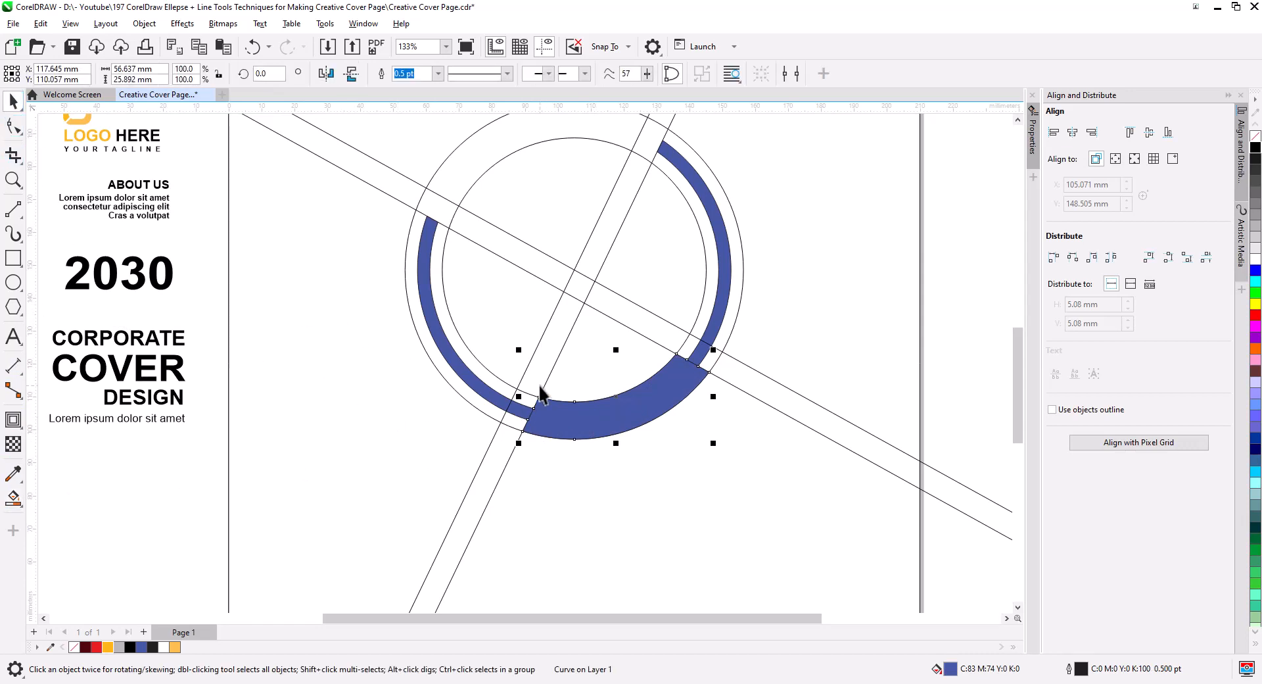
Enlarge the inner circle from its centre to about 87 mm, meeting the inner edges of the thin blue arcs.
left_click(704, 295)
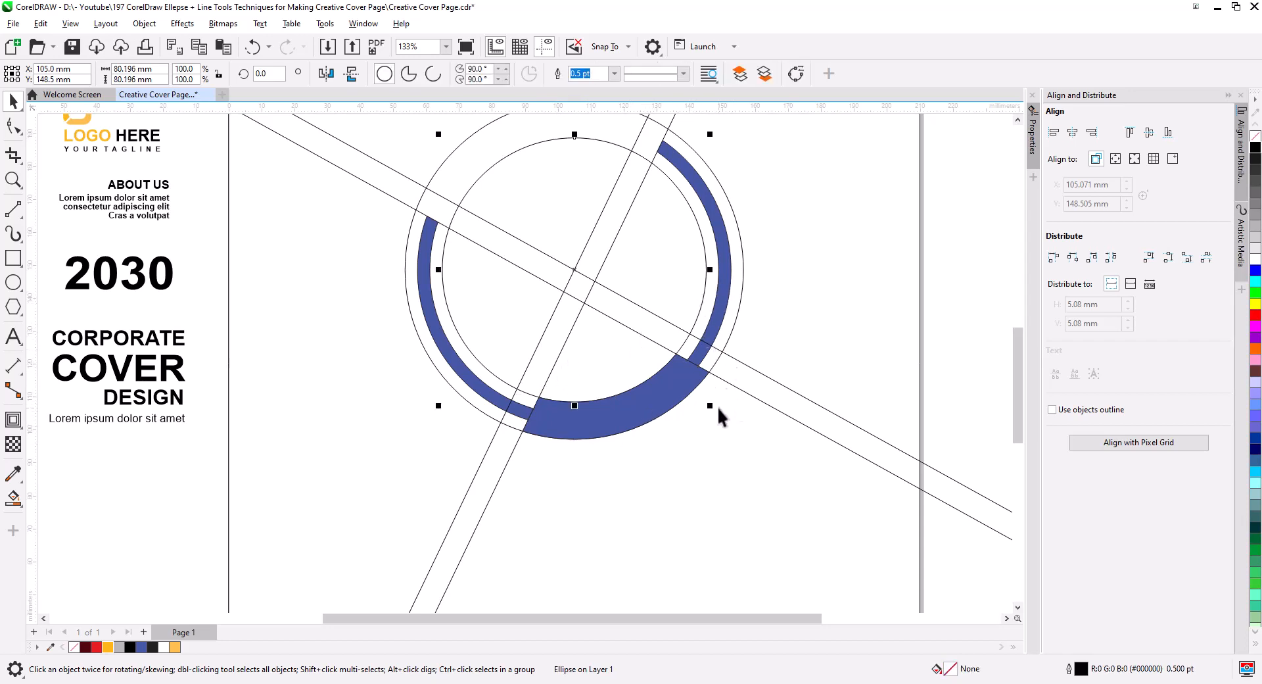
left_click_drag(711, 404, 728, 416)
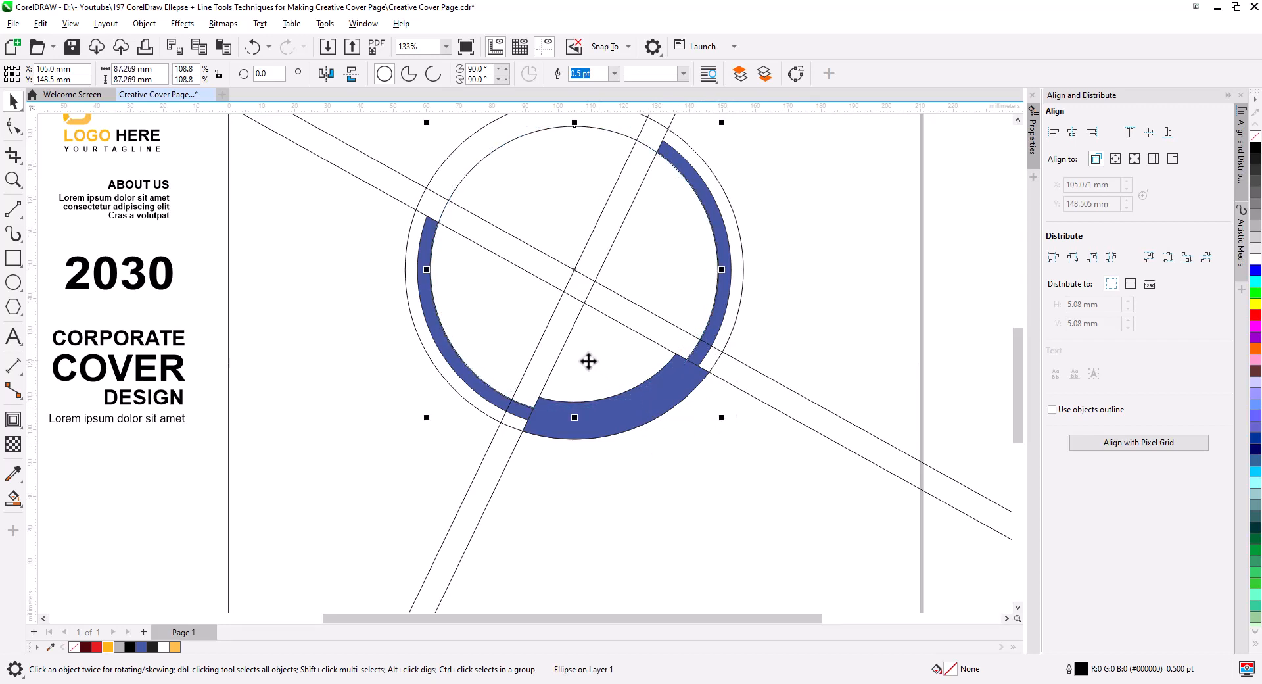
PowerClip the black-and-white photo inside the inner circle.
scroll(592, 365, "down", 3)
left_click(212, 301)
right_click(210, 301)
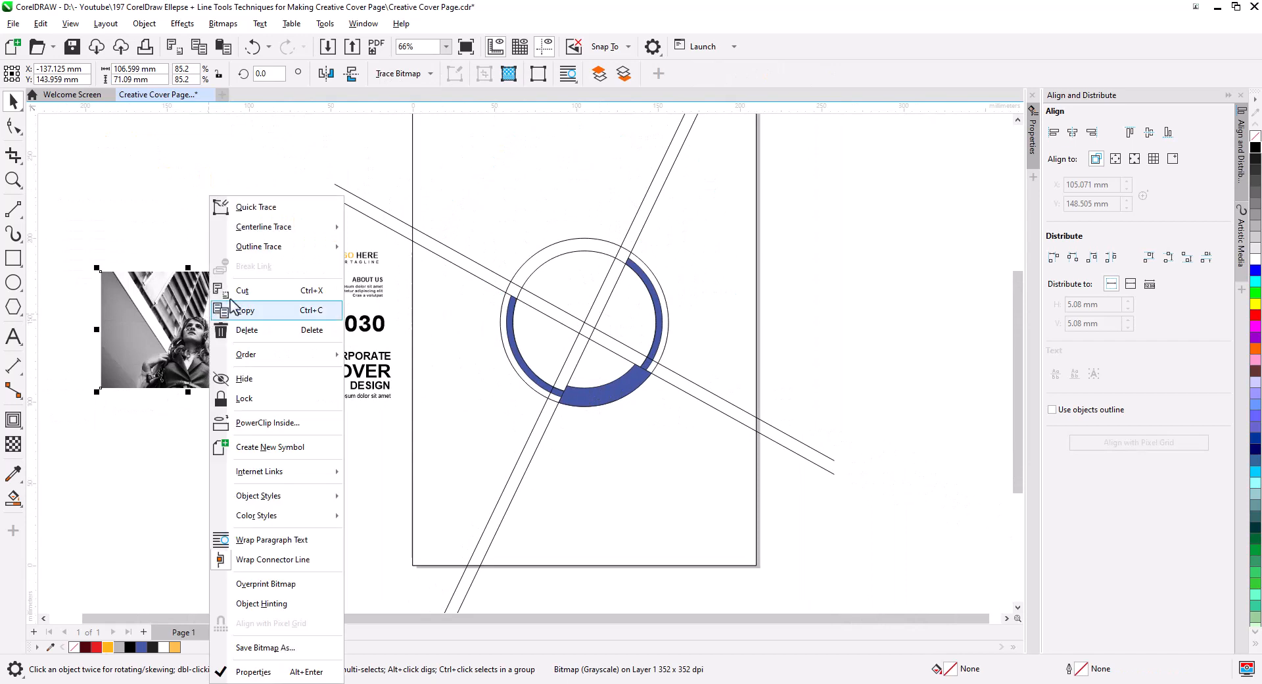
left_click(267, 422)
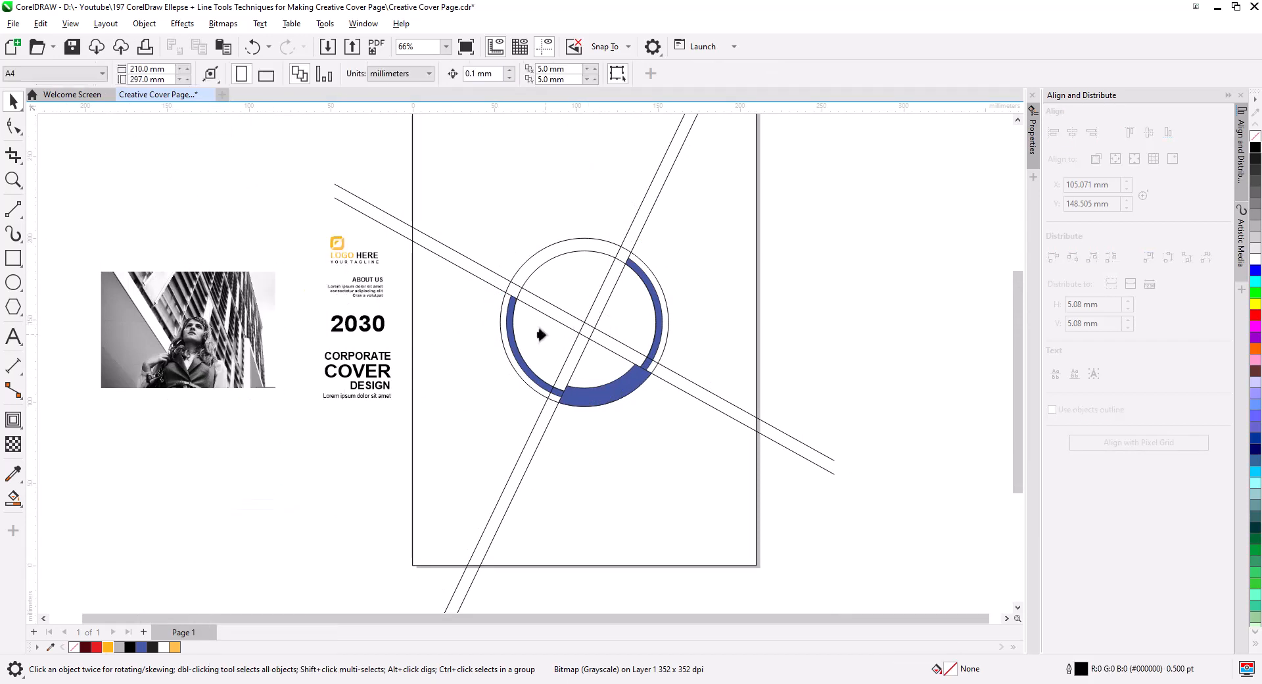
left_click(538, 336)
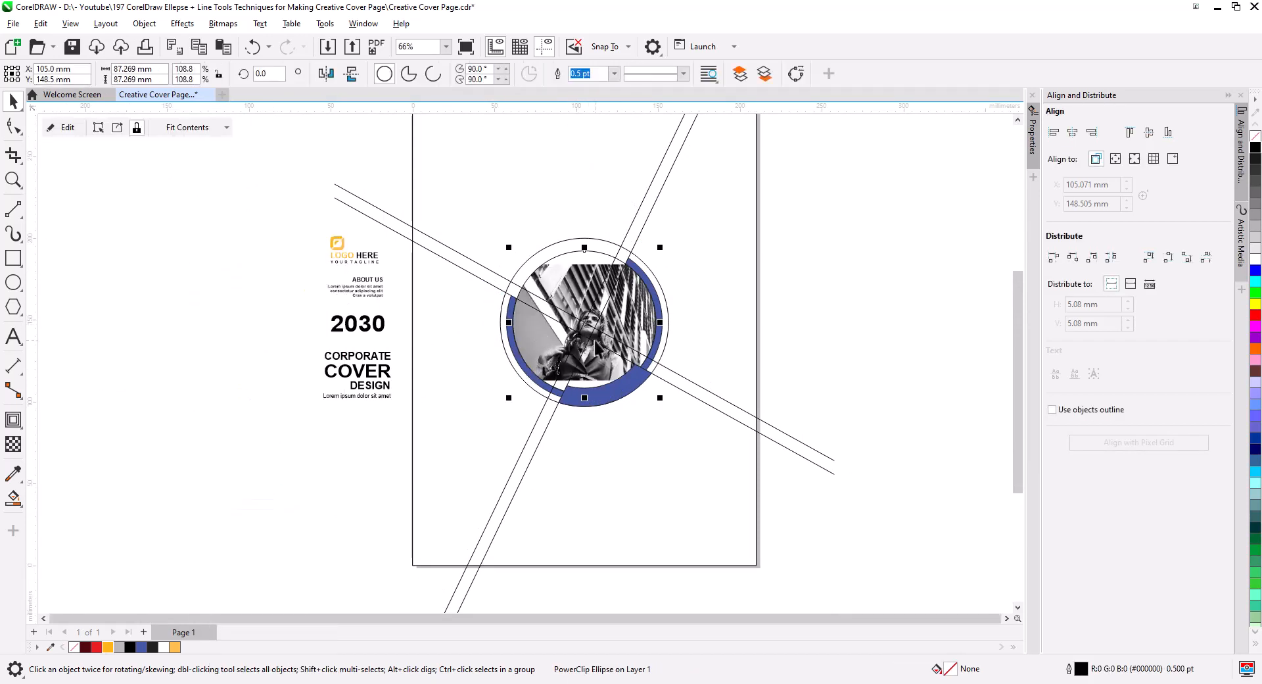
Edit the PowerClip contents, enlarging the photo to about 158 × 105 mm and shifting it up so it fills the circle.
left_click(66, 127)
left_click(805, 356)
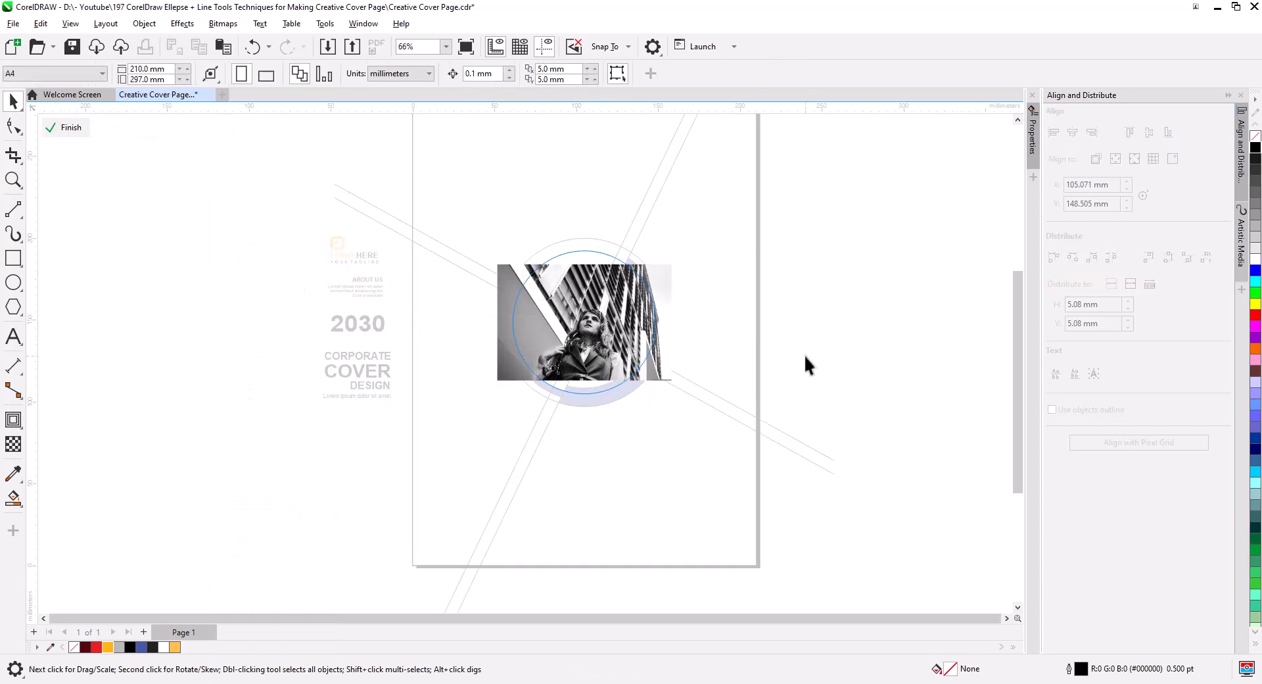
left_click(652, 322)
mouse_move(677, 386)
left_mouse_down()
mouse_move(715, 430)
mouse_move(684, 382)
left_mouse_up()
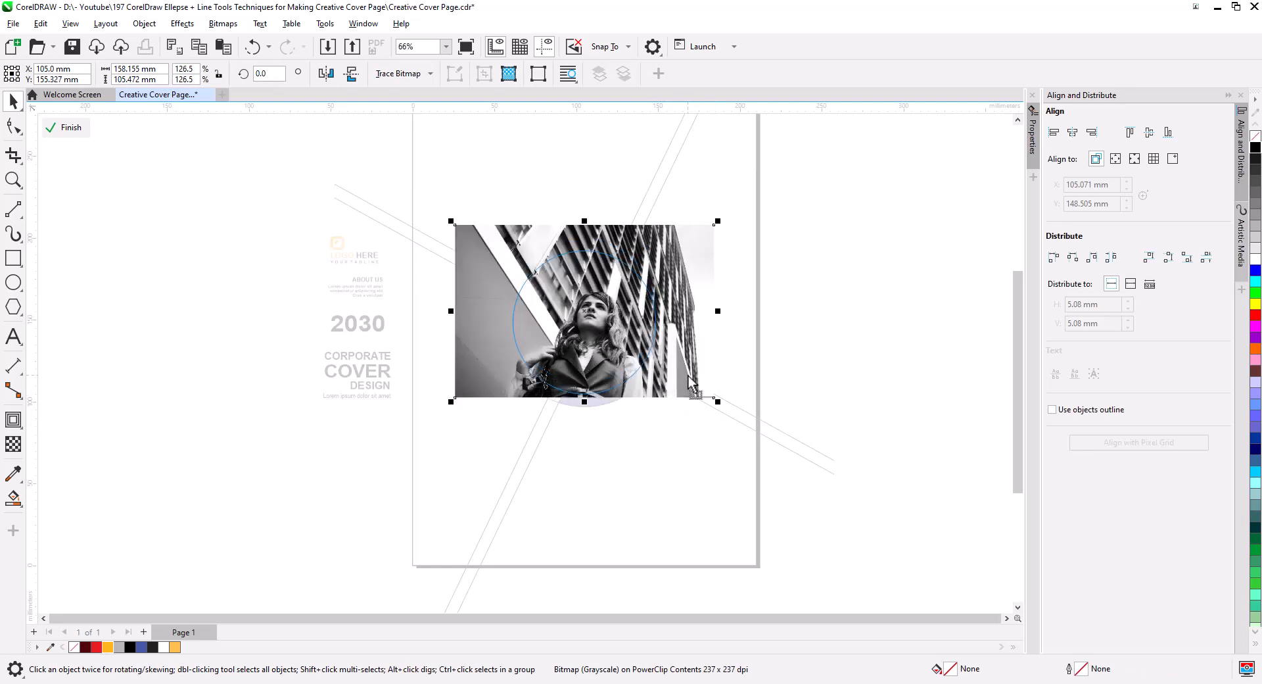
left_click(66, 127)
scroll(621, 358, "up", 2)
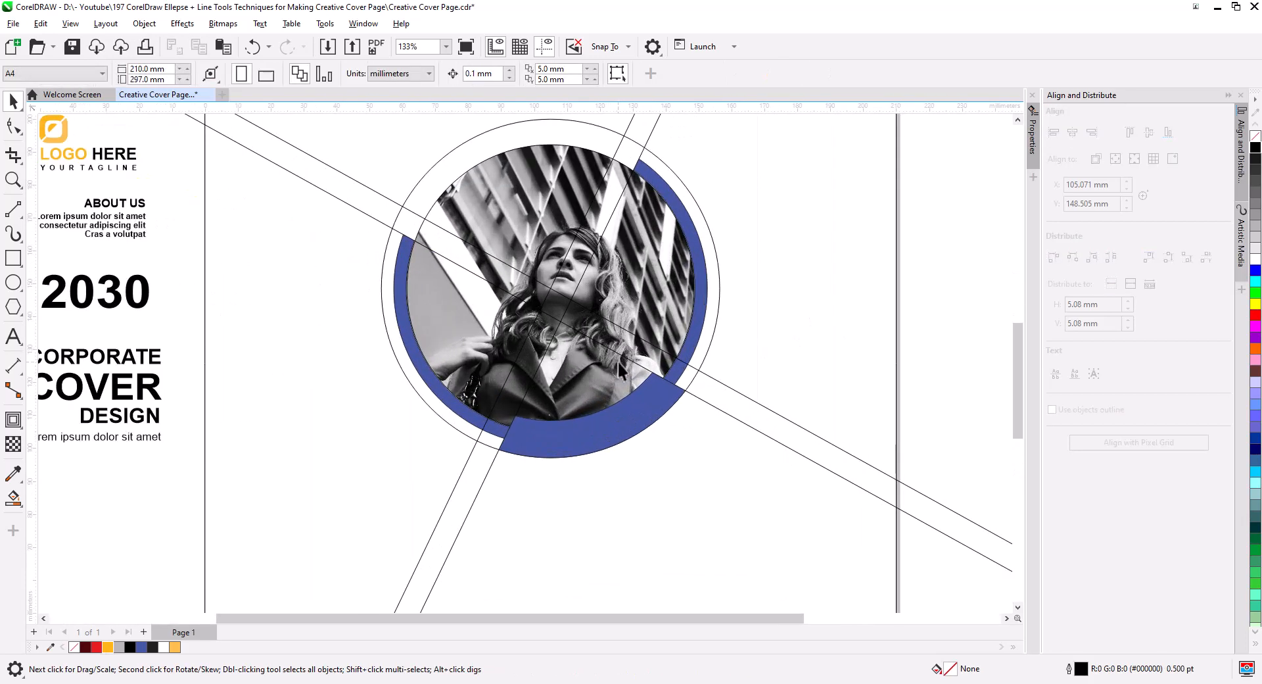
Enlarge the clipped photo circle slightly from its centre to close the gap along the inner edge of the thin blue arcs.
scroll(617, 361, "up", 1)
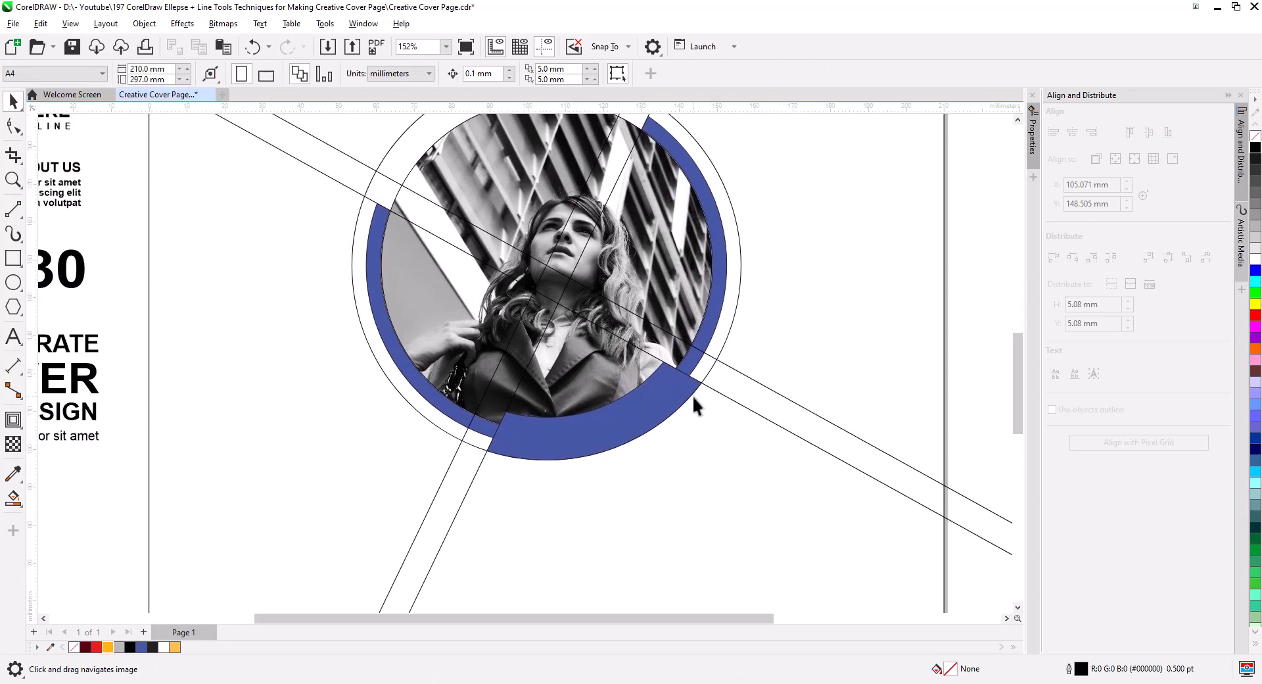
scroll(477, 435, "up", 4)
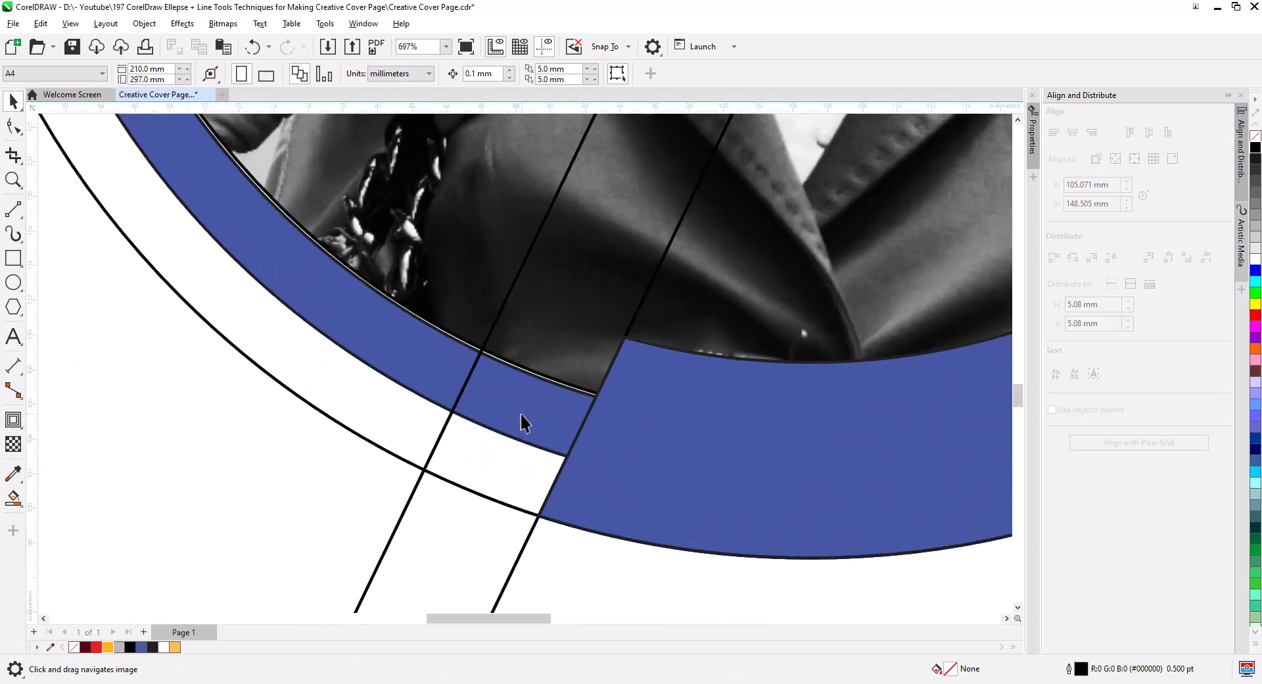
left_click(543, 378)
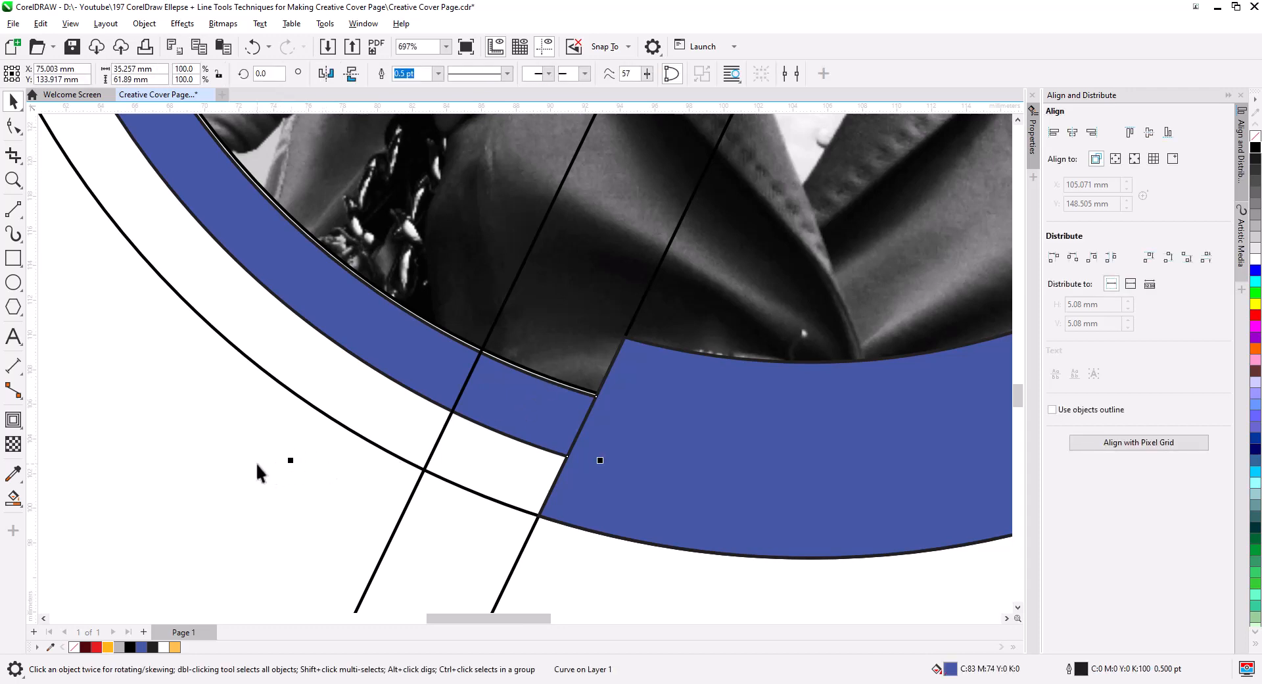
scroll(338, 485, "down", 2)
left_click(473, 368)
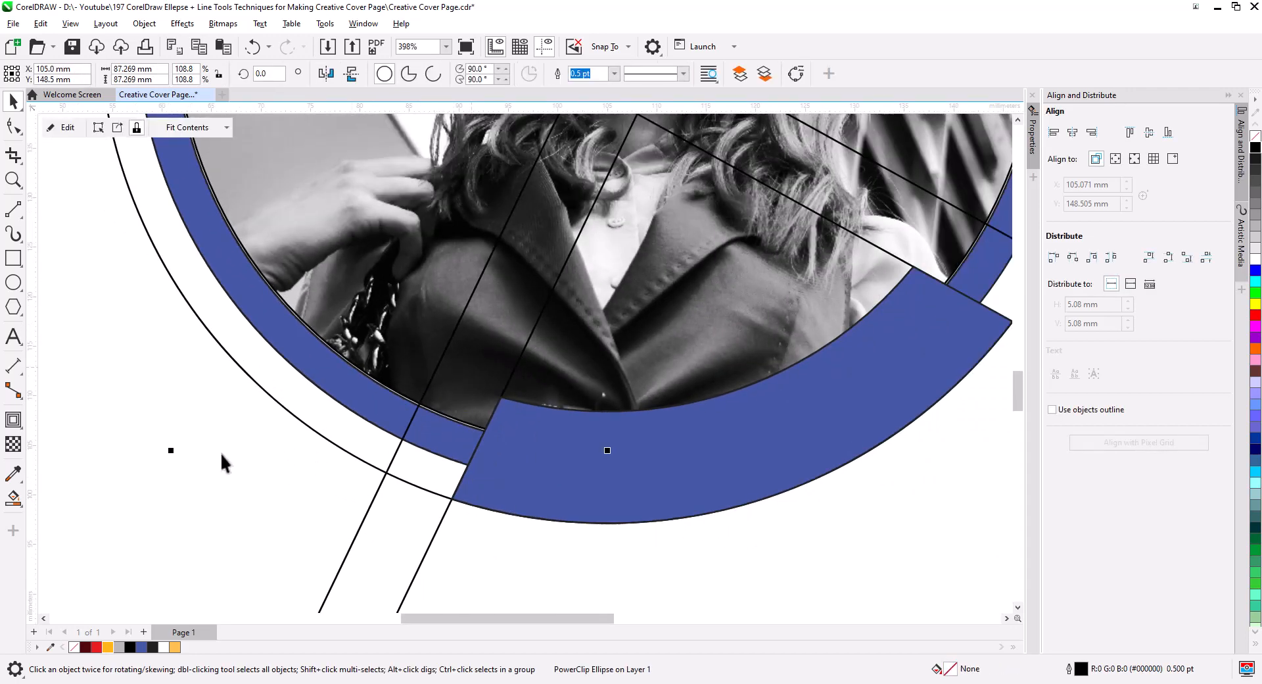
left_click(177, 463)
scroll(455, 439, "up", 2)
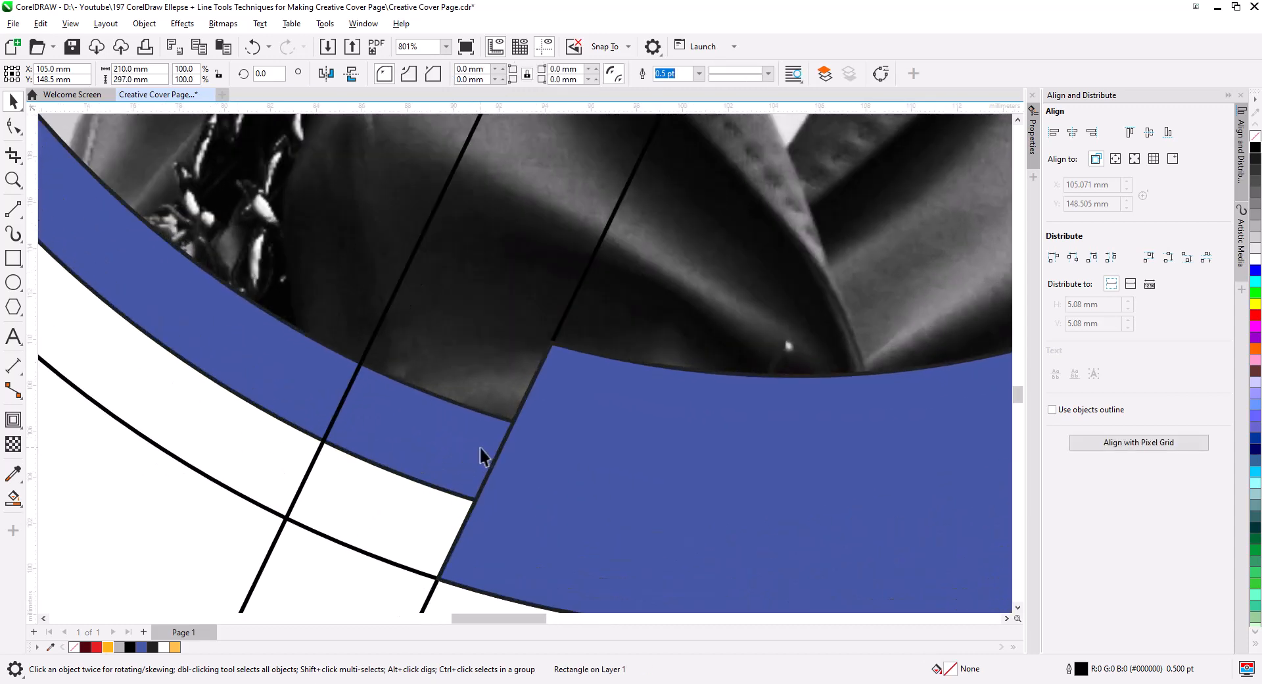
Draw a two-segment line about 9.2 × 10.3 mm joining the left-end corners of the lower blue ring segment through the outer steep diagonal.
left_click(13, 209)
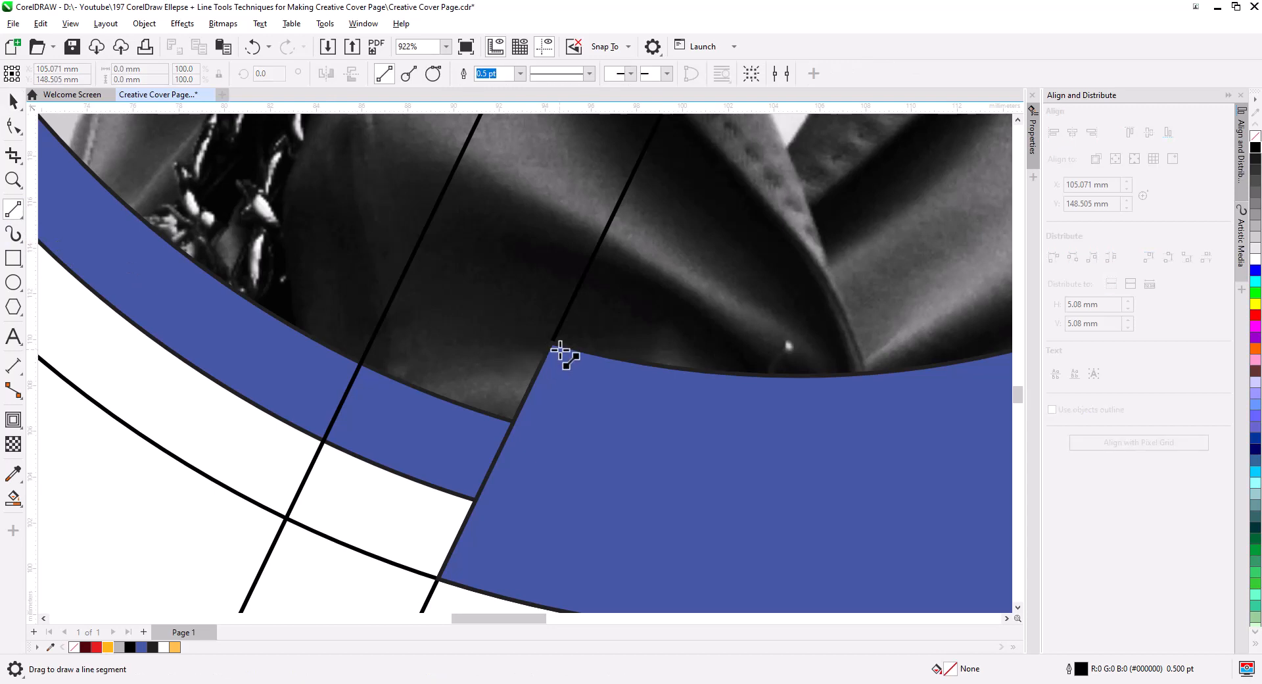
left_click_drag(553, 344, 437, 579)
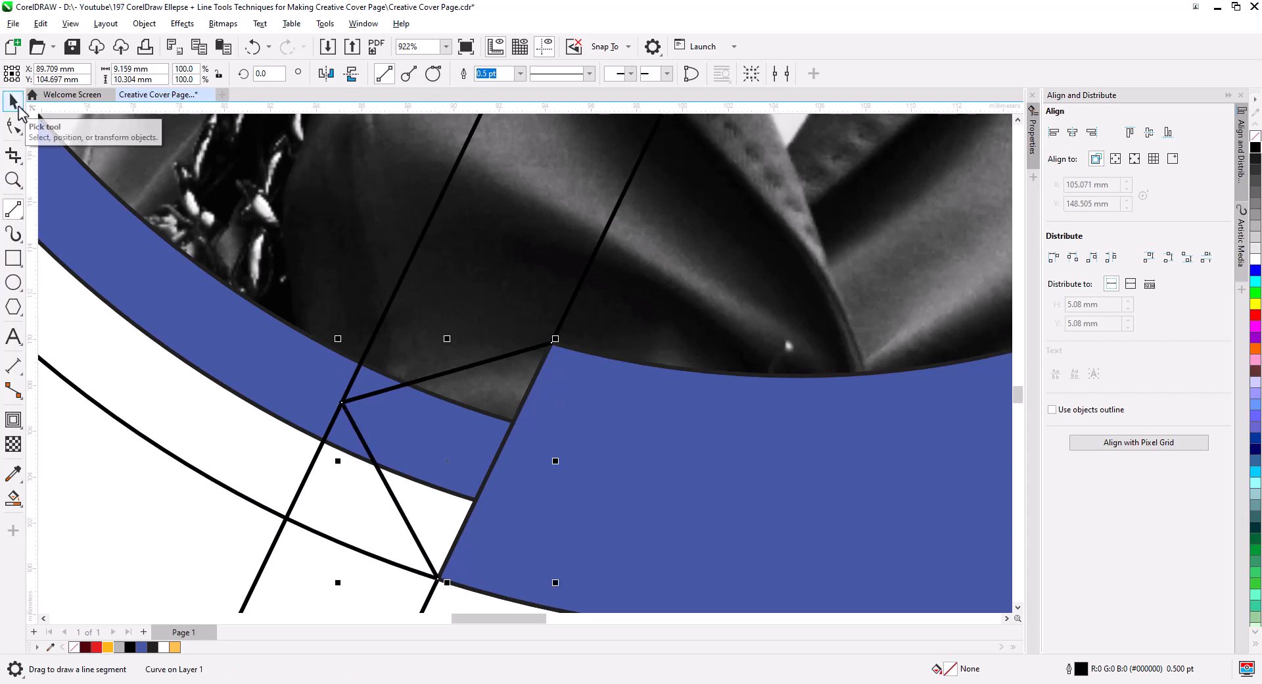
left_click(16, 104)
Delete the steep diagonal line that runs along the left end of the lower blue ring segment.
scroll(420, 474, "down", 5)
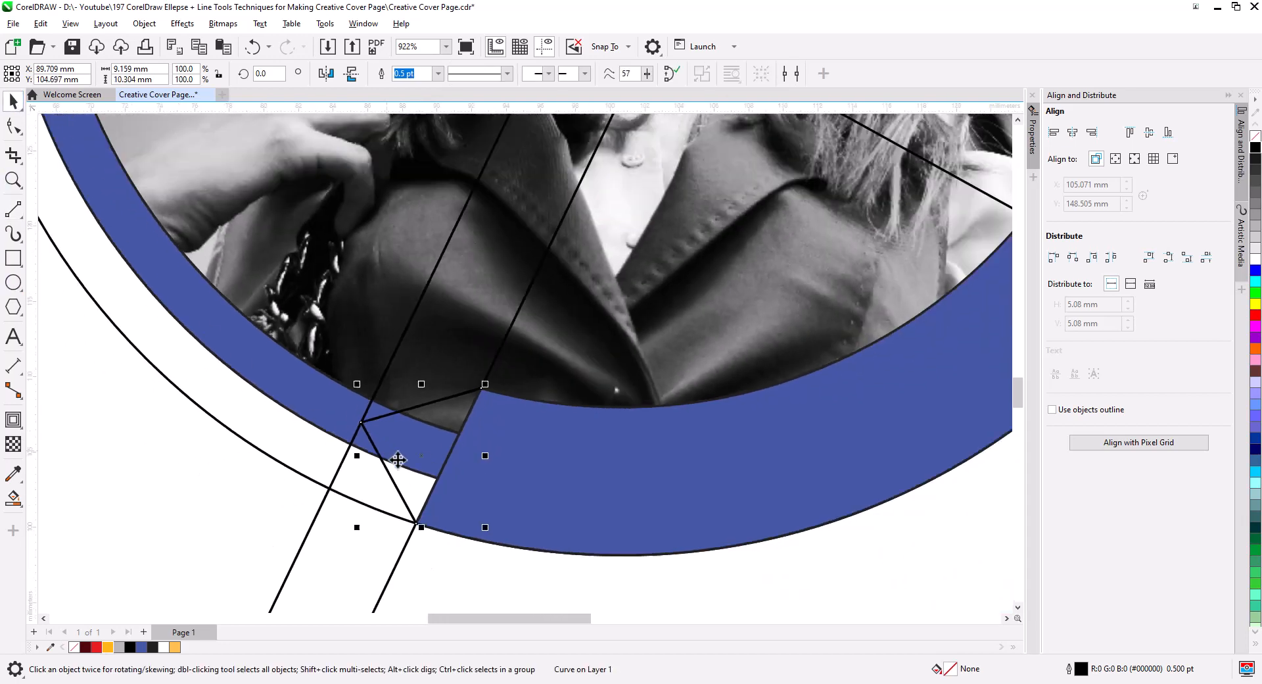
left_click_drag(463, 511, 415, 387)
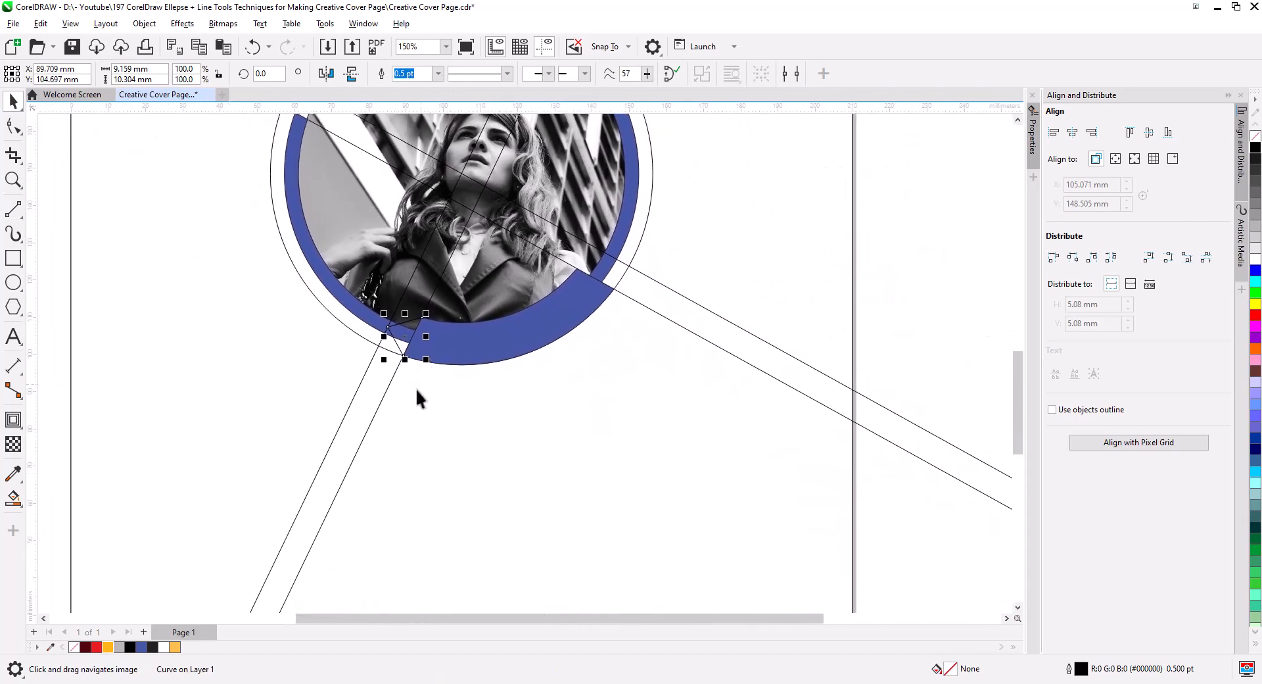
left_click(385, 393)
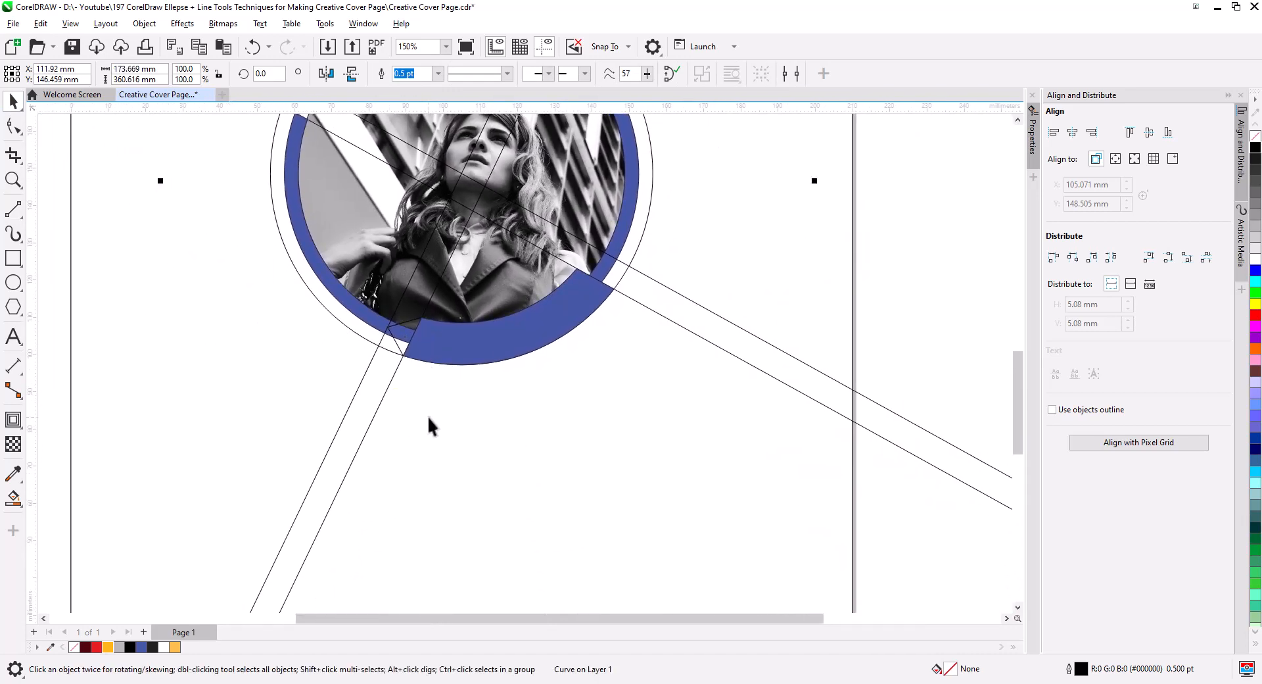
key("Delete")
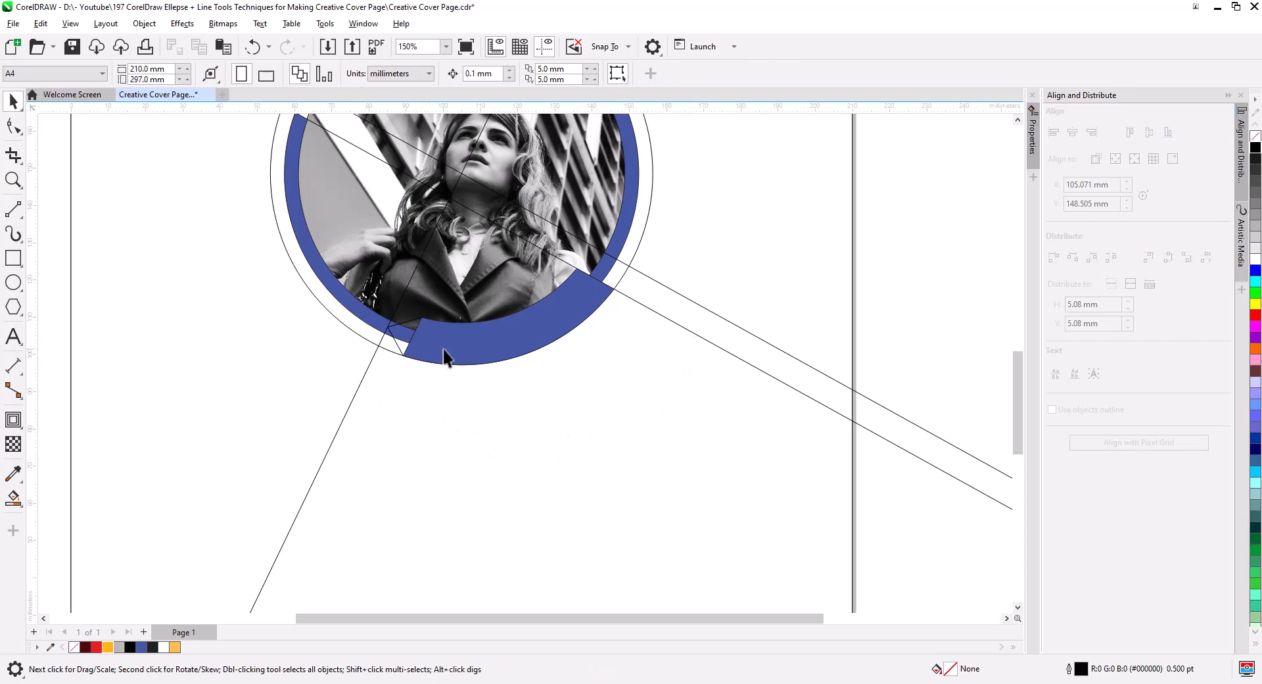
Draw a two-segment line about 10 × 8.7 mm joining the right-end corners of the lower blue segment through the upper shallow diagonal.
scroll(592, 315, "up", 5)
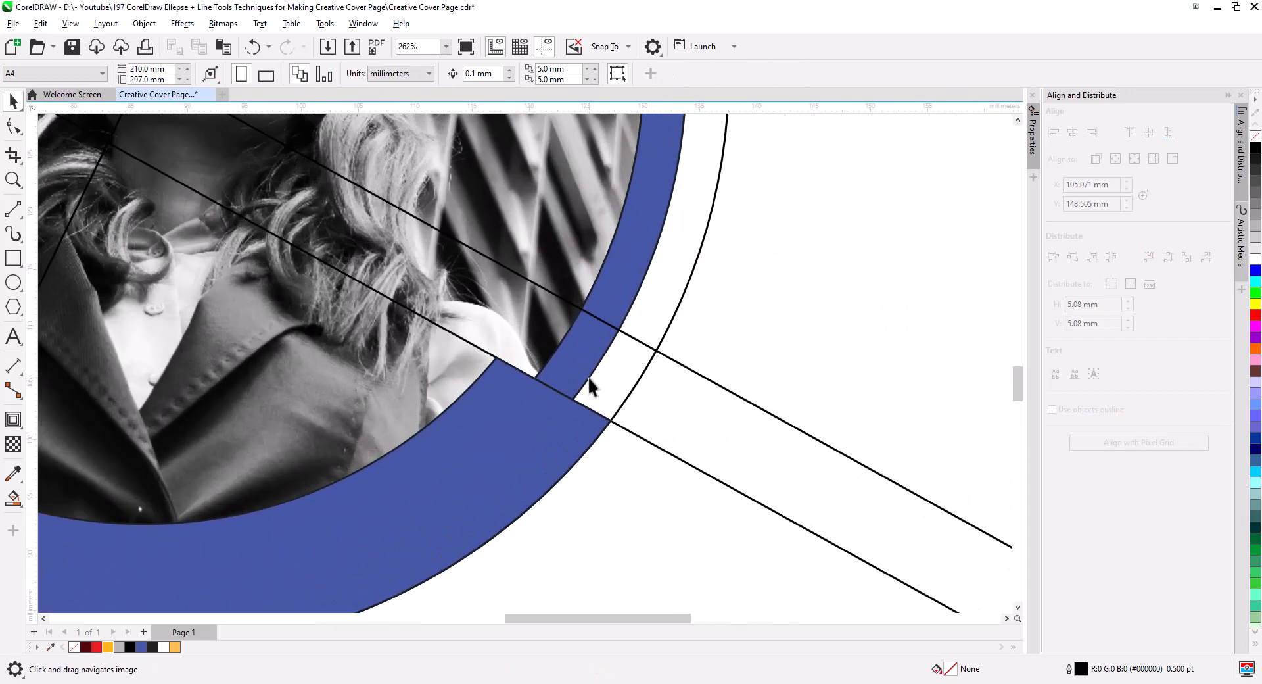
scroll(574, 389, "up", 1)
left_click(13, 209)
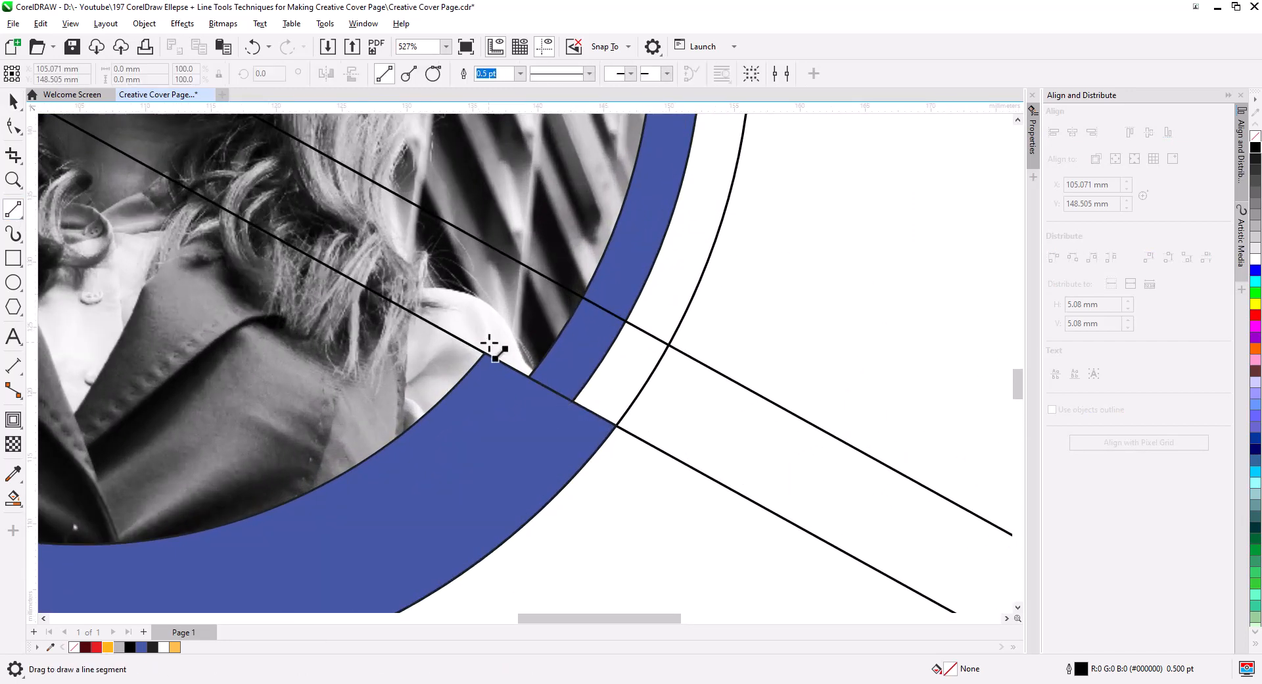
left_click_drag(487, 354, 616, 426)
Delete the shallow diagonal line that runs along the right end of the lower blue ring segment.
scroll(513, 400, "down", 5)
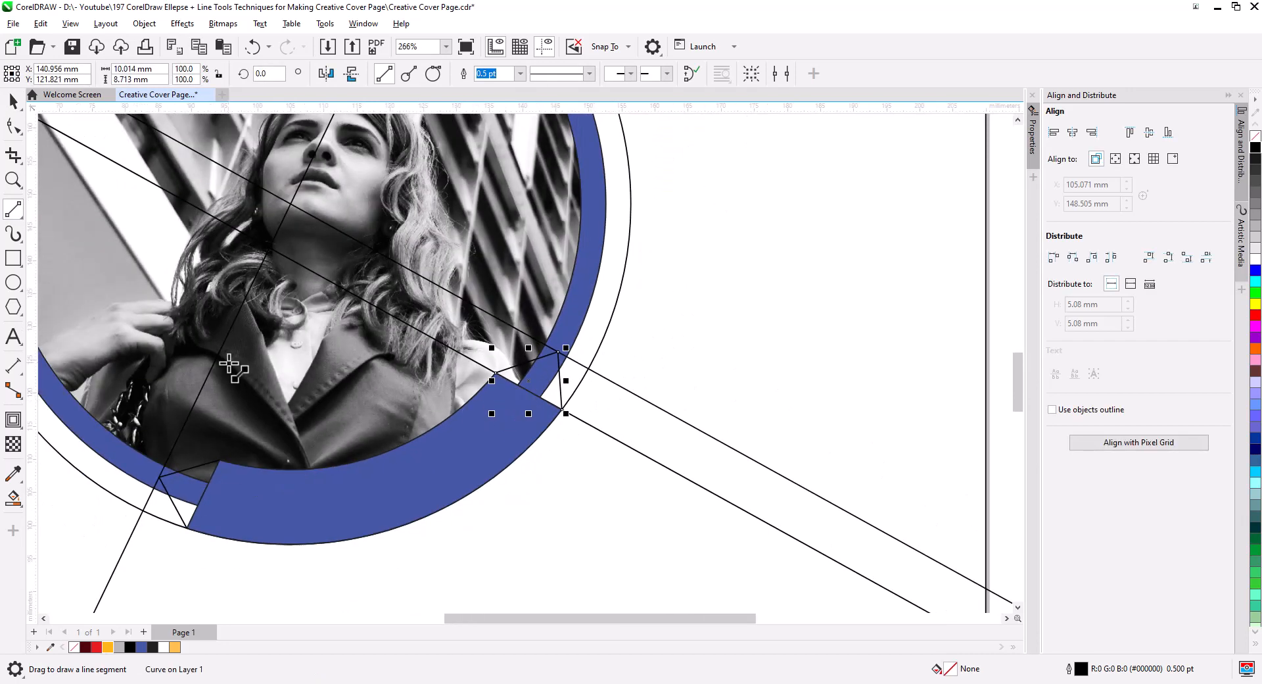
left_click(13, 100)
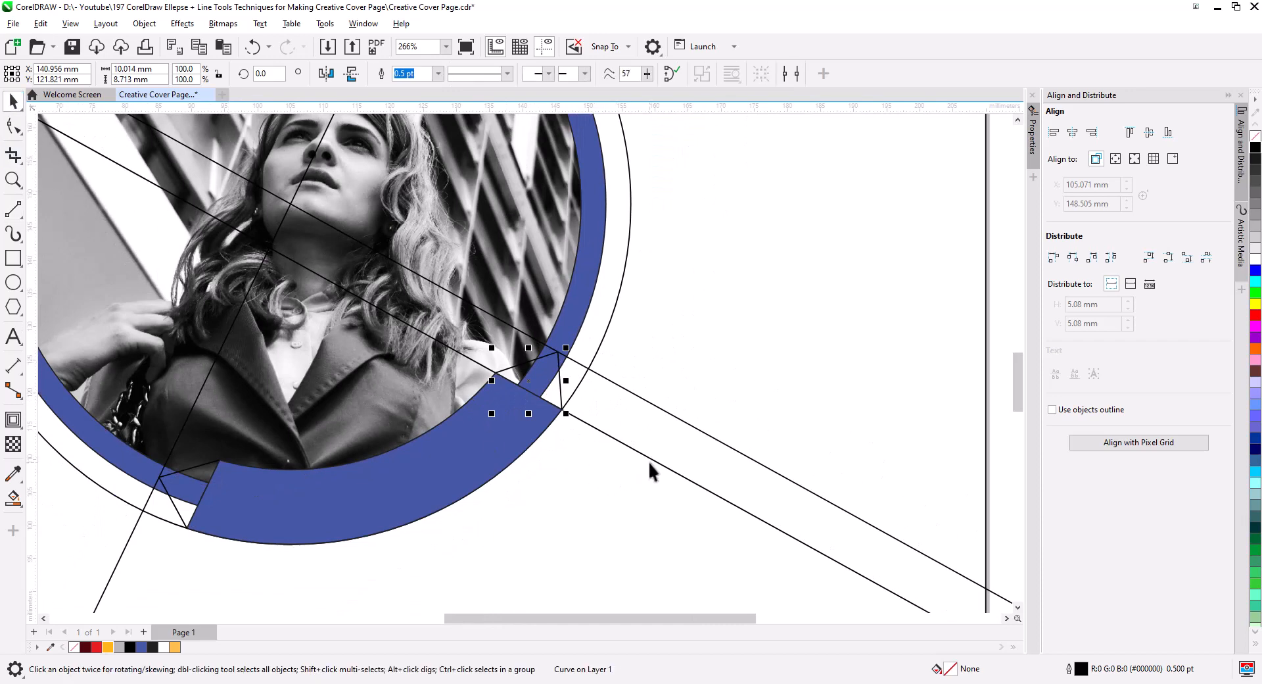
scroll(650, 458, "down", 3)
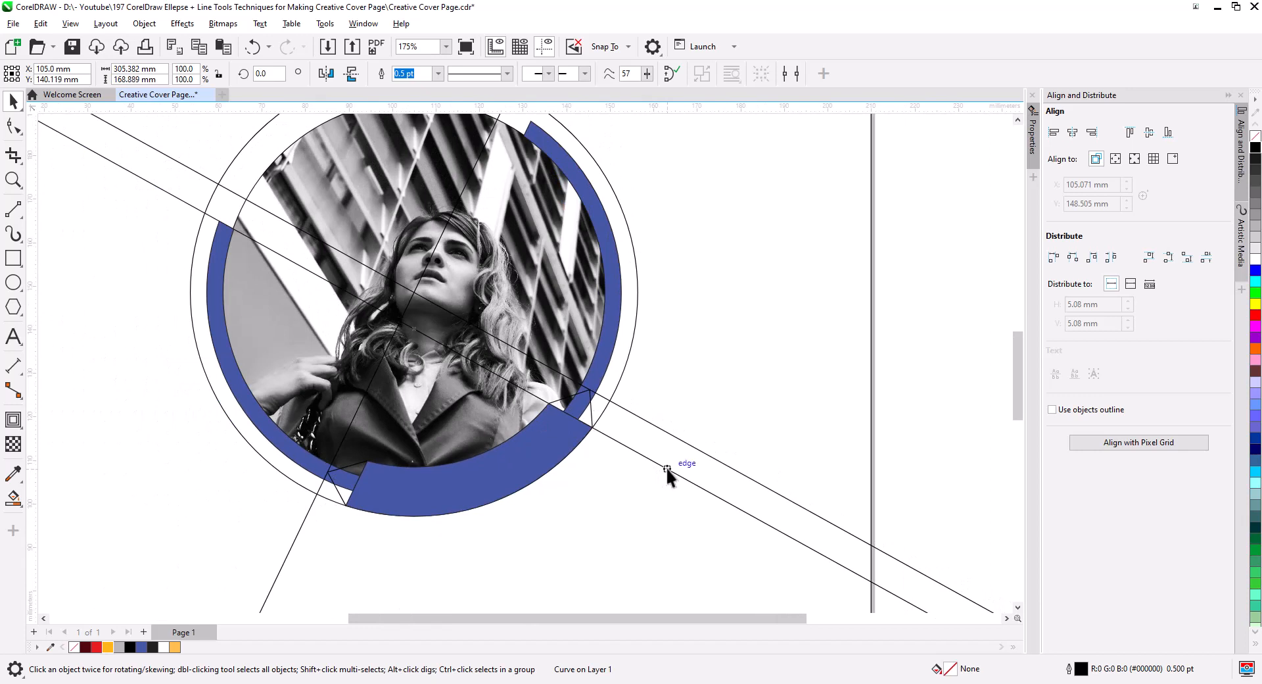
key("Delete")
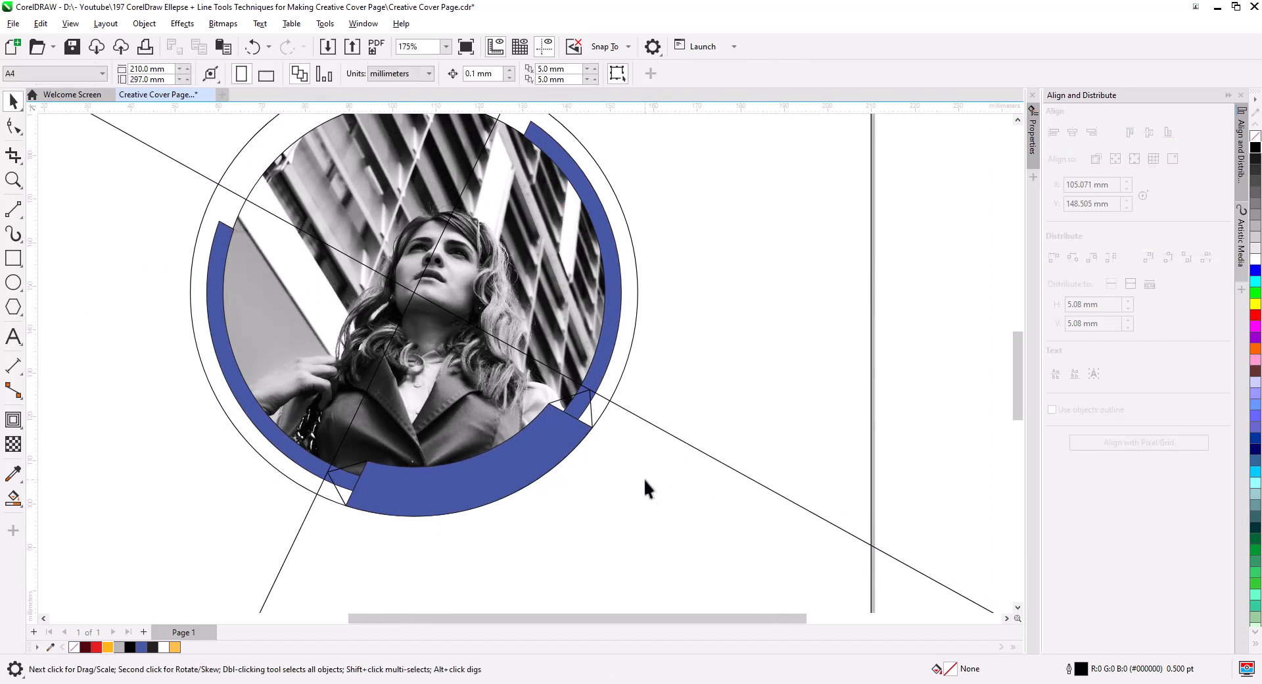
Smart-fill the two small triangles at each end of the lower blue ring segment with magenta, C36 M87 Y27 K3.
scroll(346, 503, "up", 5)
scroll(365, 513, "up", 4)
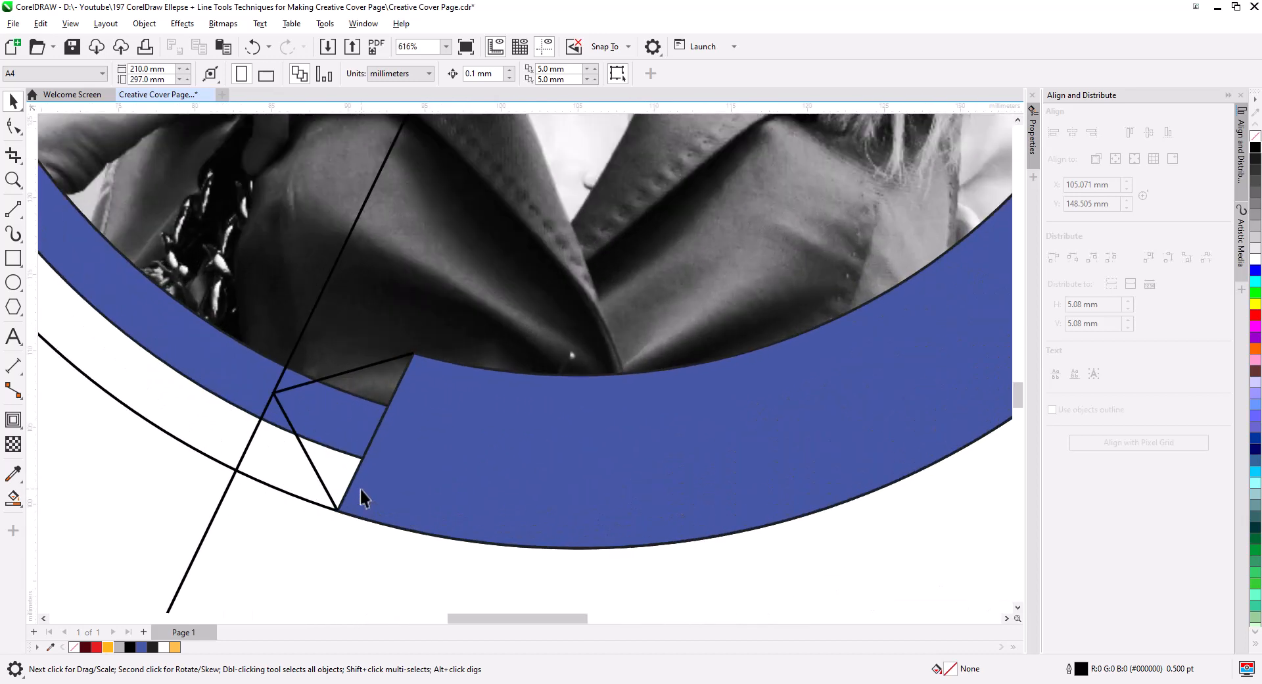
left_click(14, 497)
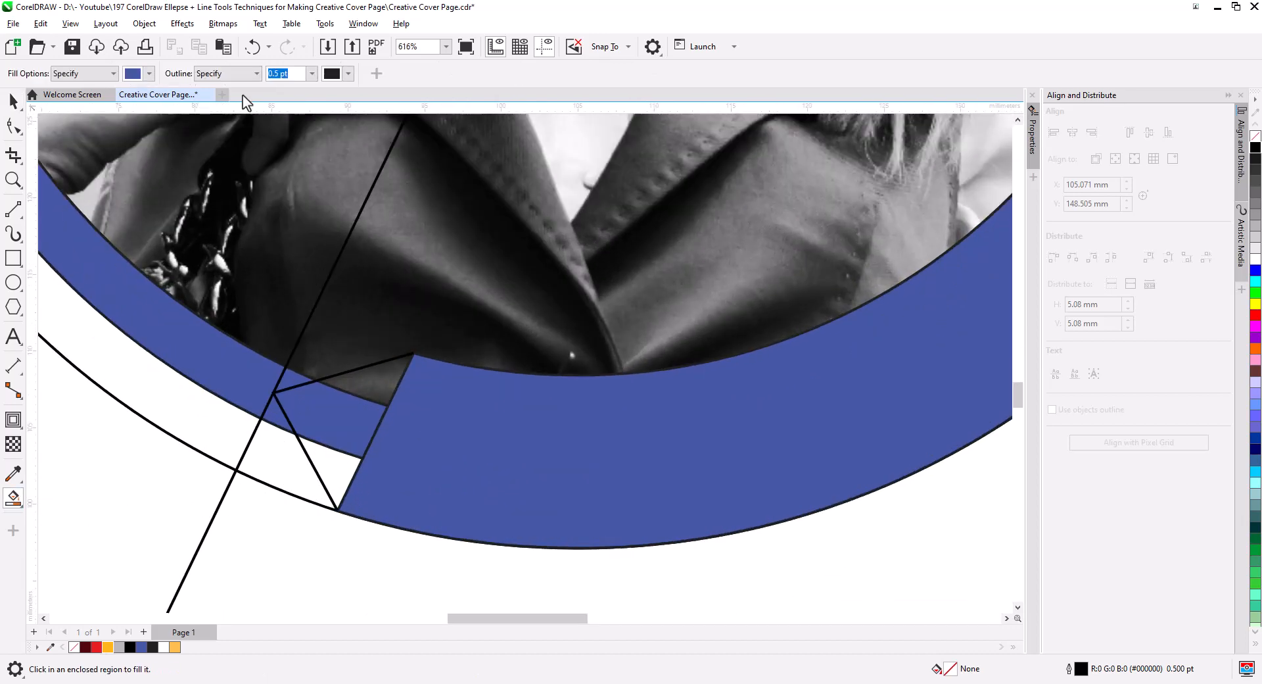
left_click(149, 74)
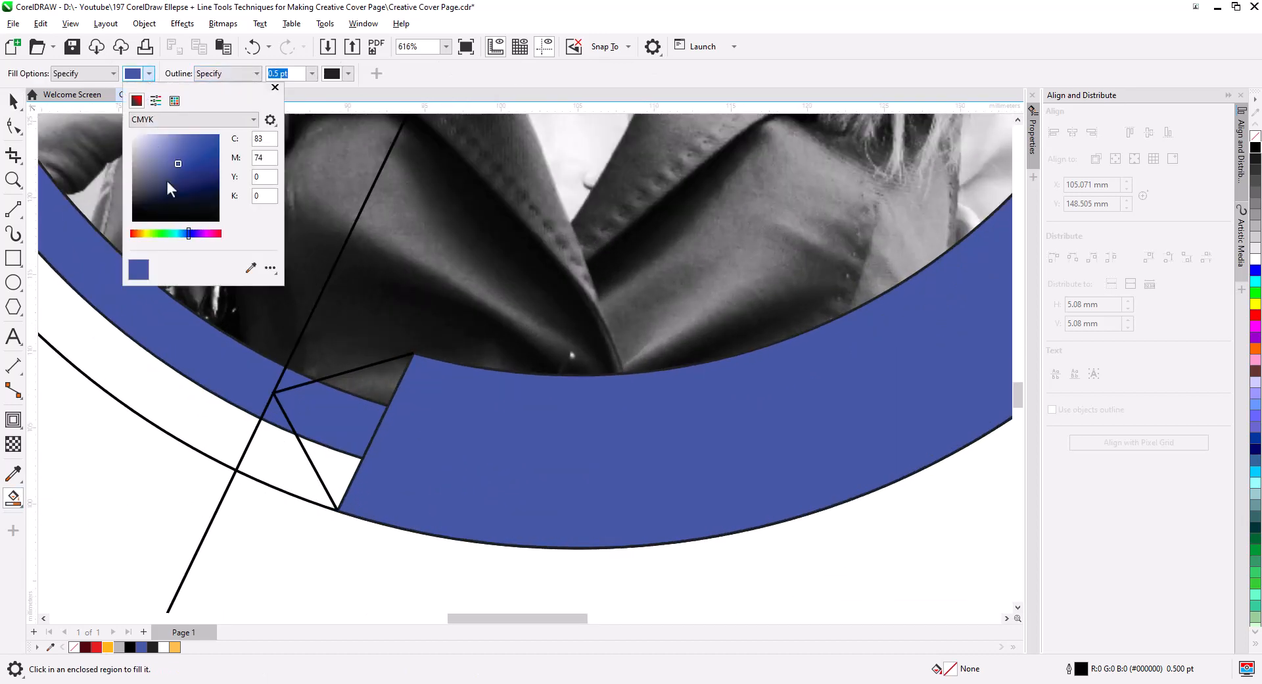
left_click(211, 233)
left_click(377, 381)
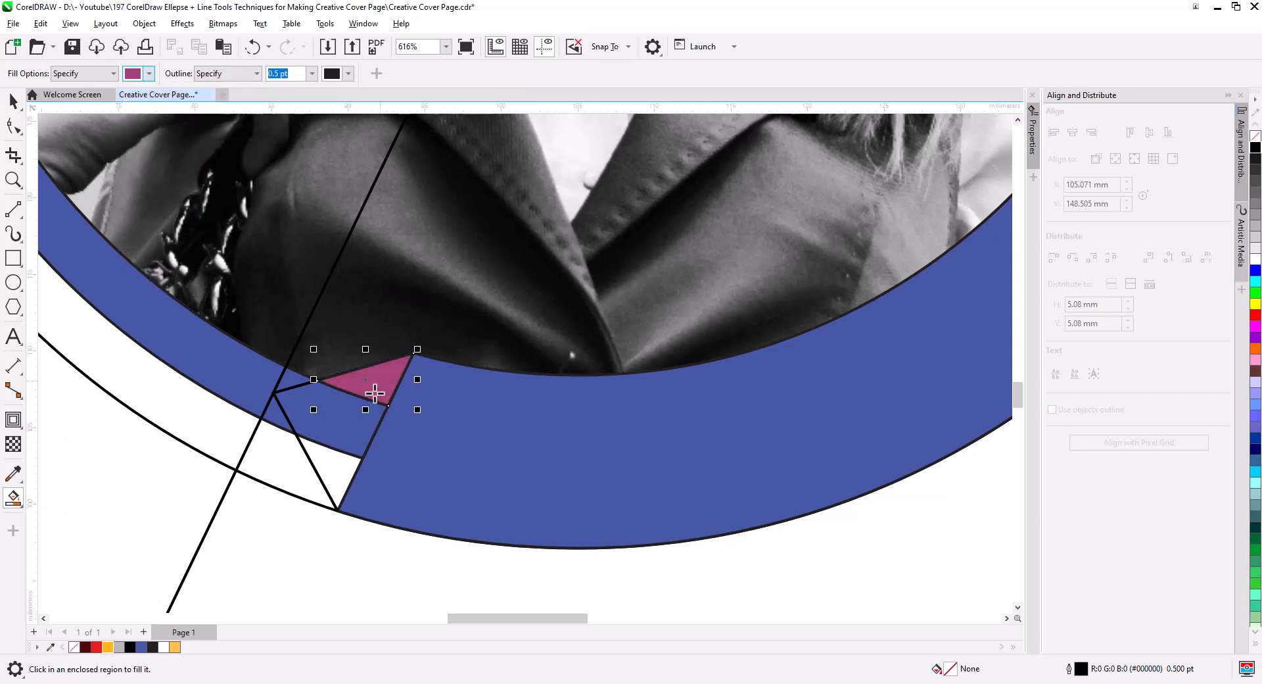
left_click(335, 480)
scroll(484, 484, "right", 5)
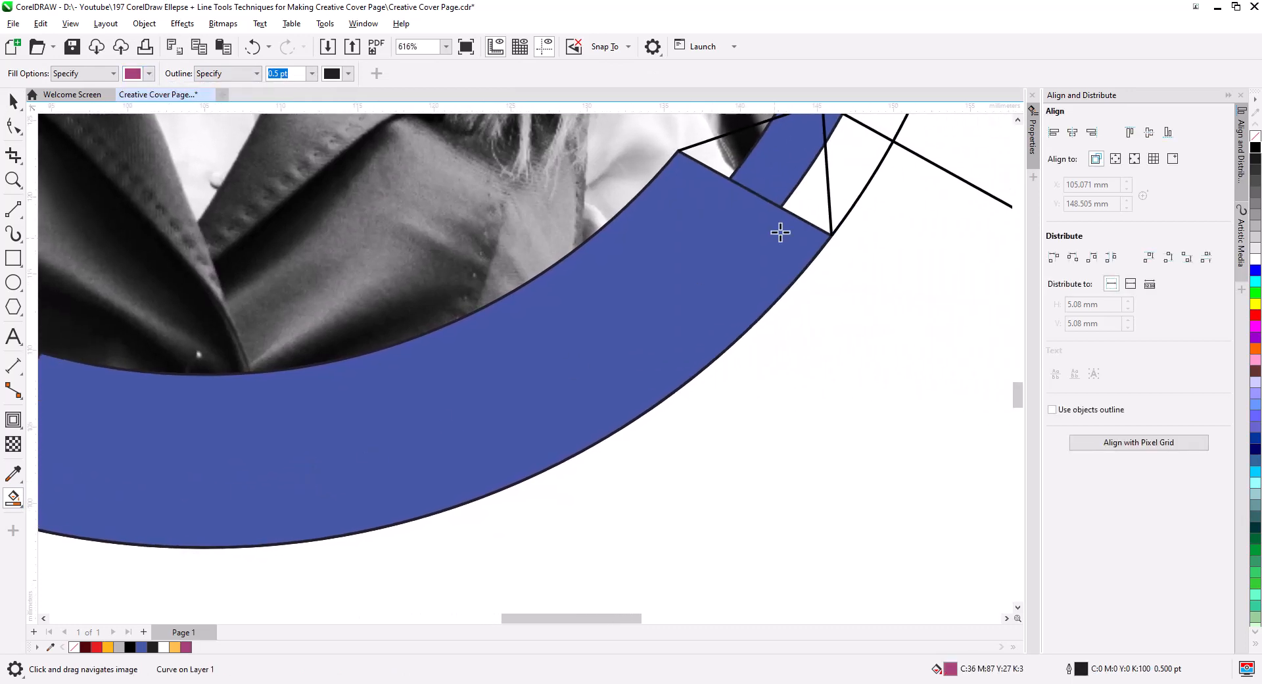
left_click(728, 156)
left_click(805, 198)
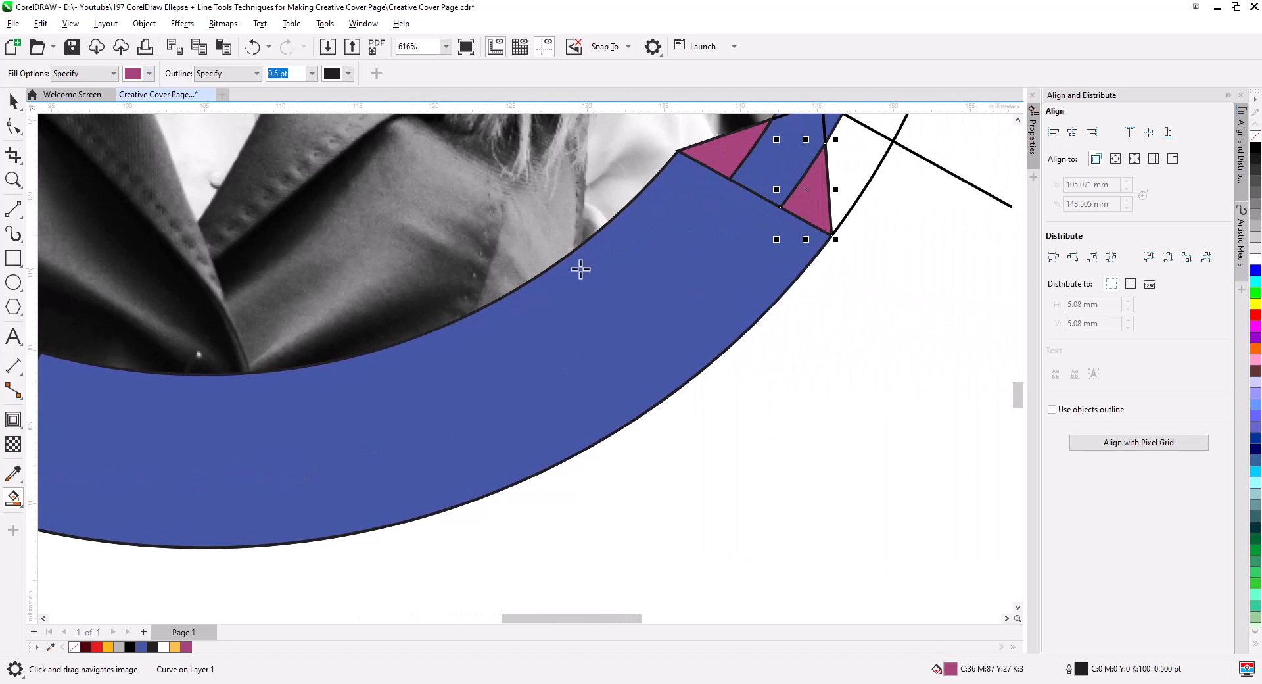
Smart-fill the page area below the ring between the diagonals, including the slivers beside both magenta ends, with olive, C36 M31 Y89 K4.
scroll(558, 333, "down", 1)
scroll(701, 341, "down", 1)
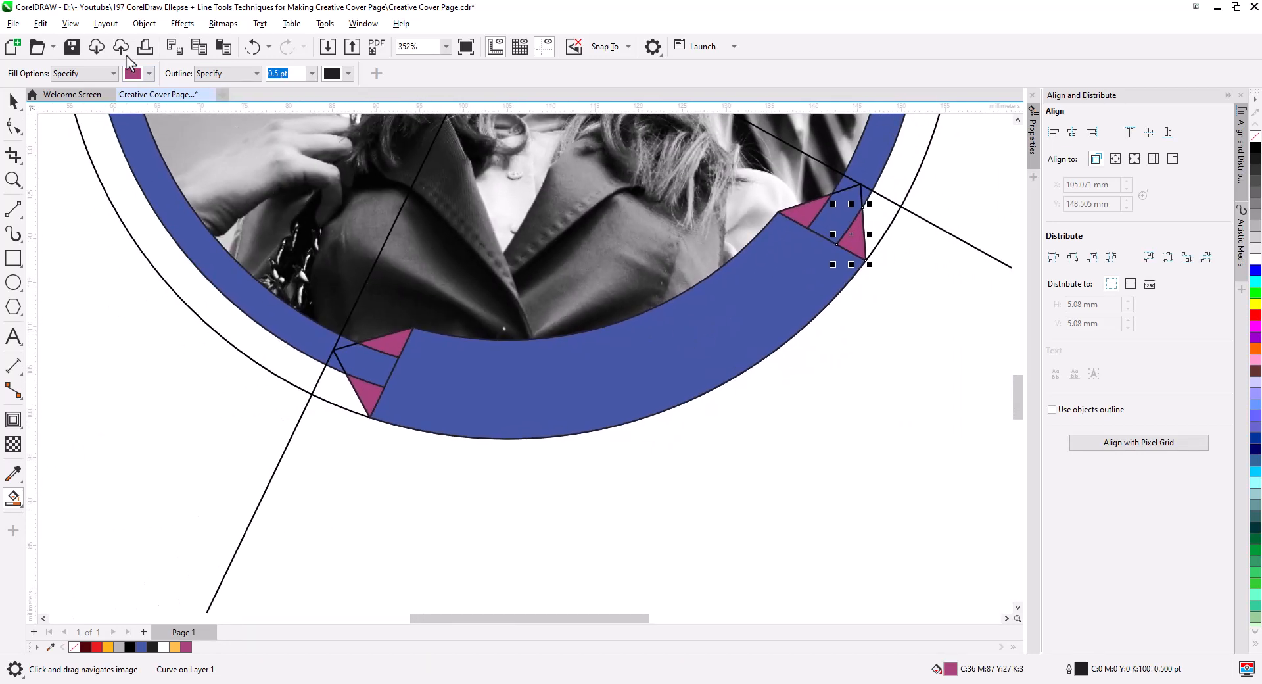
left_click(149, 73)
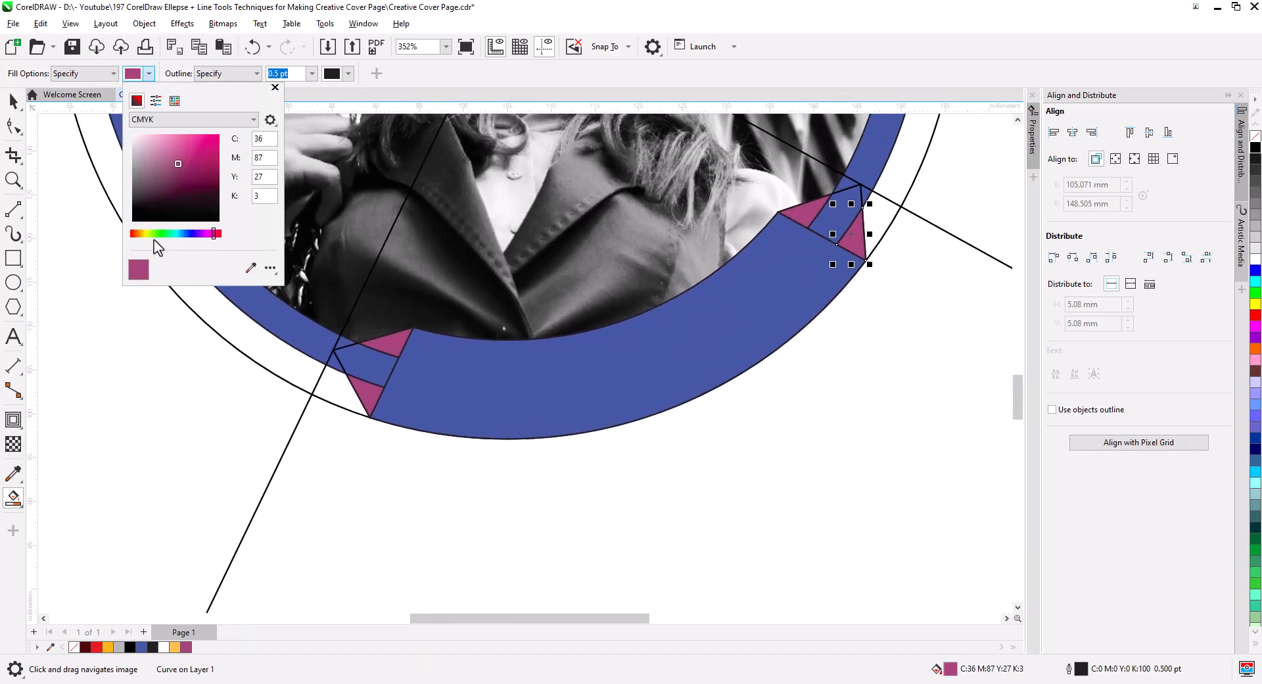
left_click(143, 234)
left_click(337, 390)
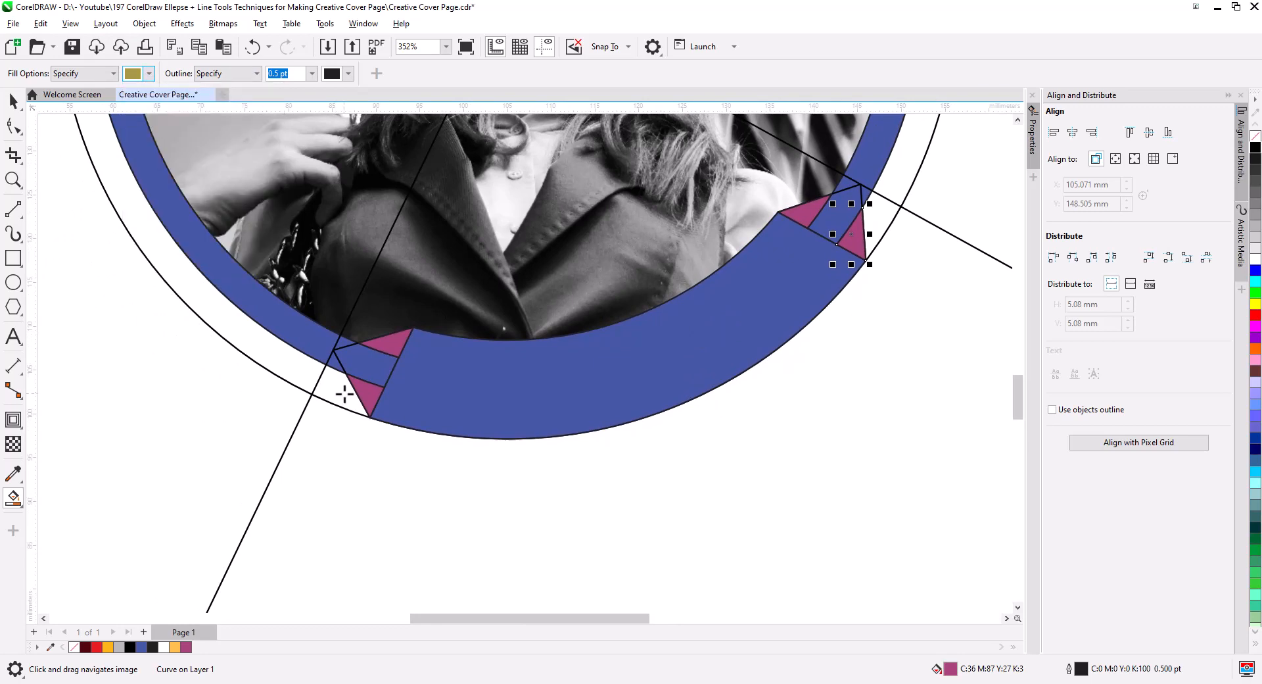
left_click(343, 394)
left_click(350, 491)
left_click(882, 213)
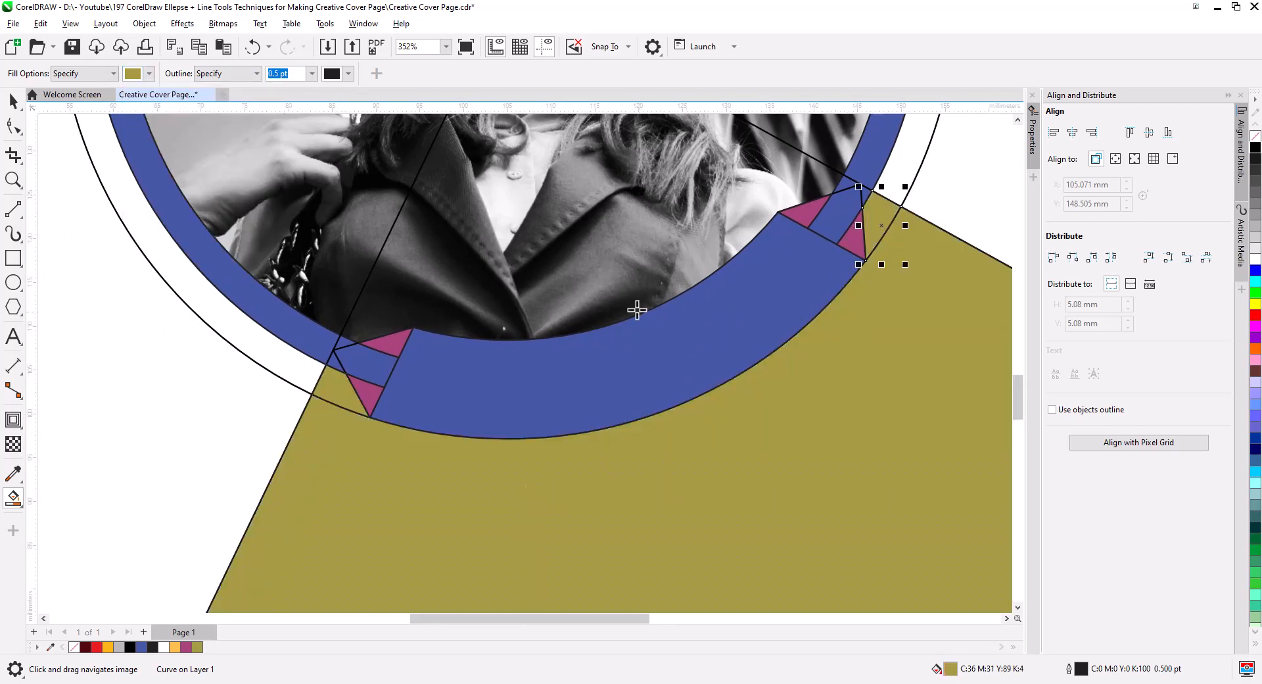
Delete the remaining shallow diagonal line along the olive area's upper right edge.
scroll(571, 302, "down", 4)
left_click_drag(591, 338, 516, 389)
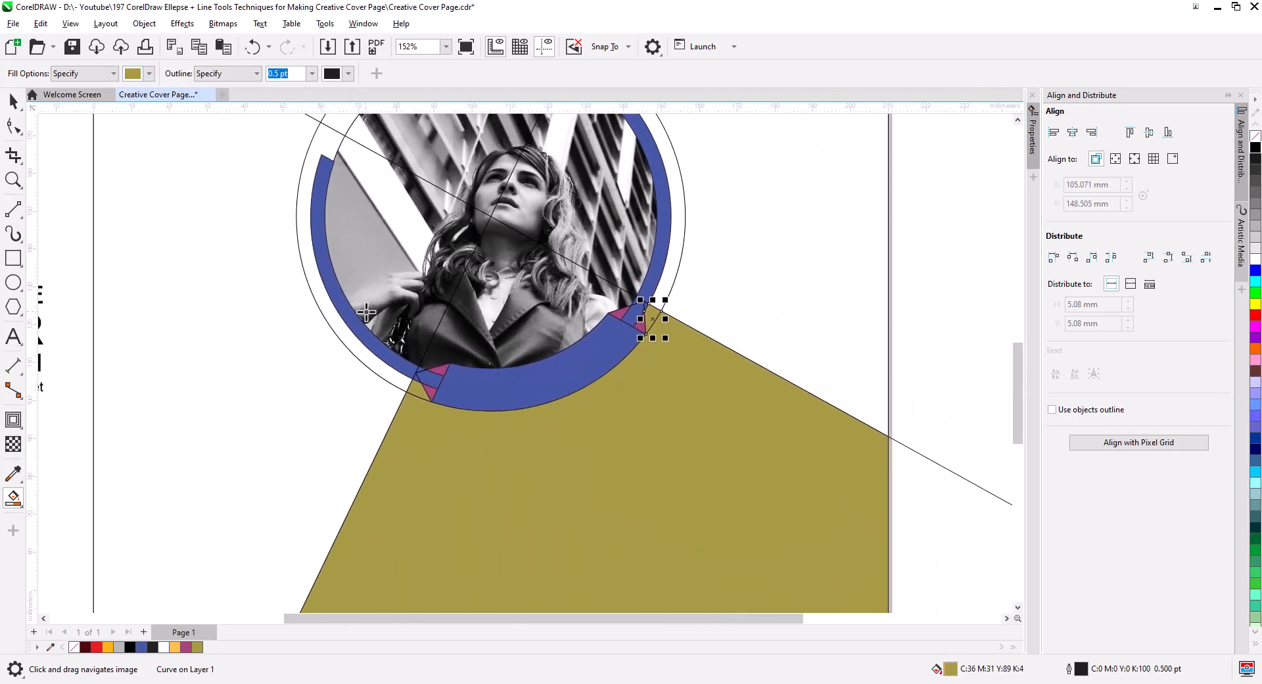
left_click(13, 100)
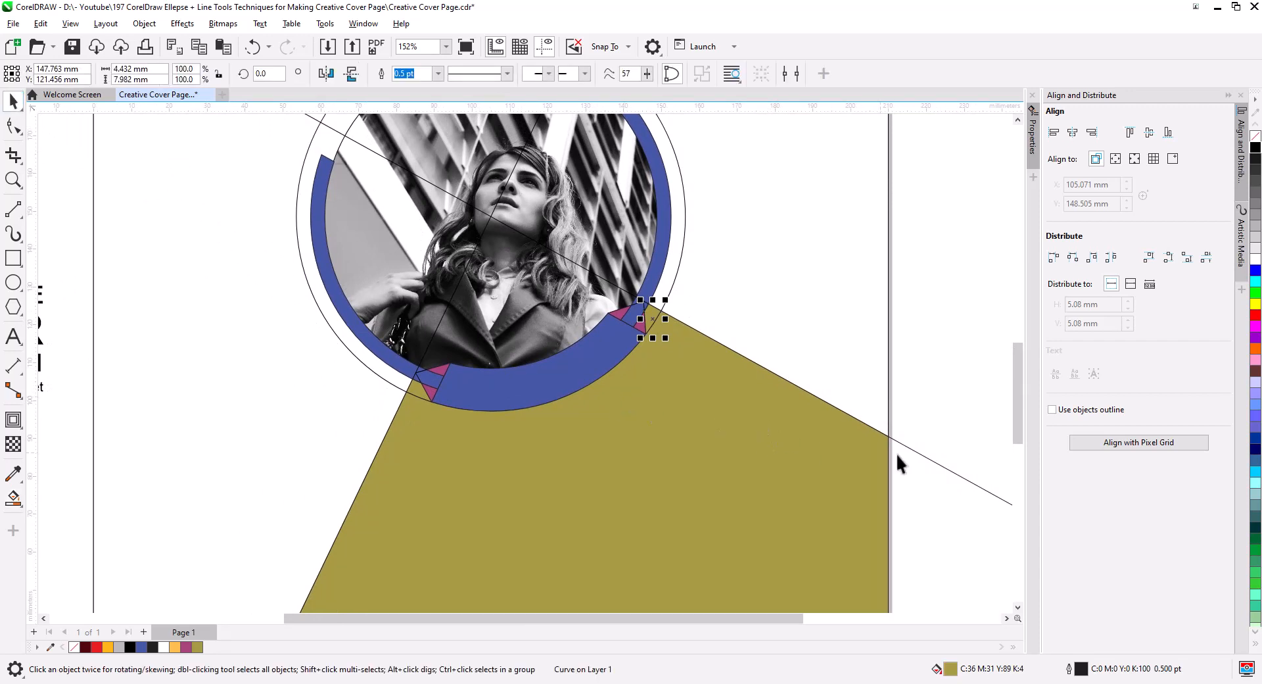
left_click(918, 451)
key("Delete")
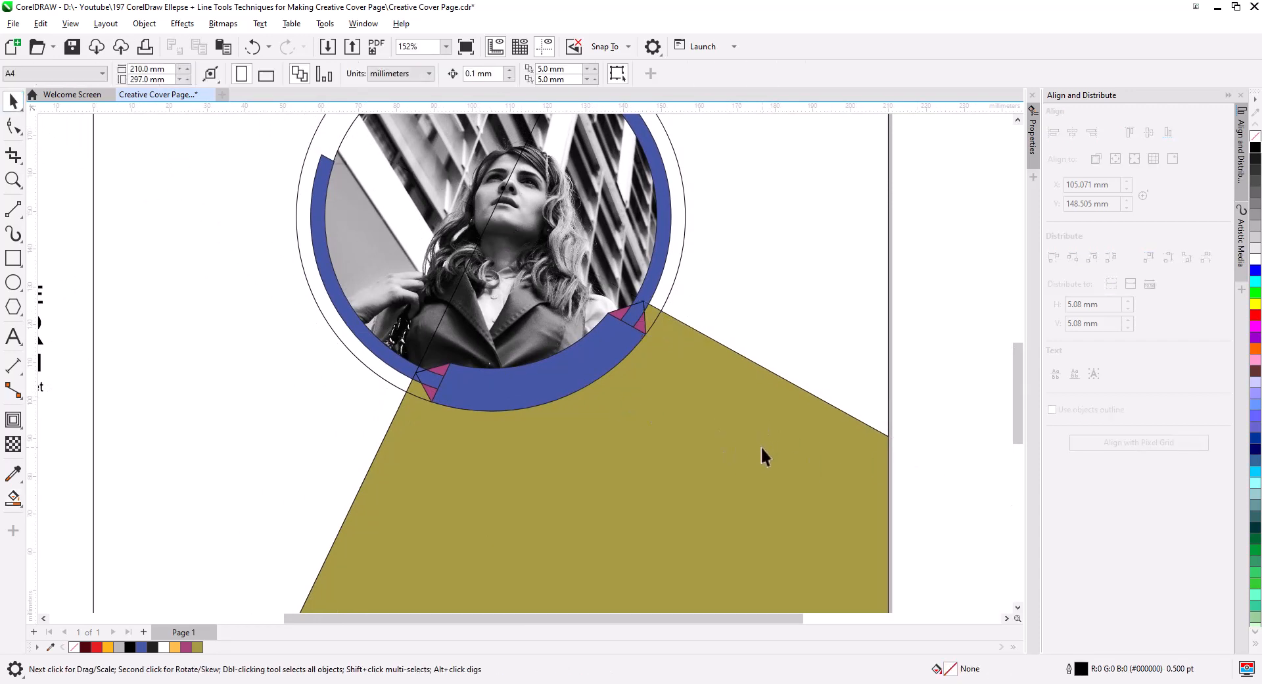
Delete the remaining steep diagonal line along the olive area's left edge.
left_click_drag(750, 457, 858, 270)
left_click_drag(630, 471, 636, 406)
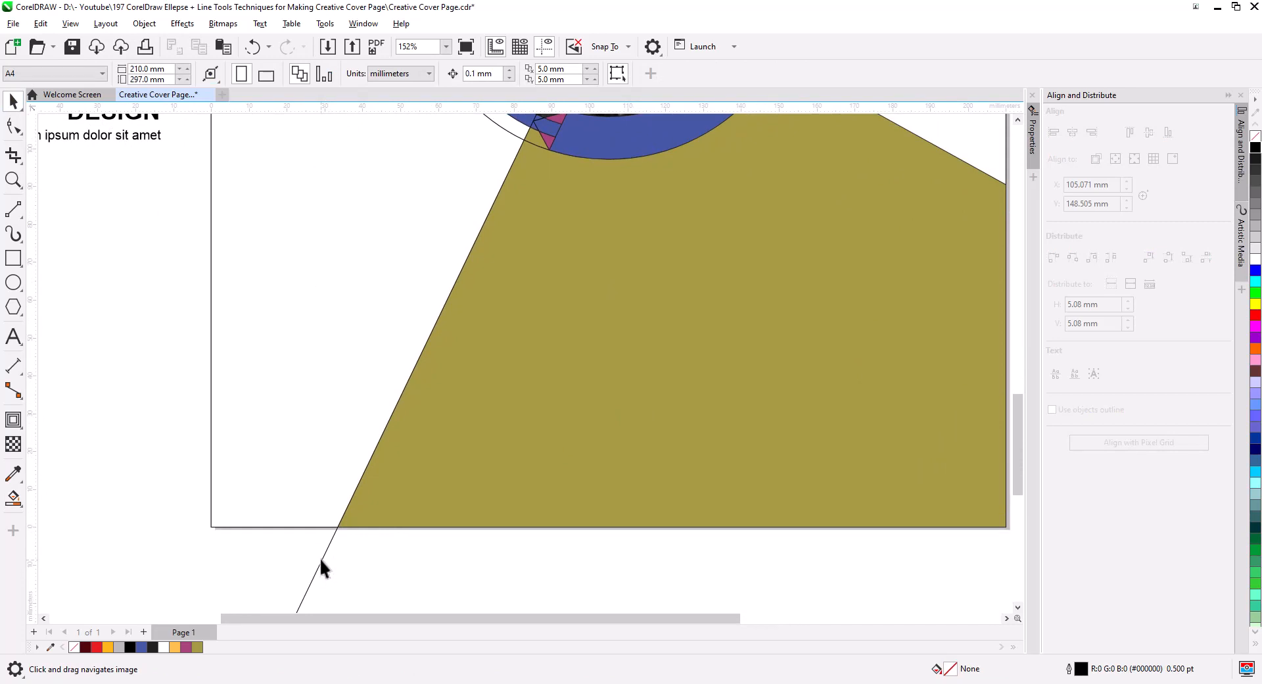
left_click(321, 558)
key("Delete")
Combine the two magenta triangles at the right end of the lower blue ring segment into one object.
left_click_drag(654, 253, 578, 539)
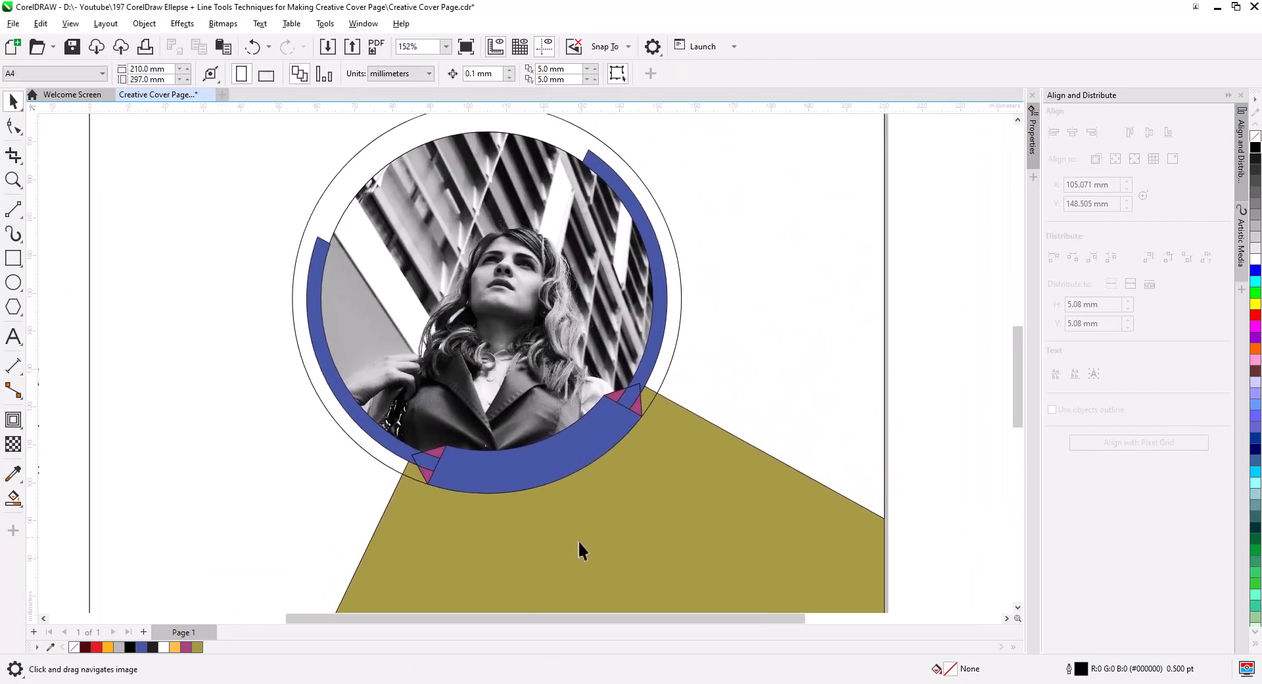
scroll(618, 440, "up", 3)
left_click(654, 374)
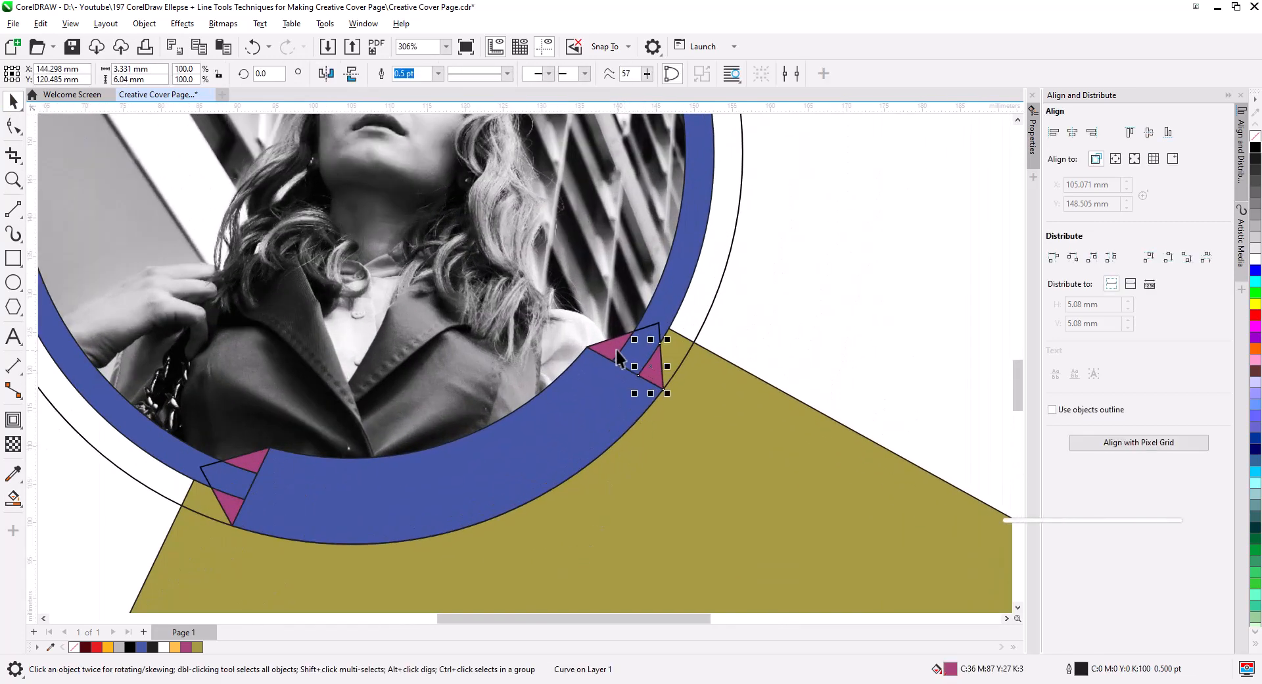
left_click(613, 346, "shift")
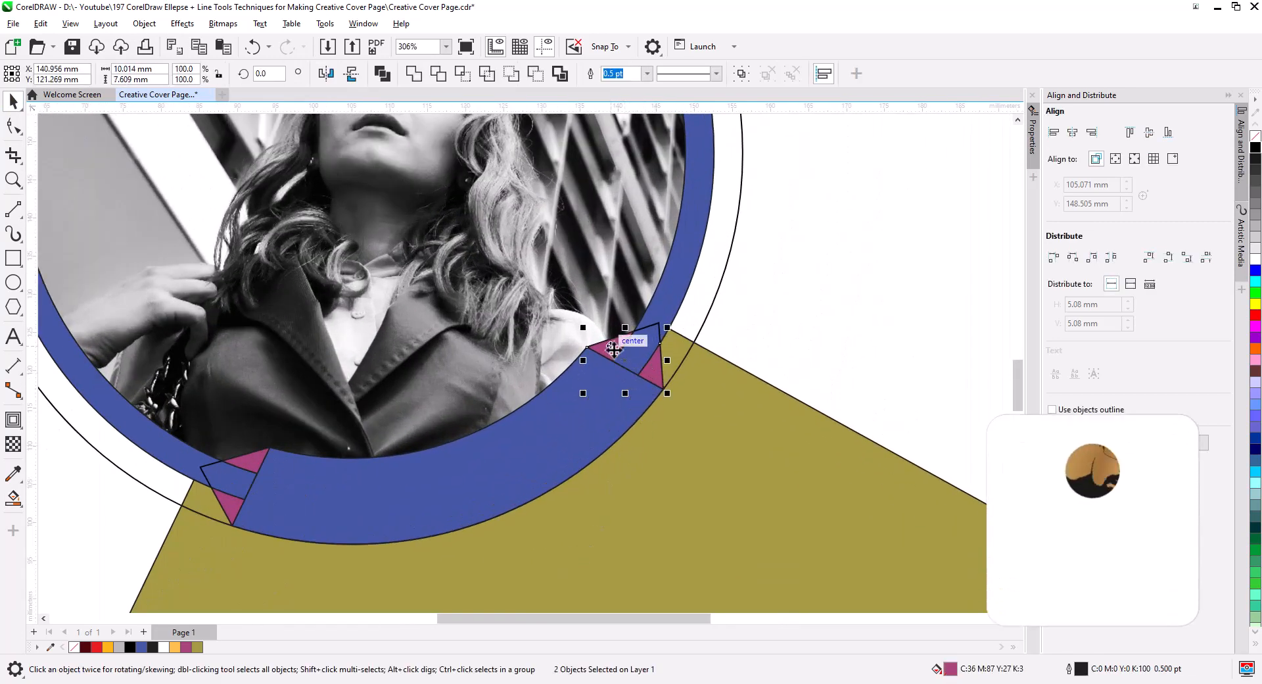
left_click(382, 73)
Combine the two magenta triangles at the lower blue ring segment's left end into one object.
left_click(253, 456)
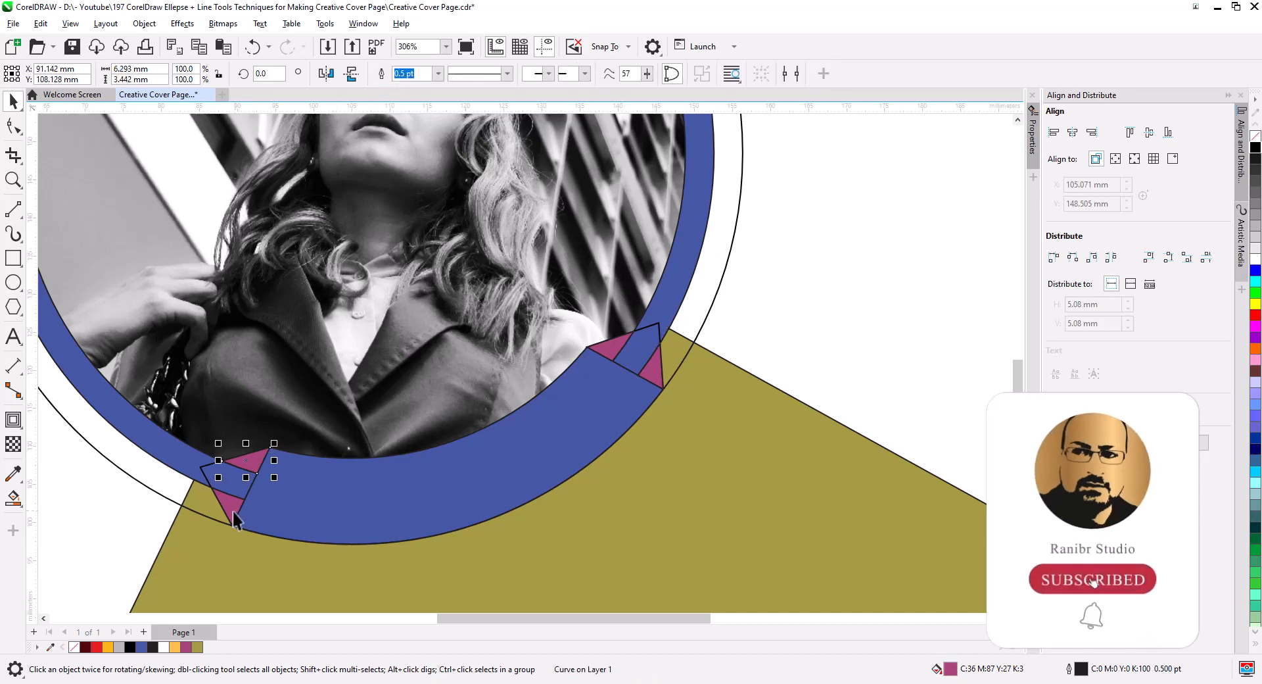
left_click(231, 510, "shift")
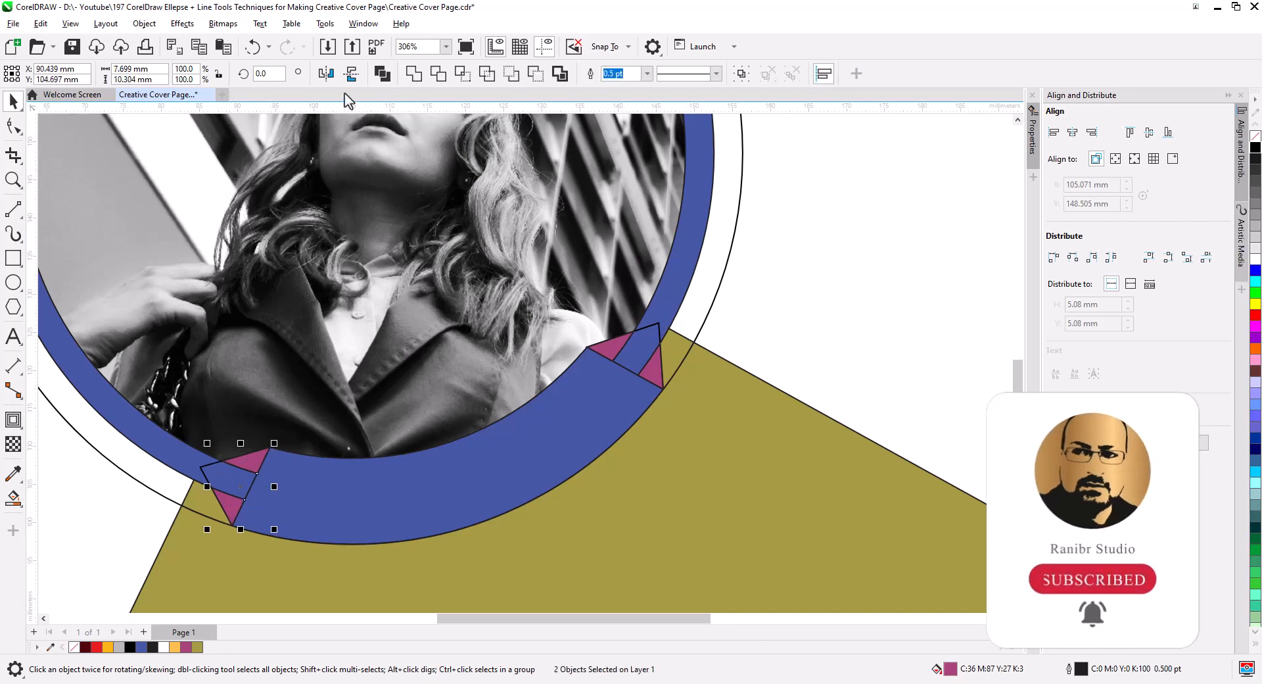
key("ctrl+l")
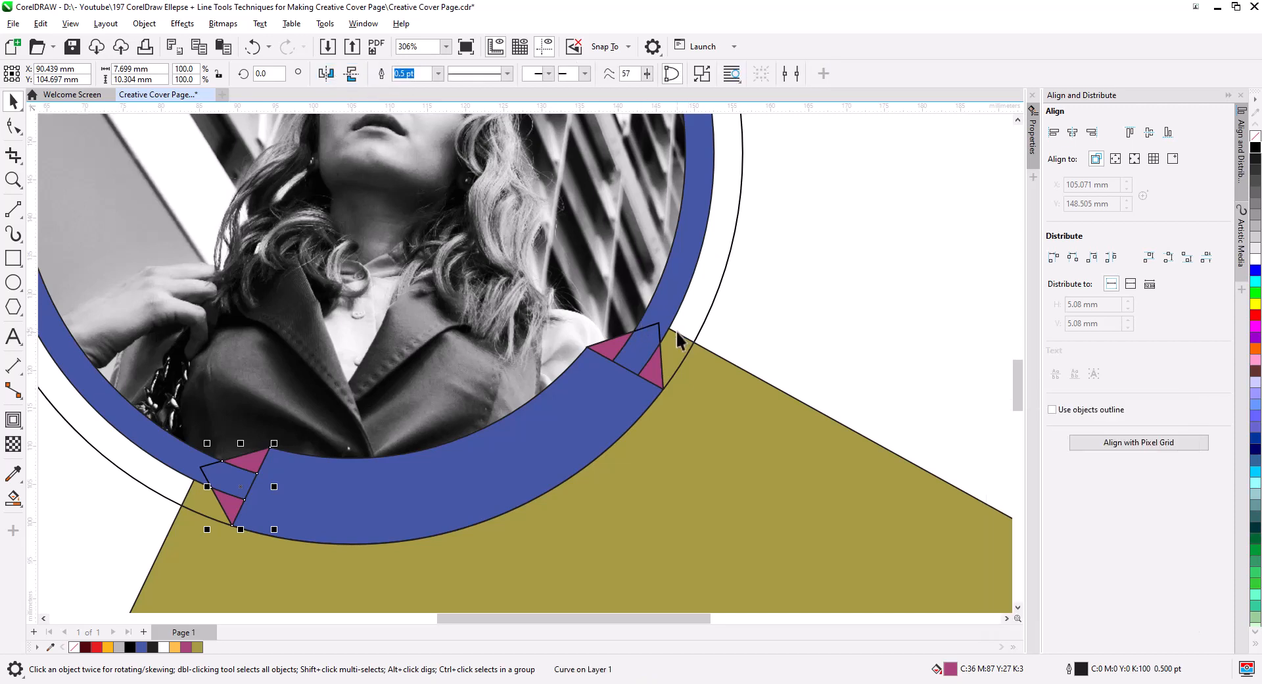
Delete the leftover unfilled triangle outlines at both ends of the lower blue ring segment.
key("Escape")
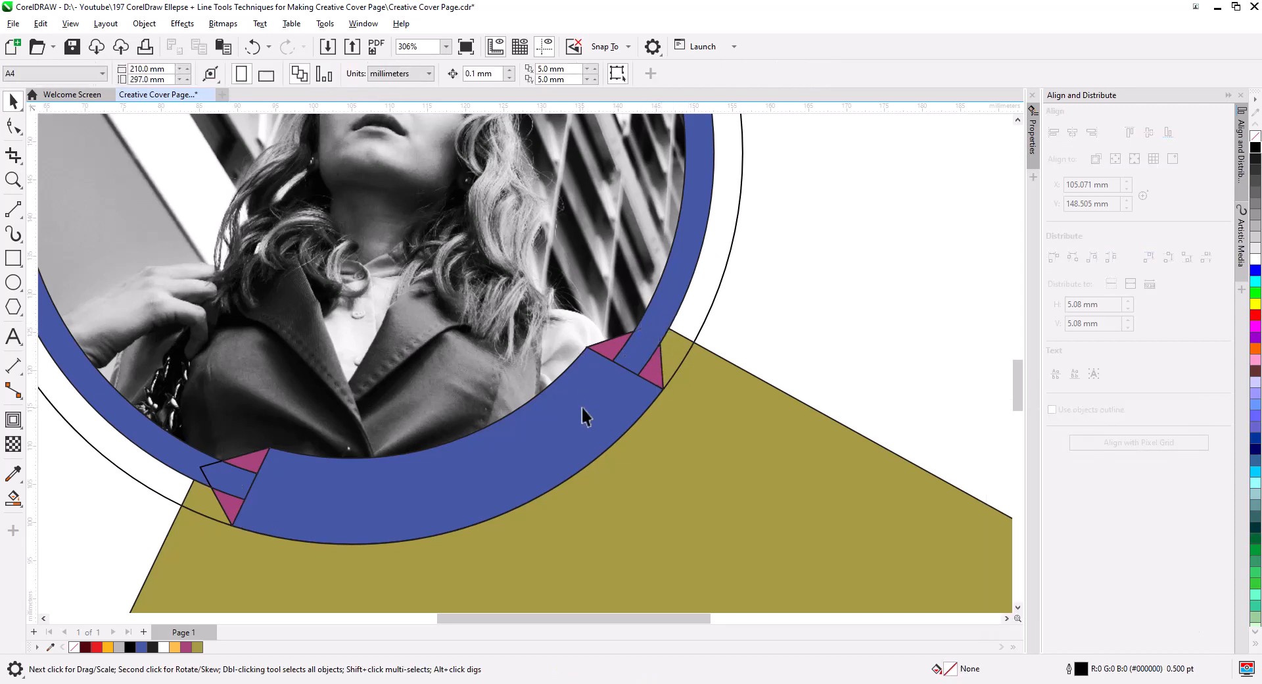
left_click(202, 471)
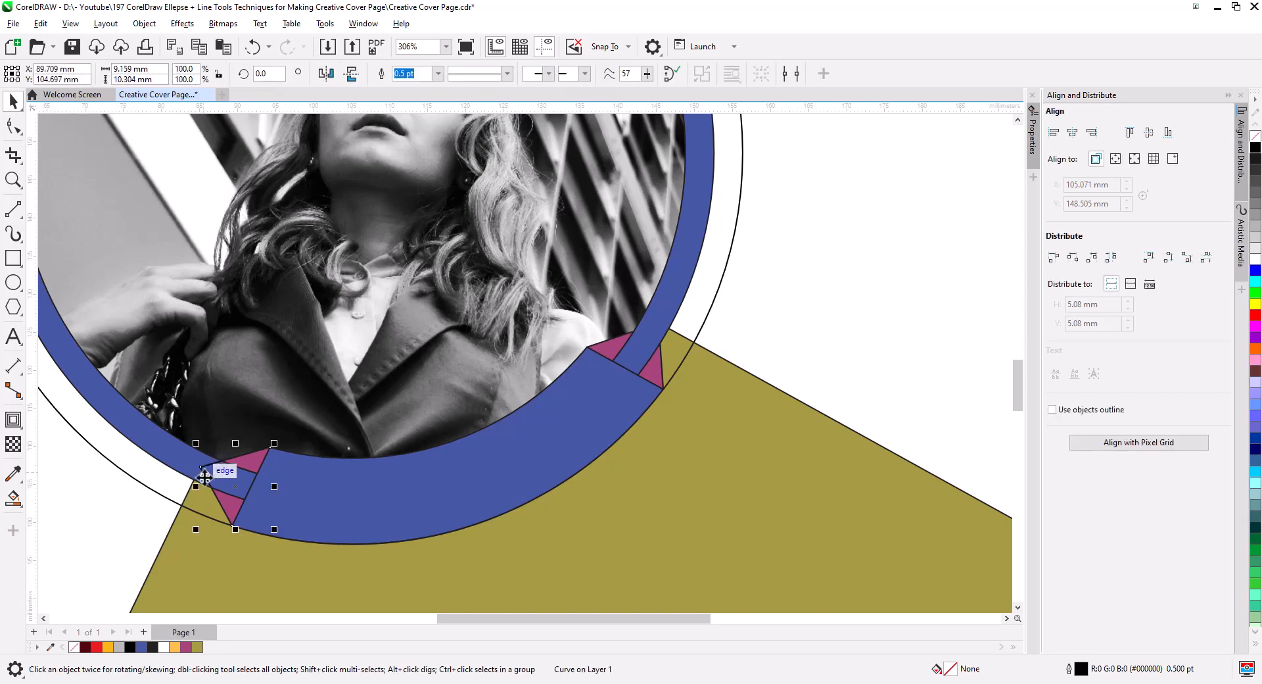
key("Delete")
Draw a rectangle about 101 × 29 mm across the page's left edge and the olive area's left diagonal.
scroll(378, 526, "down", 5)
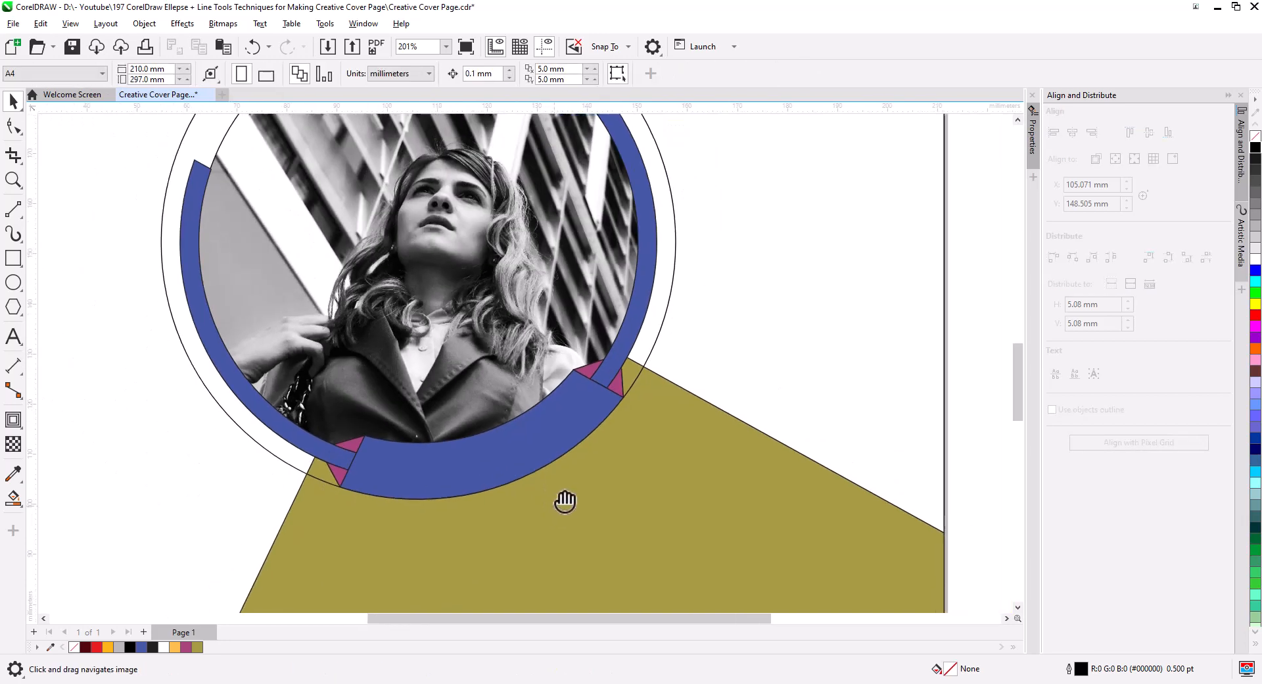
left_click_drag(567, 503, 652, 309)
left_click_drag(557, 487, 525, 456)
scroll(572, 380, "down", 1)
left_click(12, 260)
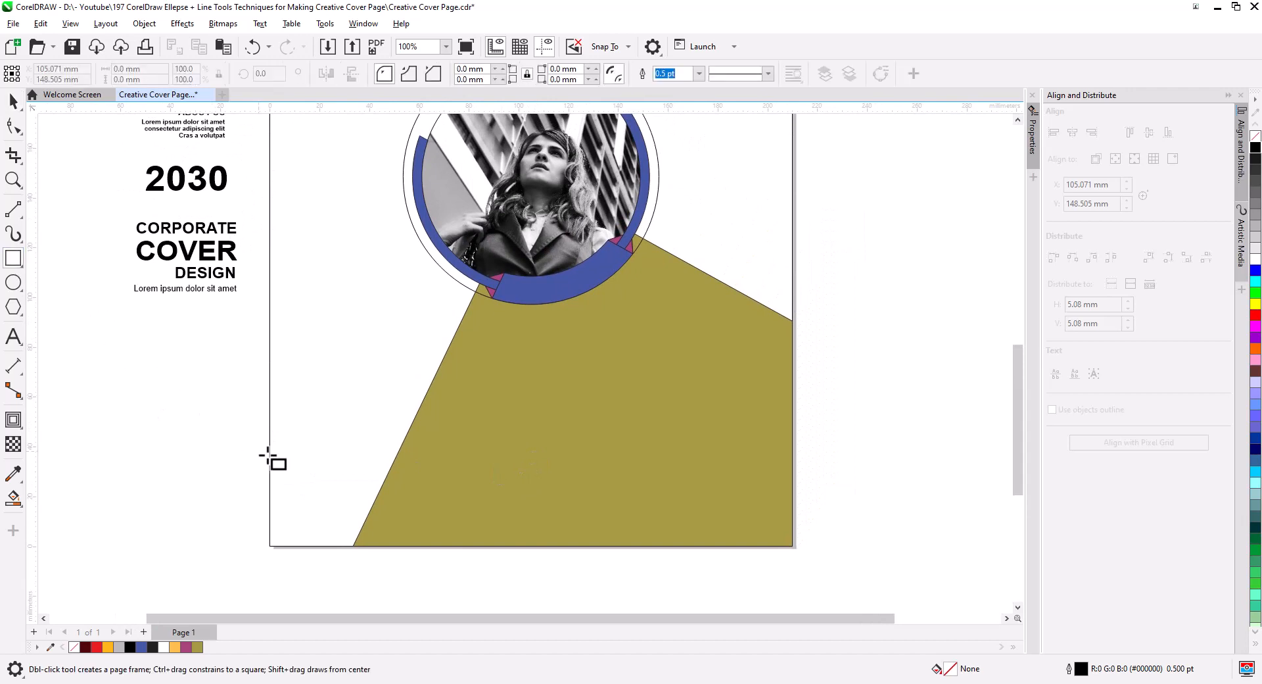
left_click_drag(248, 396, 501, 467)
left_click(13, 100)
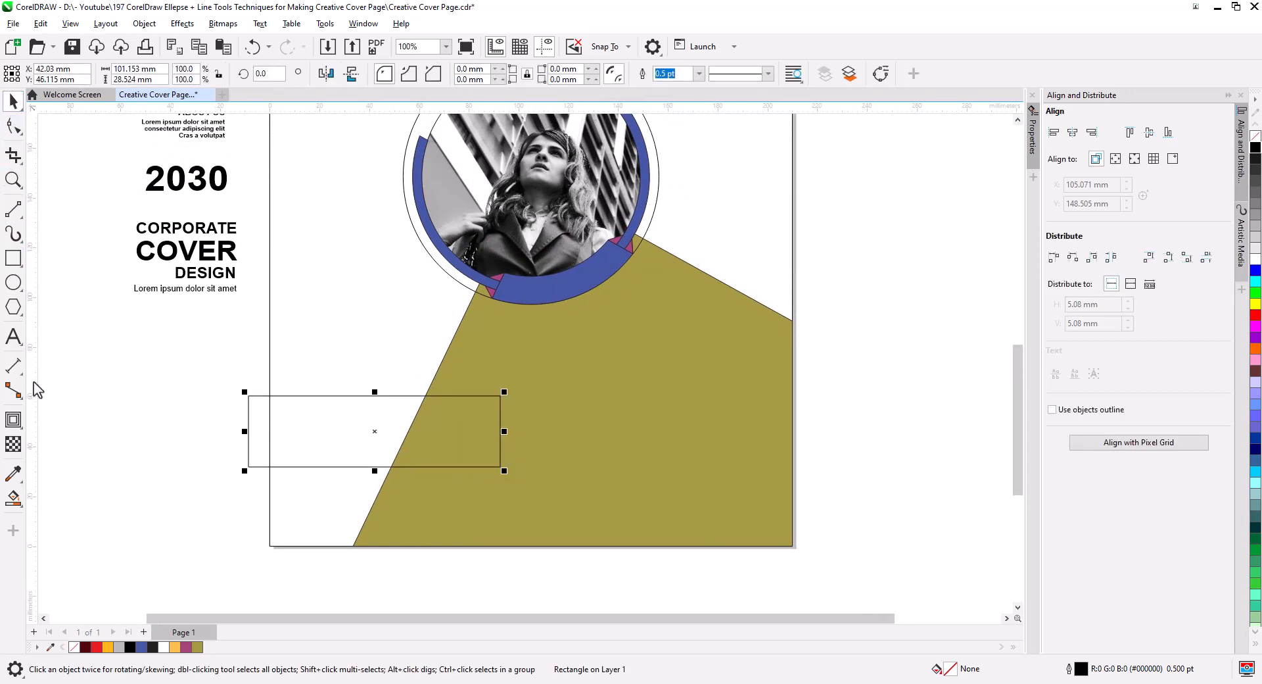
Draw a diagonal line about 32 mm wide and 66 mm high along the olive area's left edge, through the rectangle.
left_click(13, 365)
left_click(13, 209)
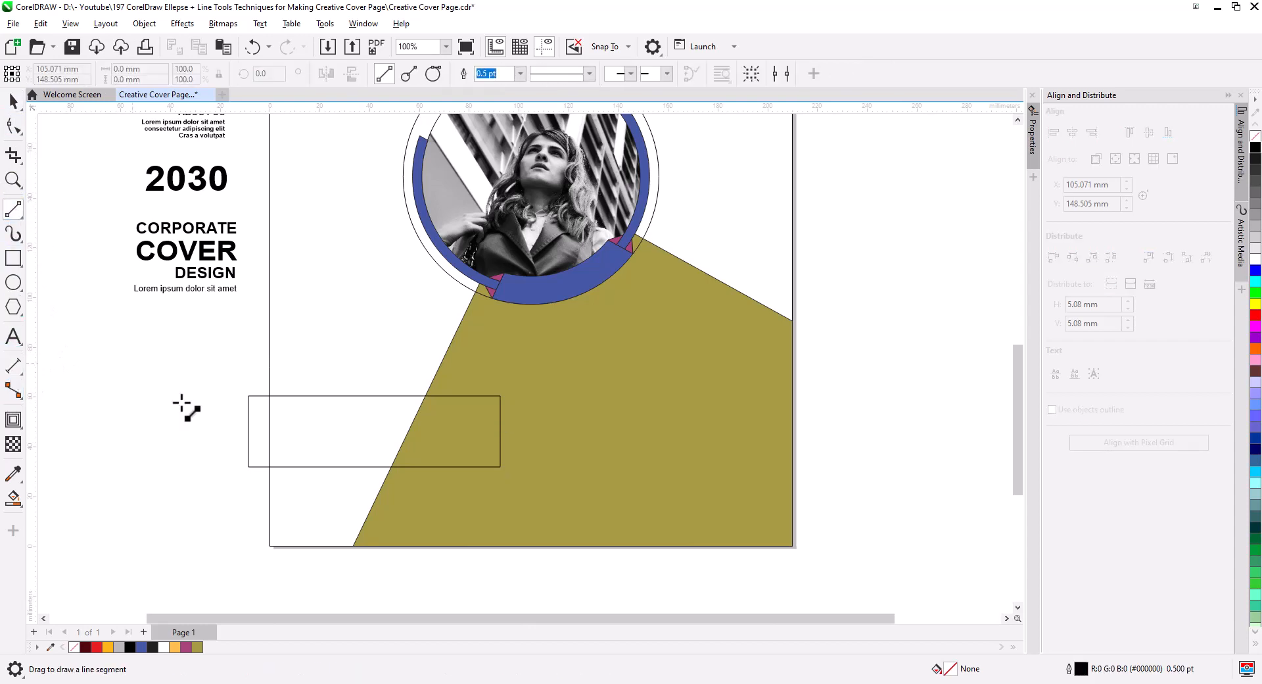
left_click_drag(366, 514, 450, 347)
left_click(12, 103)
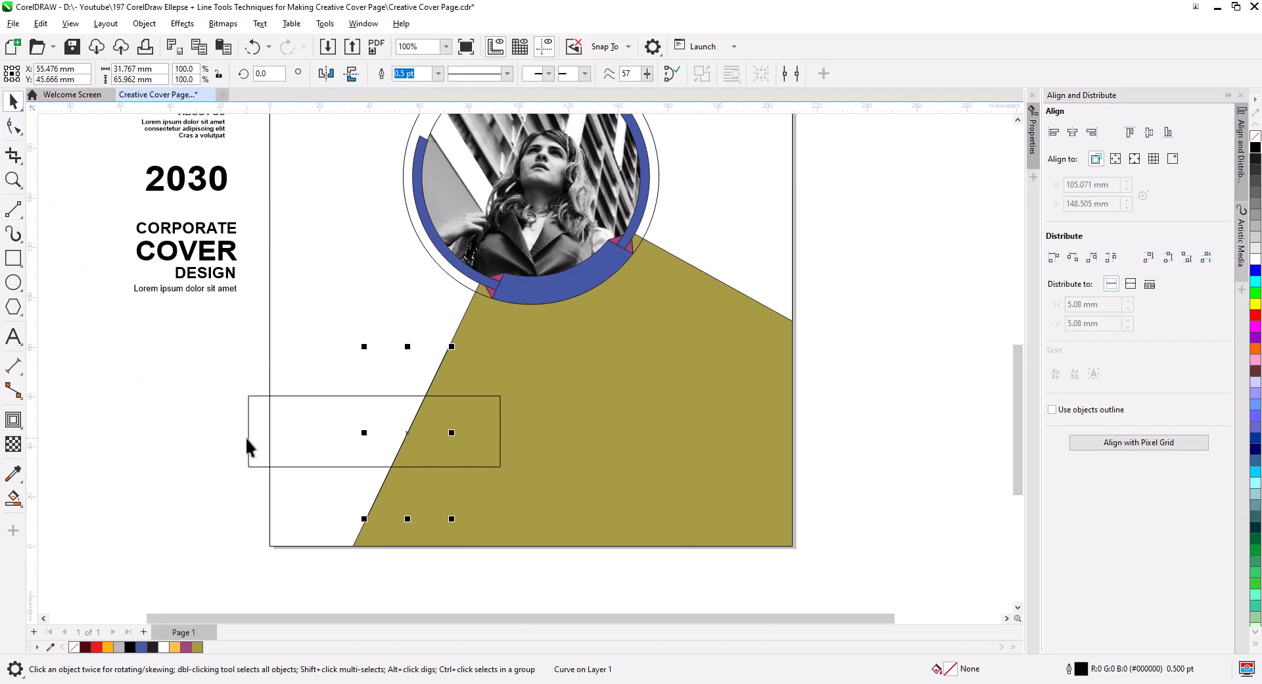
Snap the rectangle's left side to the page's left edge and move the diagonal line so it crosses the rectangle's right end.
left_click_drag(247, 435, 270, 437)
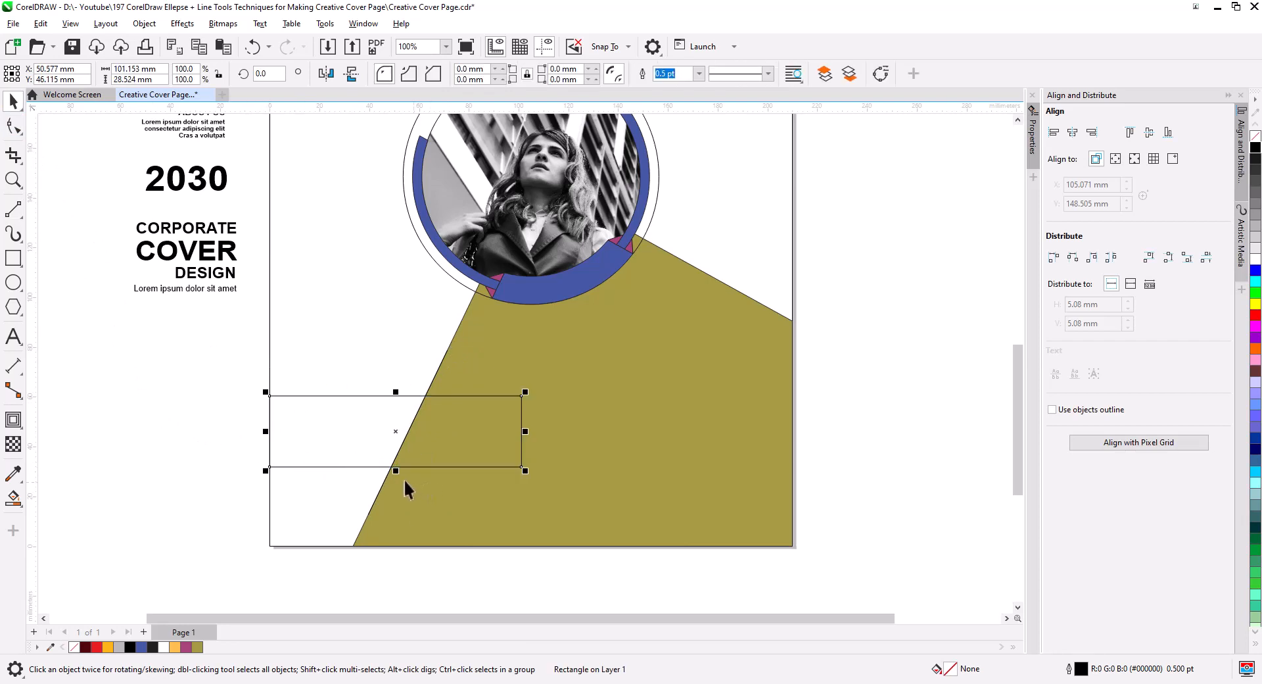
left_click(373, 499)
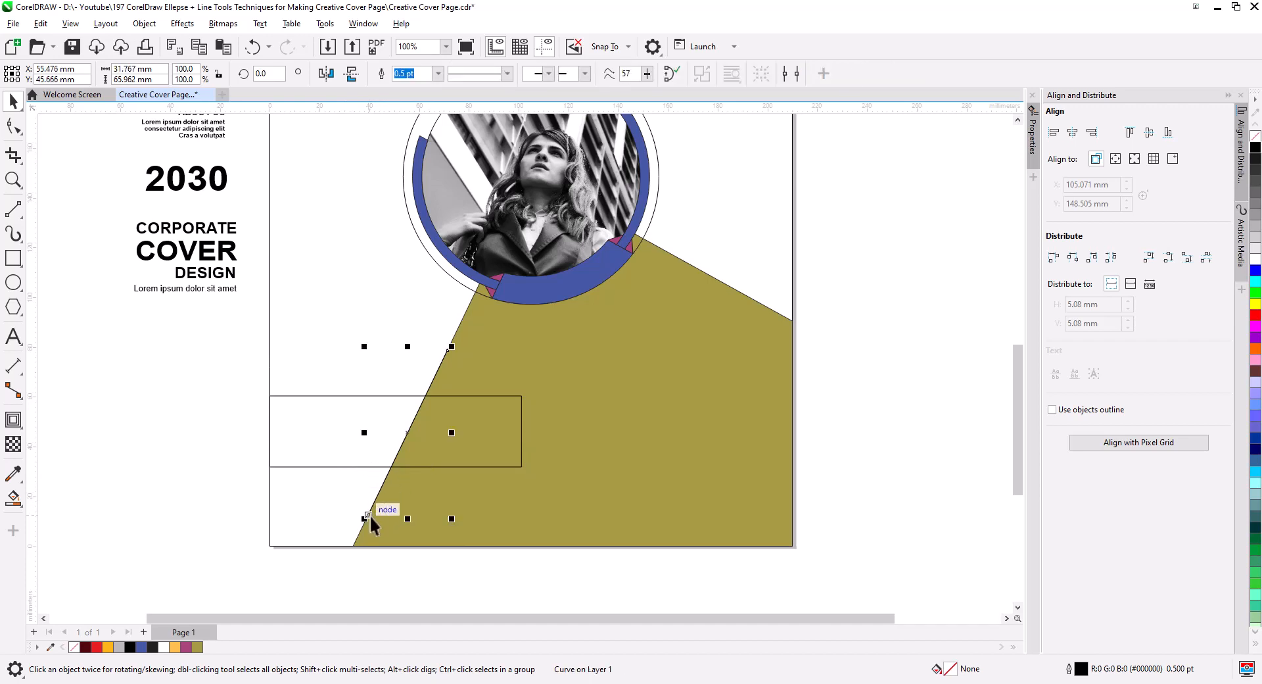
left_click_drag(367, 516, 465, 486)
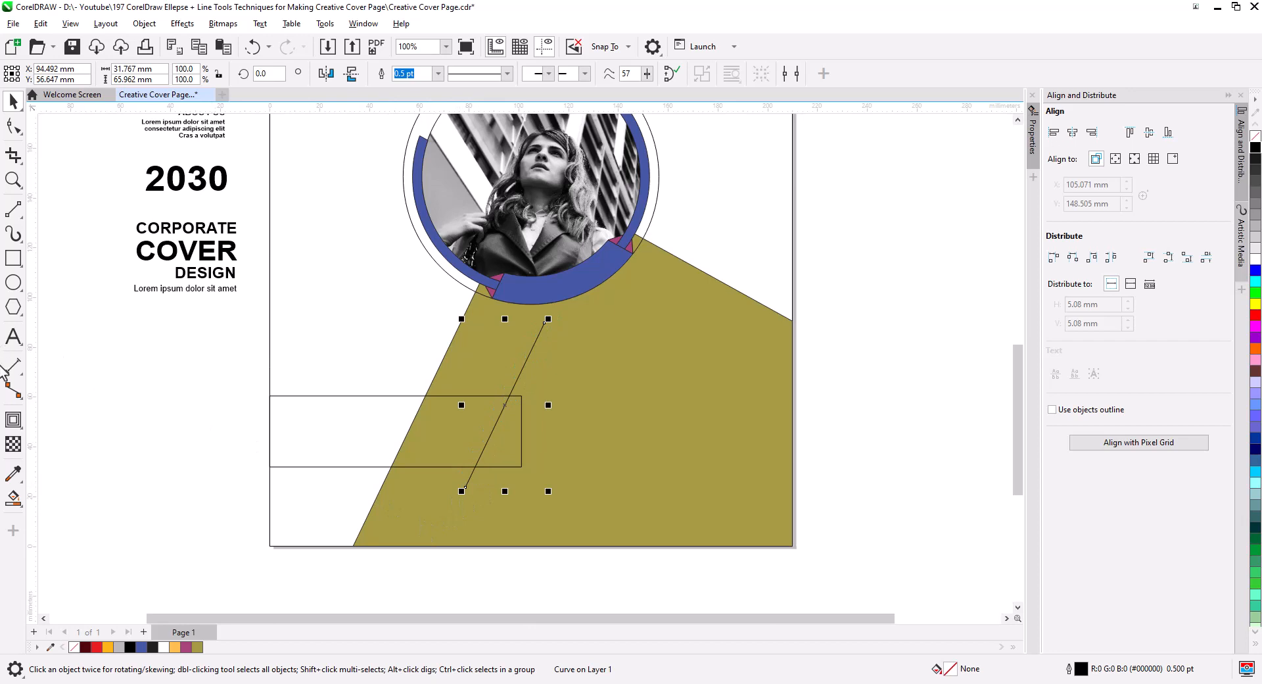
Smart-fill the two rectangle parts on the left of the moved diagonal line with olive.
left_click(14, 497)
left_click(307, 439)
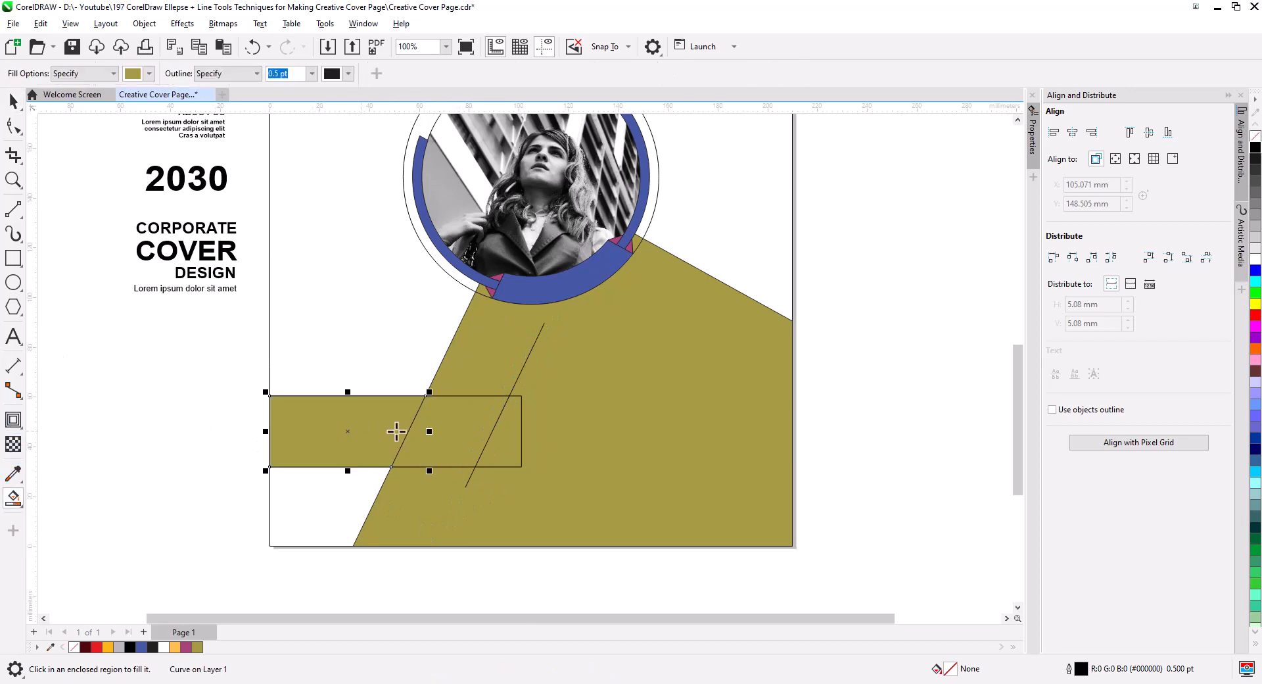
left_click(437, 434)
Weld the two smart-filled rectangle parts into one slanted banner and fill it with bright green.
key("space")
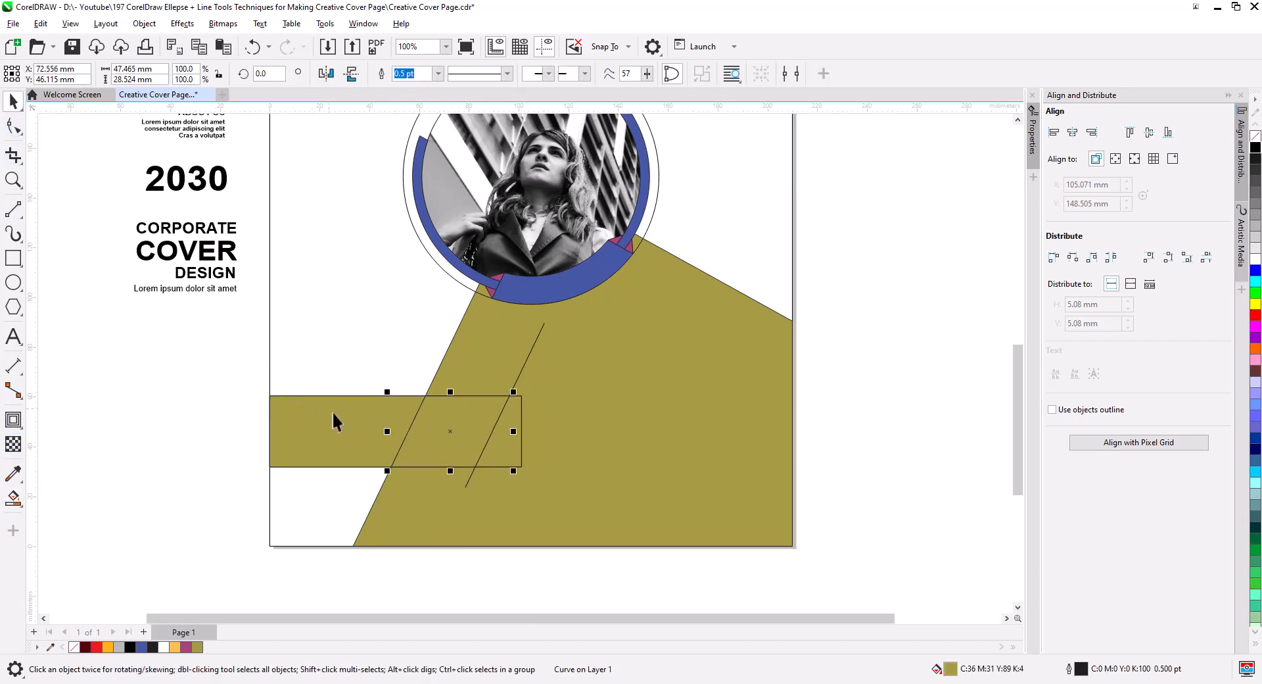
left_click(331, 420, "shift")
left_click(414, 75)
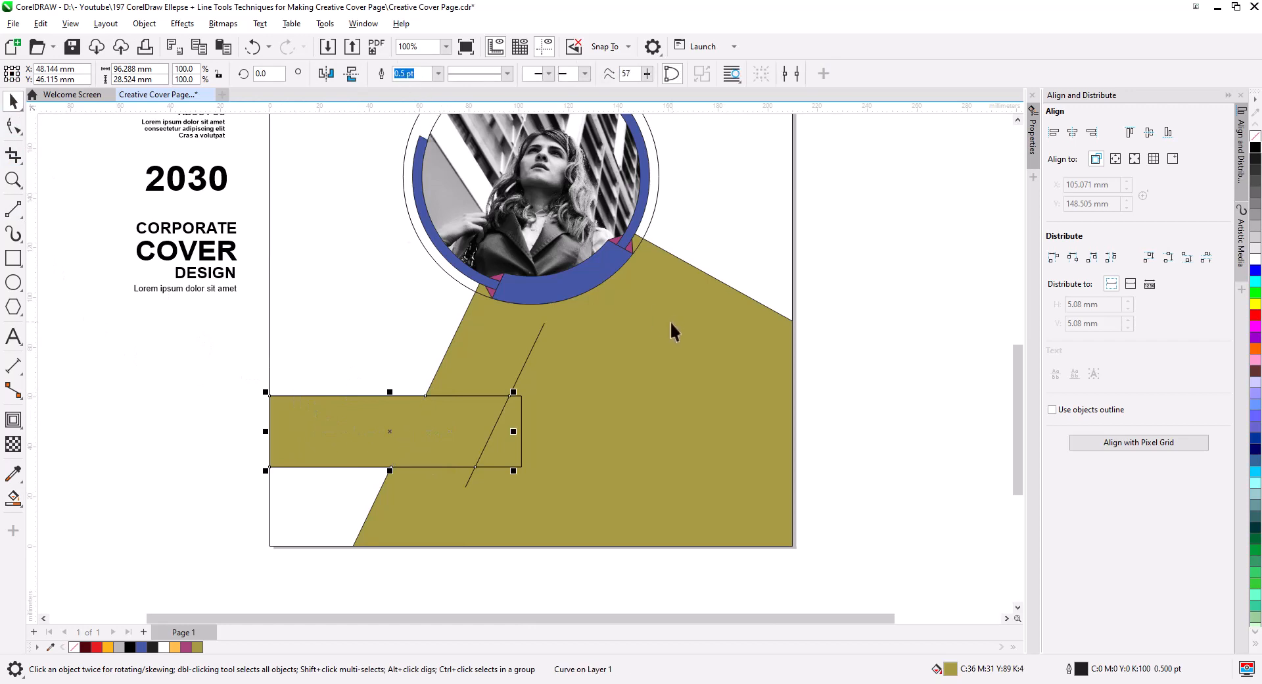
left_click(1256, 293)
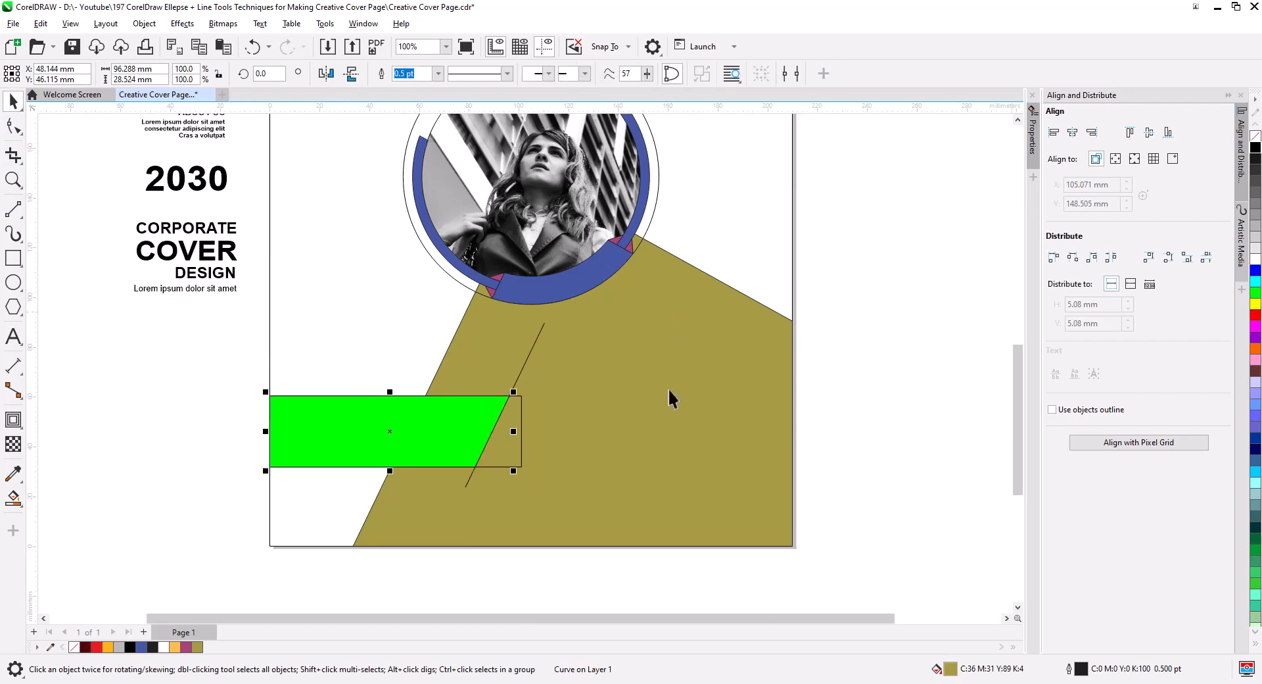
left_click(155, 388)
Draw a line from the green banner's upper right corner up to the olive area's left edge, about 27 × 14 mm.
scroll(506, 384, "up", 4)
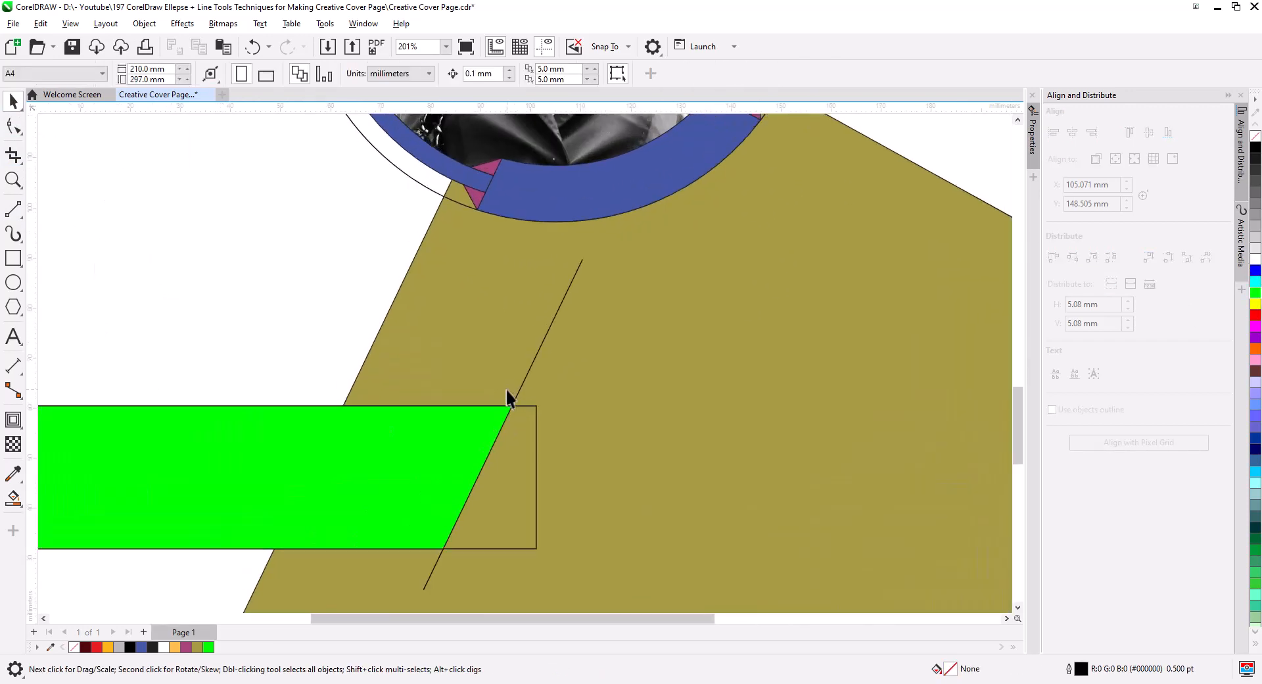
left_click(13, 209)
left_click_drag(494, 432, 339, 354)
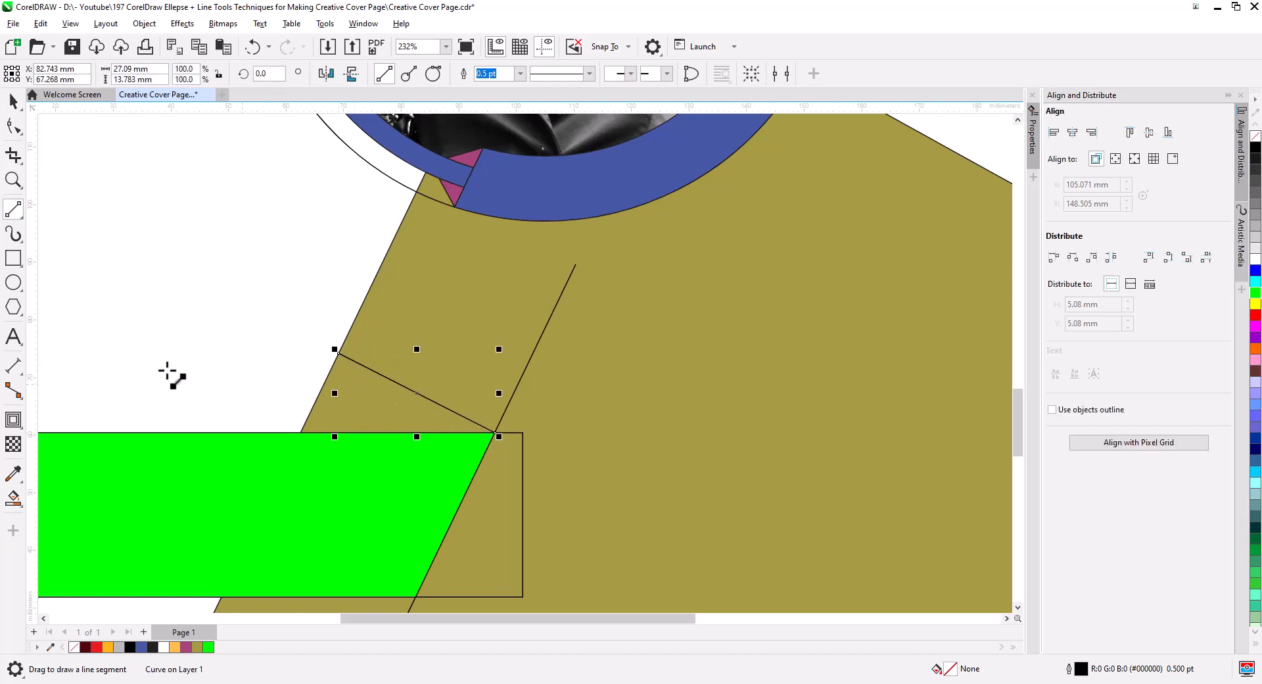
Smart-fill the triangle between the new line, the olive edge and the green banner, and recolour it orange.
left_click(13, 497)
left_click(361, 395)
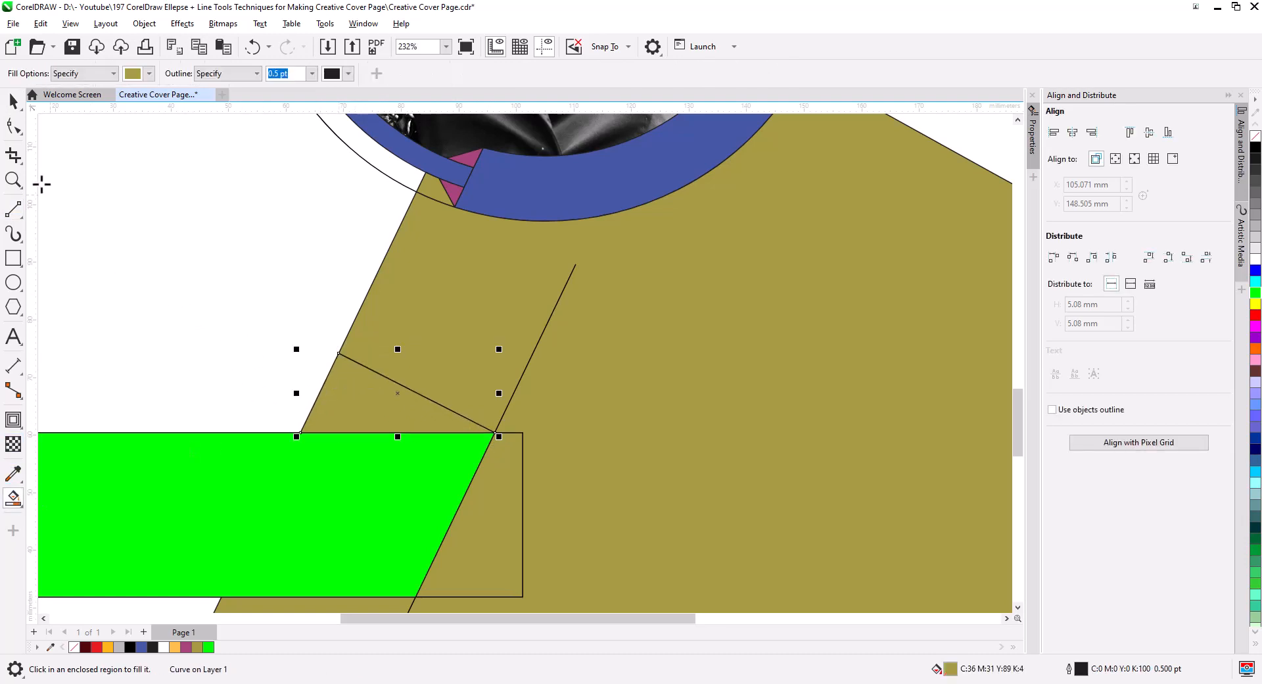
left_click(13, 101)
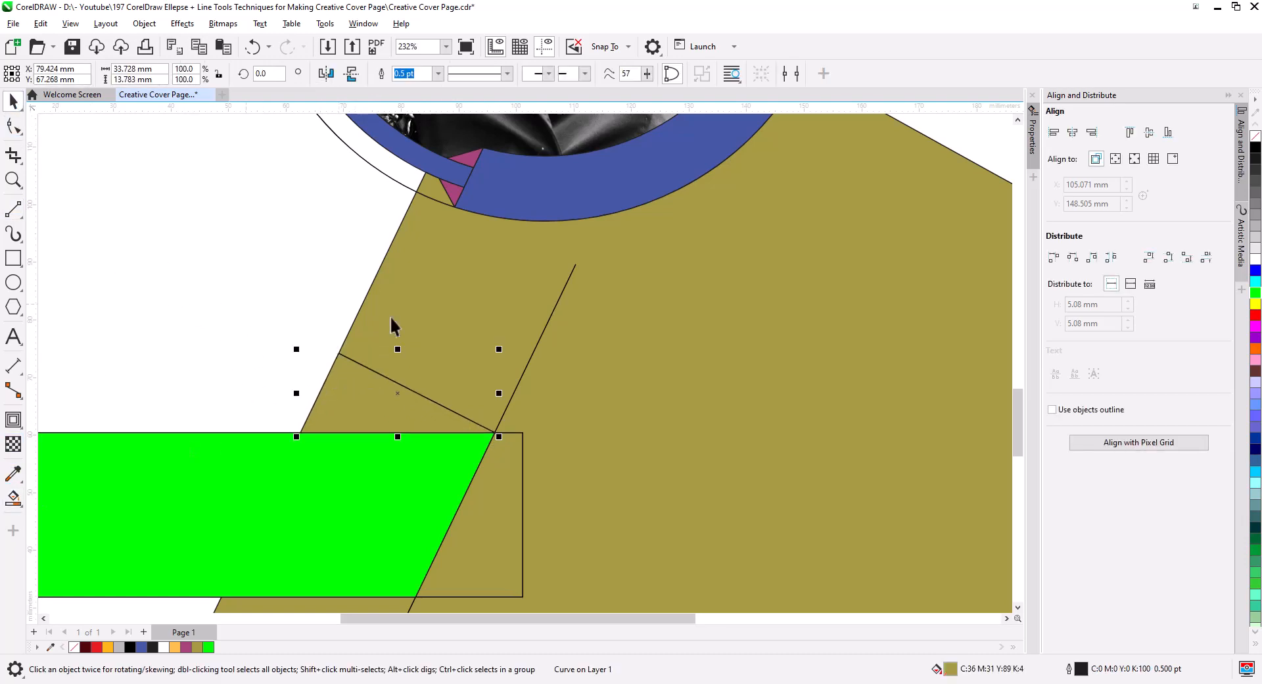
left_click(1256, 351)
left_click(297, 297)
Delete the construction rectangle around the green banner and the diagonal line at its slanted end.
scroll(562, 368, "down", 8)
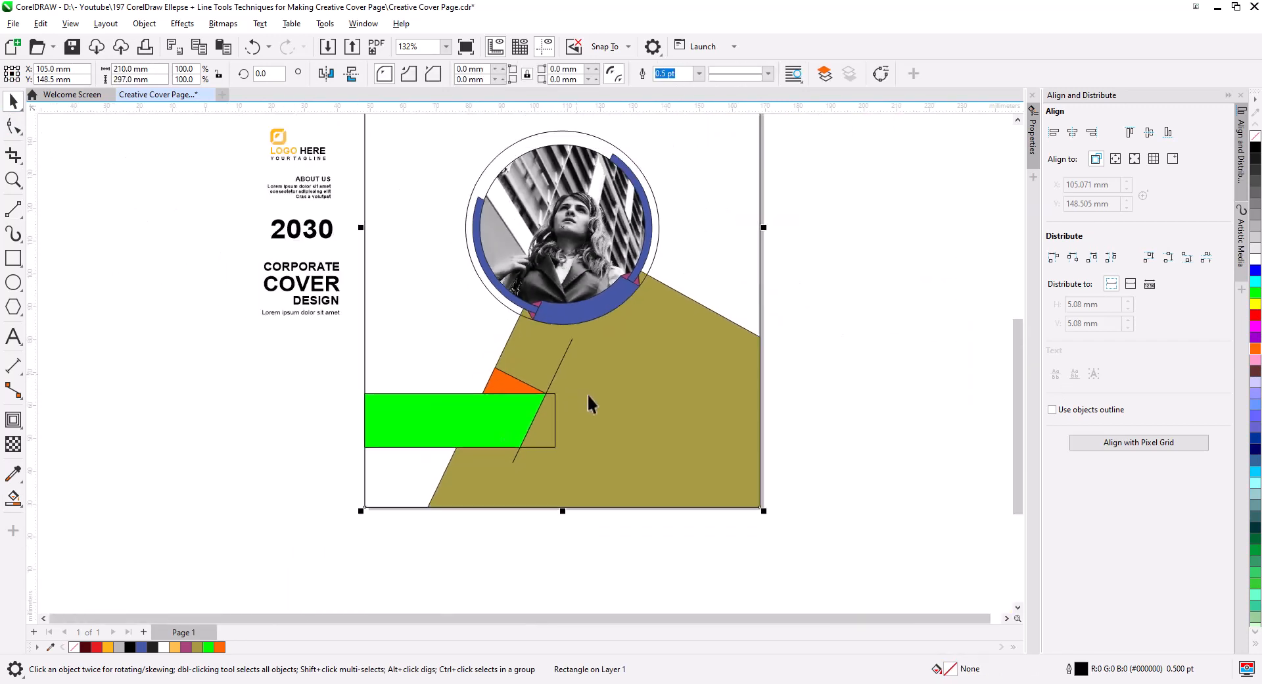
left_click_drag(576, 440, 543, 421)
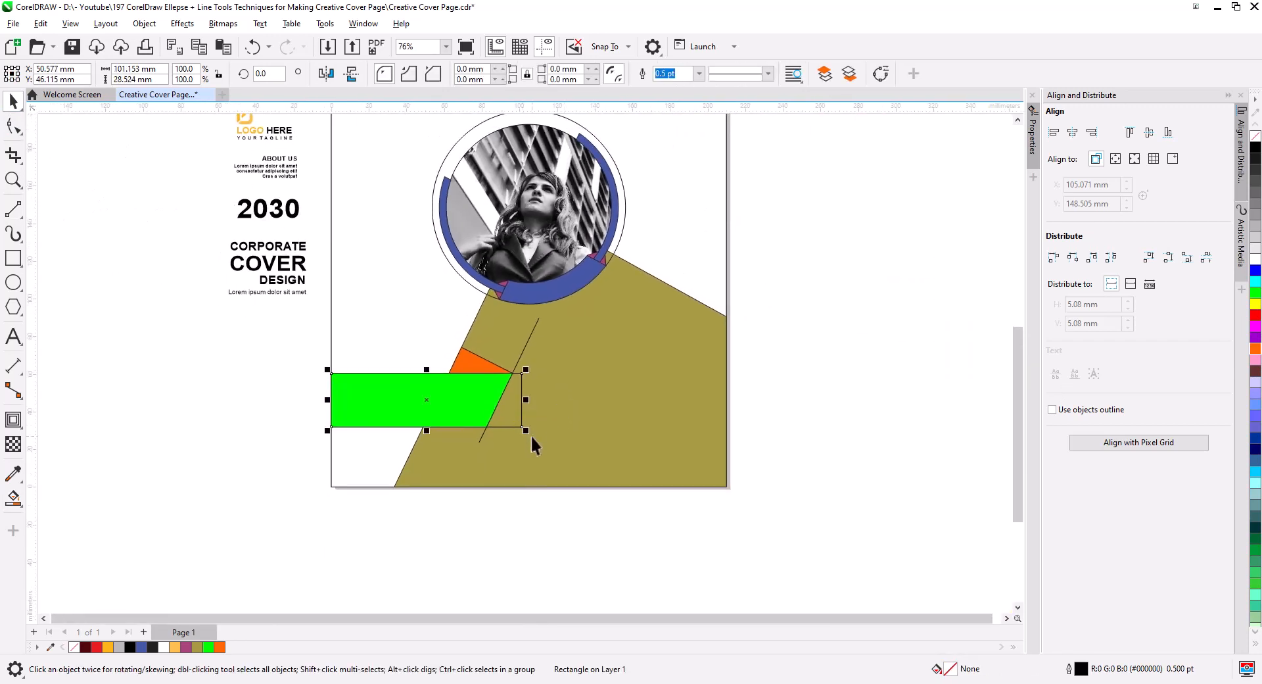
key("Escape")
left_click(527, 341)
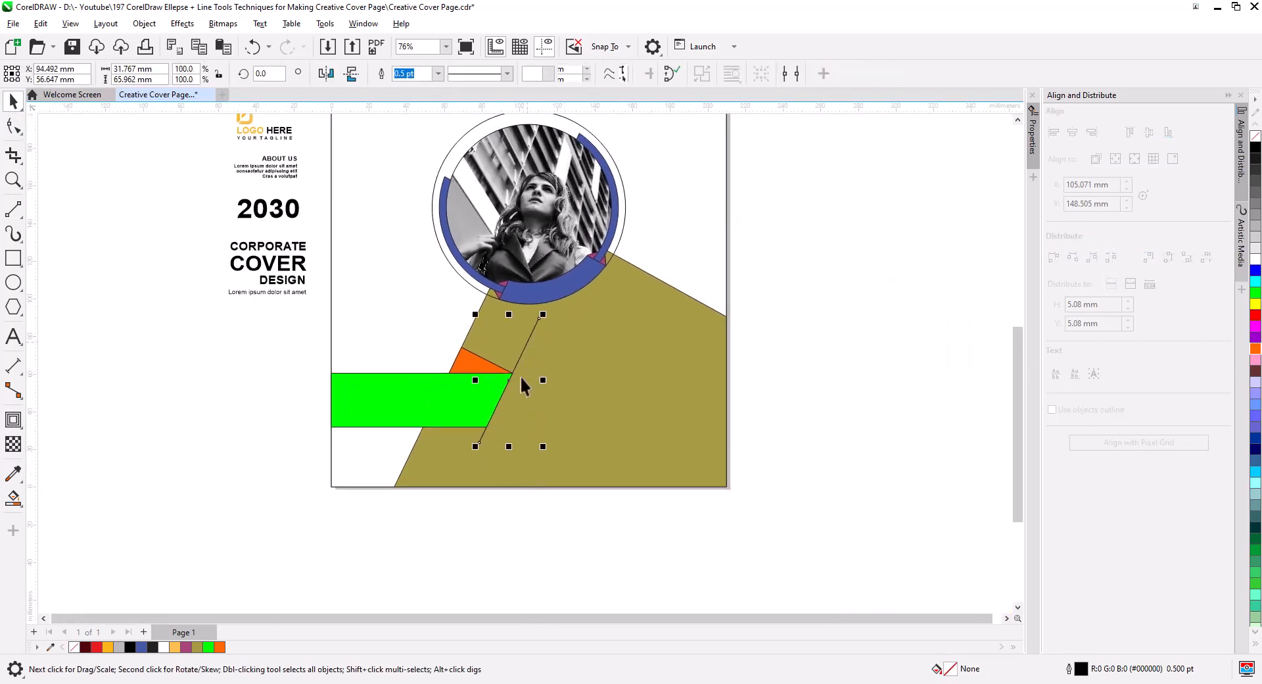
key("Delete")
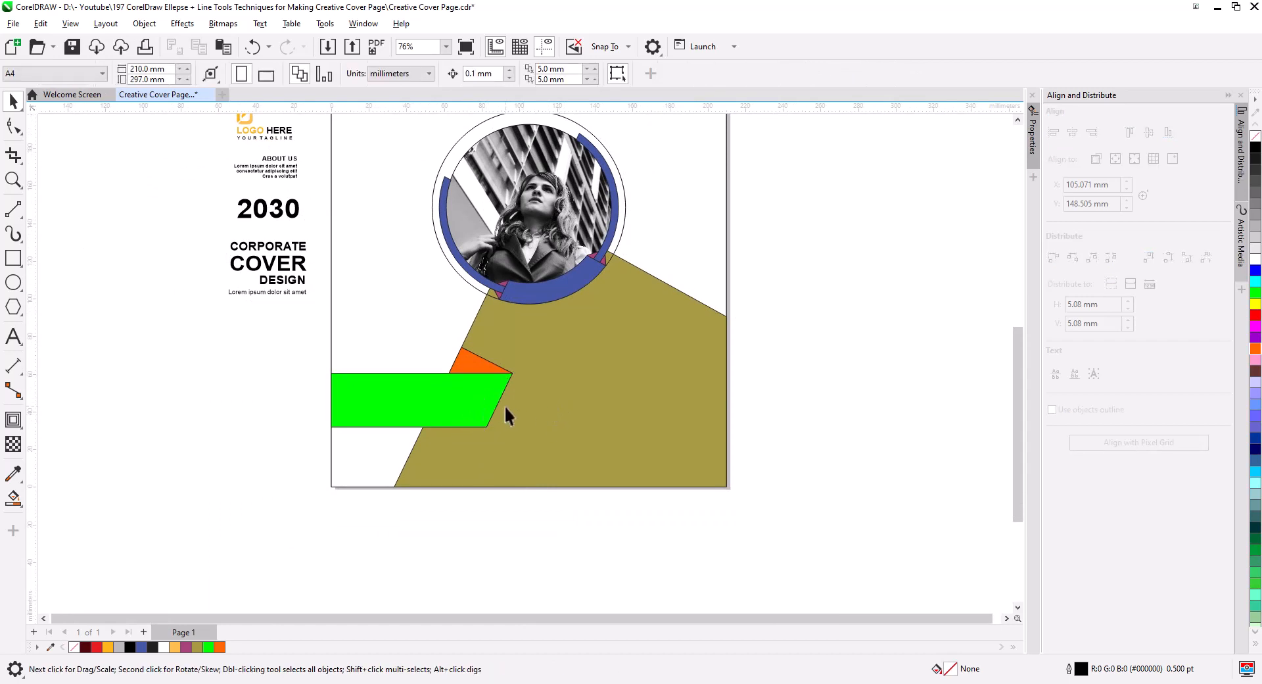
Weld the large olive area with the two olive slivers beside the magenta folds.
left_click_drag(577, 299, 541, 406)
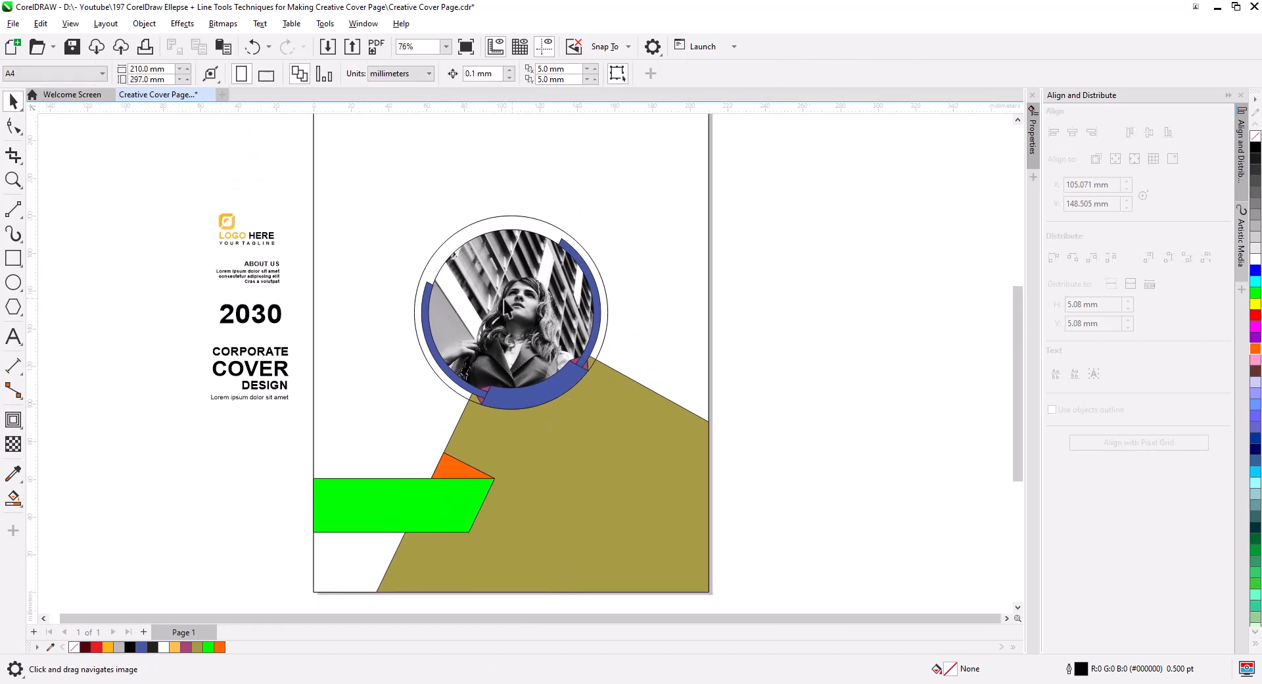
left_click(585, 403)
scroll(521, 413, "up", 3)
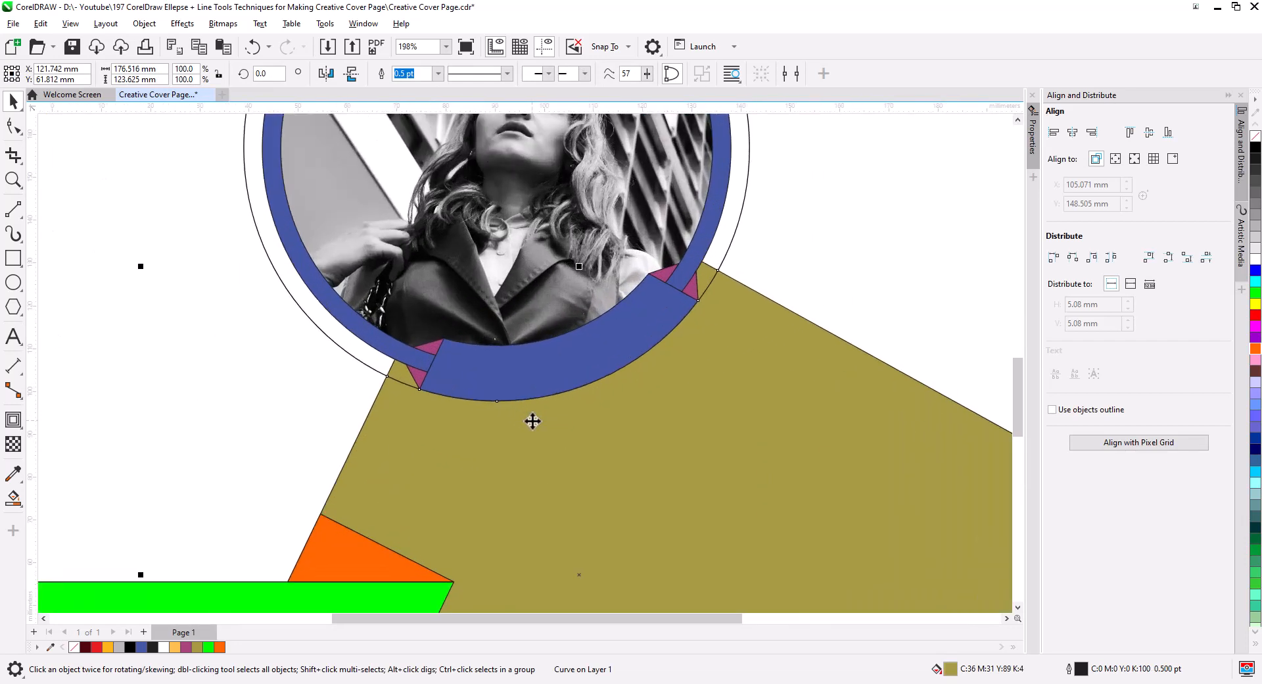
left_click(401, 373)
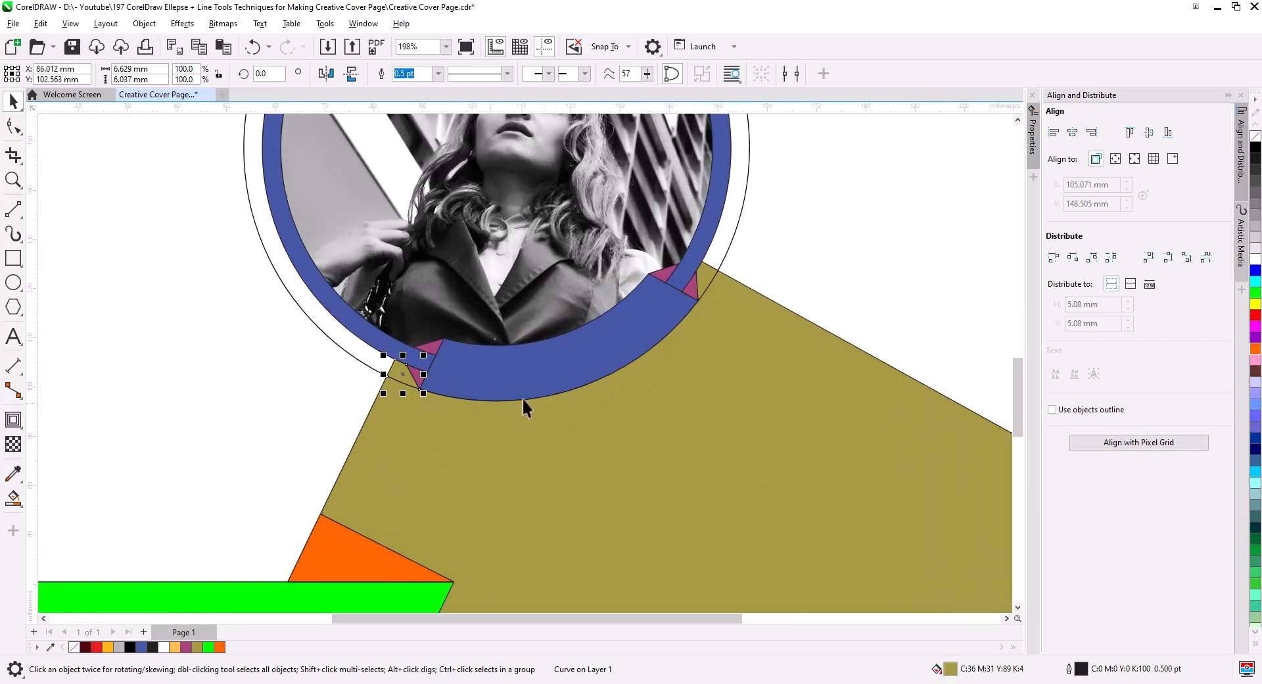
left_click(706, 277, "shift")
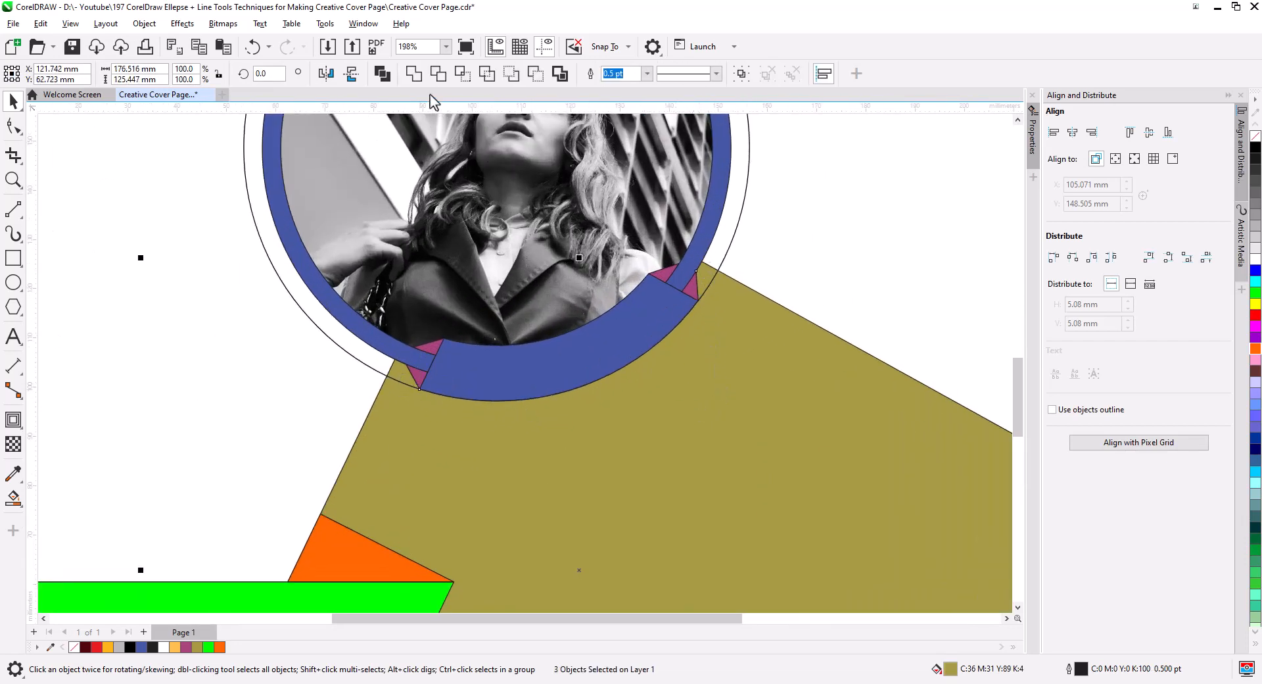
left_click(421, 79)
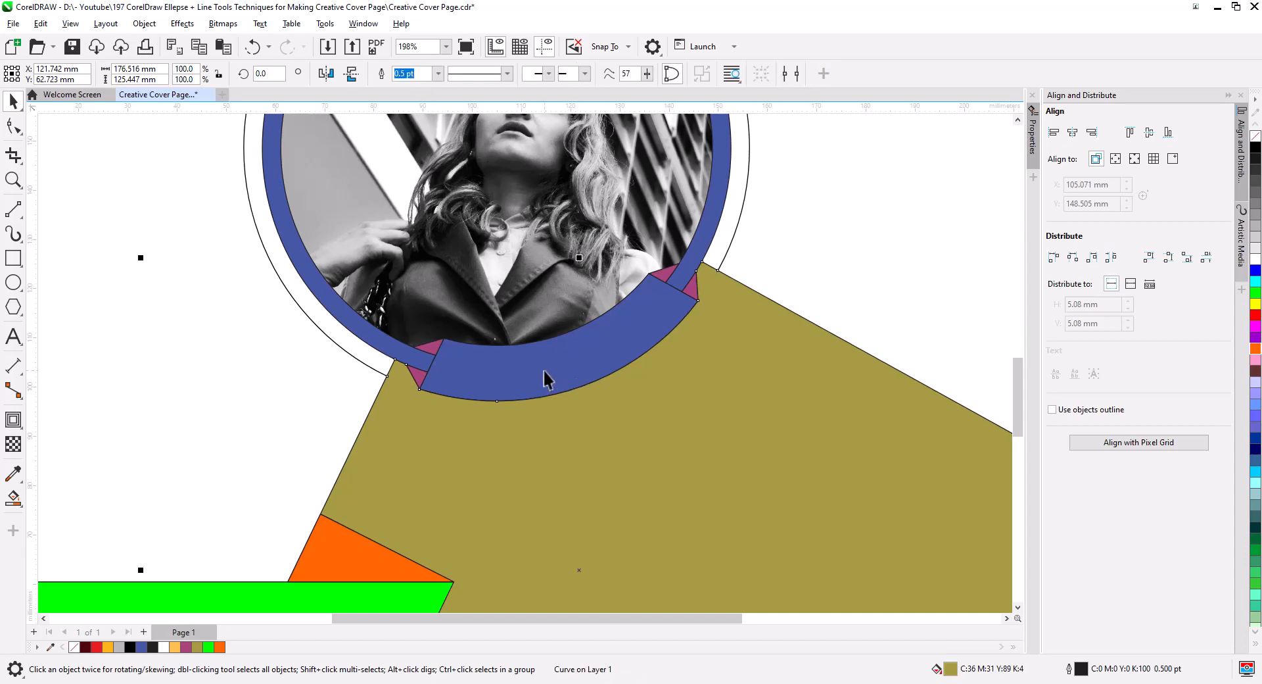
scroll(543, 369, "down", 2)
scroll(595, 417, "down", 1)
left_click(911, 394)
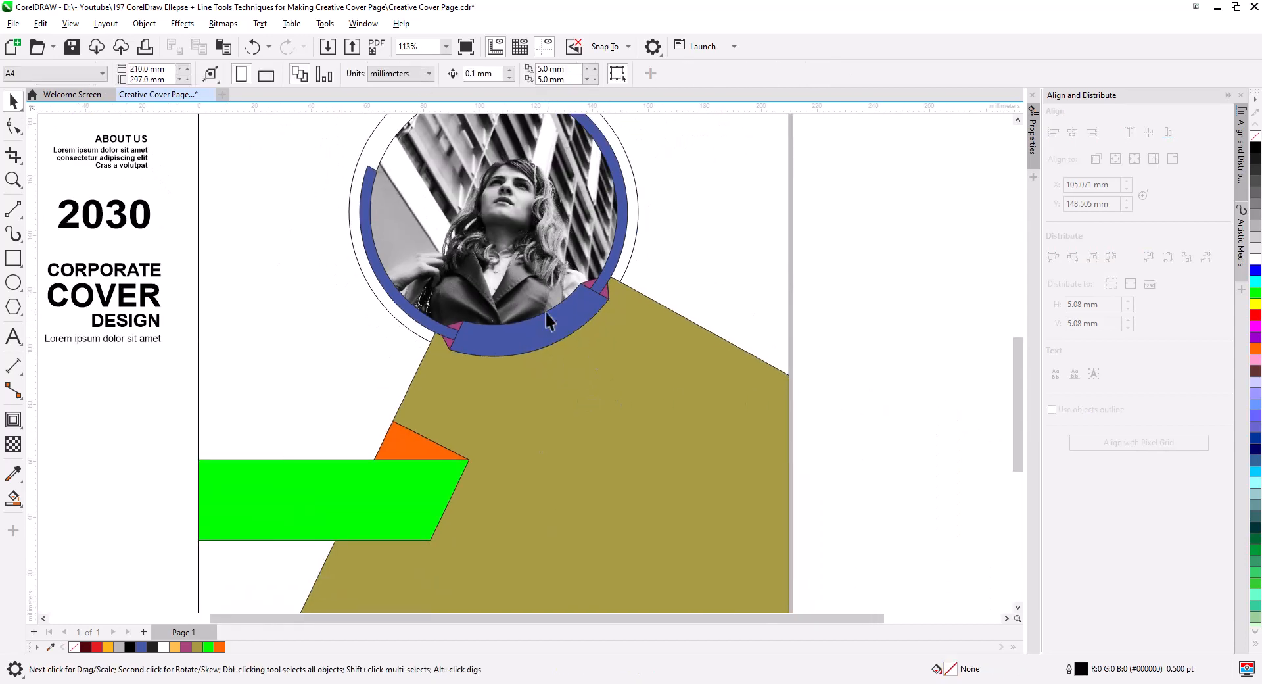
Apply a linear fountain fill to the olive area, running from olive below the ring to white near the page's lower right.
scroll(585, 411, "down", 1)
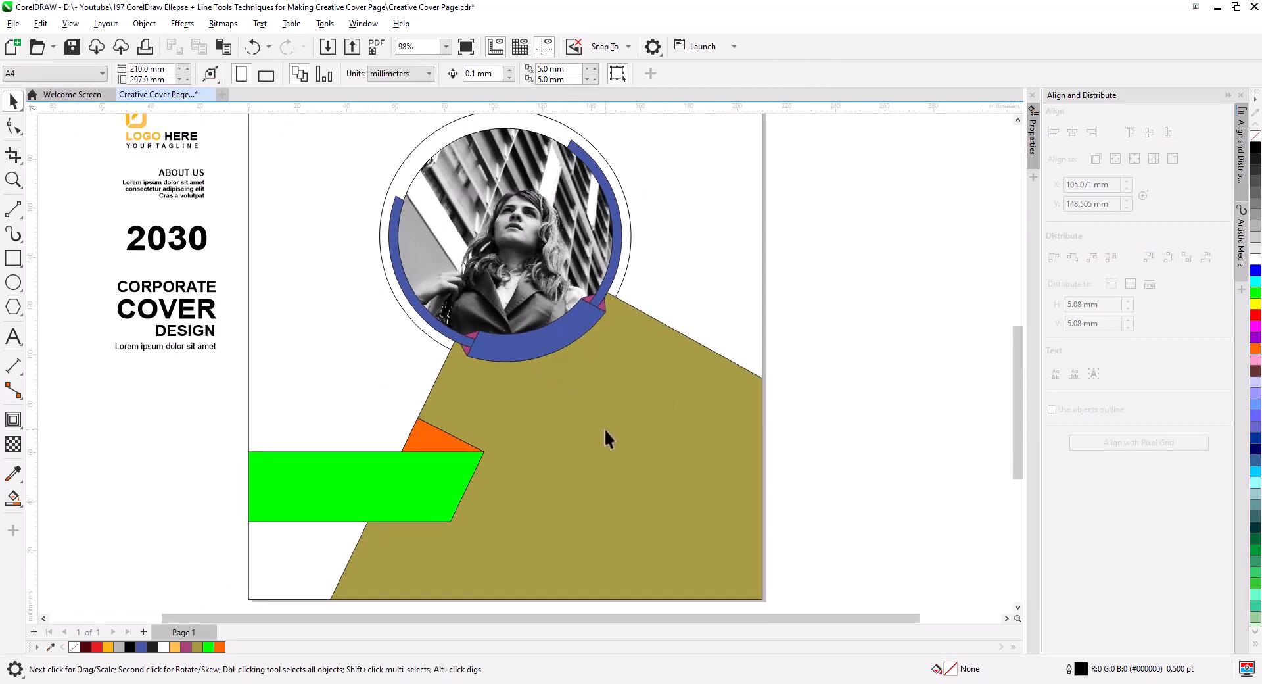
left_click(396, 454)
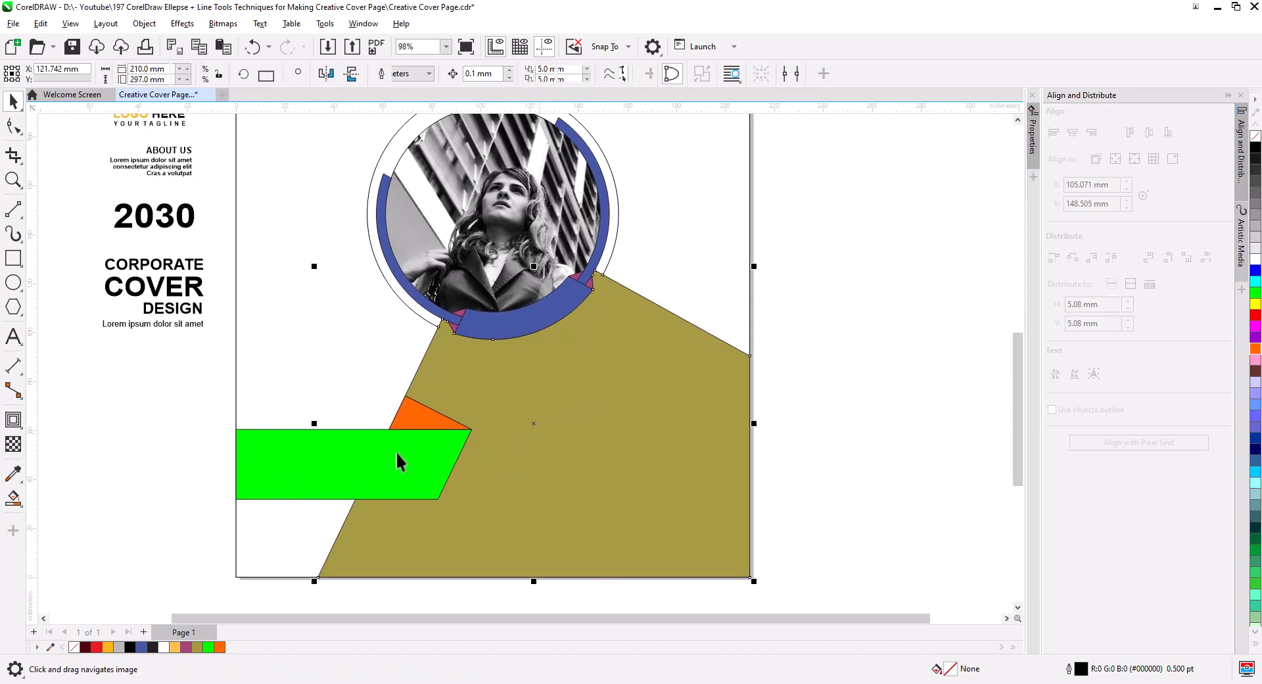
left_click(18, 502)
left_click(72, 499)
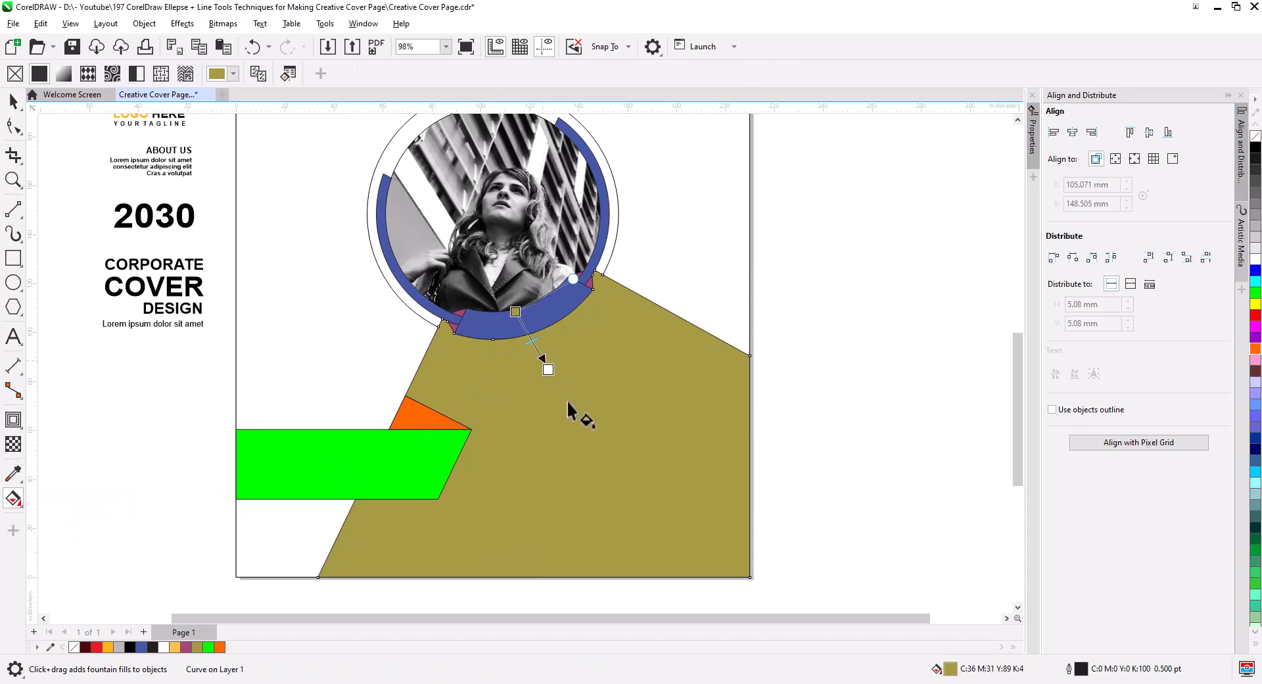
left_click_drag(568, 402, 627, 541)
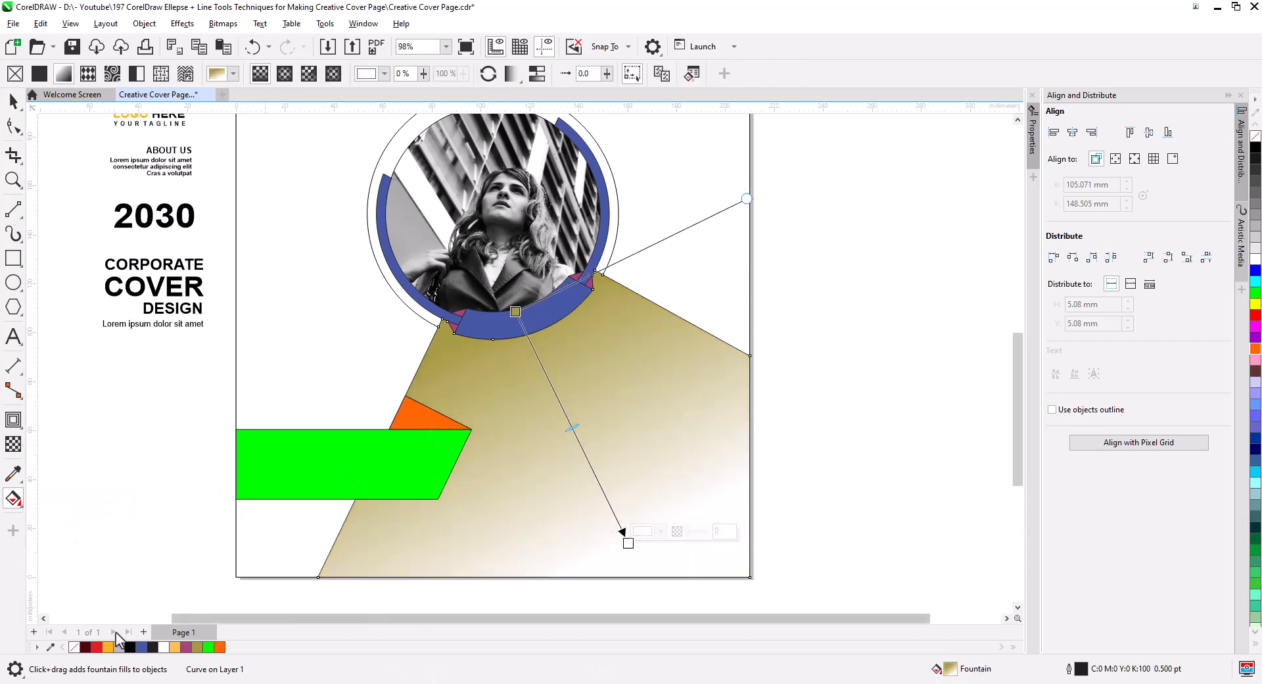
Recolour the large diagonal area's gradient from dark maroon below the ring to bright red, and shift its start point and midpoint slightly.
left_click_drag(85, 648, 514, 313)
left_click_drag(96, 647, 628, 543)
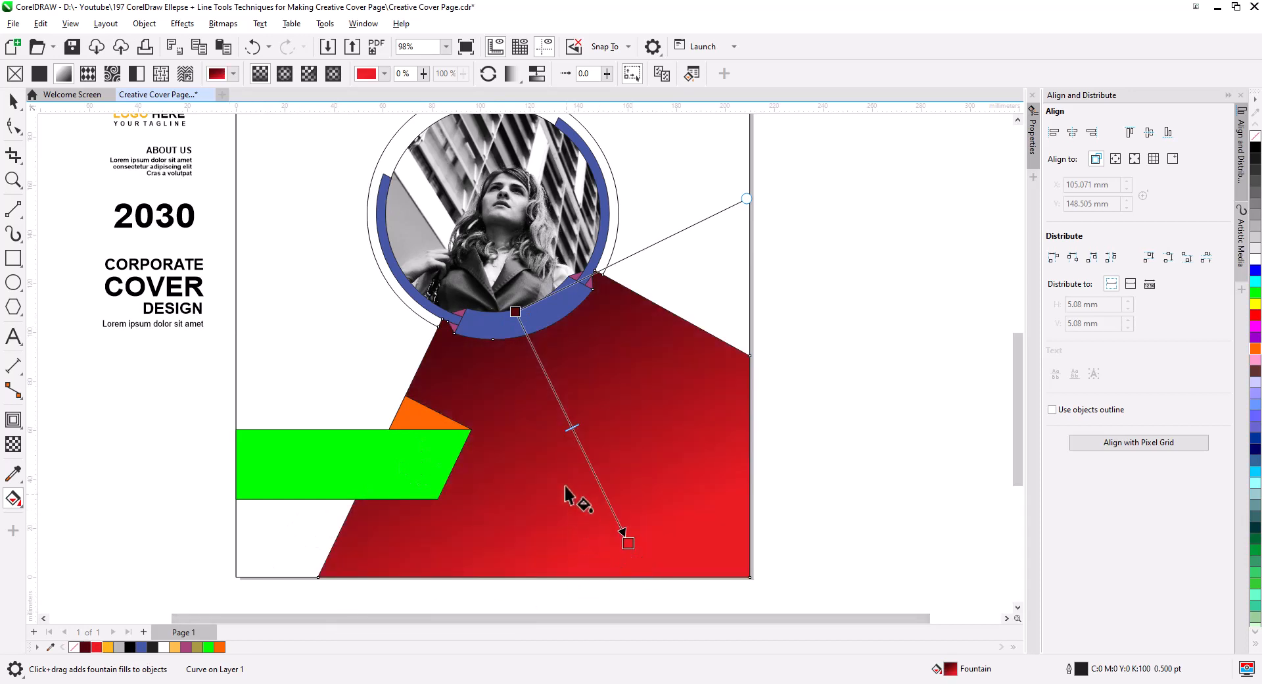
left_click_drag(512, 314, 521, 327)
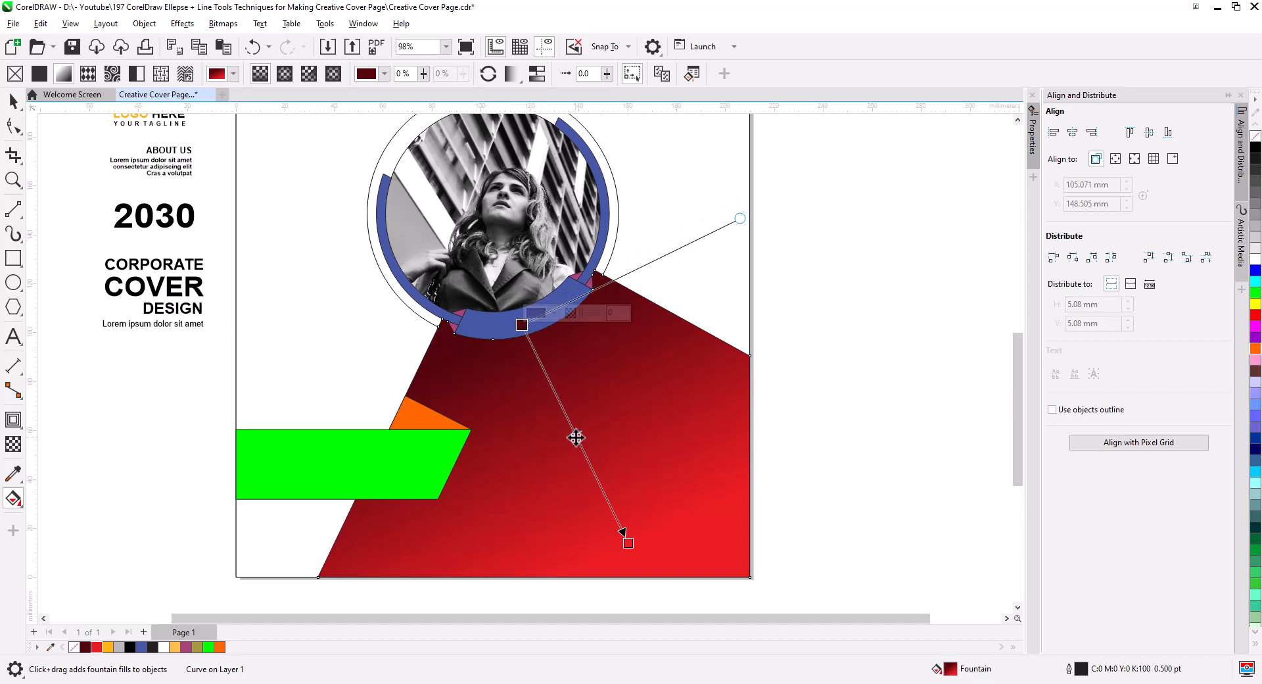
left_click_drag(576, 434, 581, 447)
Apply a linear fountain fill to the green banner, running from dark maroon at the page edge to bright red at the slanted end.
left_click(346, 447)
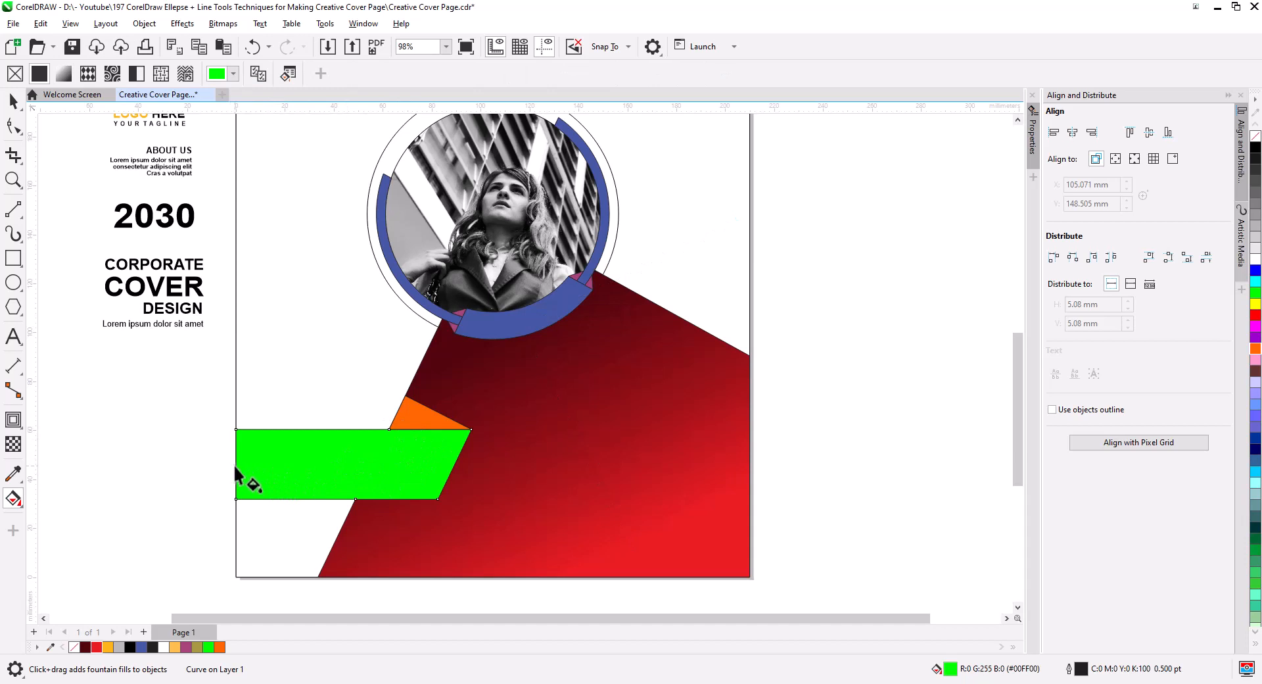
left_click_drag(236, 465, 455, 464)
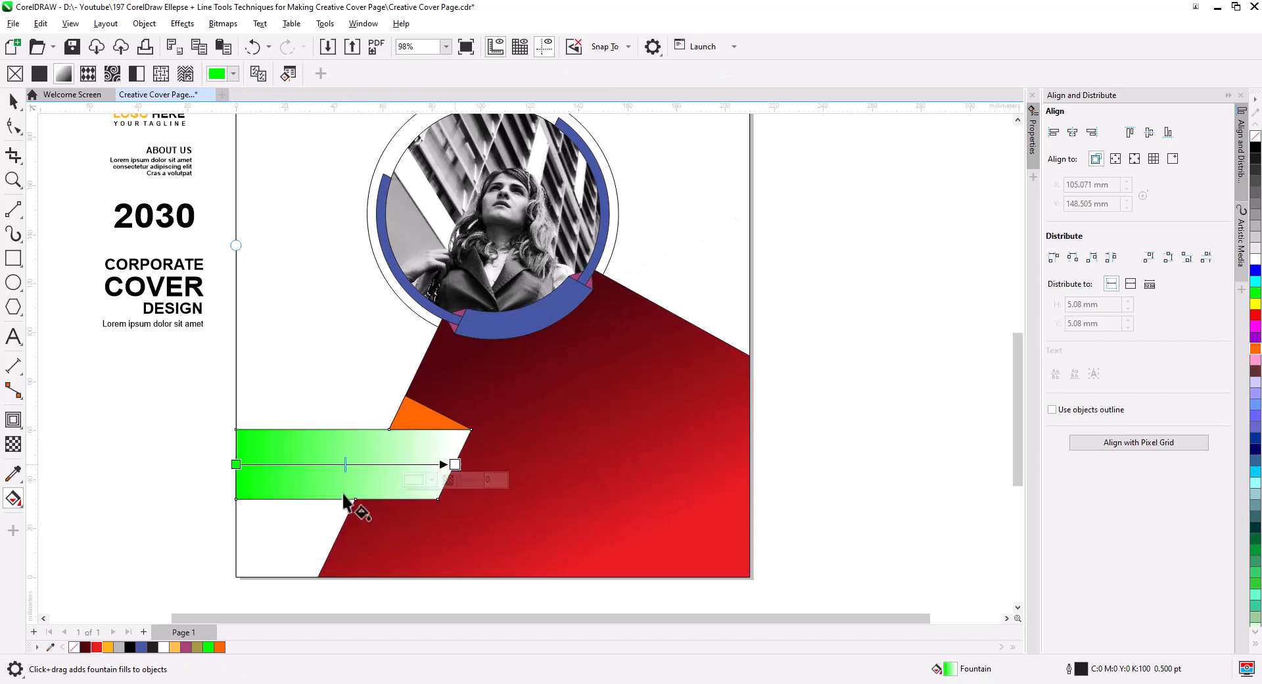
left_click_drag(84, 647, 235, 466)
left_click_drag(97, 648, 455, 465)
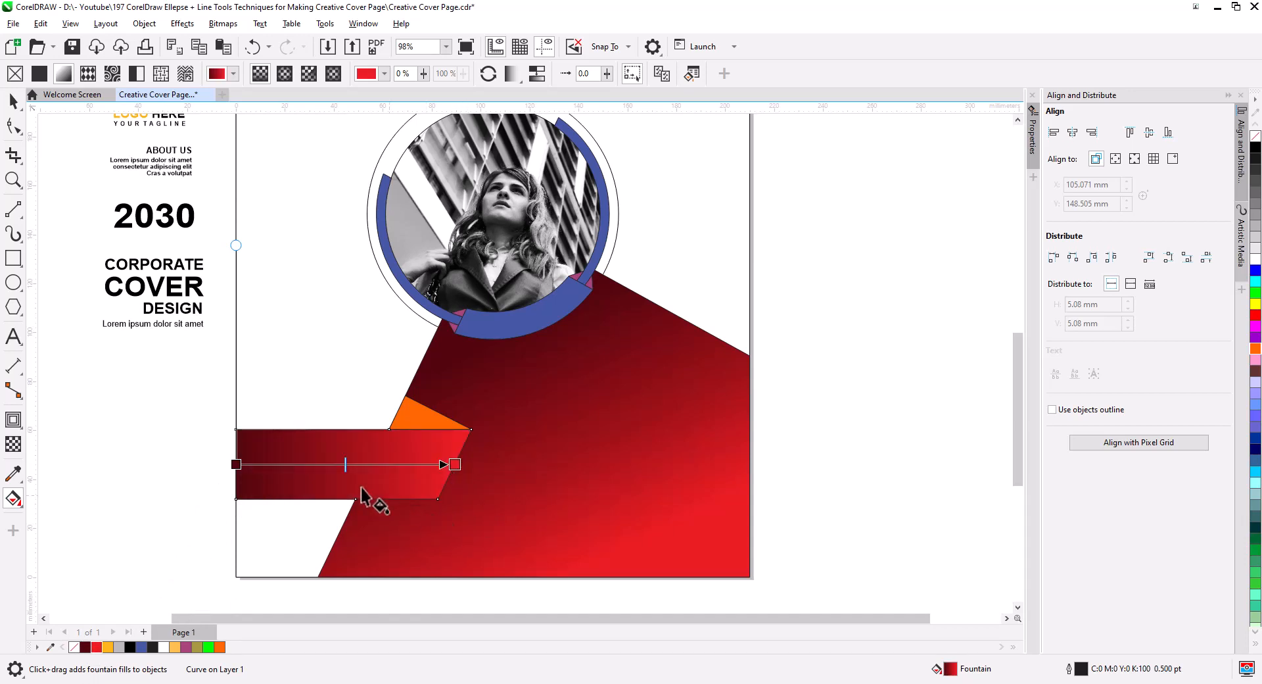
left_click(15, 100)
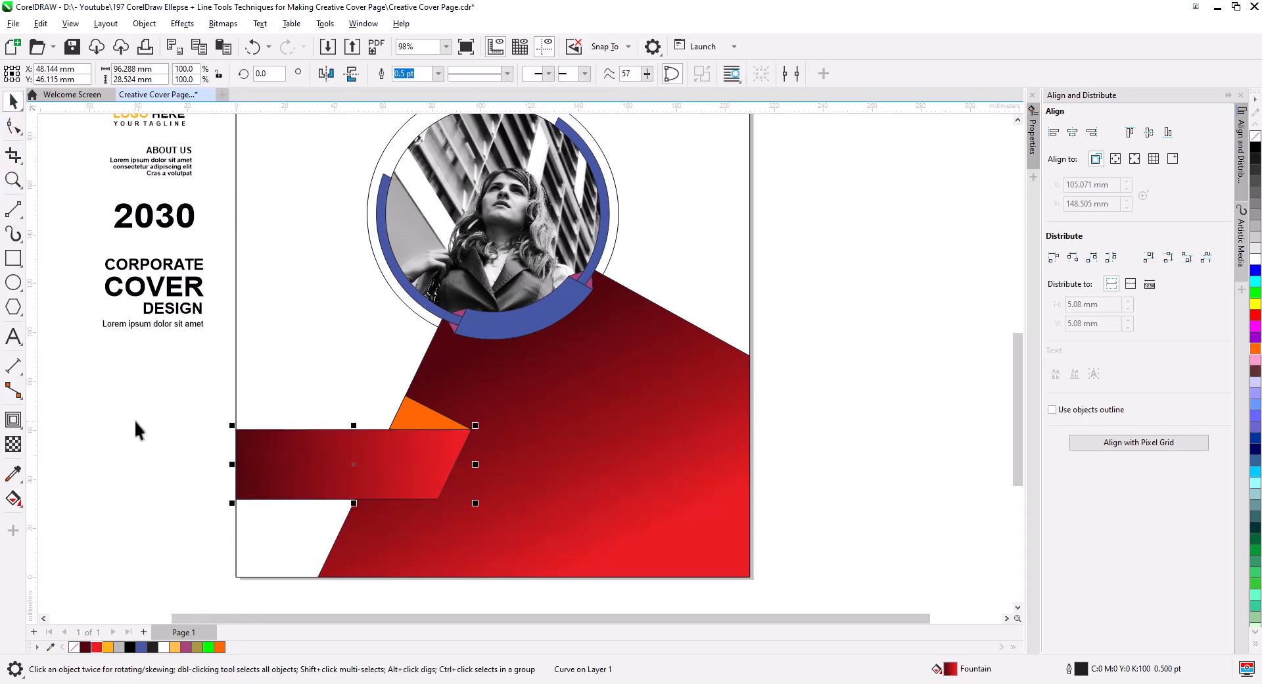
Recolour the orange fold triangle above the banner light grey.
left_click(409, 419)
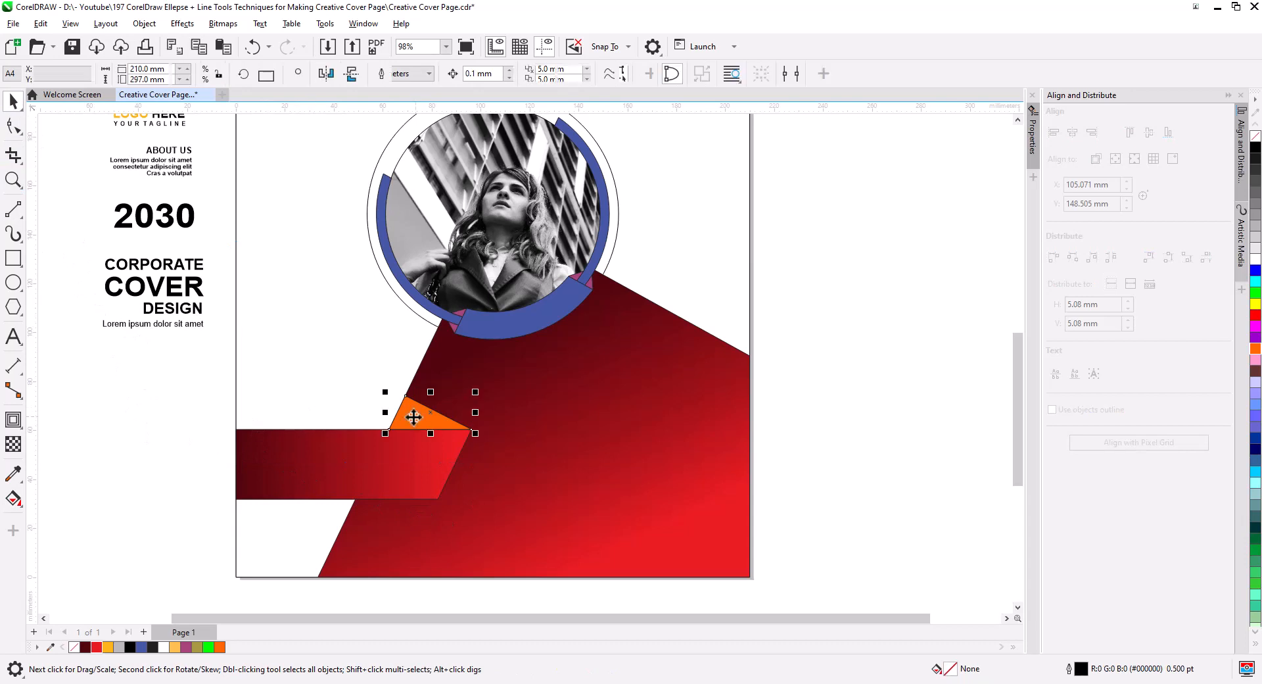
left_click(118, 646)
left_click(247, 505)
Give the grey fold triangle a linear fountain fill from black beyond the banner's tip to light grey at the fold's upper corner.
scroll(408, 473, "up", 2)
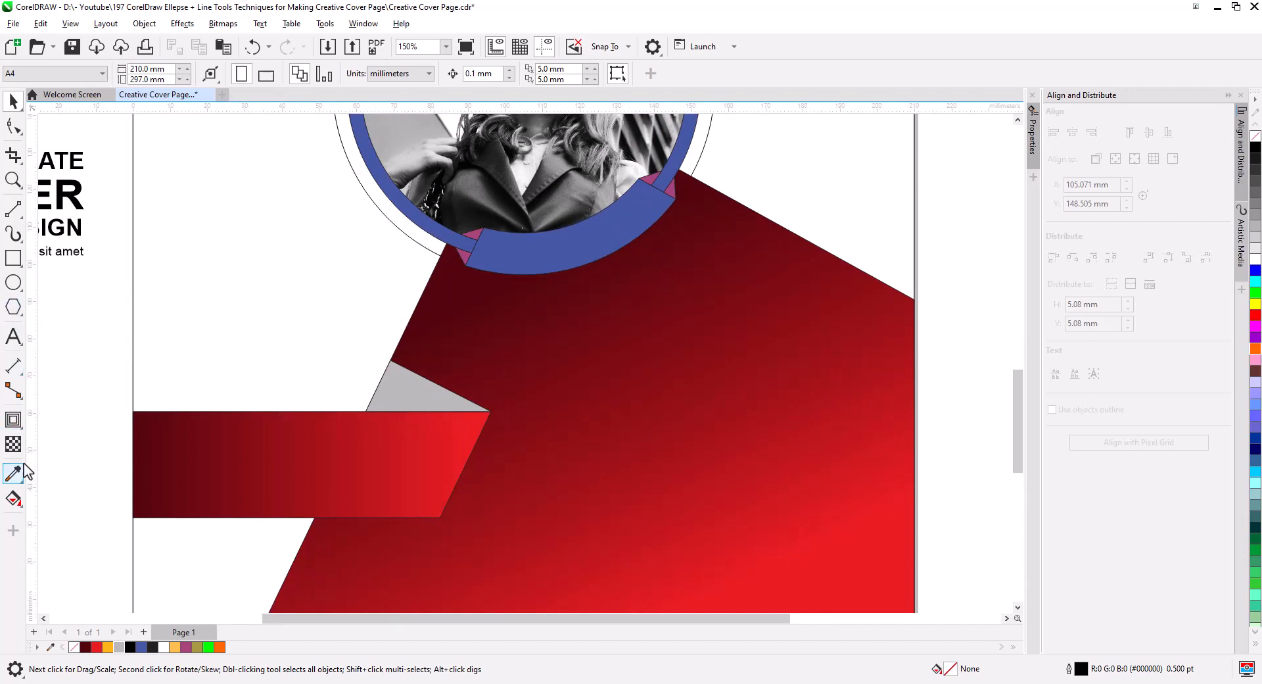
left_click(14, 497)
left_click(483, 421)
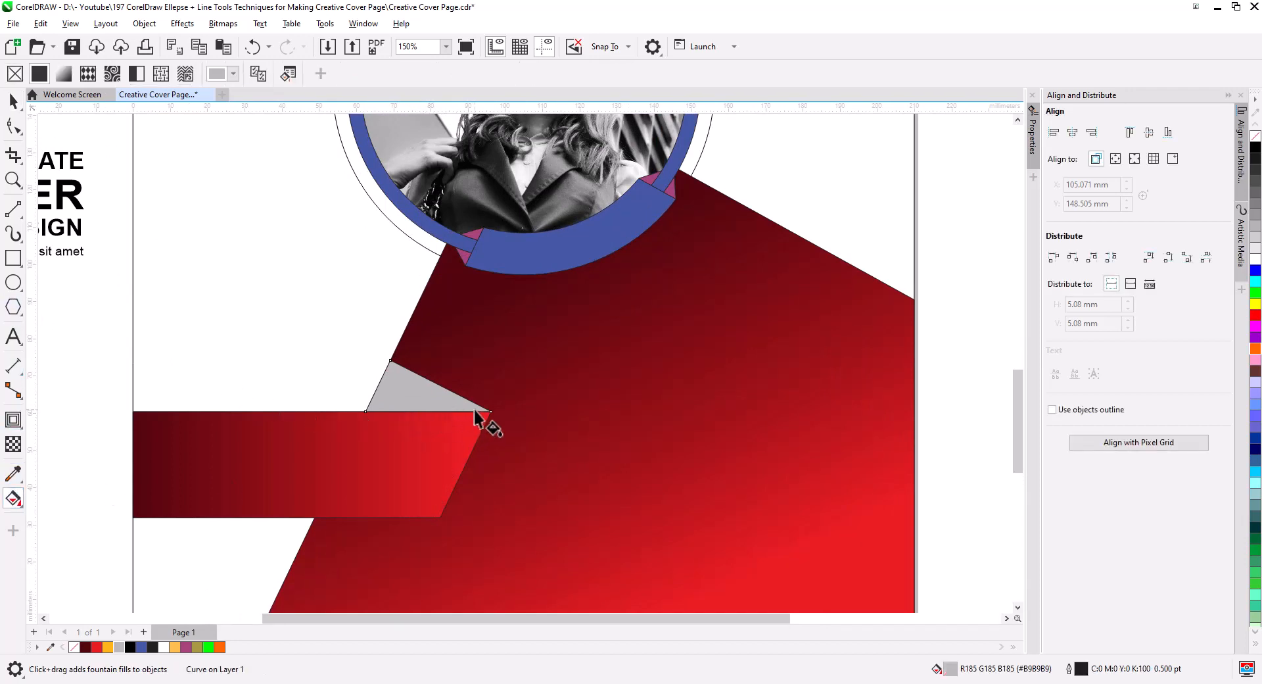
left_click_drag(475, 409, 388, 376)
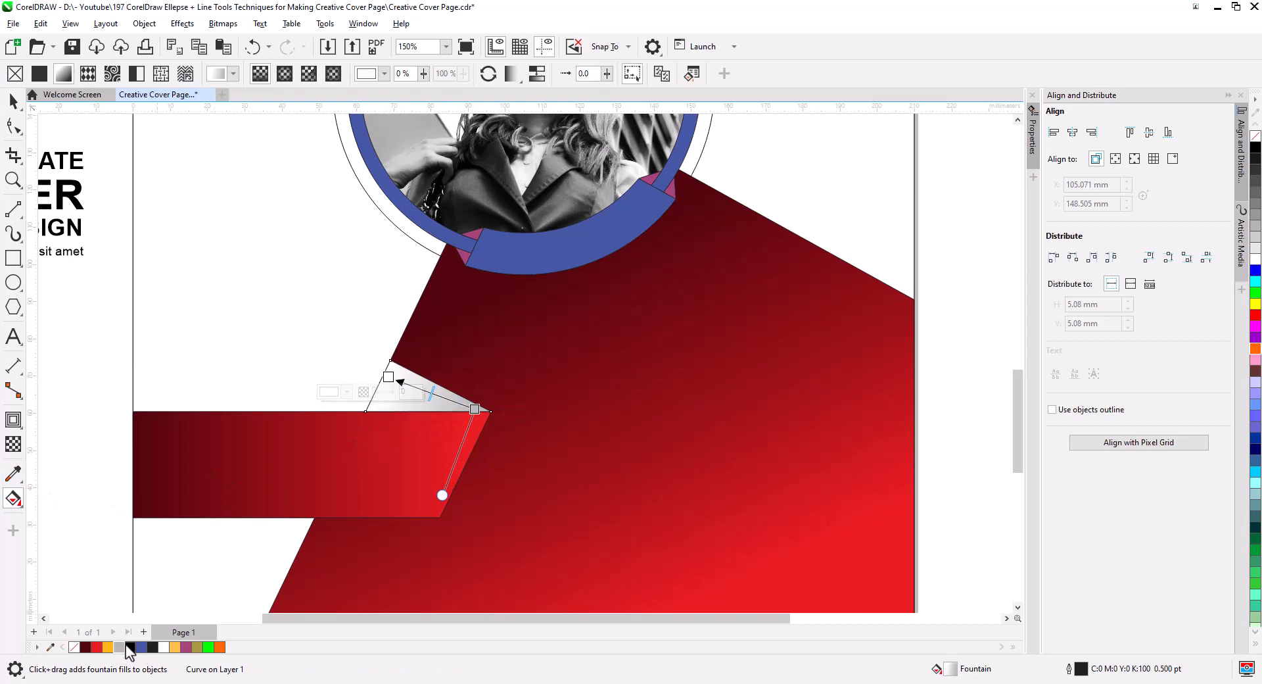
left_click_drag(382, 418, 389, 378)
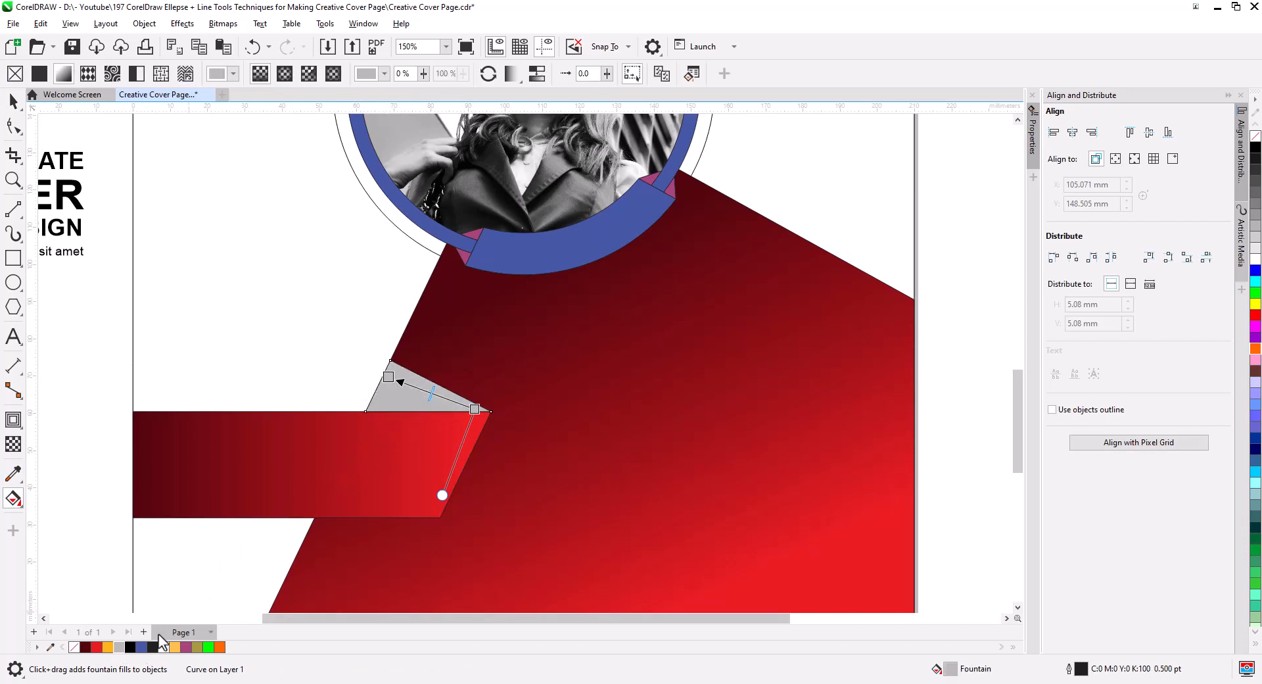
left_click_drag(479, 411, 533, 439)
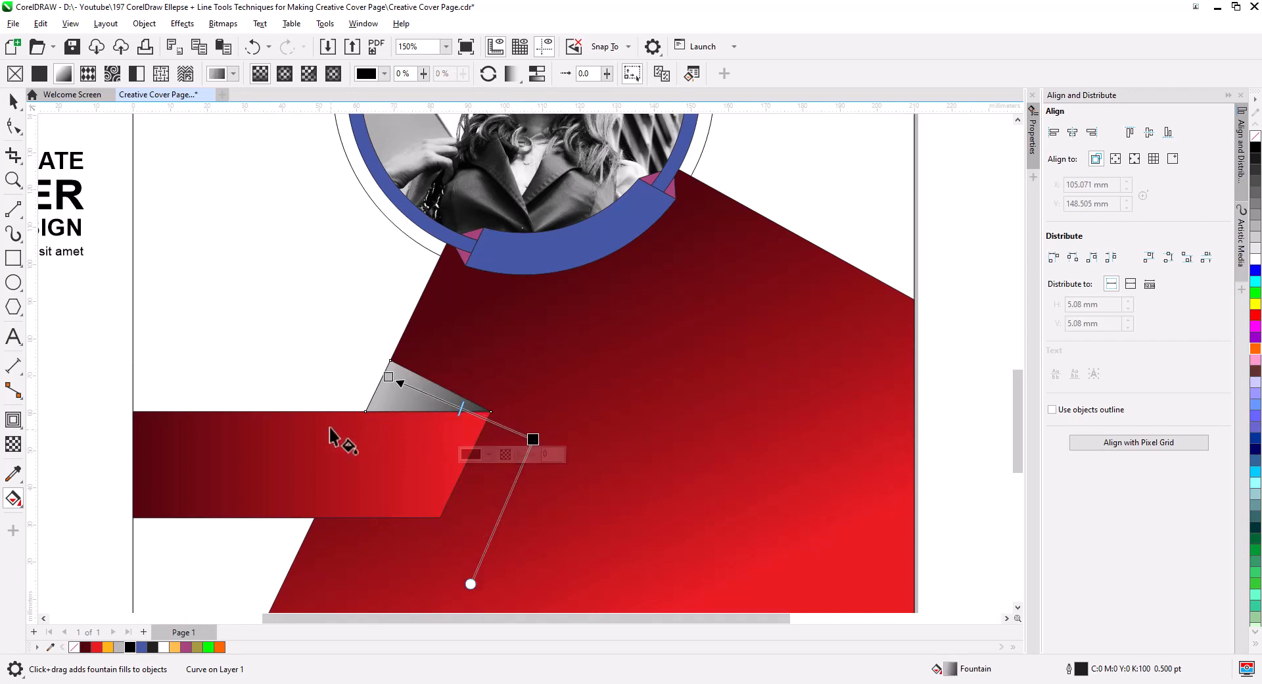
left_click_drag(380, 379, 388, 382)
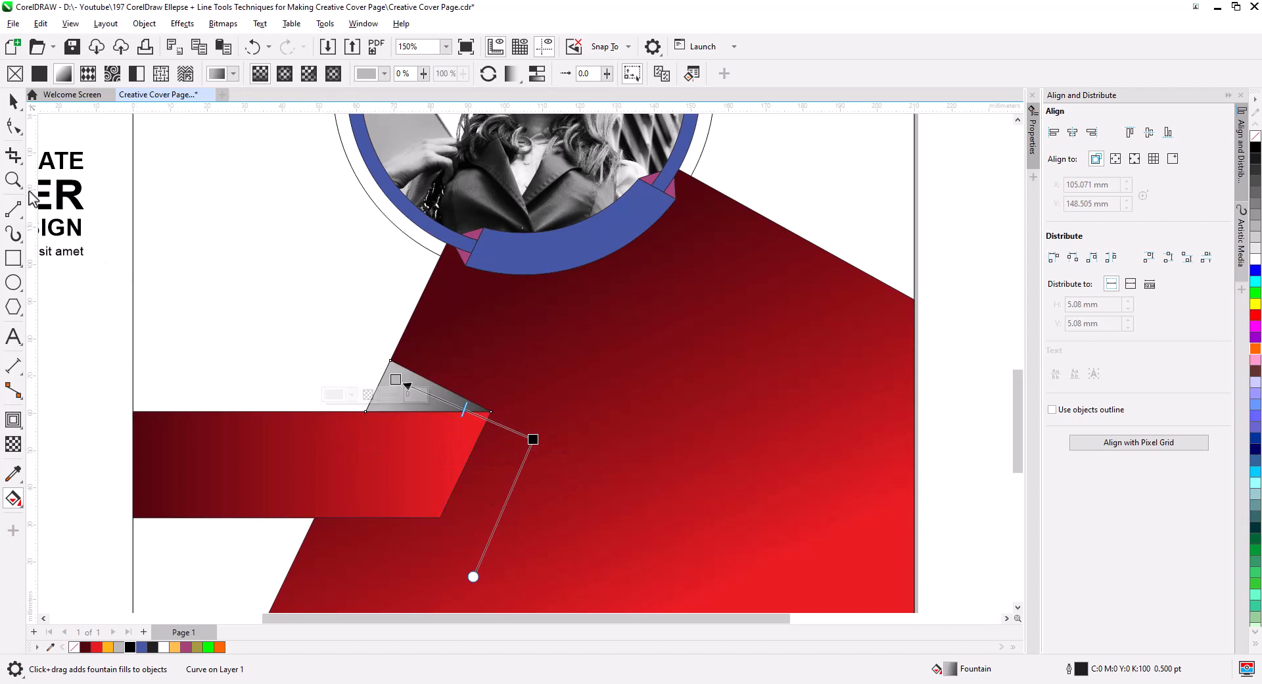
left_click(12, 102)
left_click(127, 394)
Remove the outlines from the red banner and its grey fold triangle.
scroll(343, 432, "down", 1)
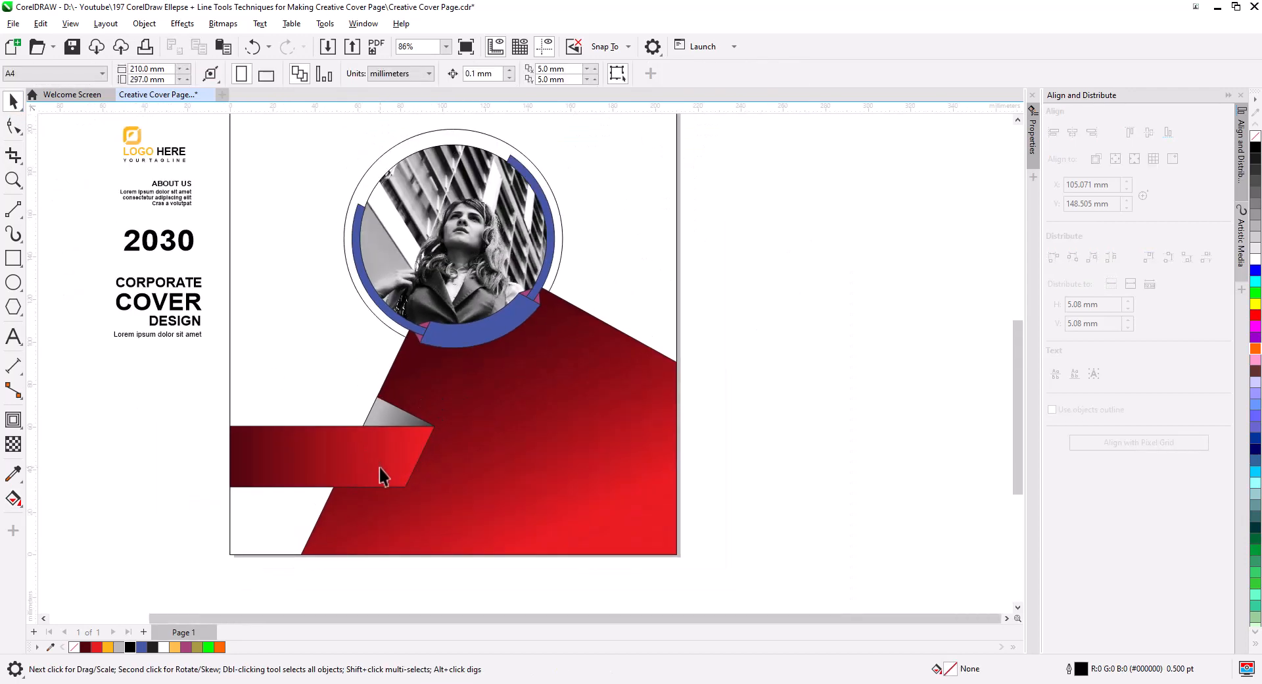
scroll(380, 468, "down", 1)
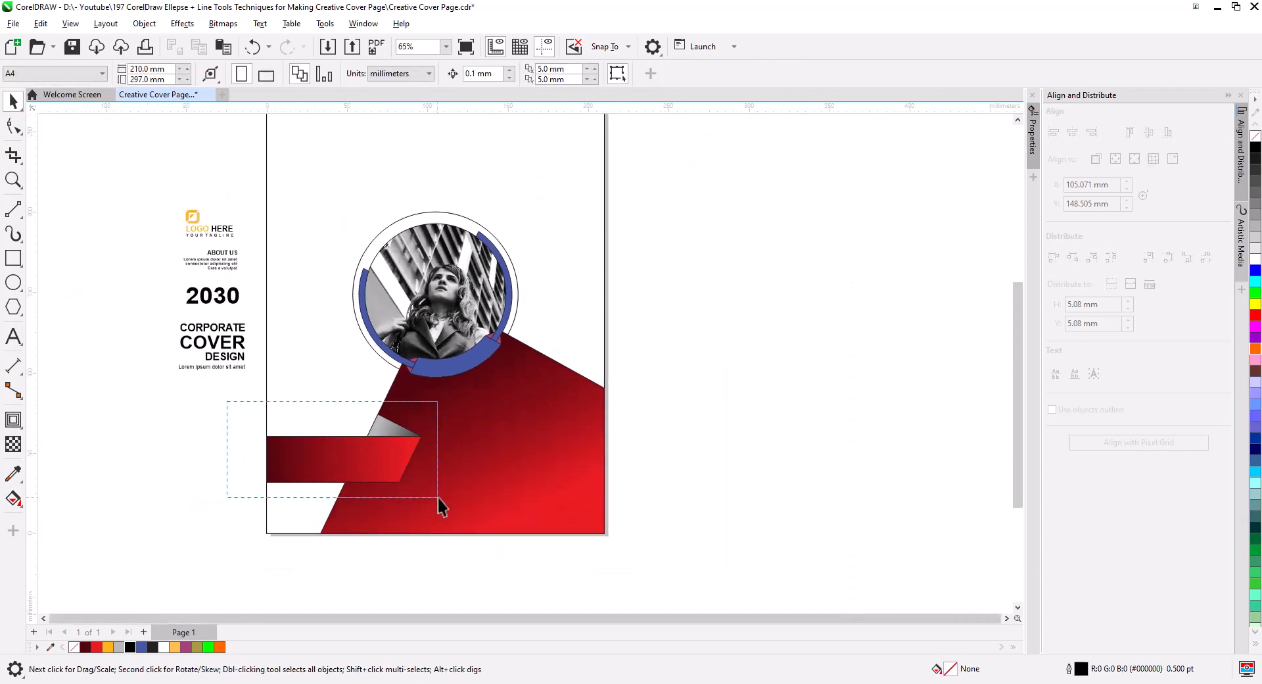
left_click_drag(438, 498, 438, 499)
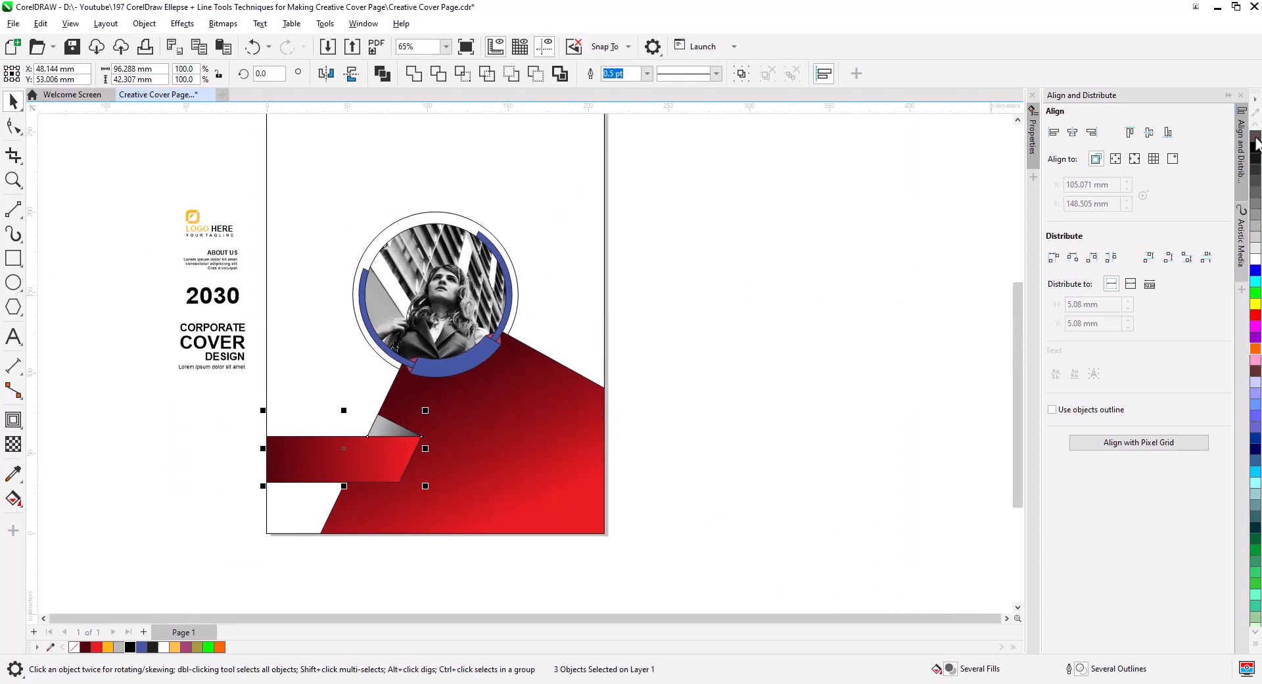
left_click(822, 387)
Copy only the fill properties of the large red gradient area onto the wide blue ring segment below the photo.
scroll(440, 358, "up", 2)
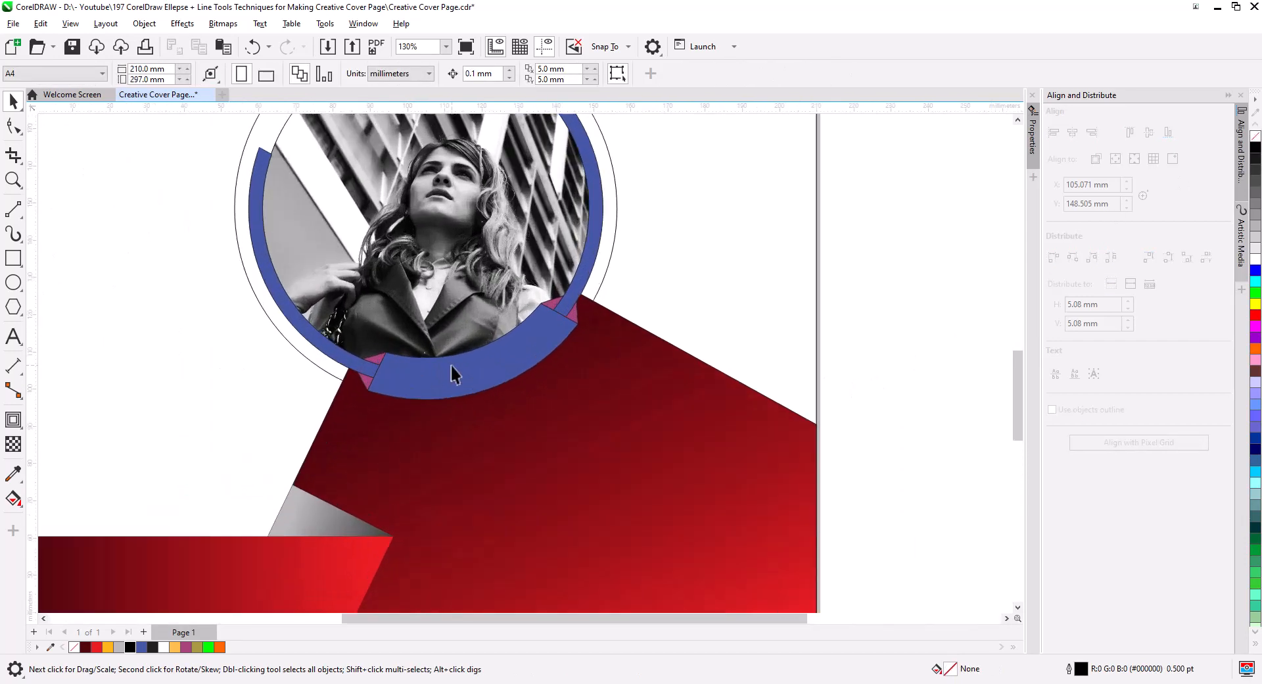
scroll(452, 372, "up", 2)
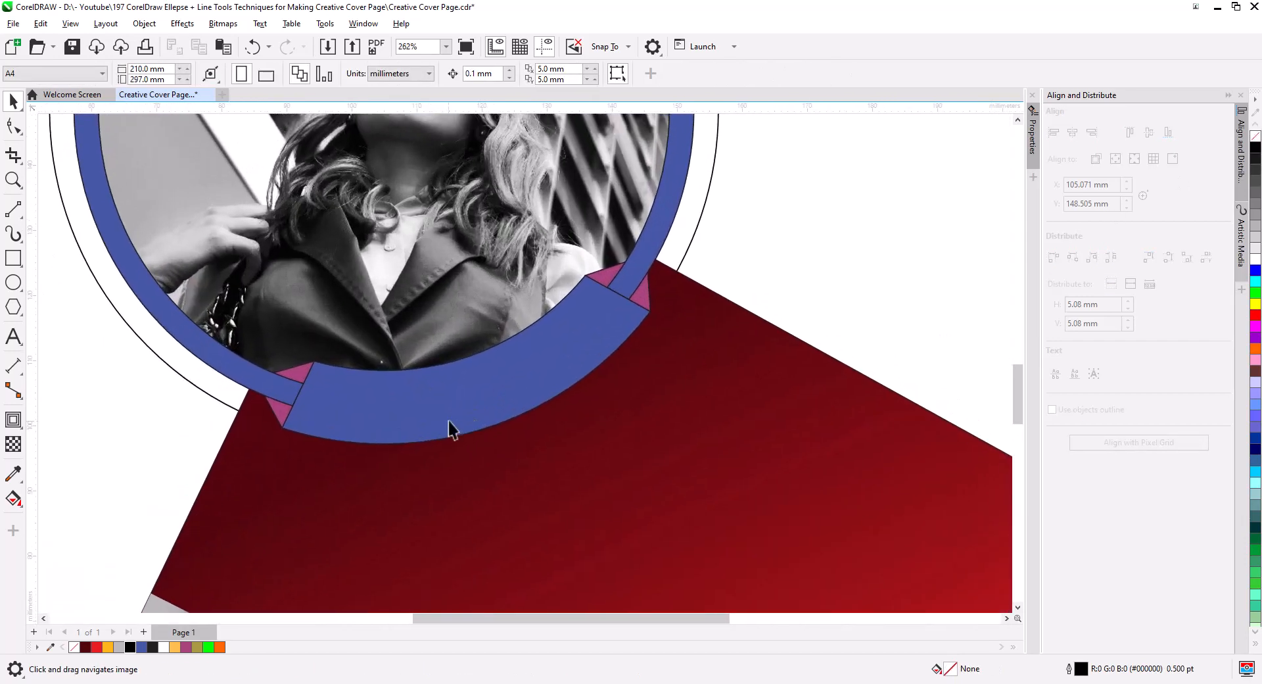
left_click(455, 406)
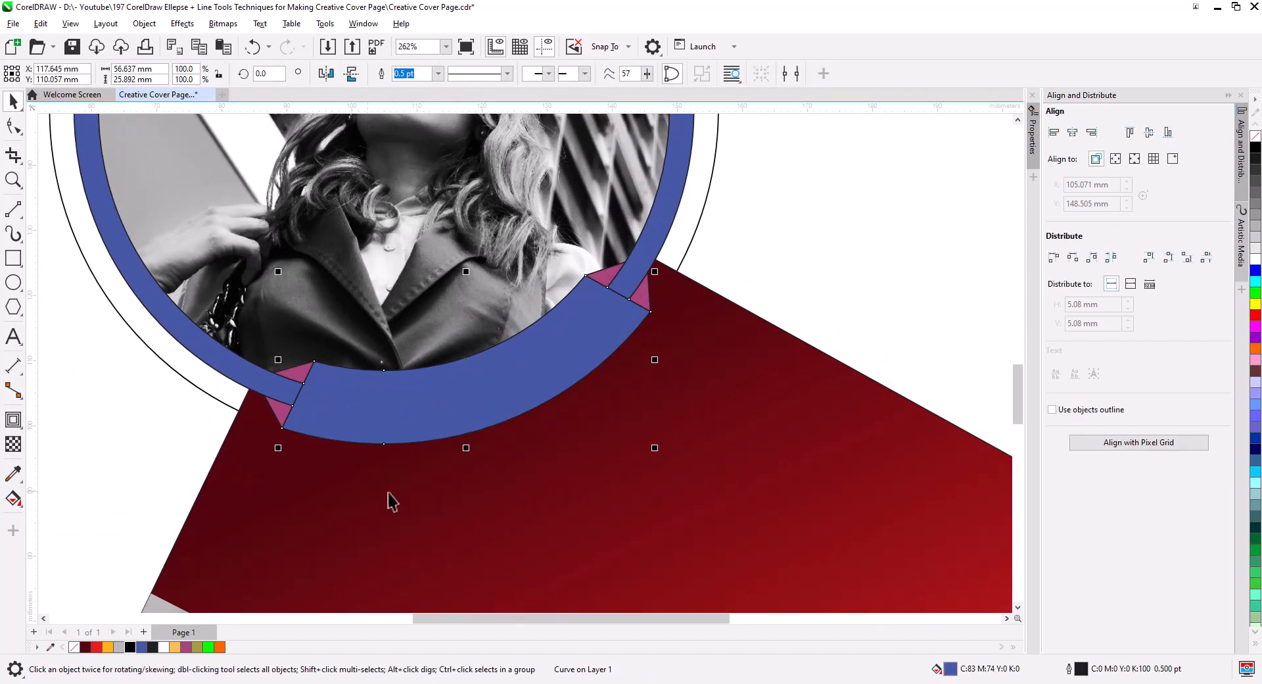
left_click(41, 23)
left_click(95, 149)
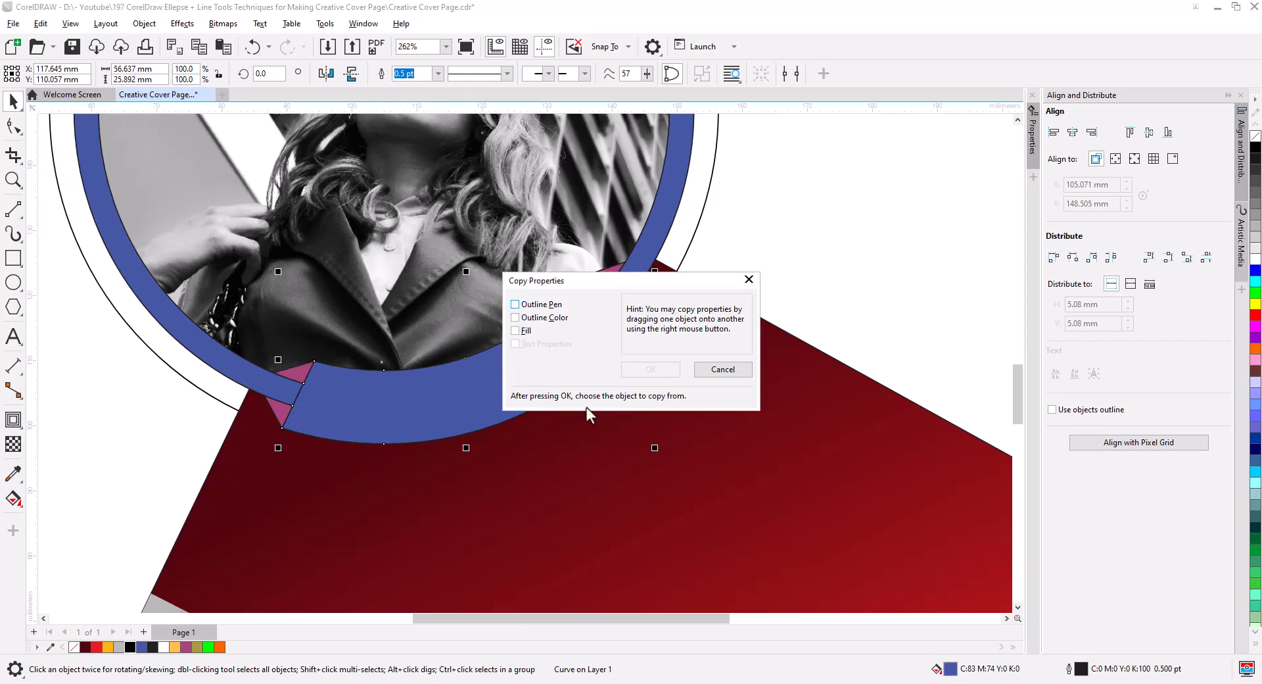
left_click(523, 332)
left_click(651, 369)
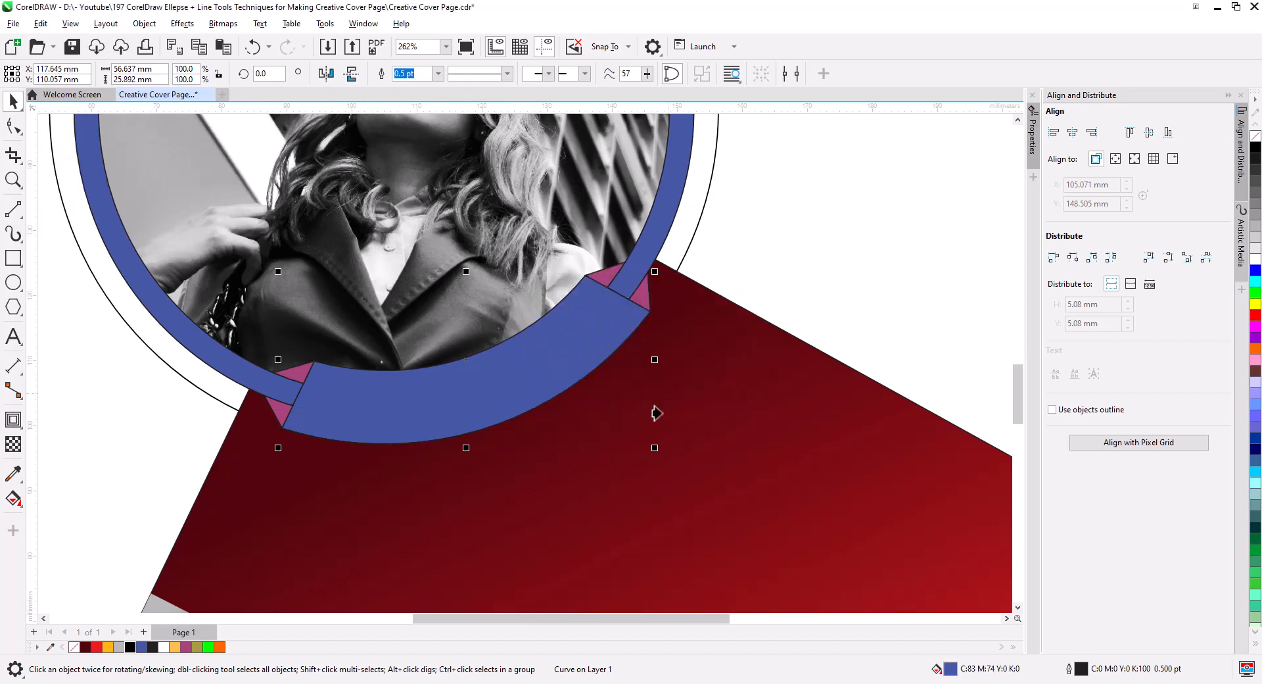
left_click(626, 506)
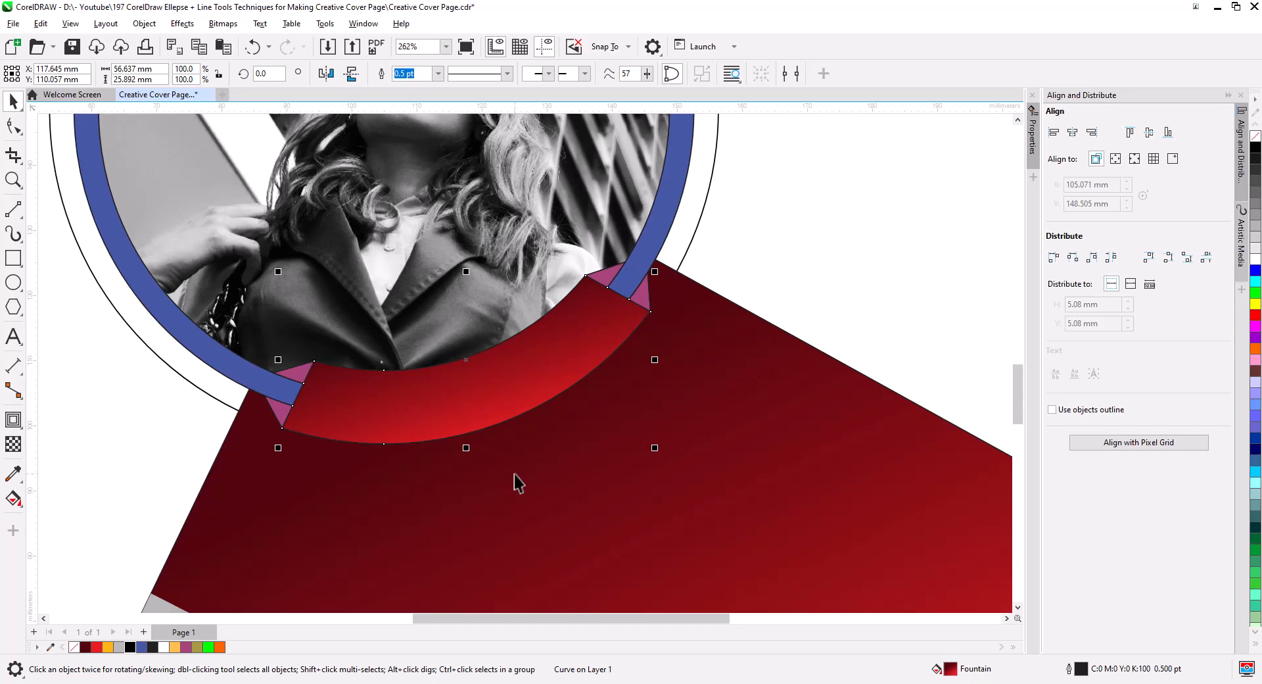
Combine the two magenta fold shapes at the ends of the wide ring segment and recolour them bright red.
left_click(291, 372)
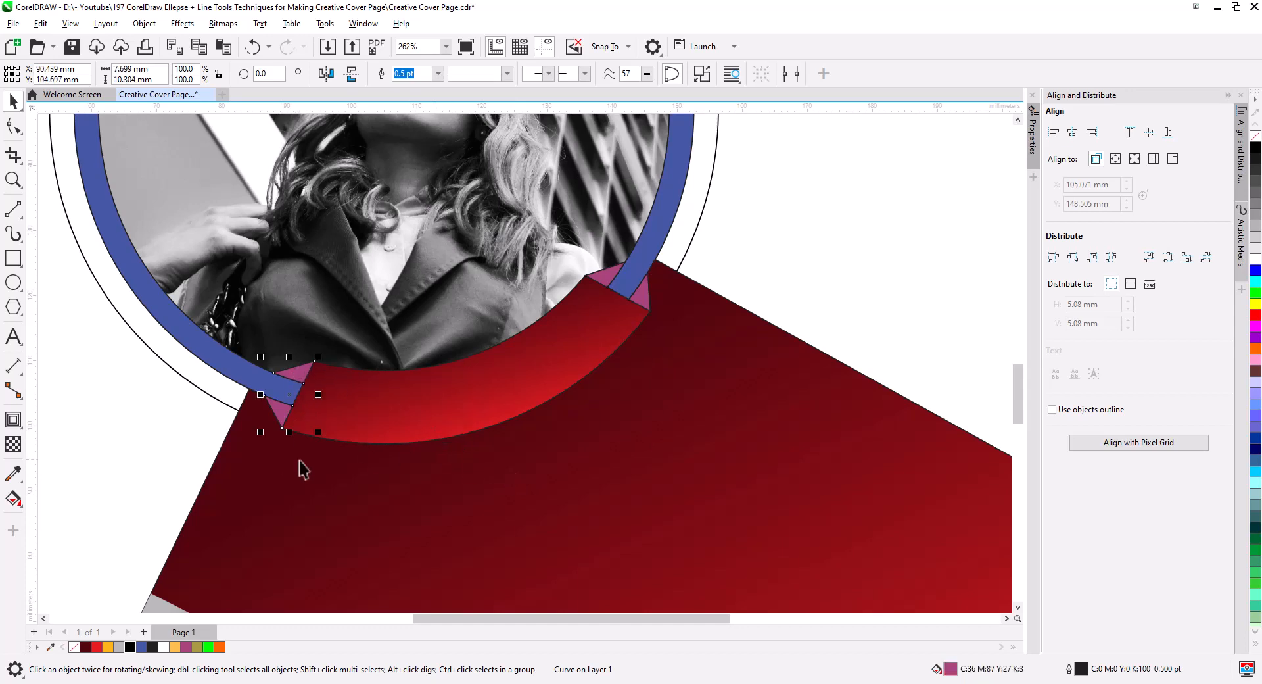
left_click(608, 283, "shift")
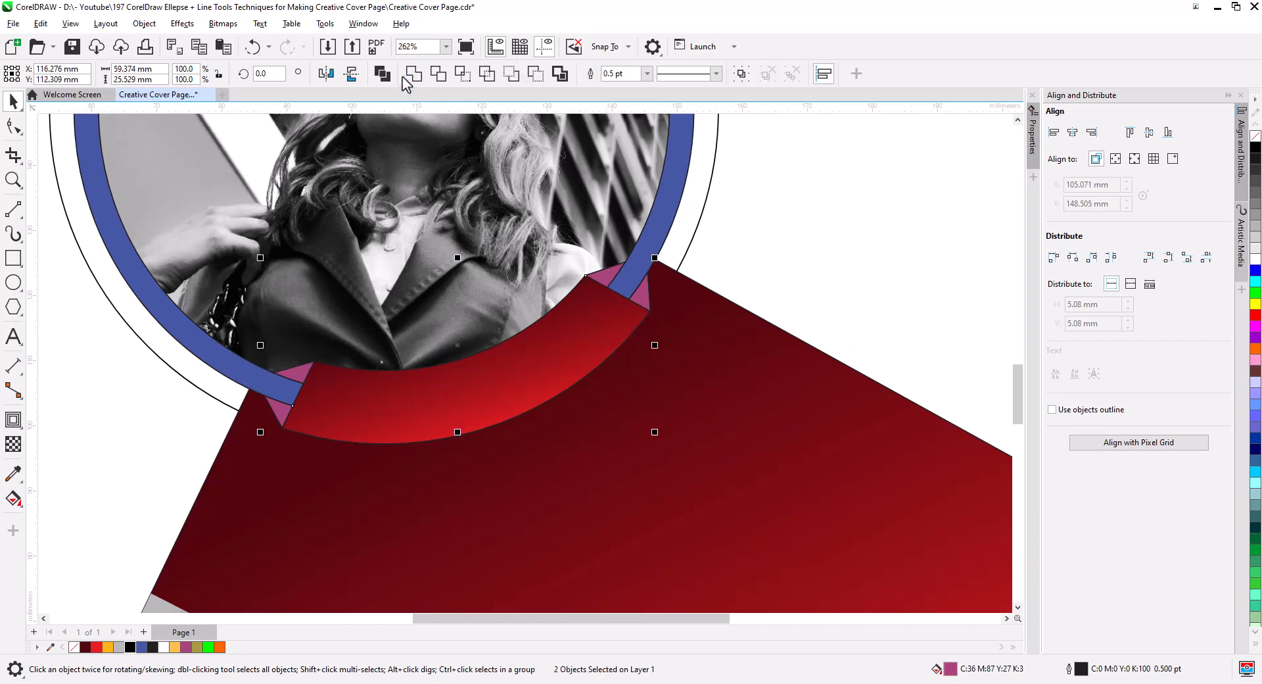
left_click(381, 73)
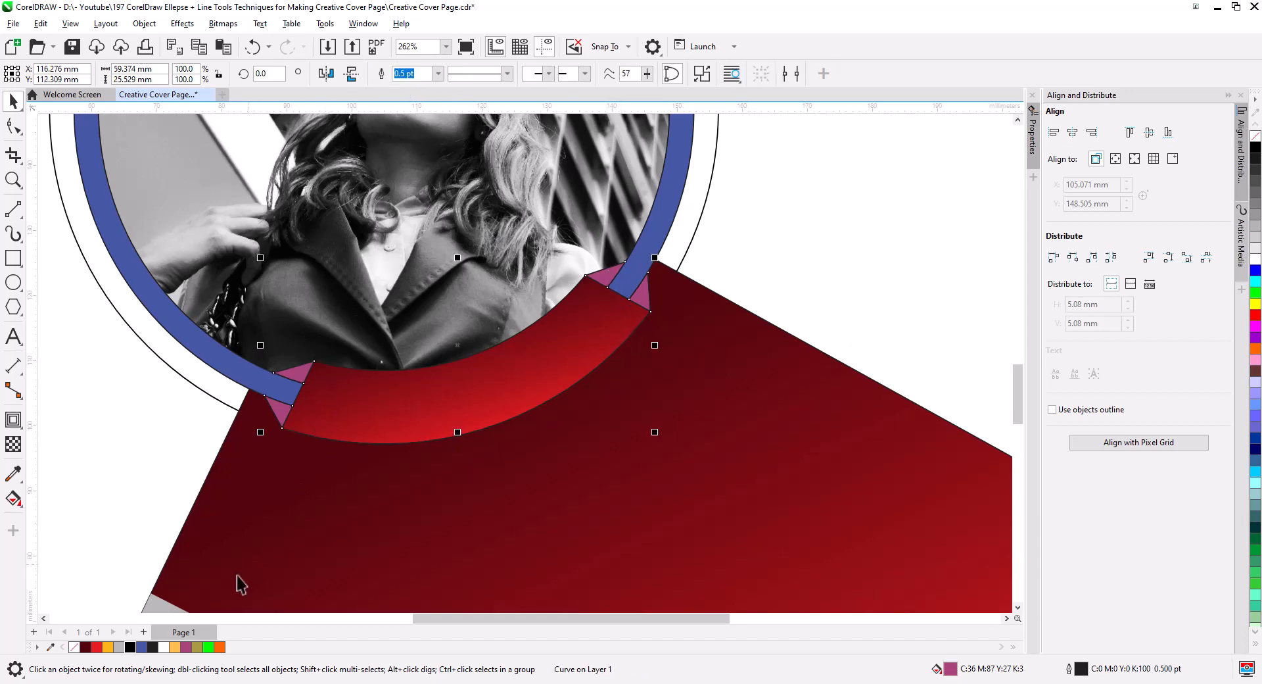
left_click(97, 647)
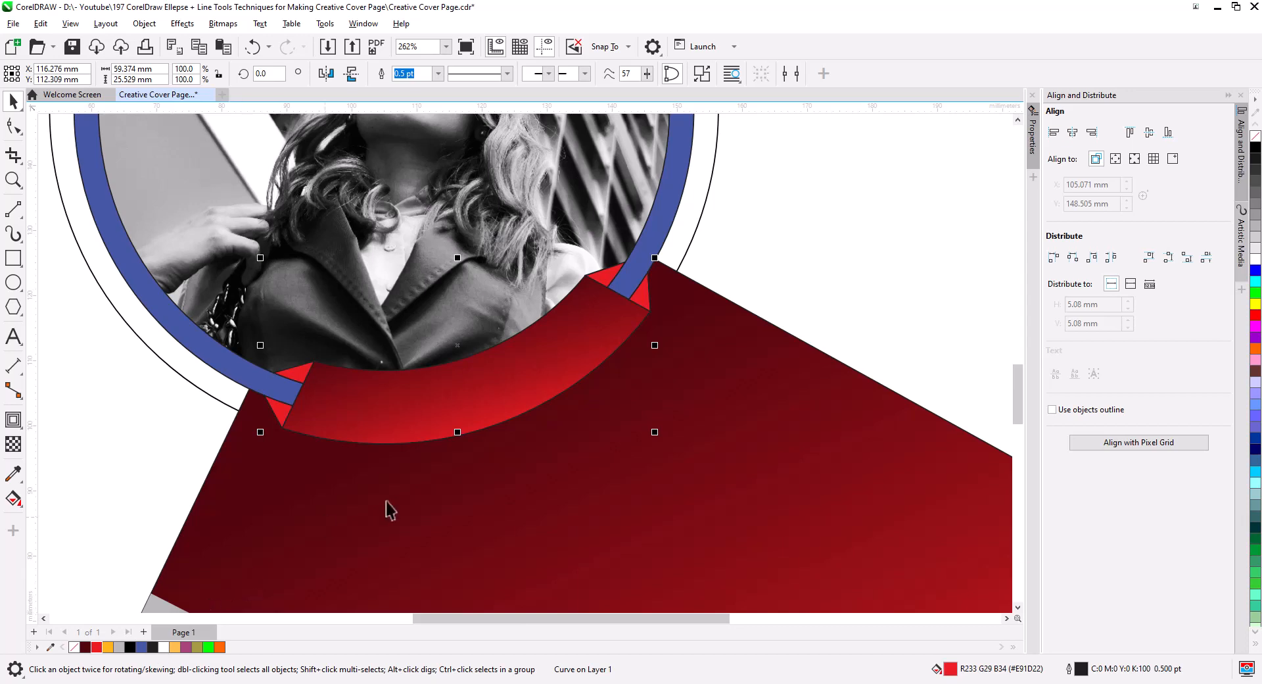
Draw a line across the thin blue ring between the left fold's outer corners, and smart-fill the ring piece it encloses.
left_click(658, 253)
left_click(640, 276)
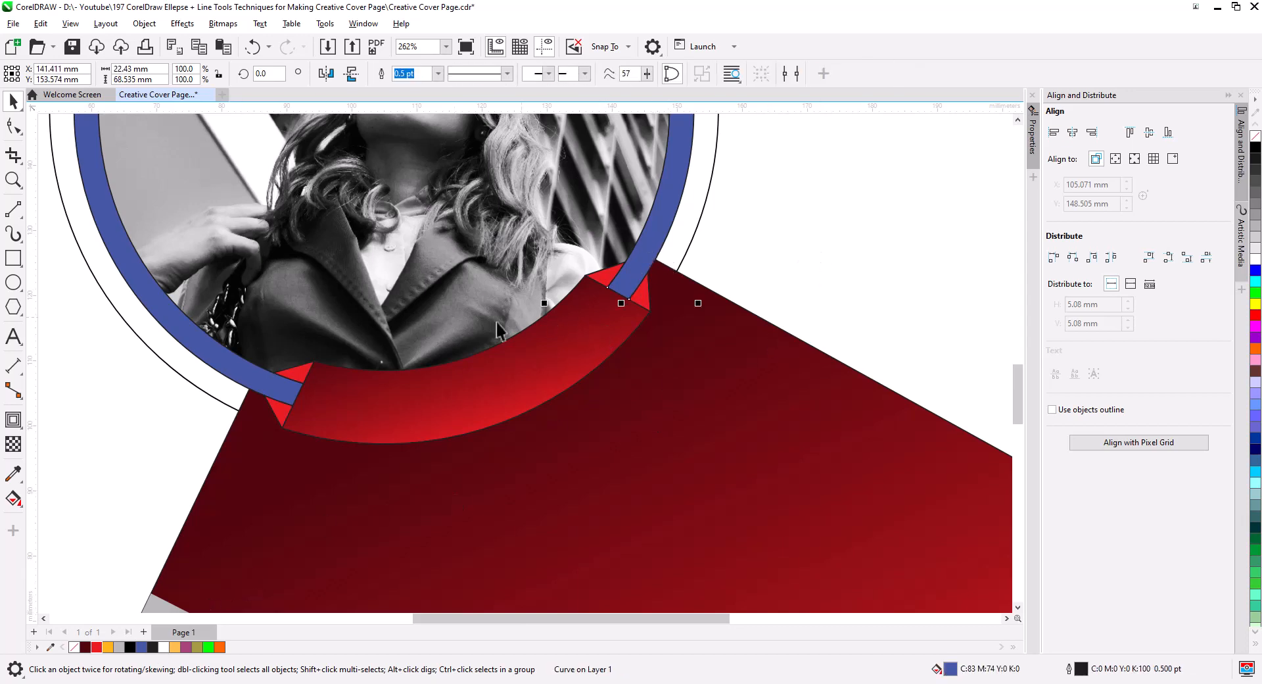
scroll(290, 389, "up", 4)
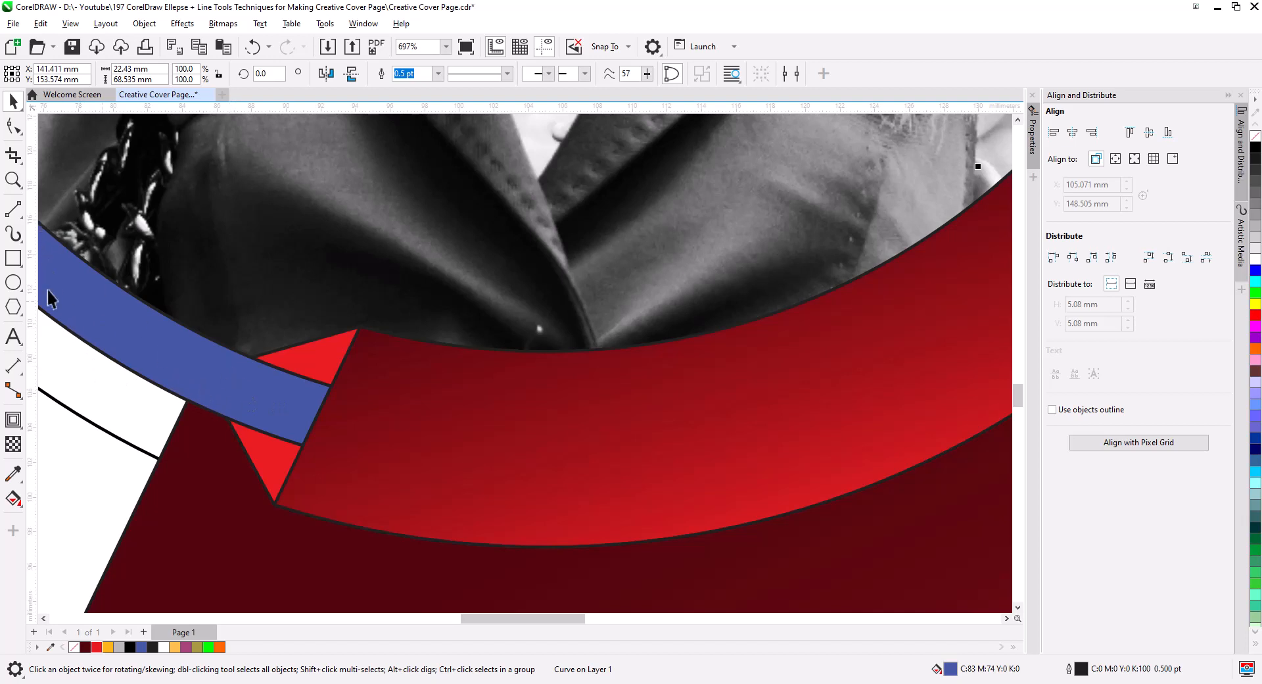
left_click(13, 209)
left_click_drag(253, 359, 225, 416)
left_click(13, 501)
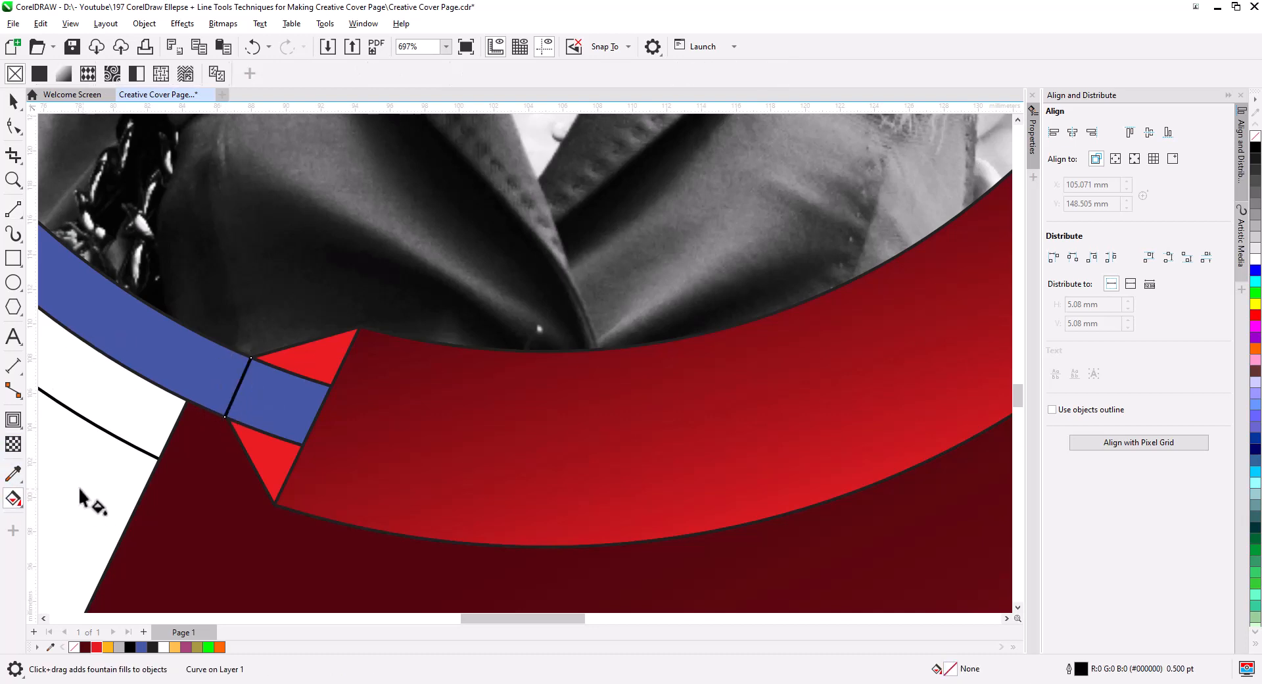
left_click(275, 398)
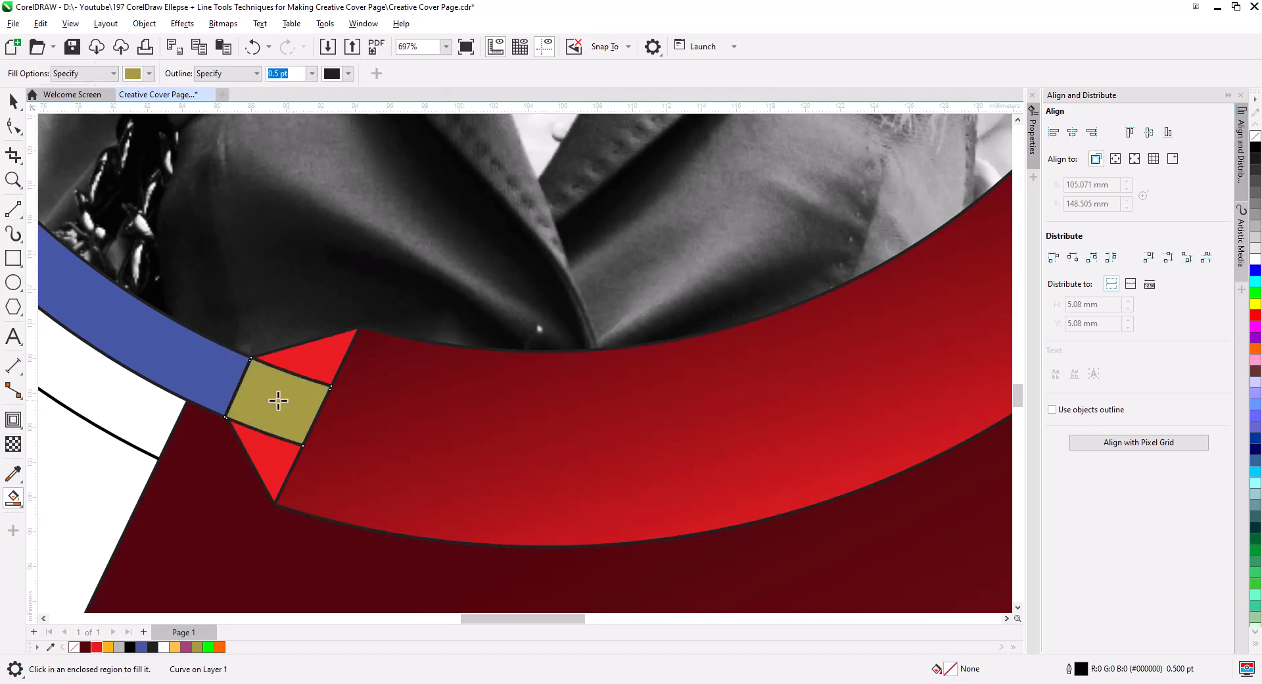
Fill the small new ring piece between the left red folds with black and remove its outline.
left_click(13, 99)
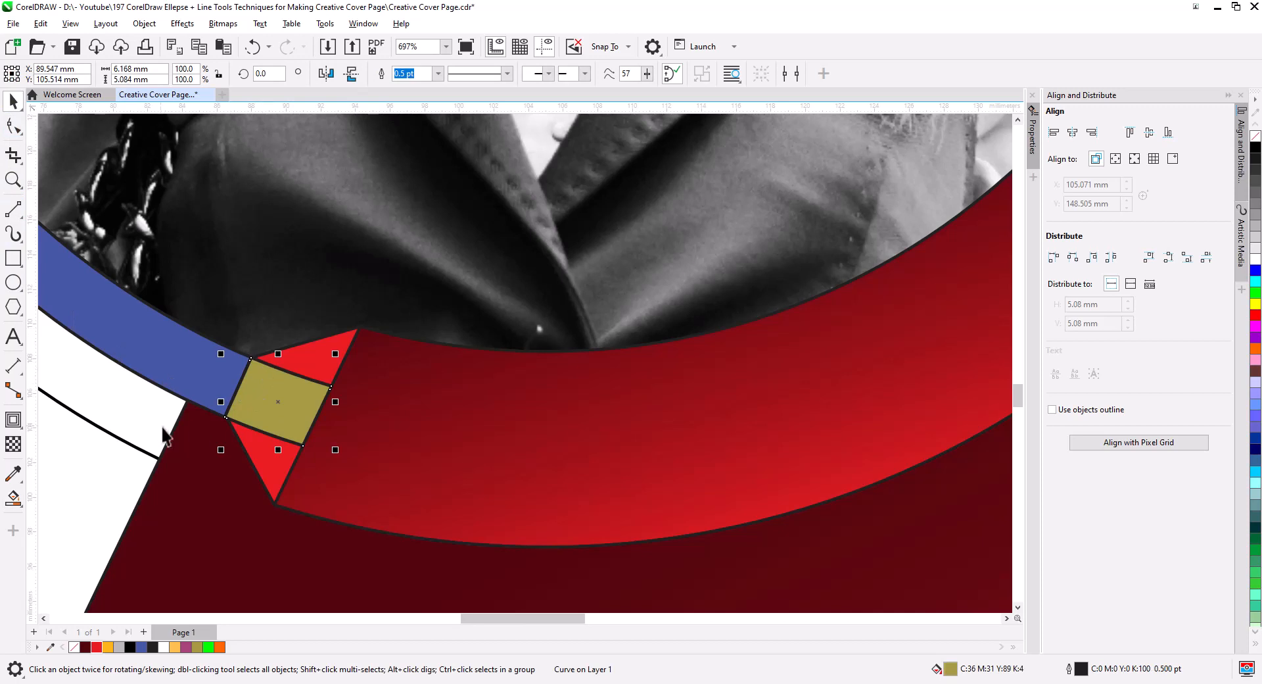
left_click(1255, 149)
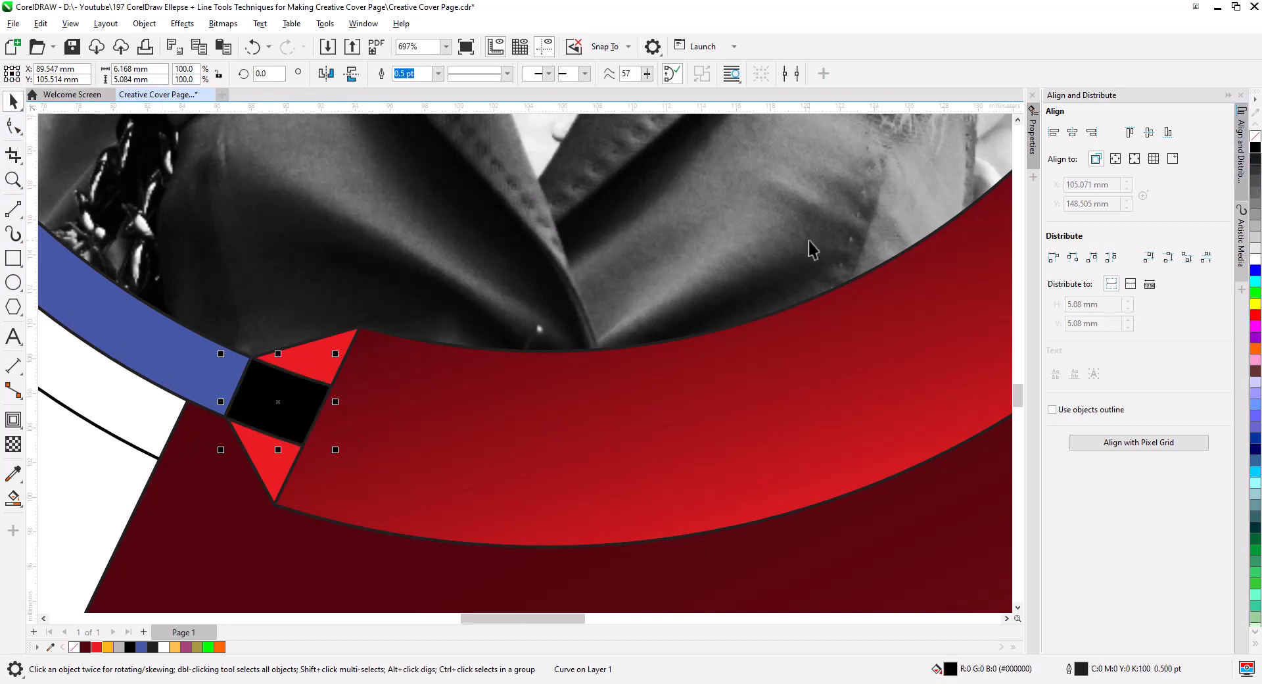
right_click(1255, 135)
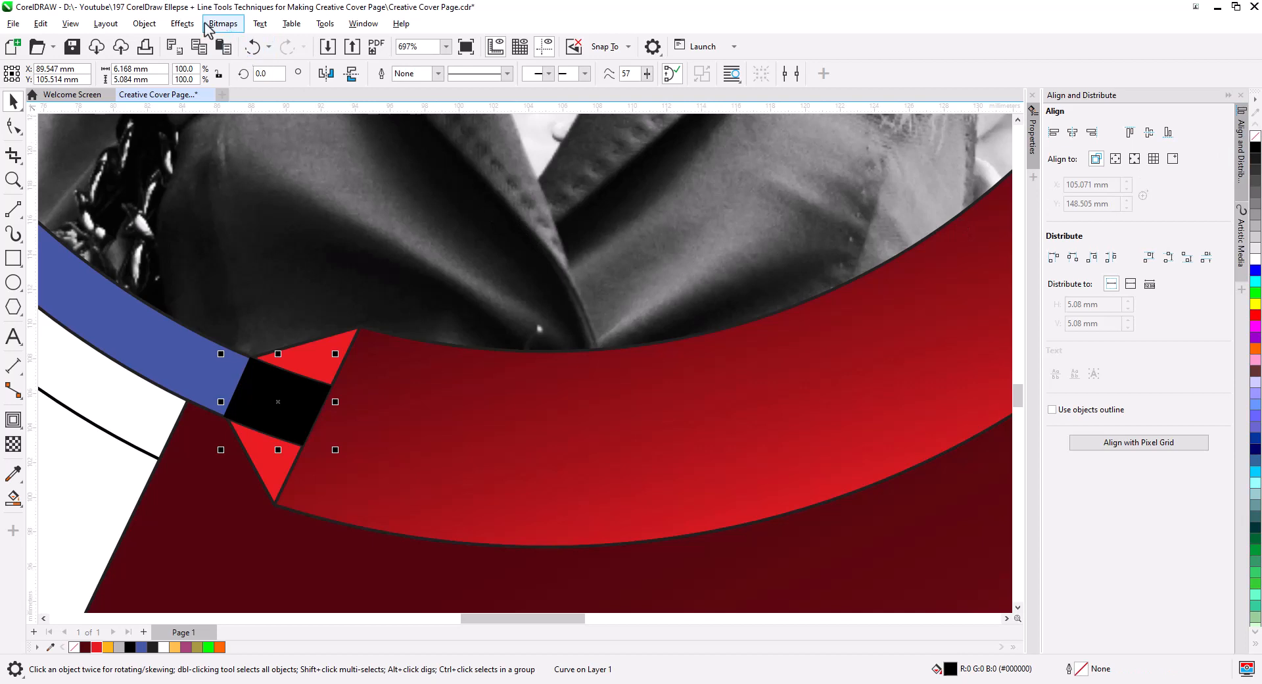
Apply a stronger Gaussian Blur to the black ring piece between the left folds and enlarge it to about 129%.
left_click(182, 24)
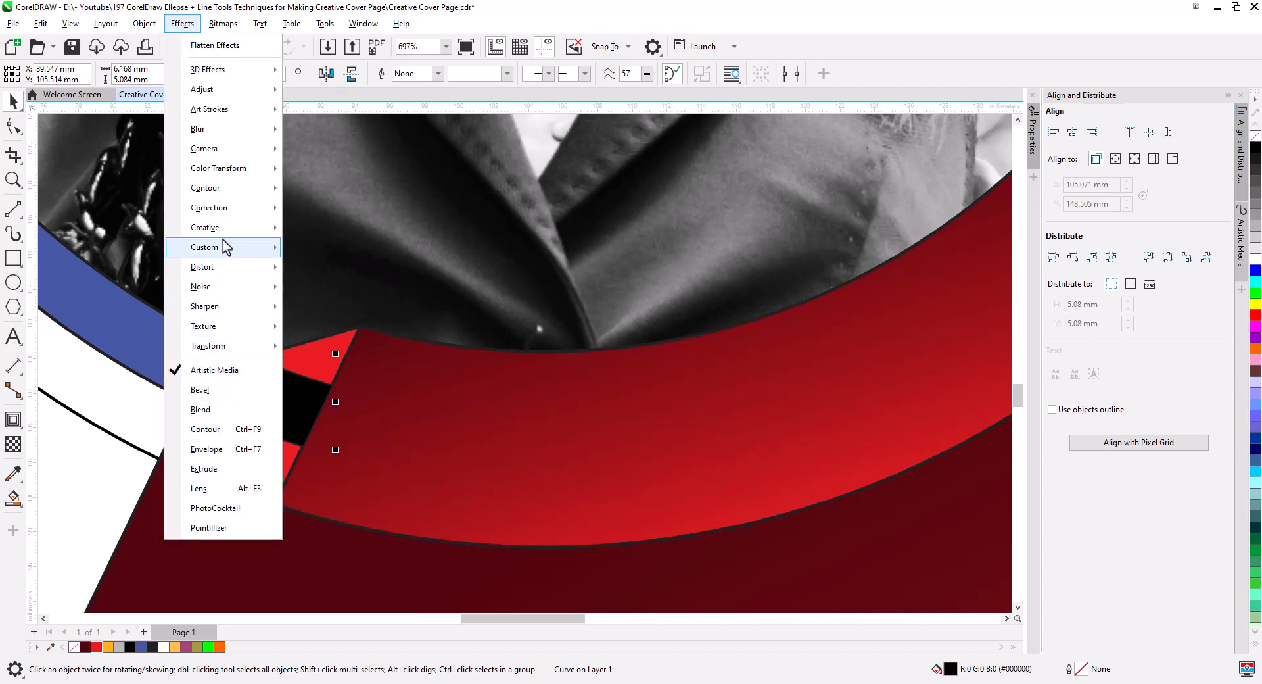
mouse_move(230, 135)
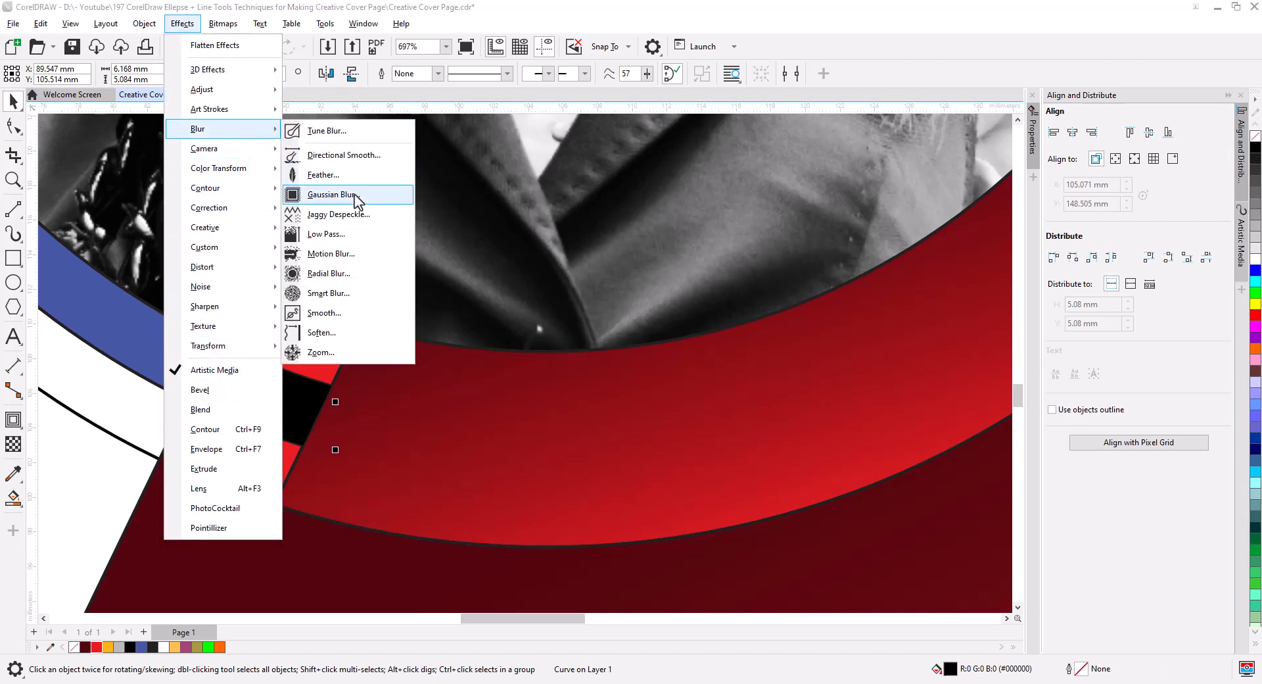
left_click(333, 194)
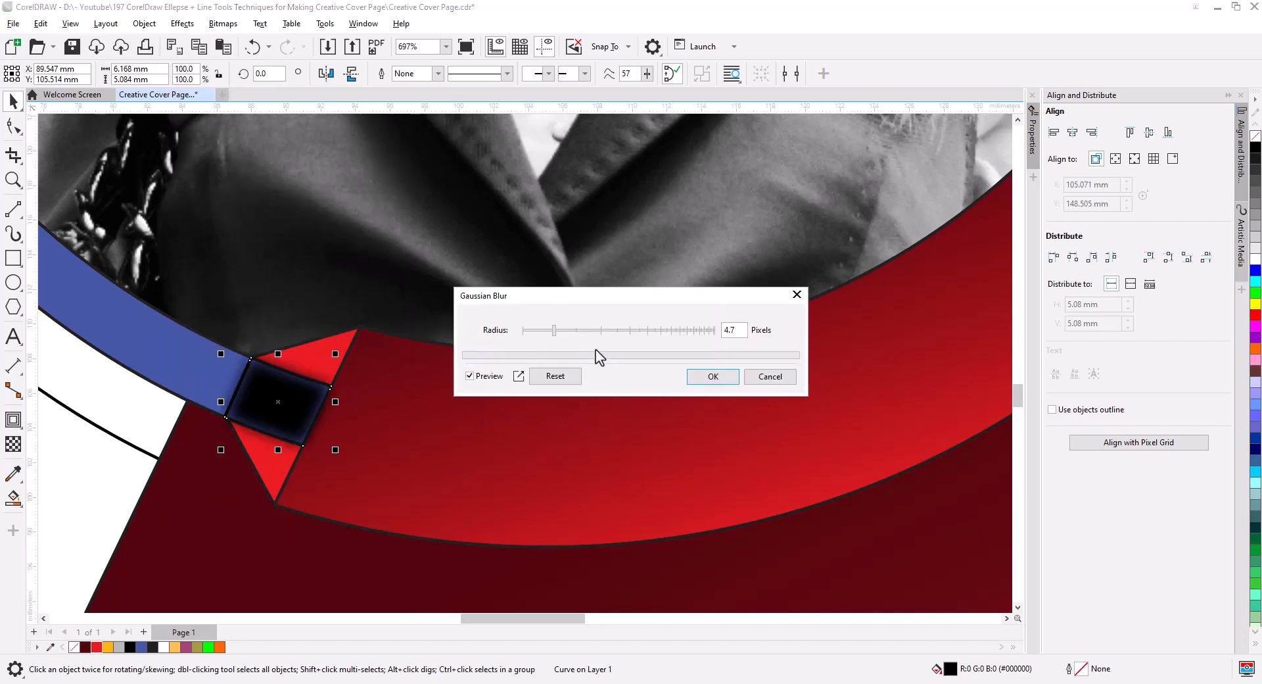
left_click_drag(555, 334, 558, 334)
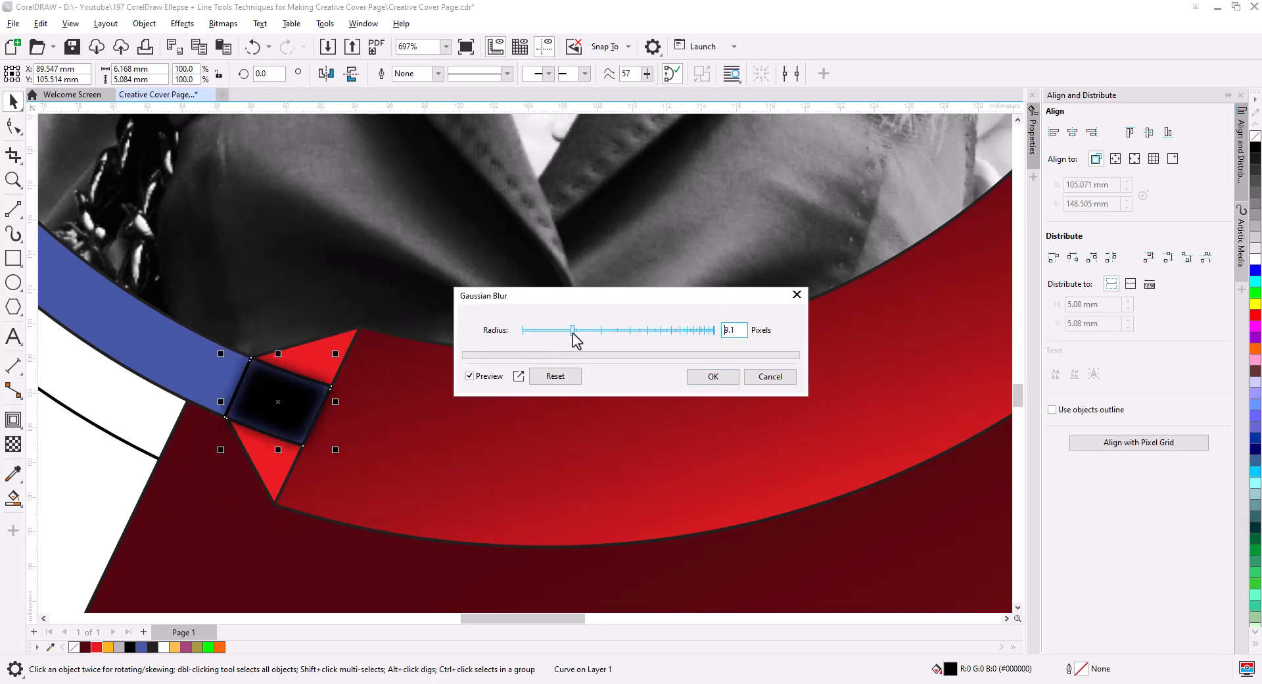
left_click(715, 378)
left_click_drag(342, 453, 351, 463)
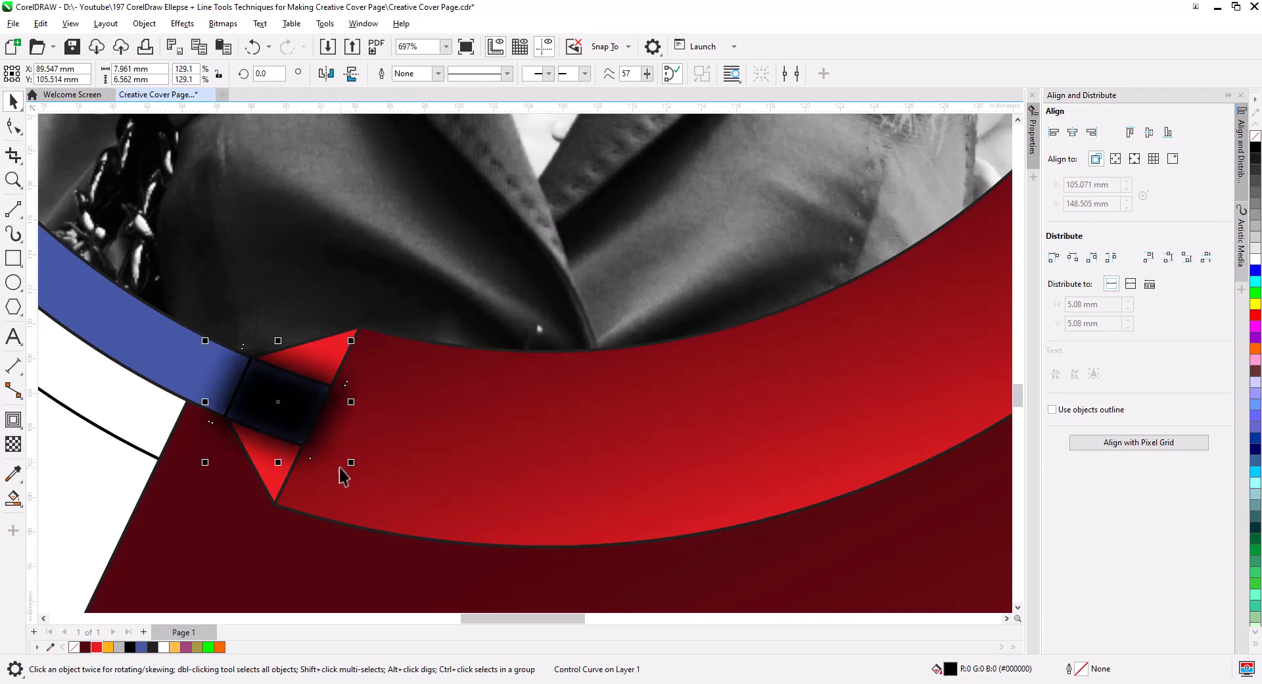
Place a copy of the blurred black shadow at the right fold, rotated to 255° and centred across the thin blue ring.
scroll(307, 433, "down", 5)
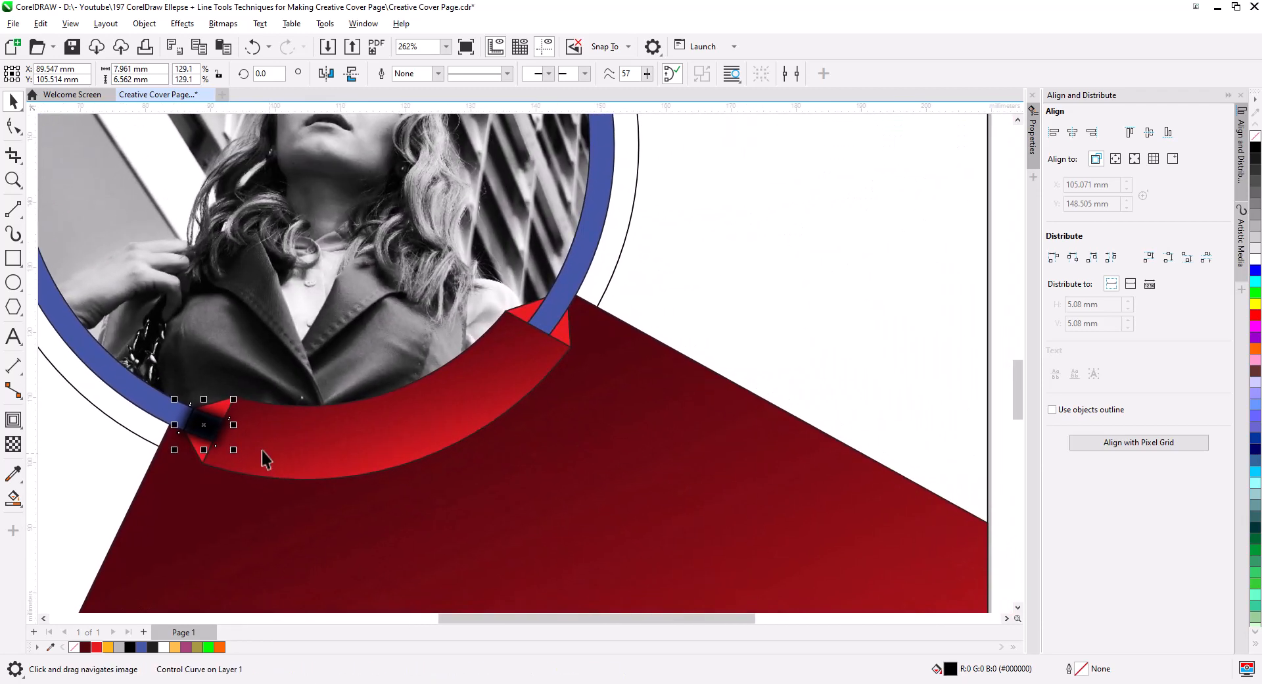
left_click_drag(219, 428, 543, 321)
left_click(569, 354)
left_click(551, 328)
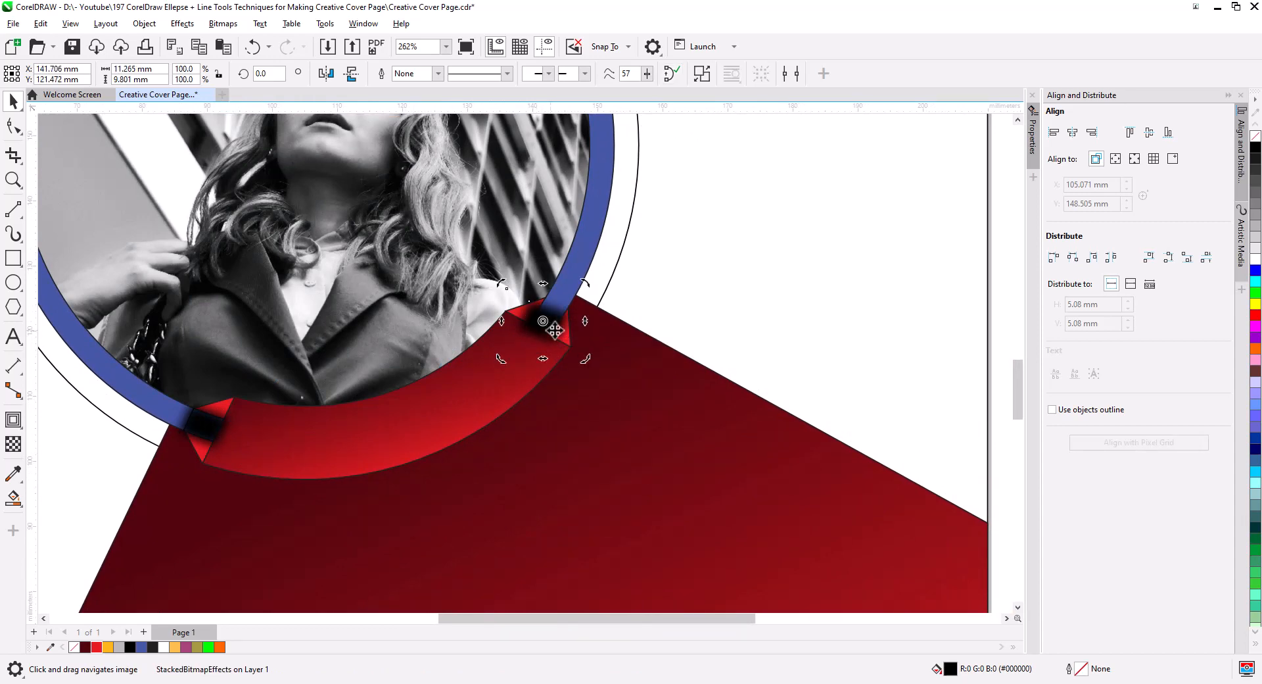
left_click_drag(587, 286, 564, 354)
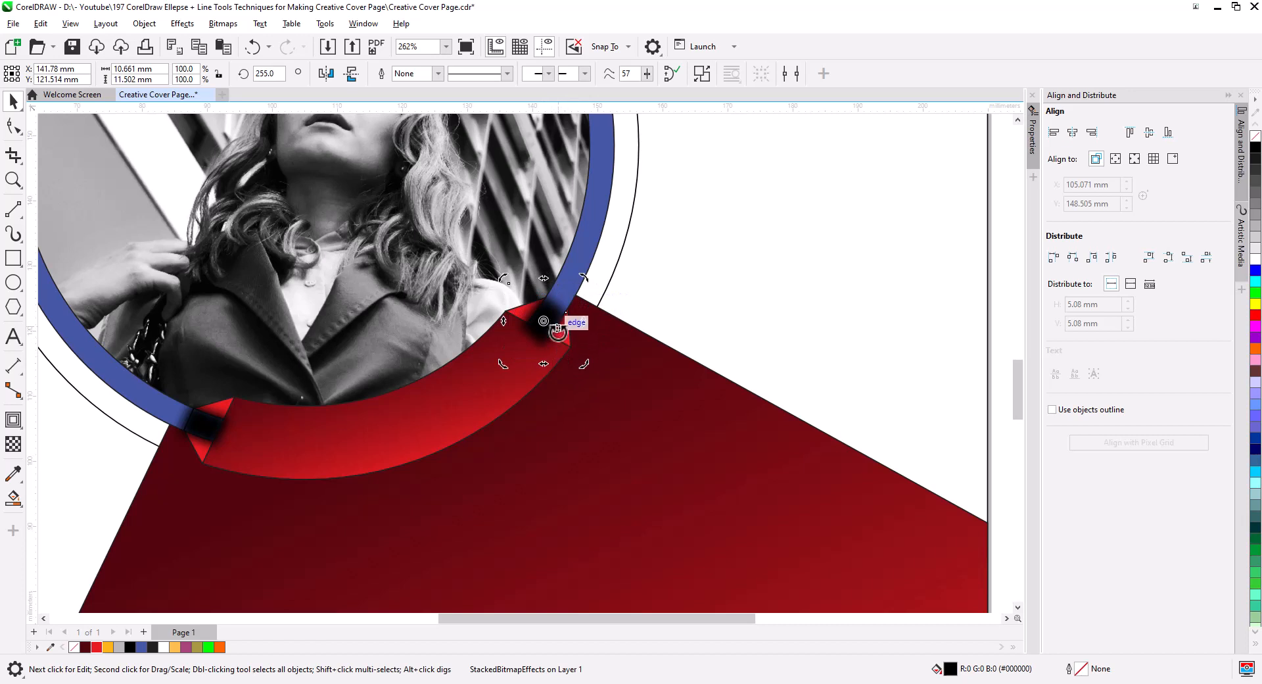
scroll(547, 341, "up", 2)
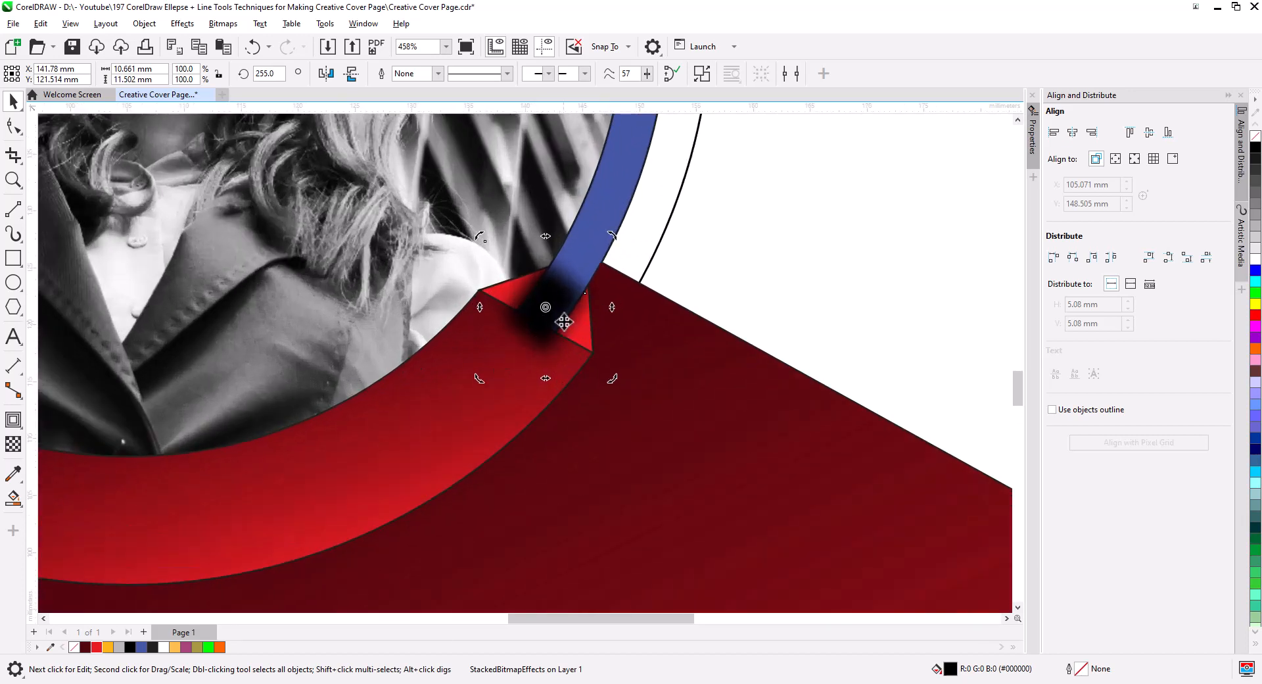
left_click_drag(564, 312, 568, 311)
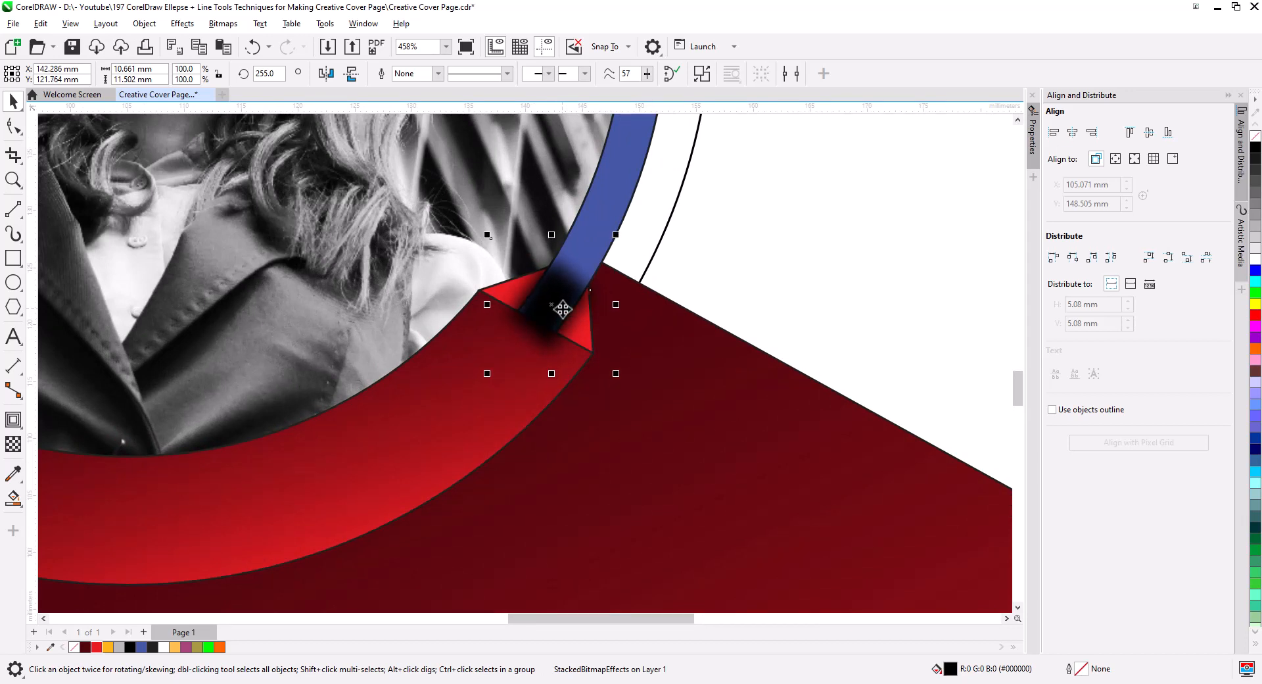
PowerClip the rotated shadow copy inside the bright red fold shape at the right end.
scroll(562, 309, "up", 3)
right_click(562, 309)
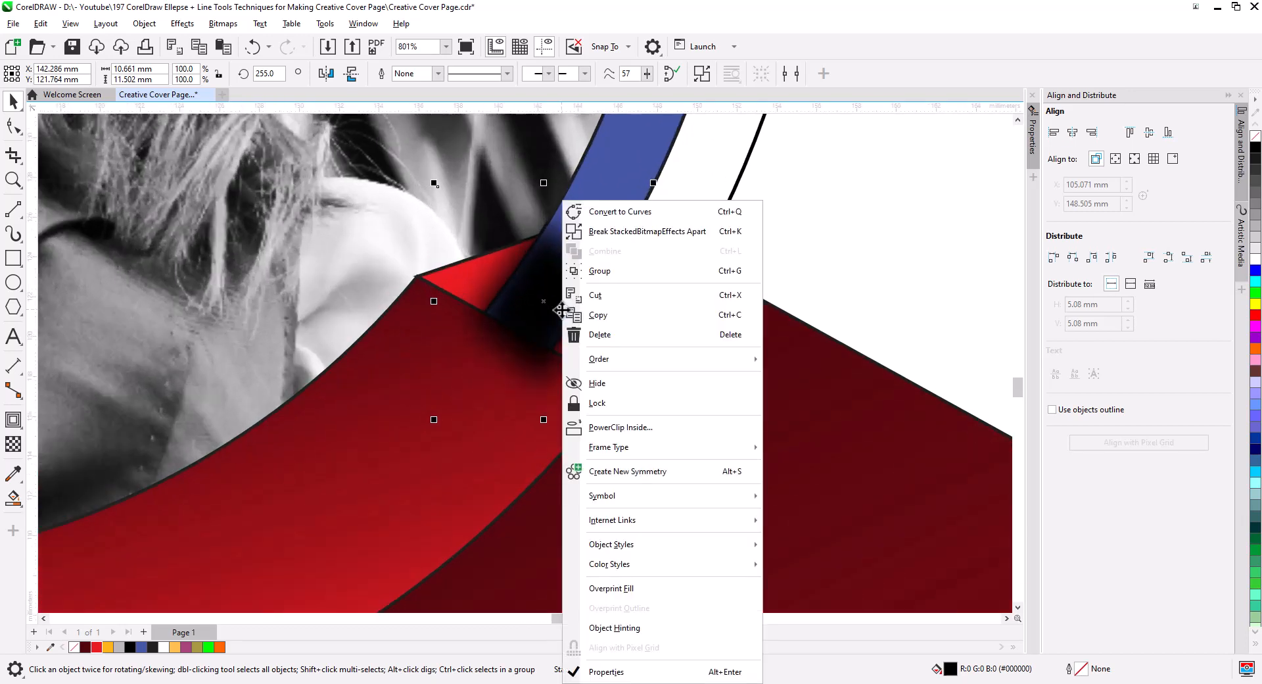
left_click(614, 427)
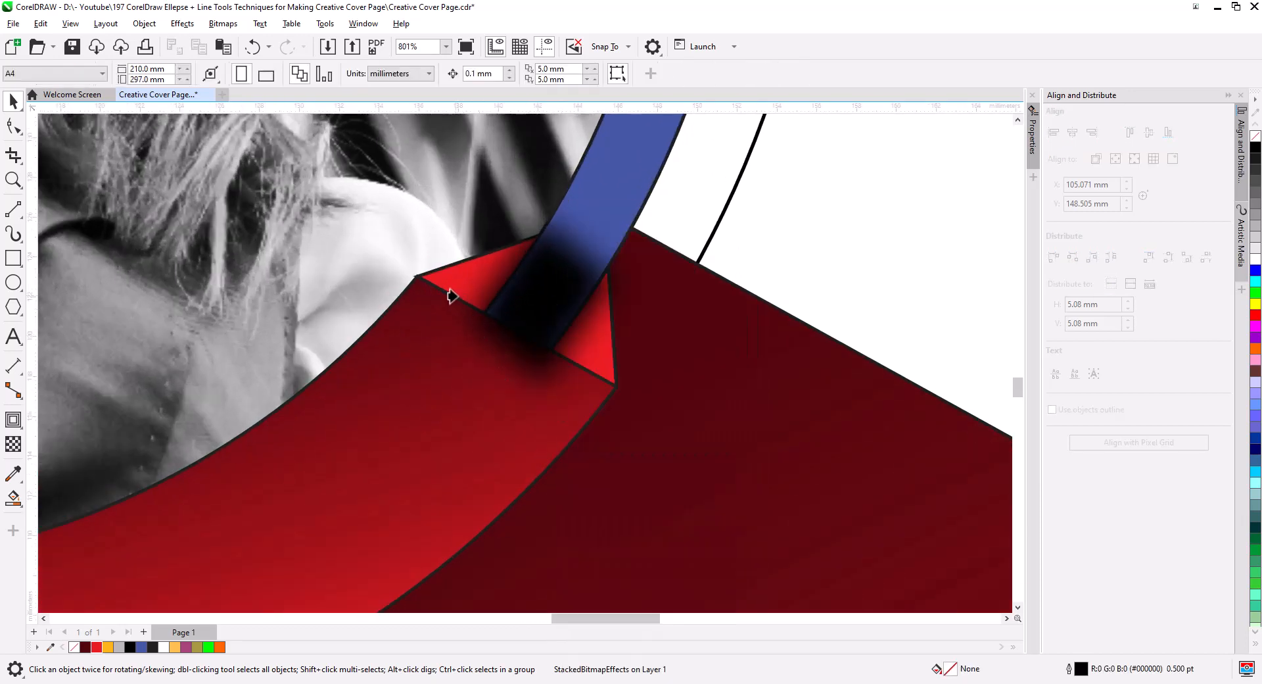
left_click(421, 276)
PowerClip the left blurred shadow inside the red fold shape and delete the helper line crossing the thin blue ring.
scroll(385, 348, "down", 6)
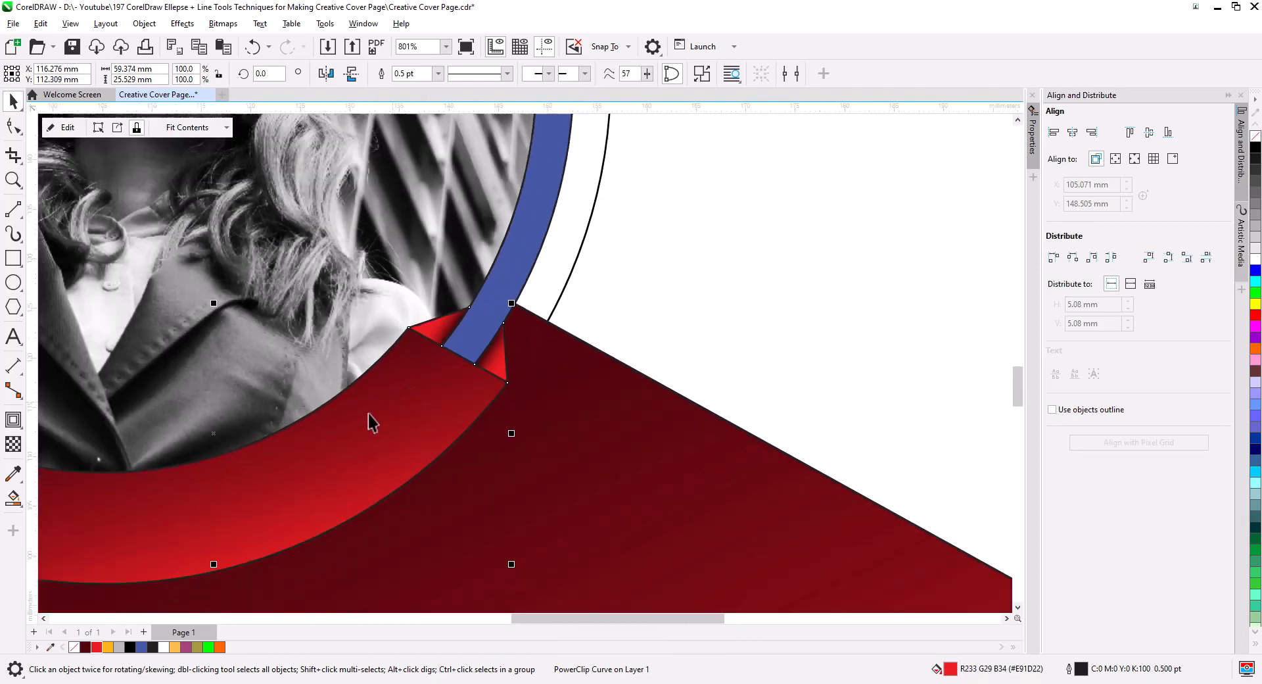
scroll(354, 487, "up", 5)
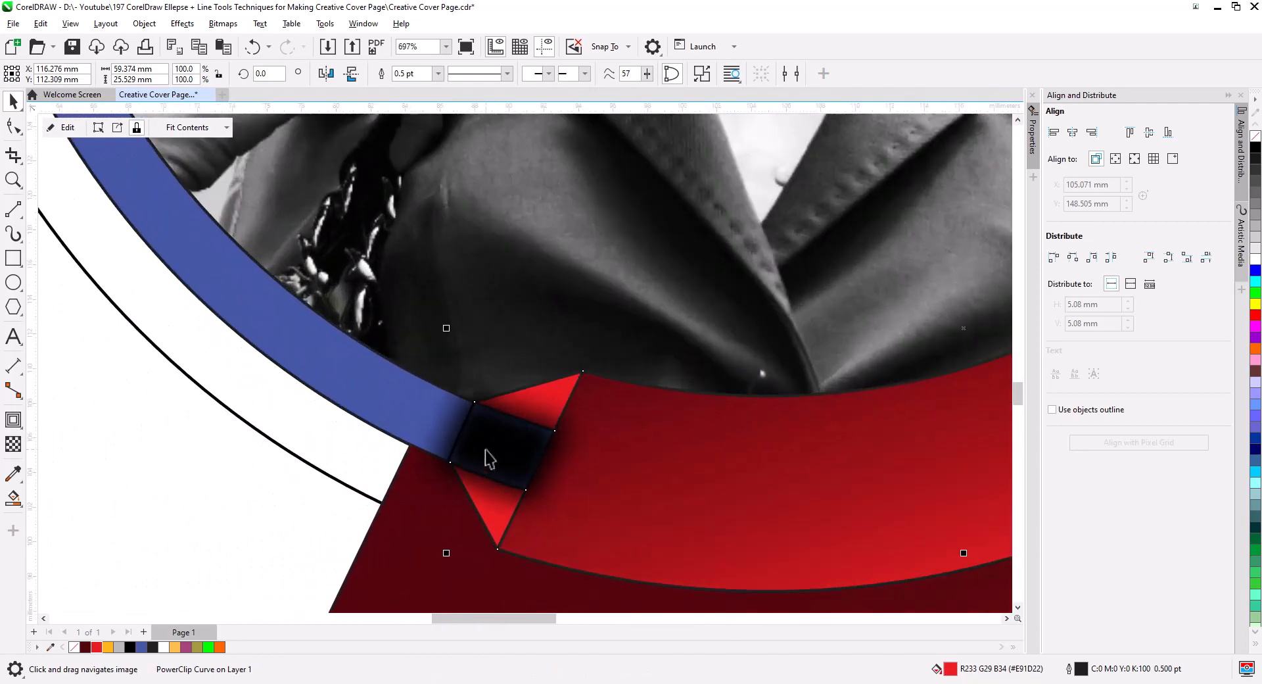
left_click(487, 453)
right_click(487, 453)
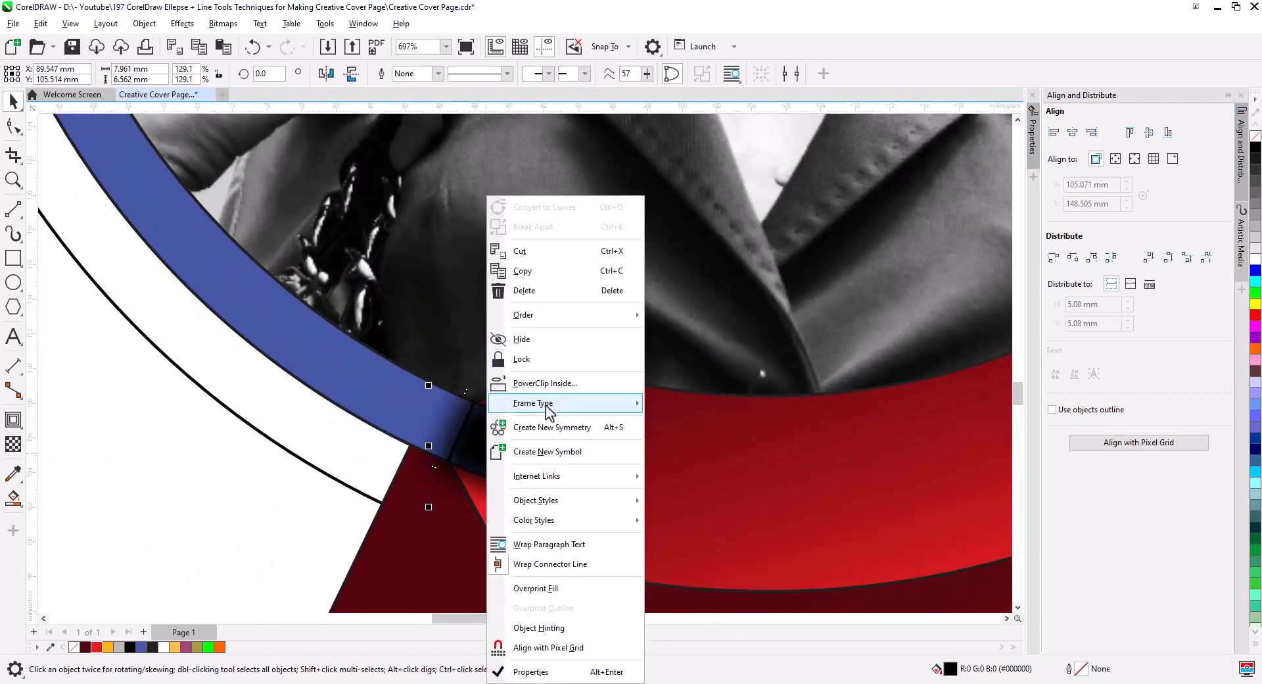
left_click(556, 388)
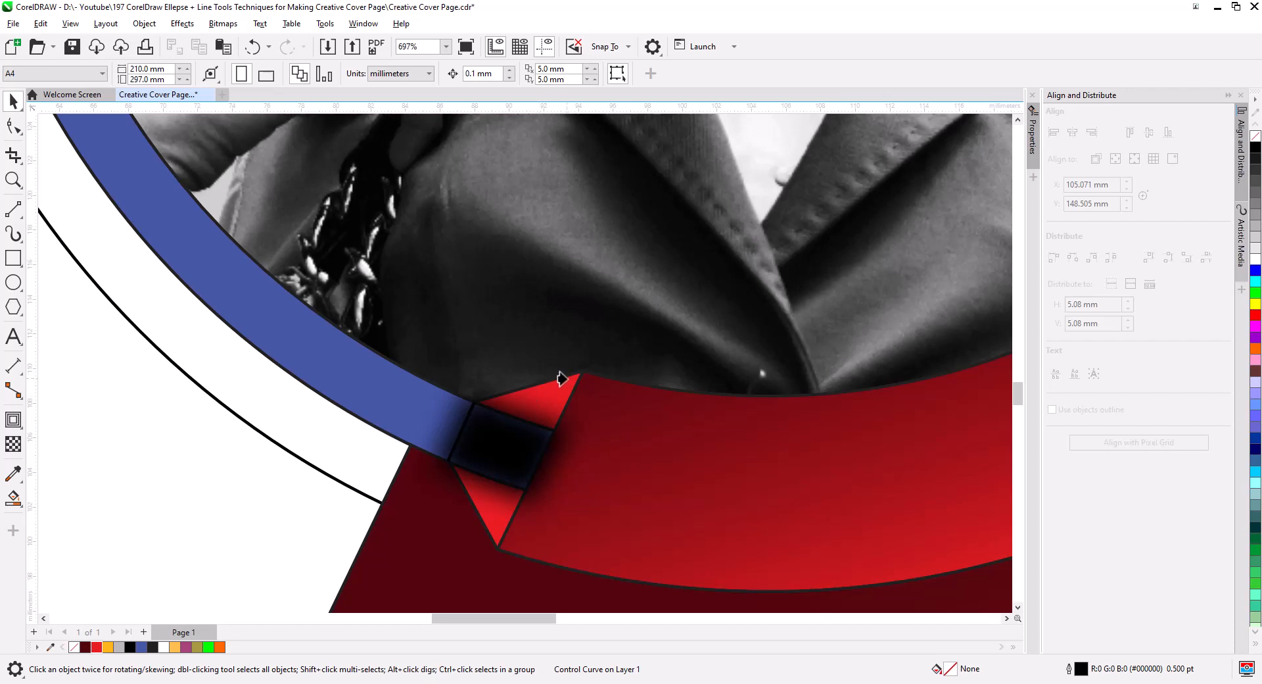
left_click(559, 377)
scroll(467, 426, "down", 3)
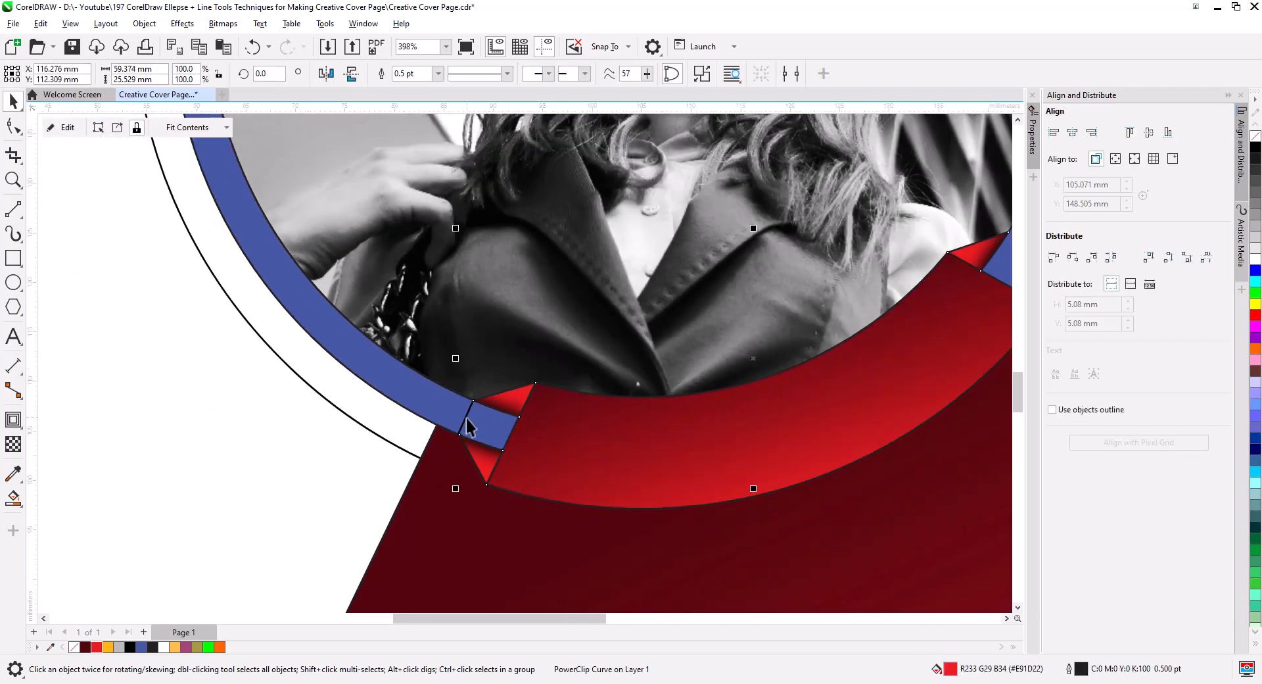
left_click(468, 428)
key("Escape")
Select all the red, grey and fold shapes in the page's lower half and remove their outlines.
scroll(556, 447, "down", 3)
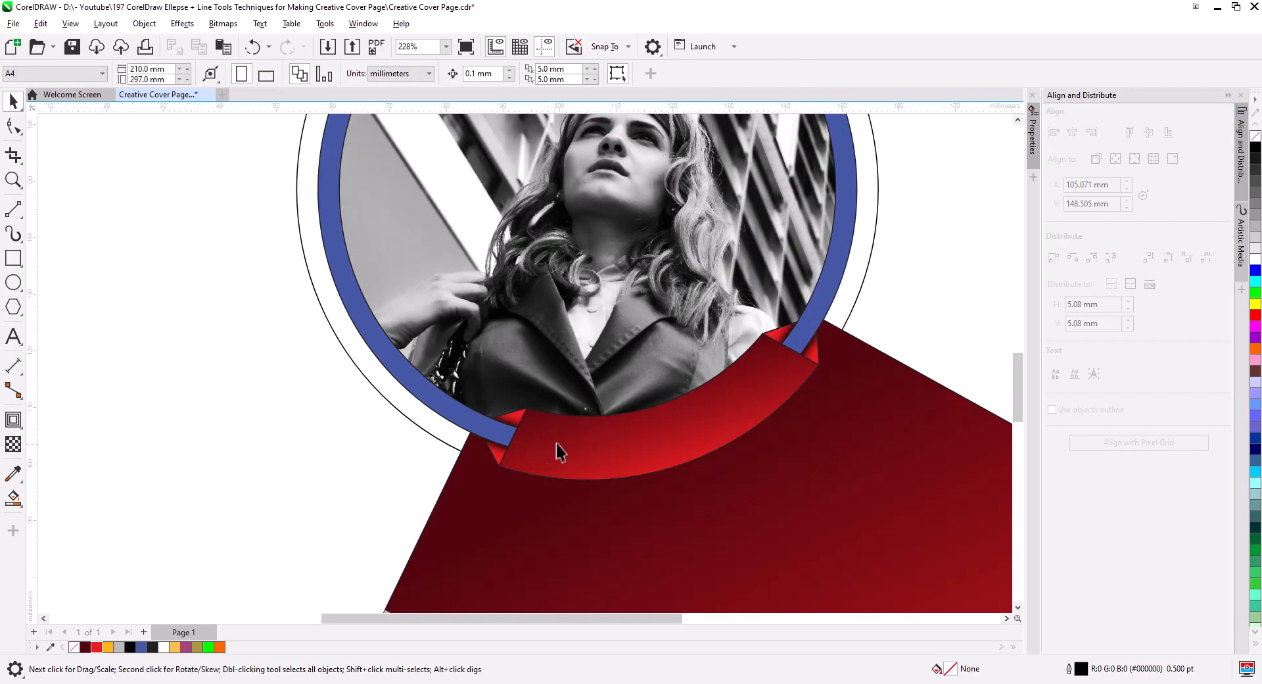
scroll(556, 444, "down", 4)
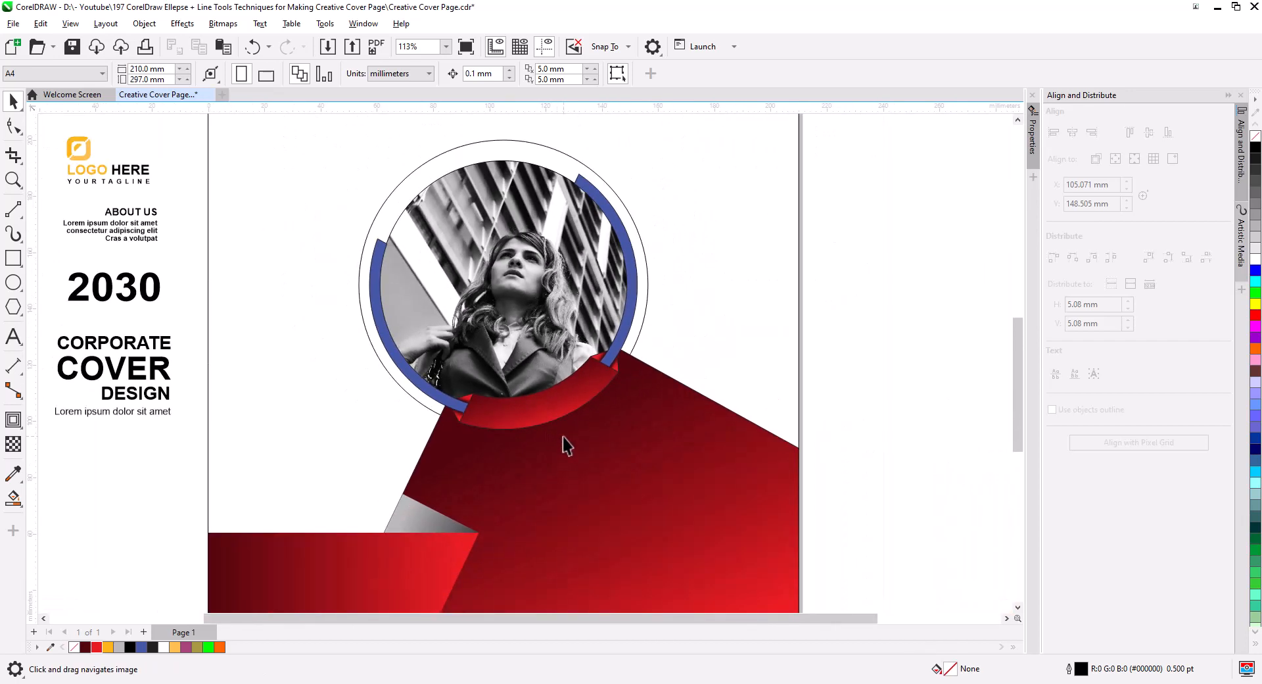
scroll(562, 436, "down", 2)
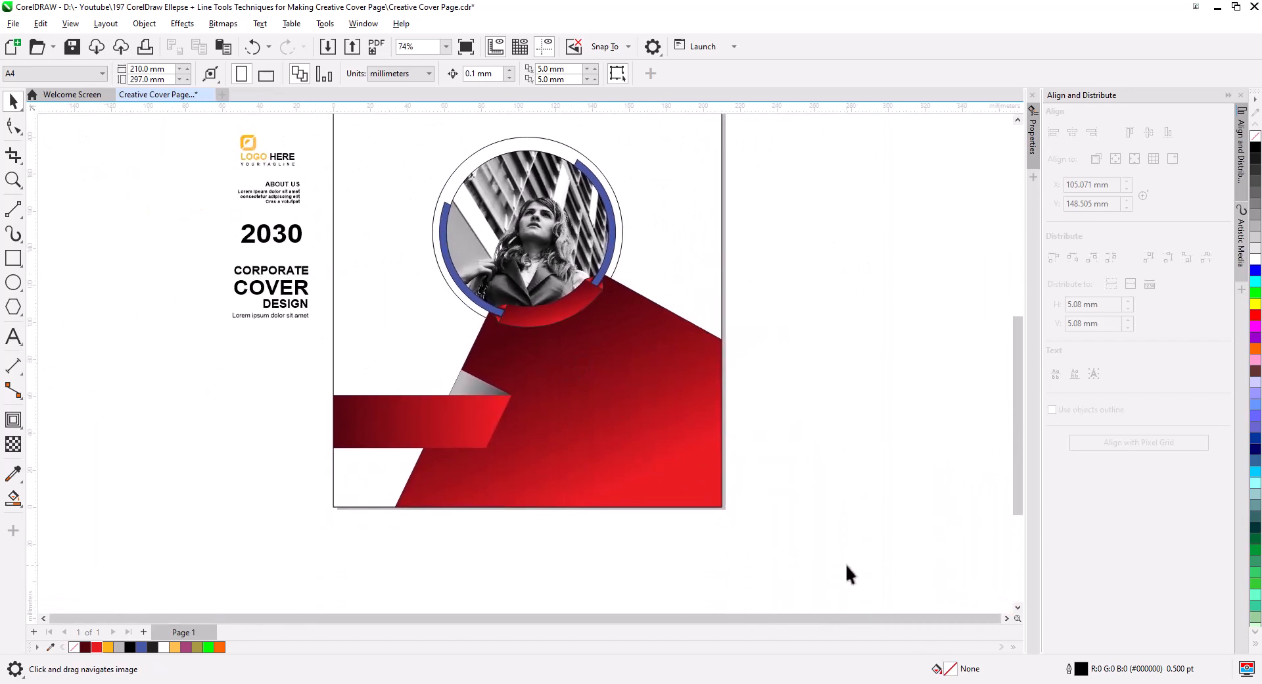
left_click_drag(847, 565, 318, 273)
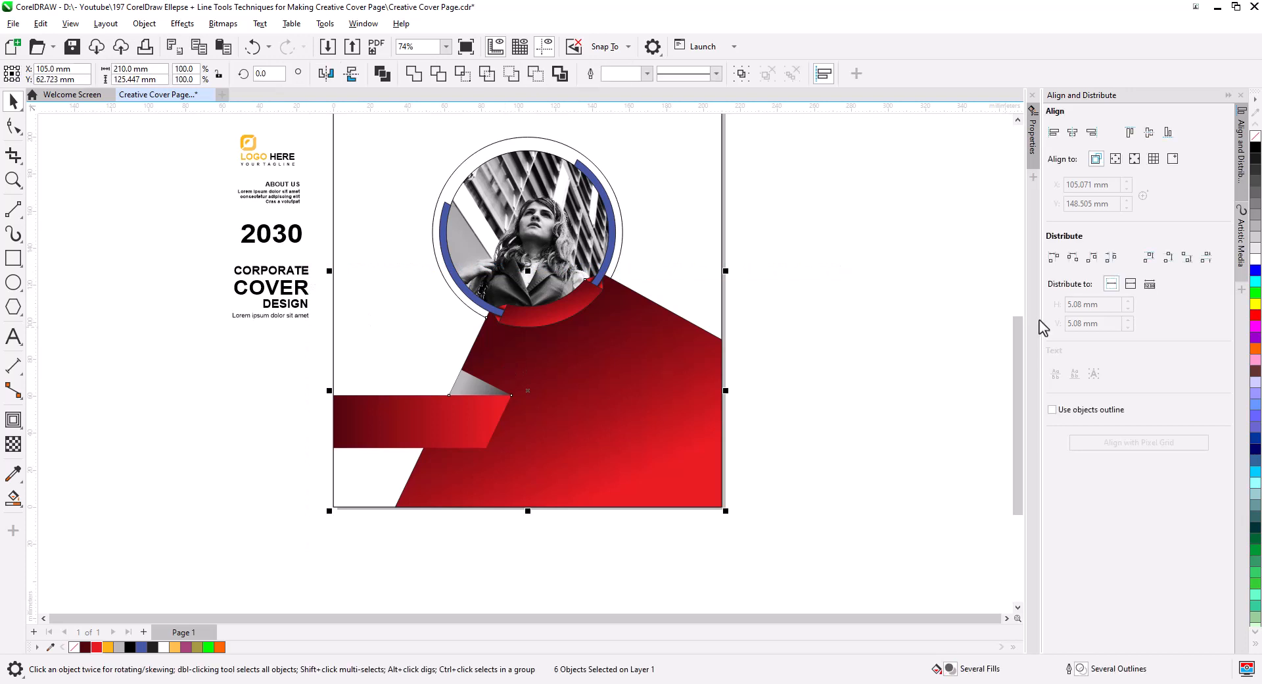
right_click(1254, 138)
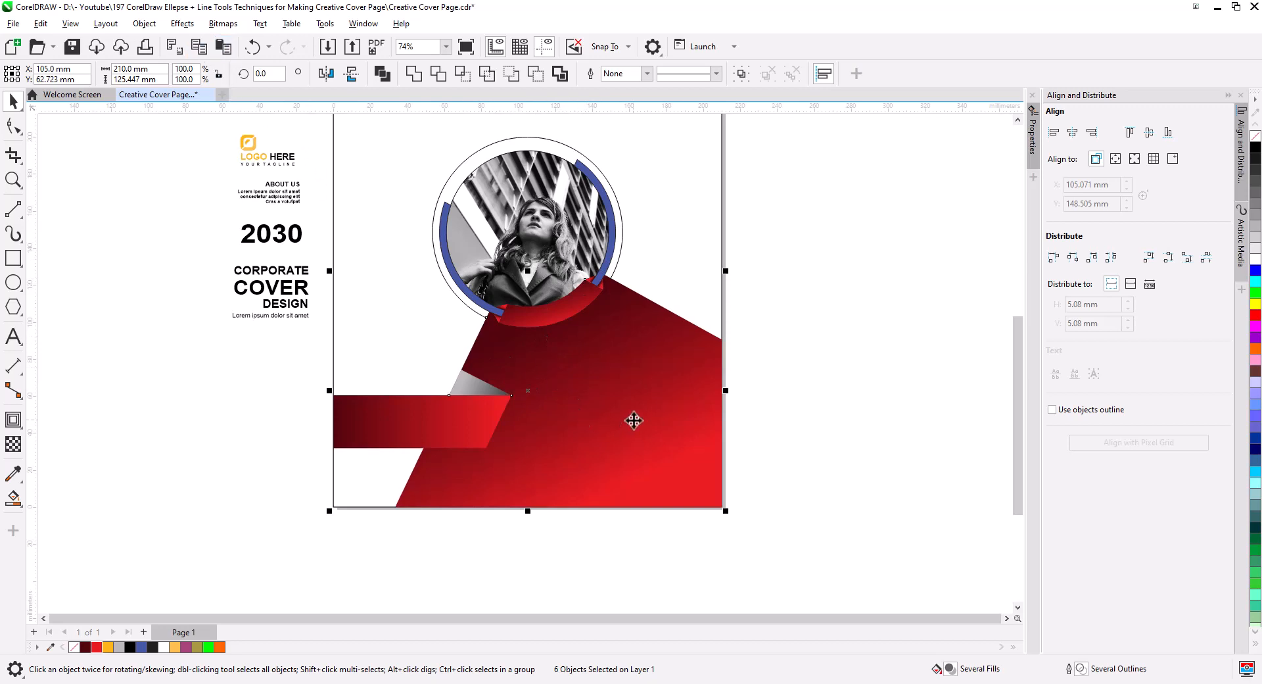
Duplicate the selected lower shapes rotated 180° about the photo's centre to fill the page's upper half.
left_click(629, 420)
left_click_drag(531, 393, 531, 231)
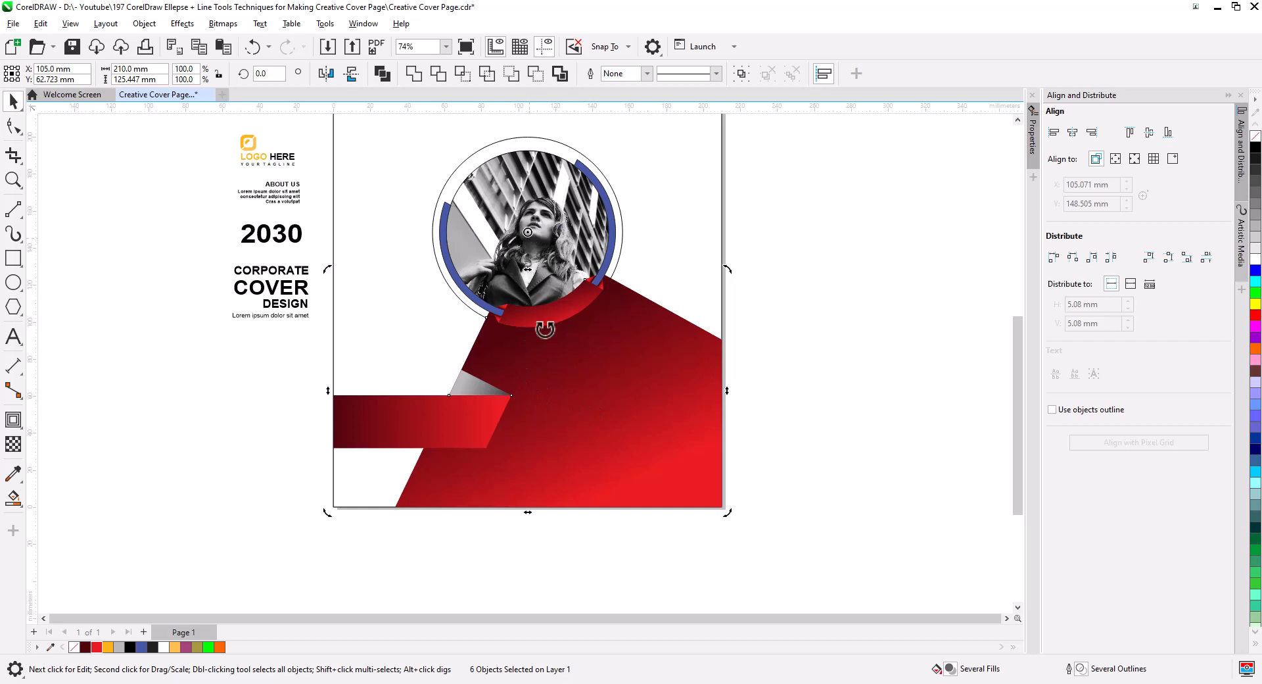
left_click_drag(556, 358, 561, 481)
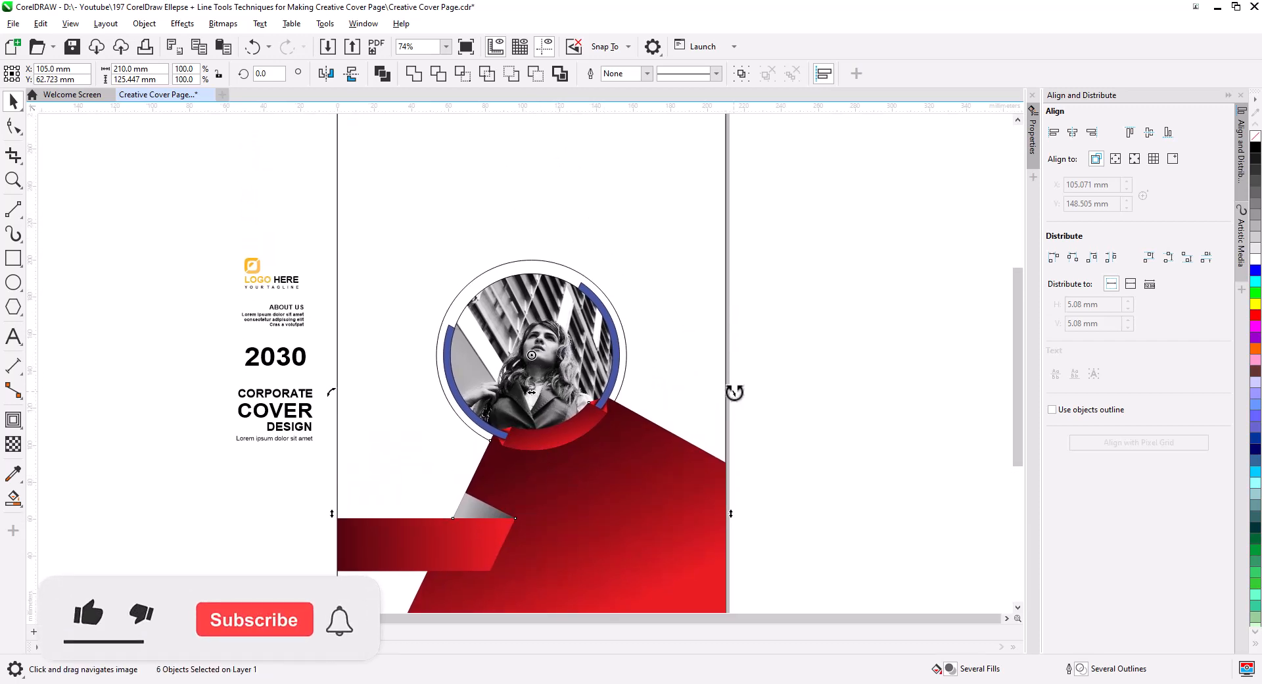
left_click_drag(731, 393, 301, 296)
left_click(660, 336)
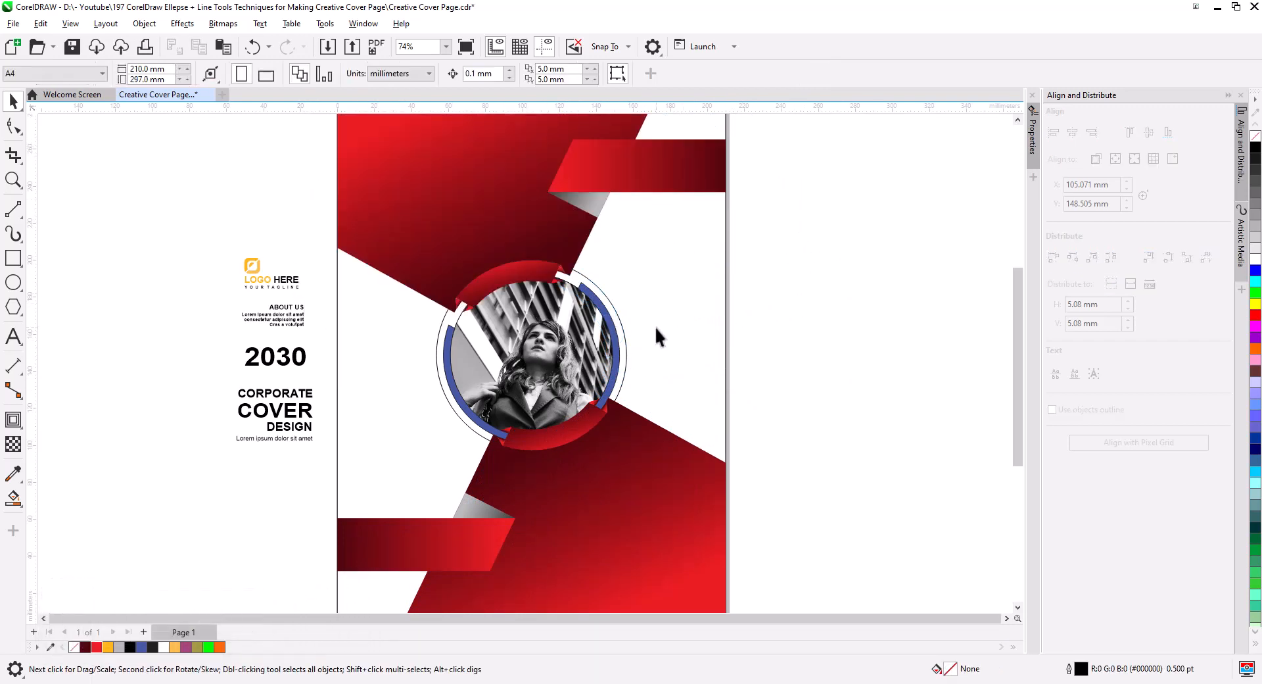
Delete the thin black circle surrounding the photo and its ring.
scroll(572, 323, "up", 4)
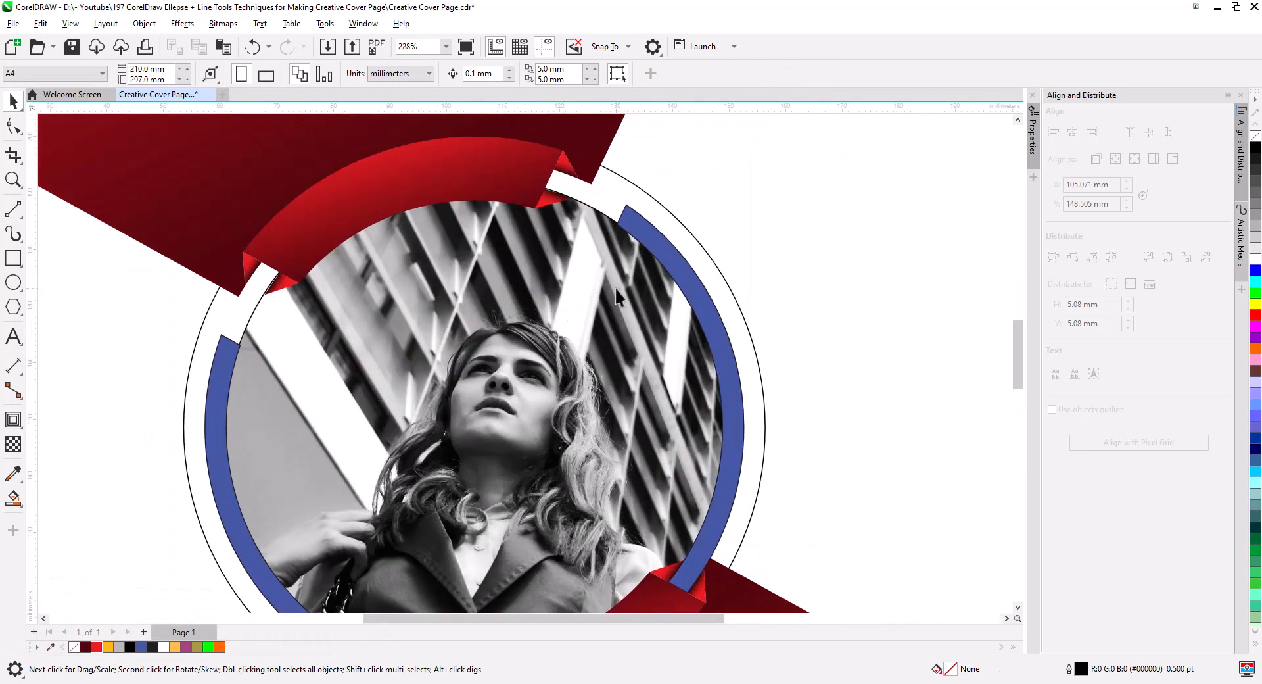
left_click(611, 230)
scroll(723, 329, "down", 1)
Duplicate the right blue ring segment in place and rotate the copy about 20° around the photo's centre to reach the upper-right fold.
left_click(683, 307)
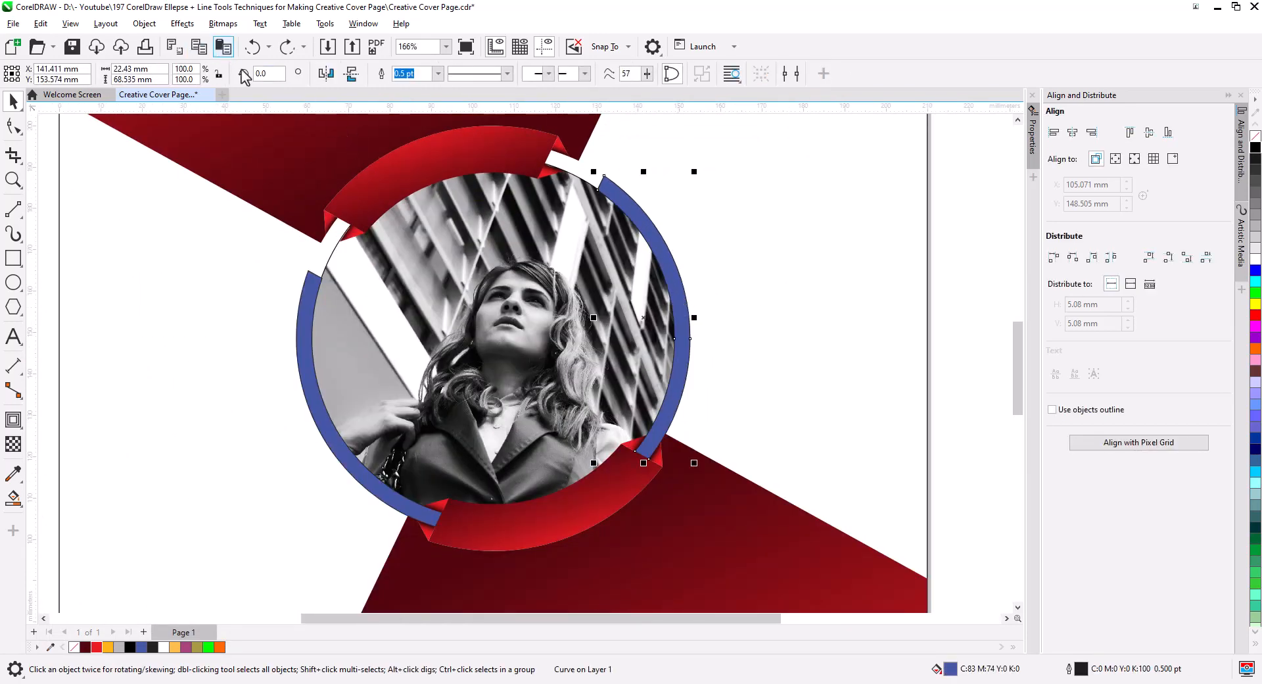
left_click(226, 50)
left_click(683, 298)
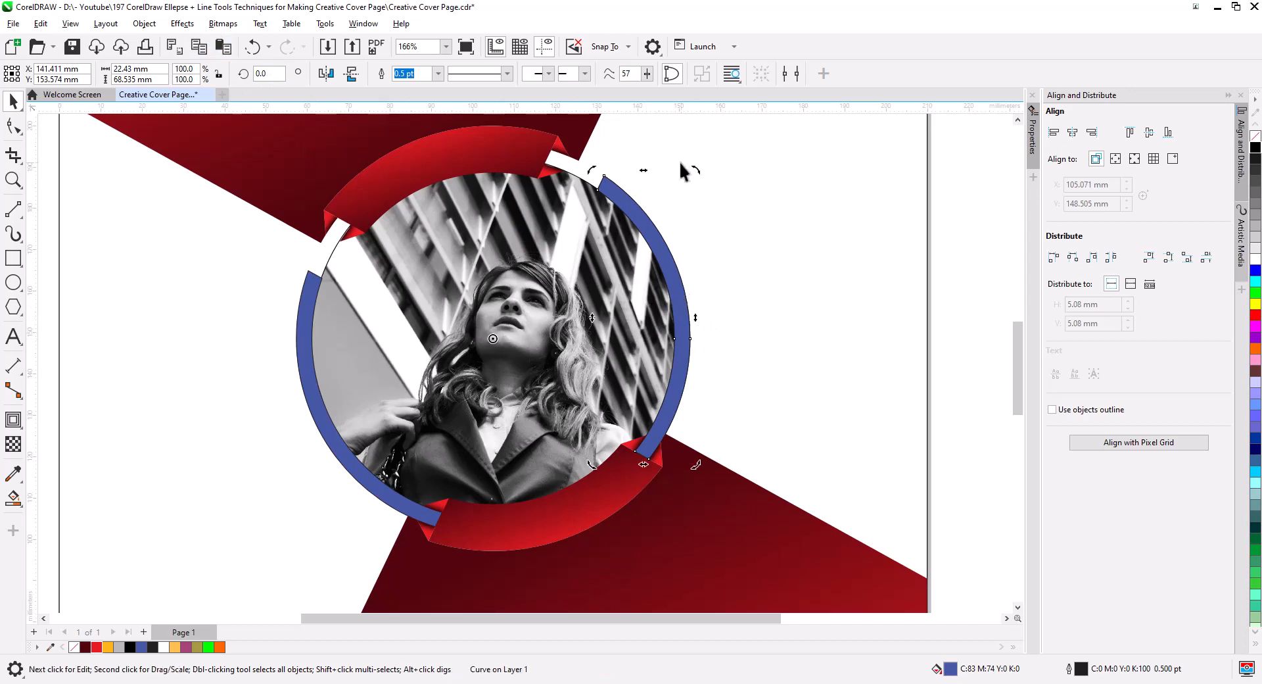
left_click_drag(699, 171, 612, 136)
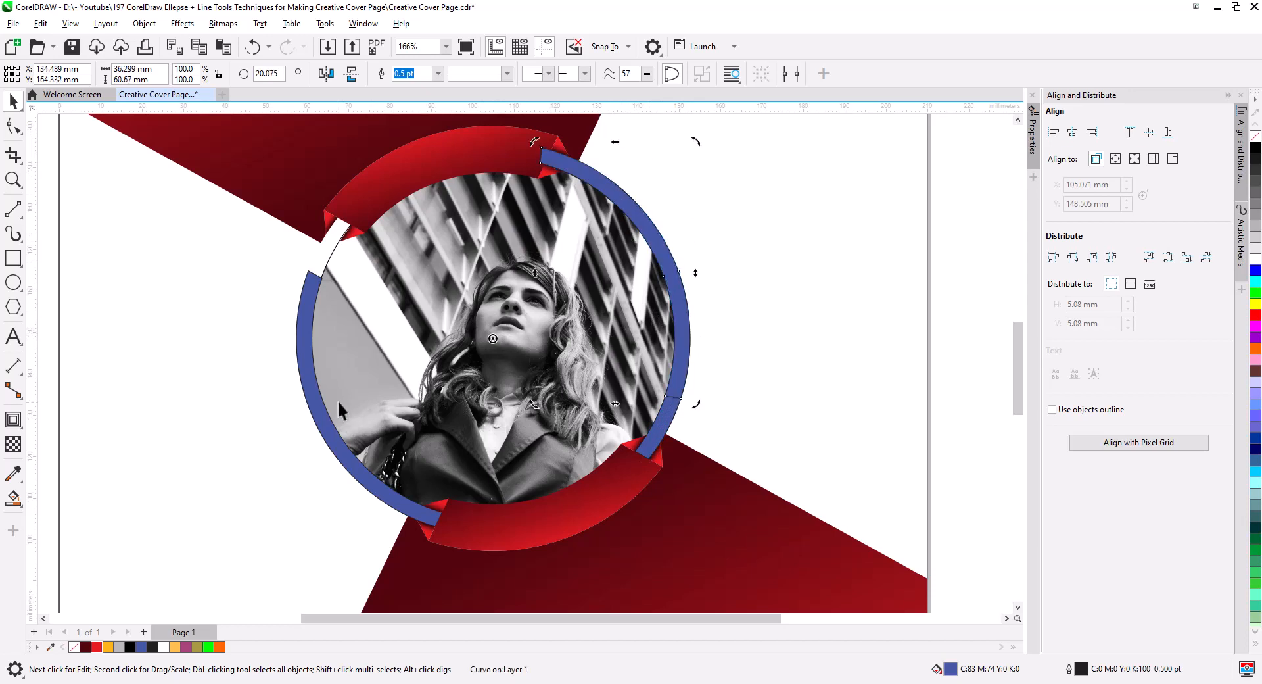
Duplicate the left blue ring segment in place and rotate the copy around the photo's centre until it reaches the upper-left fold.
left_click(311, 391)
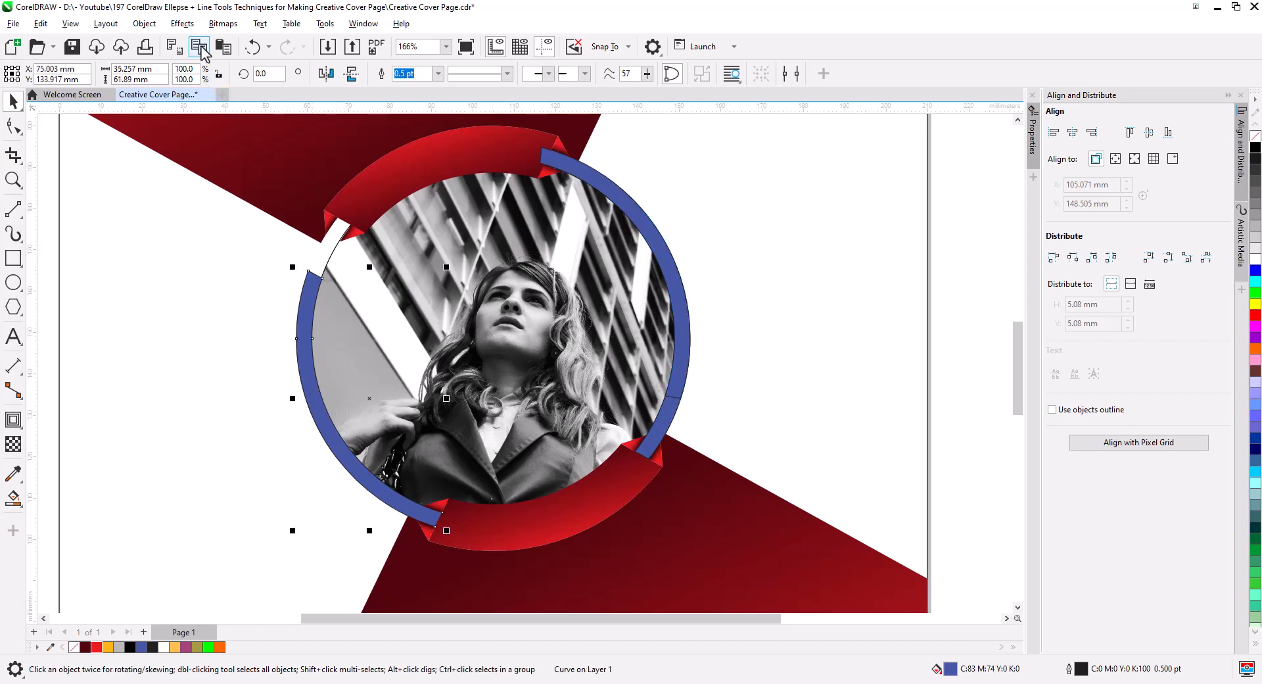
left_click(319, 403)
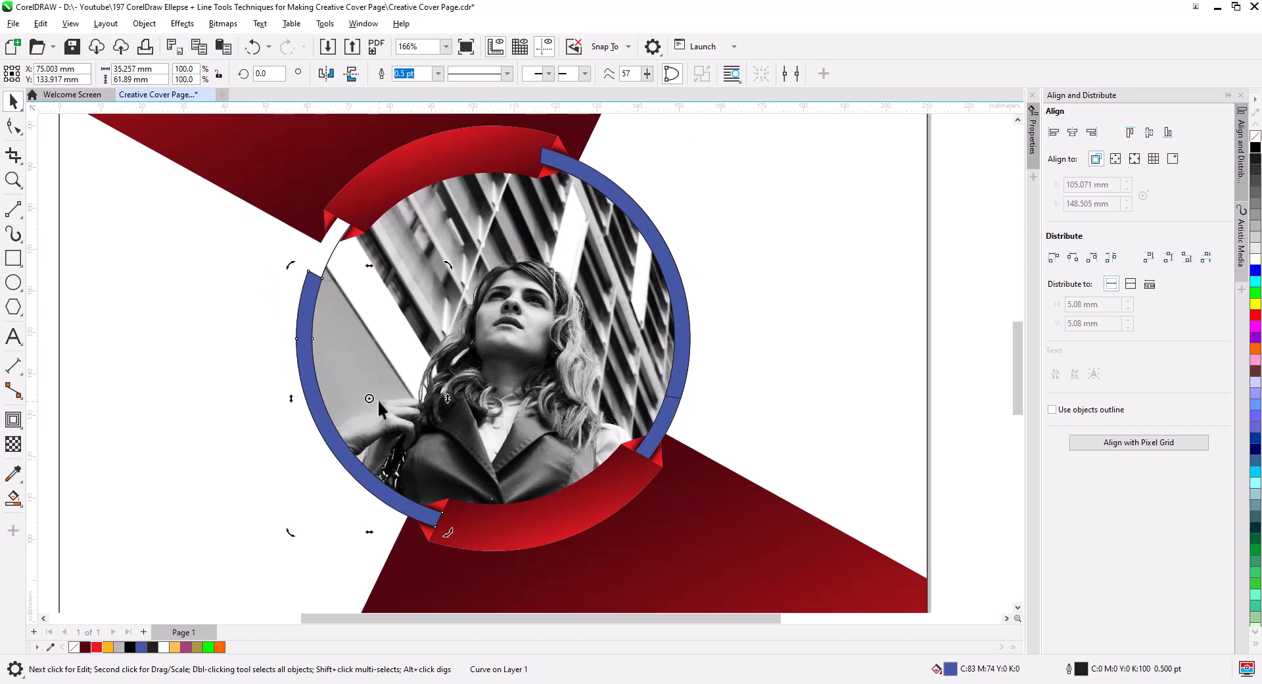
mouse_move(369, 398)
left_mouse_down()
mouse_move(501, 333)
mouse_move(490, 314)
mouse_move(504, 374)
mouse_move(493, 334)
left_mouse_up()
left_click_drag(290, 266, 339, 203)
Remove the fill of both rotated ring copies and give them black outlines.
left_click(573, 172, "shift")
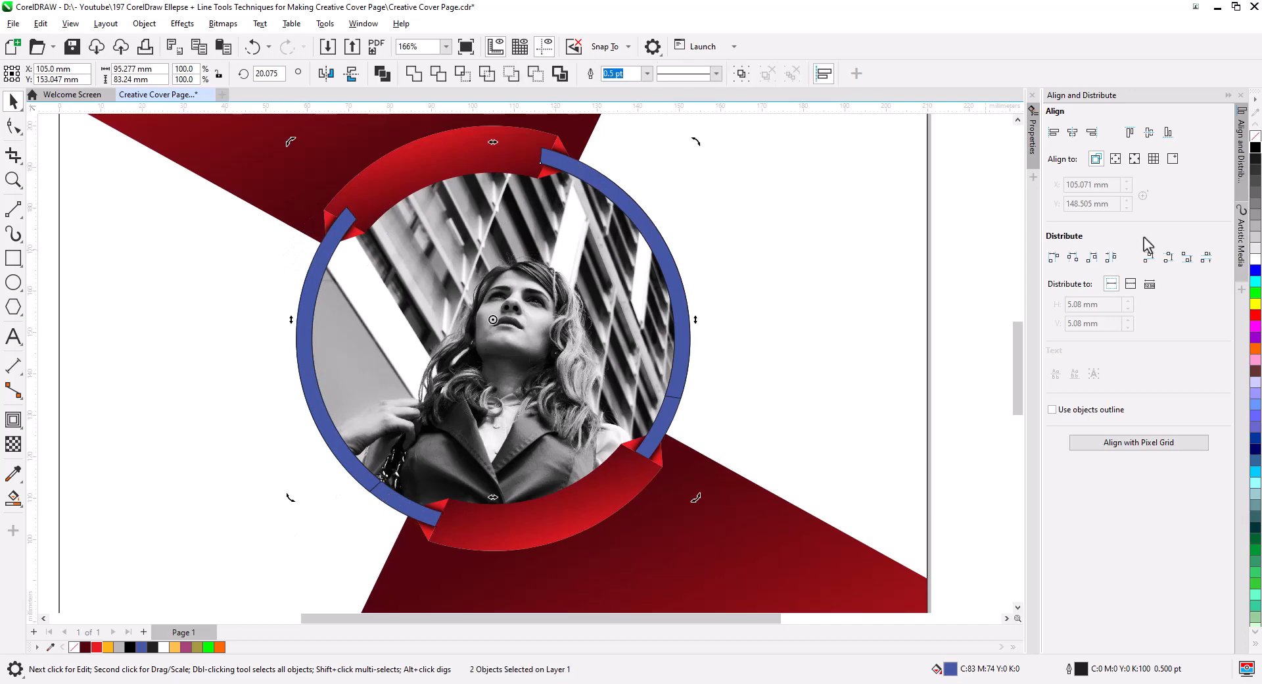
right_click(1255, 149)
left_click(1254, 135)
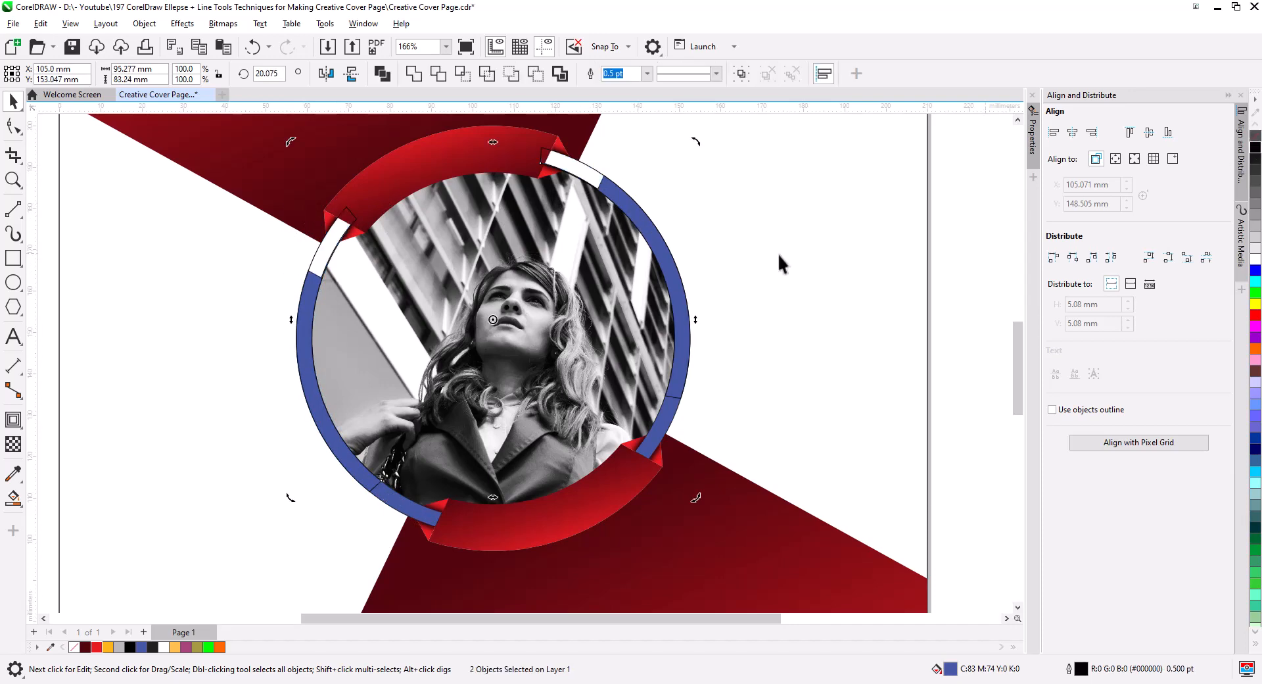
scroll(403, 204, "up", 2)
left_click_drag(403, 234, 491, 287)
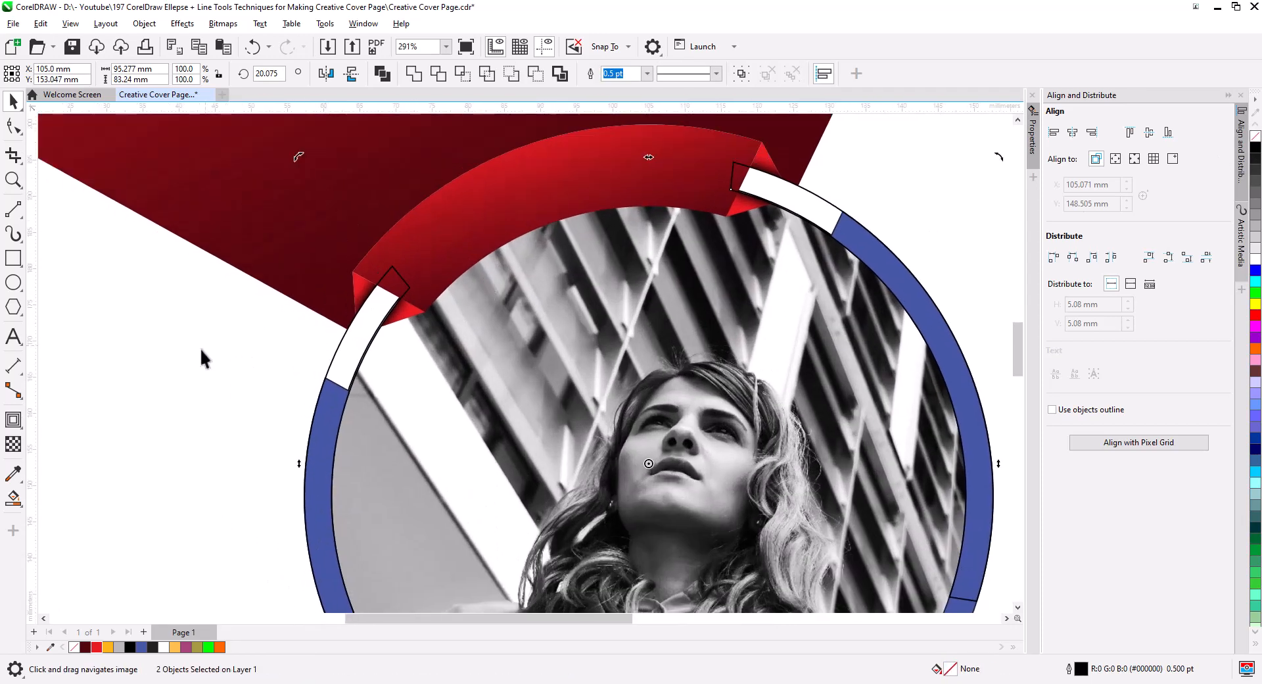
scroll(319, 378, "up", 4)
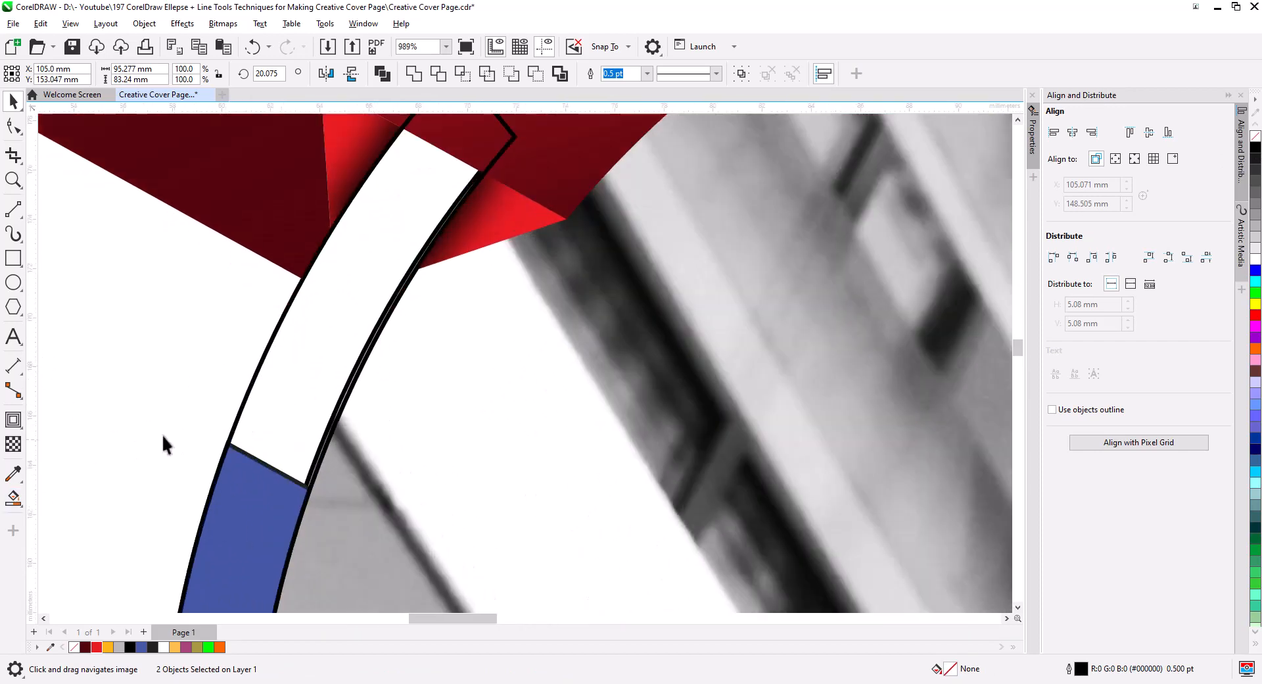
Smart-fill the gaps between the blue ring segments and the two upper folds with olive, including the thin slivers along their inner edges.
left_click(13, 500)
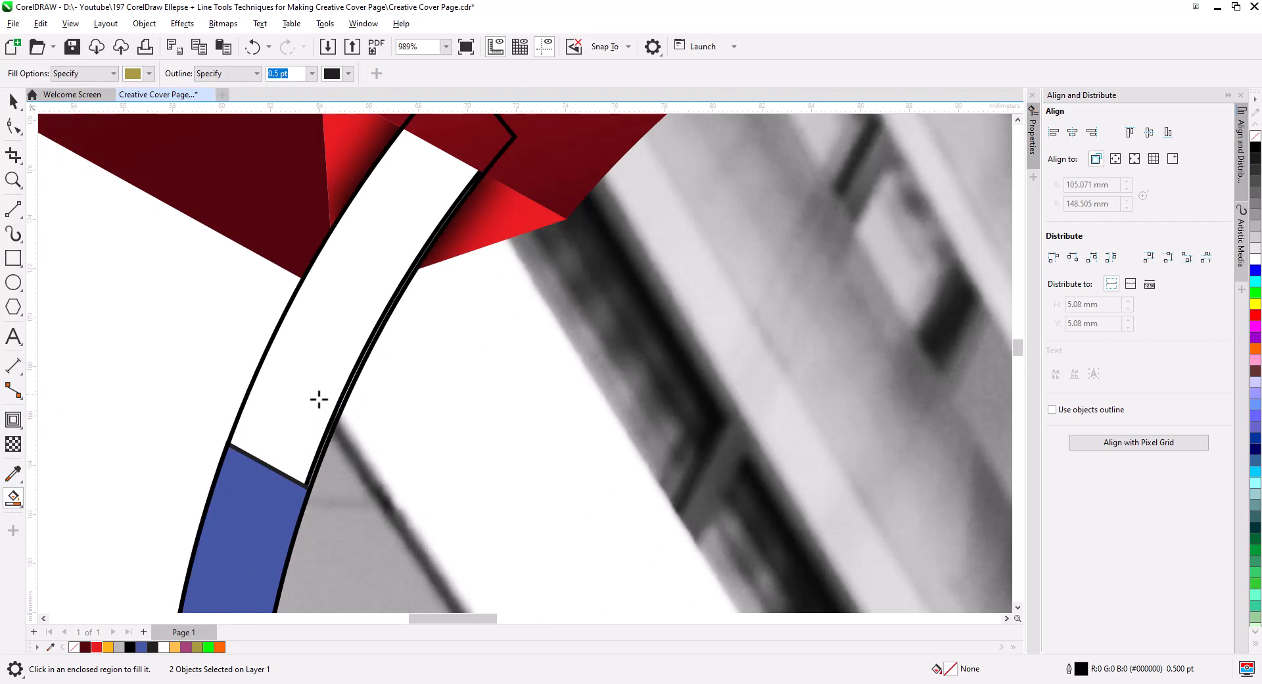
left_click(319, 399)
left_click(340, 408)
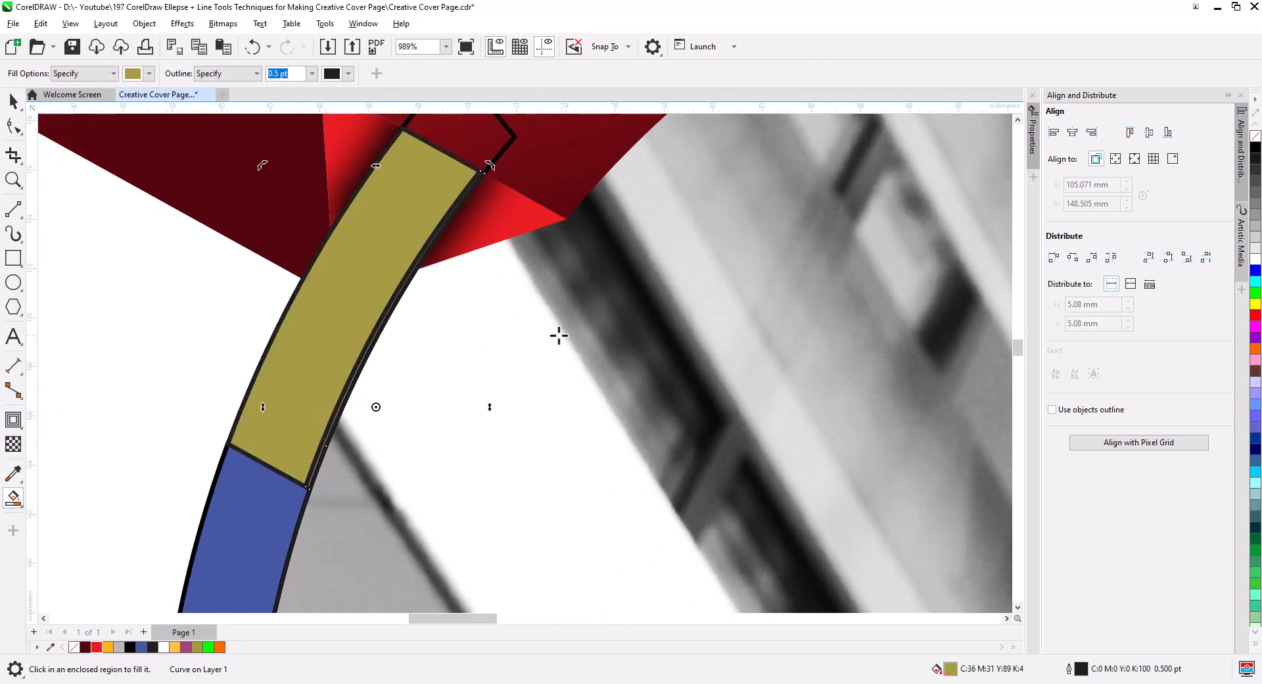
scroll(707, 311, "down", 2)
left_click_drag(806, 320, 190, 456)
left_click_drag(671, 318, 609, 374)
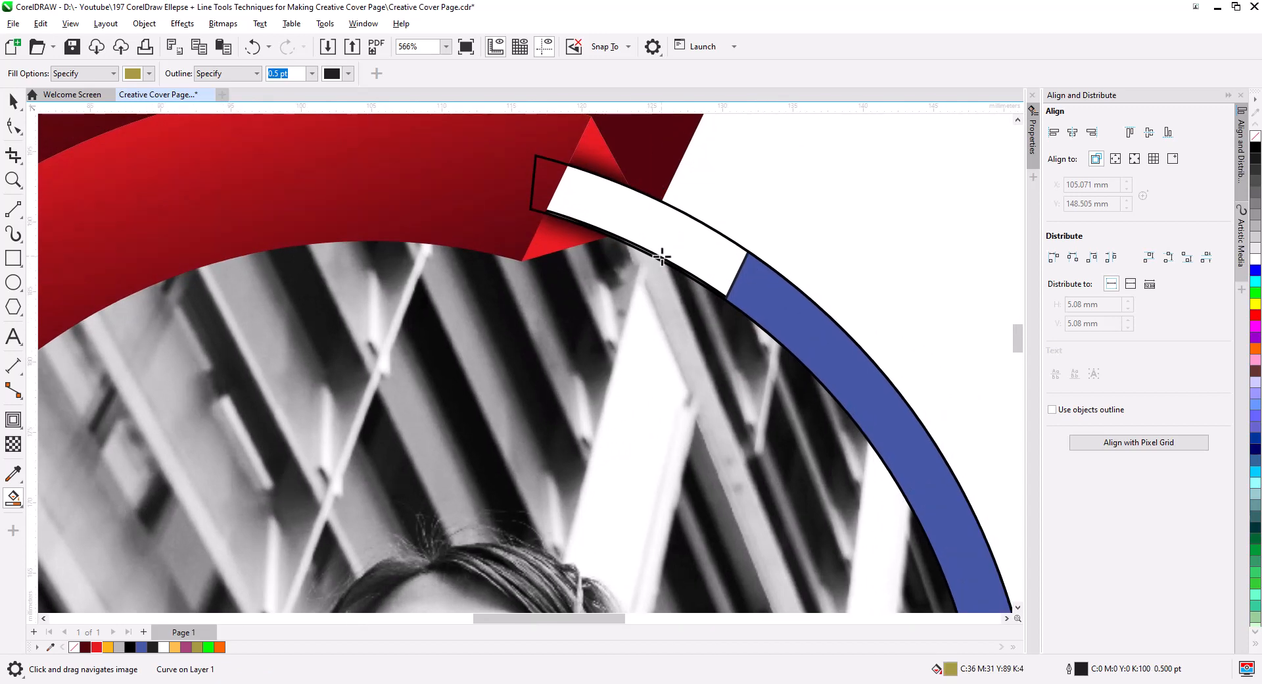
scroll(662, 257, "up", 3)
left_click(672, 207)
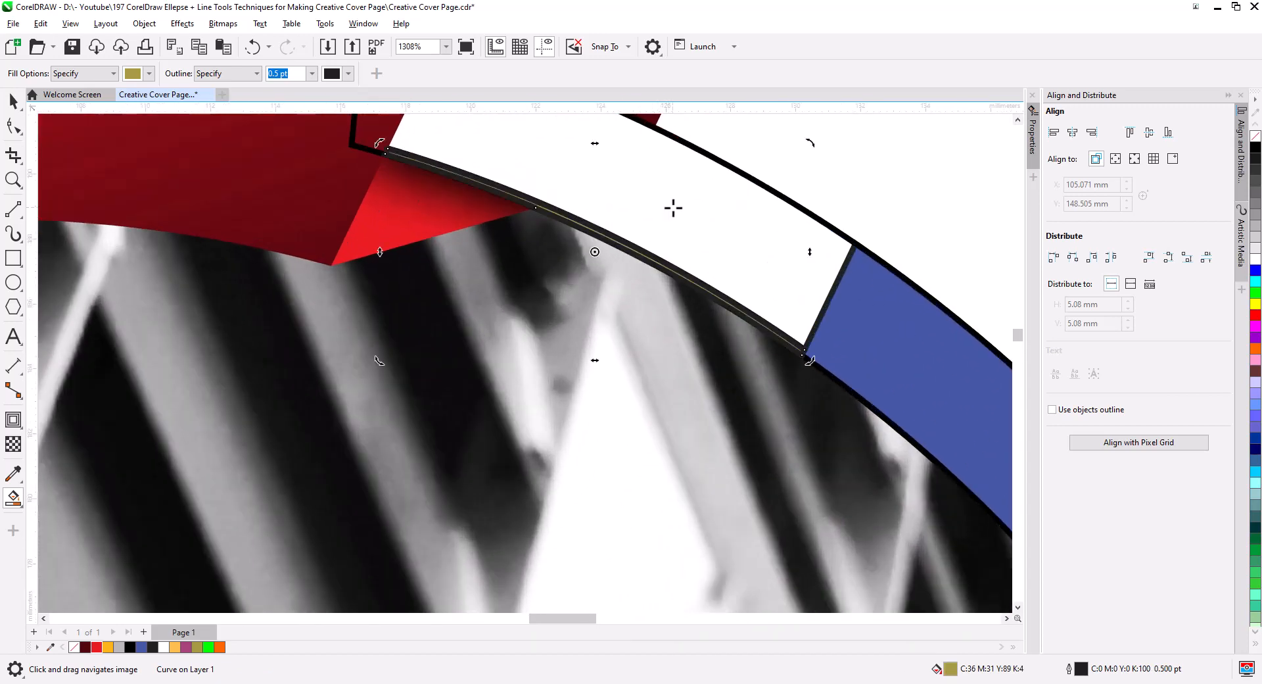
Delete the two rotated, unfilled ring copies with black outlines around the photo.
left_click(13, 100)
scroll(606, 356, "down", 6)
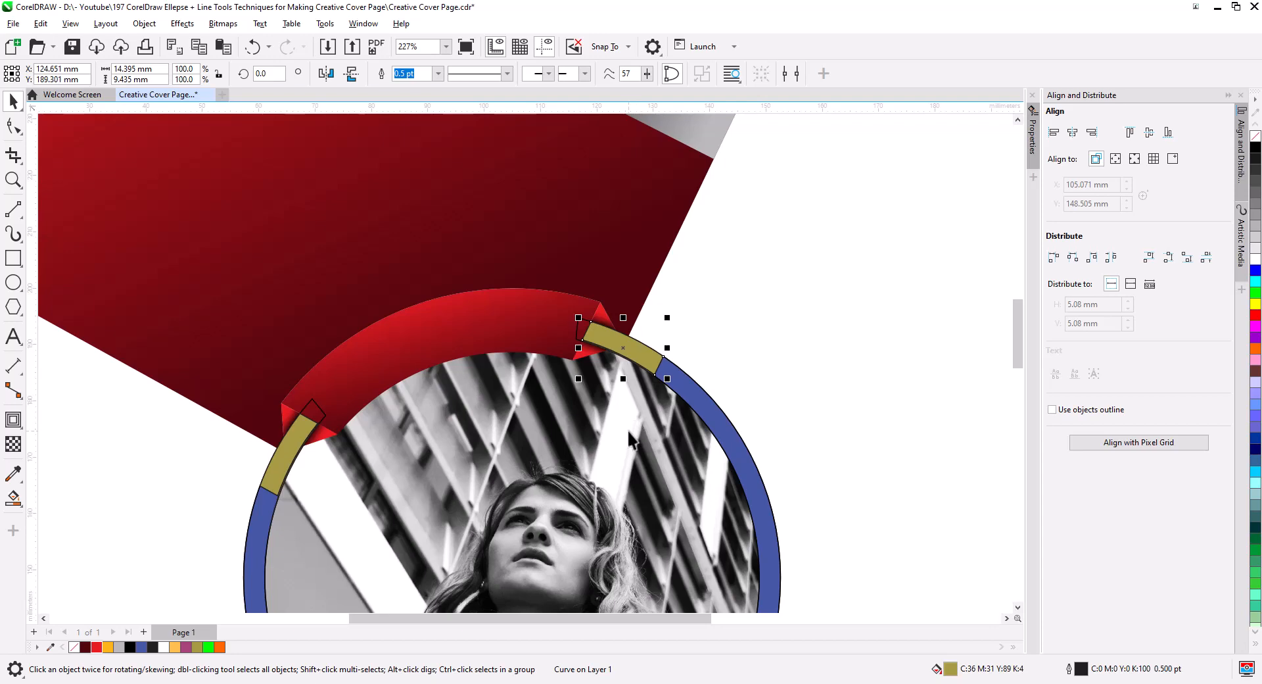
left_click_drag(629, 432, 586, 364)
scroll(582, 368, "down", 3)
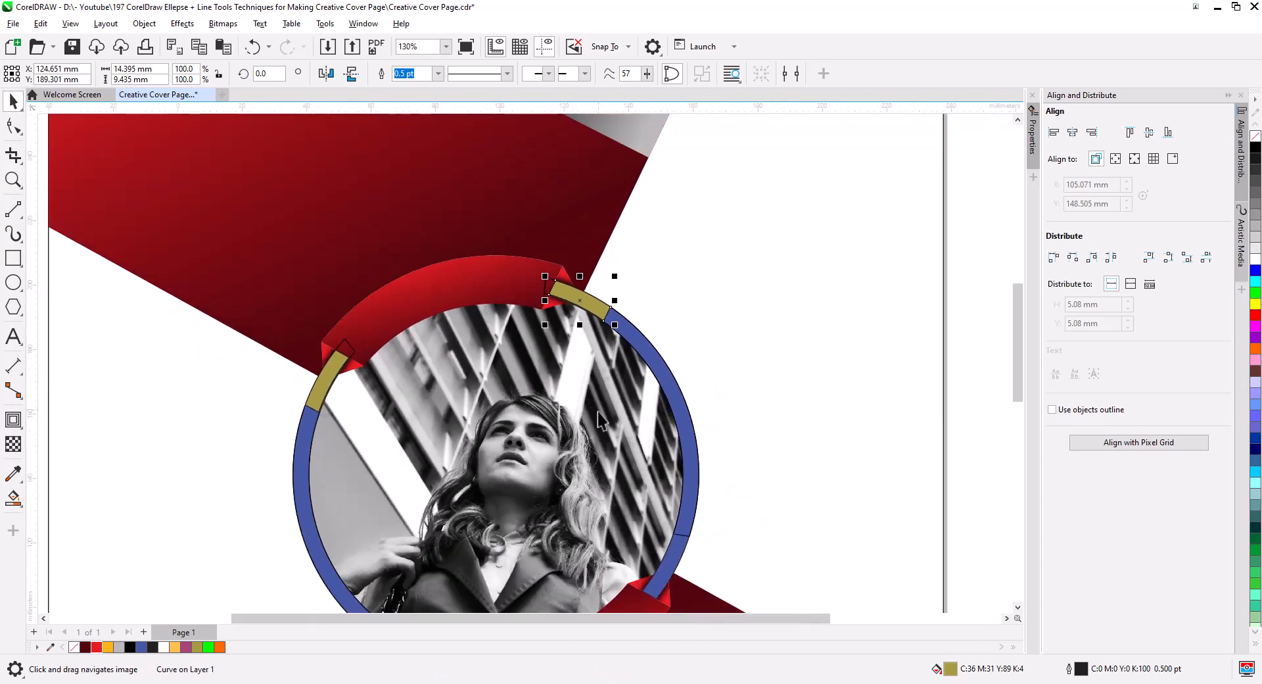
scroll(598, 409, "up", 1)
left_click(800, 385)
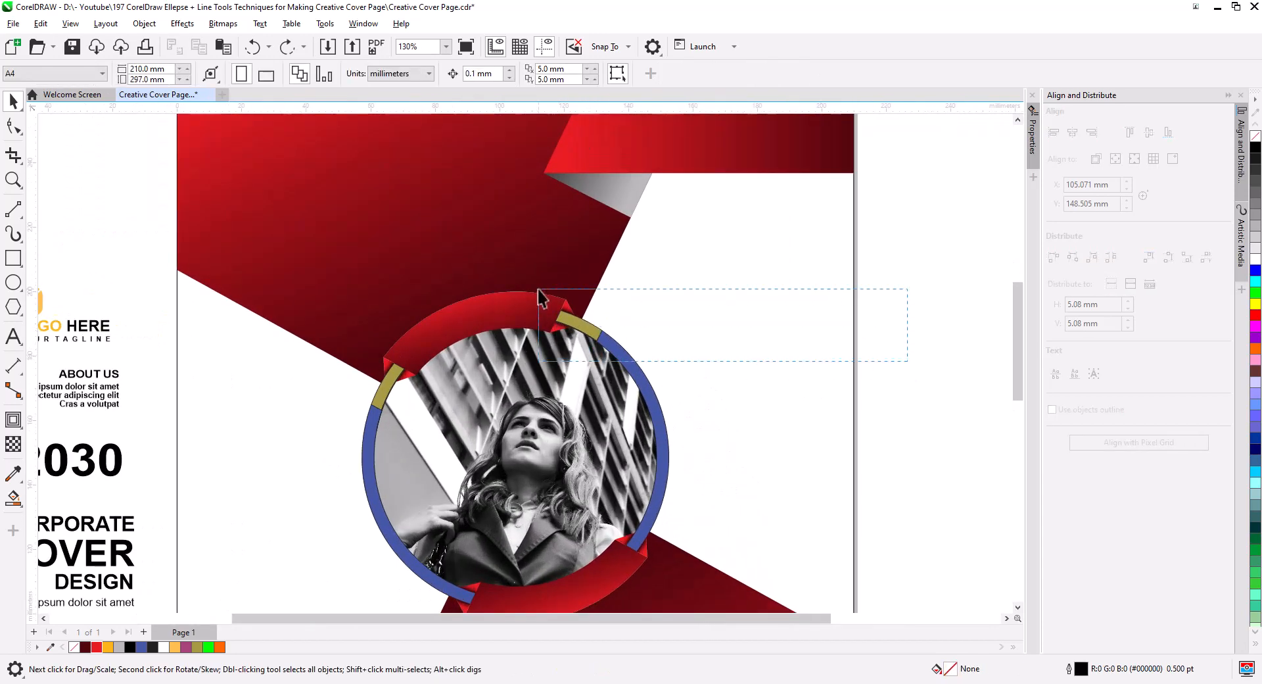
Weld the two olive pieces at the upper-right fold together and weld the result to the right blue ring segment.
left_click_drag(543, 293, 602, 343)
scroll(570, 325, "up", 3)
scroll(567, 337, "up", 2)
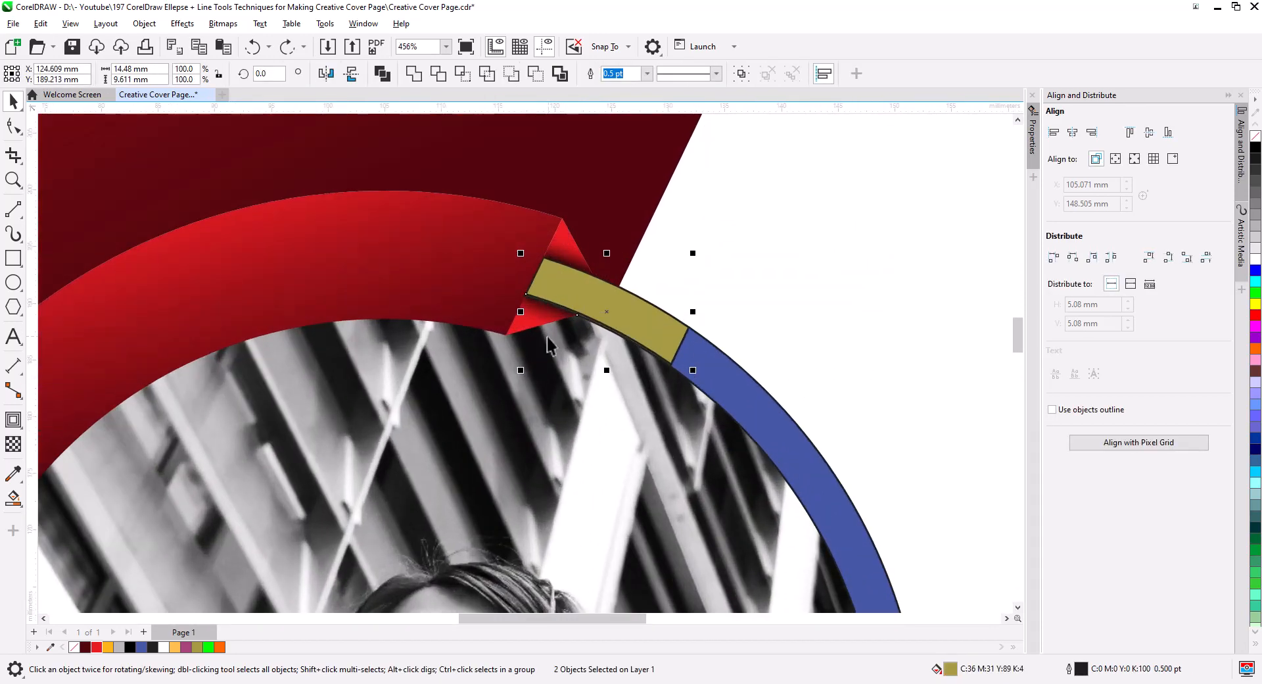
left_click(414, 75)
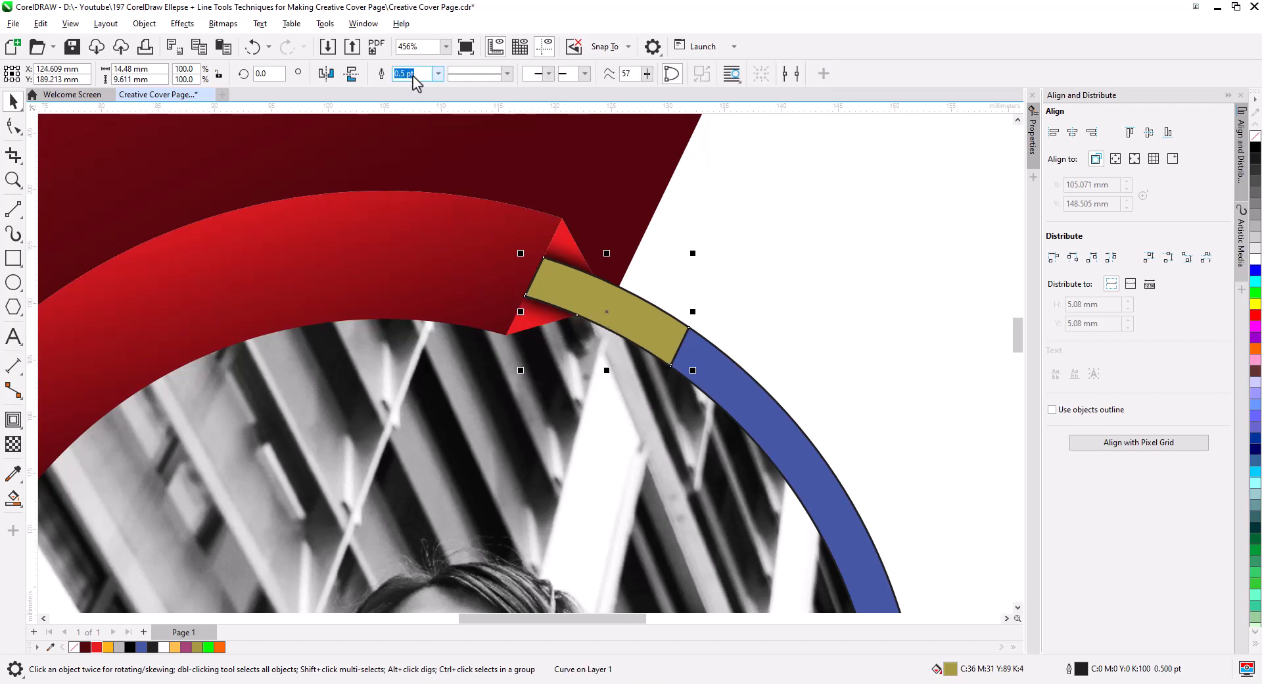
left_click(735, 393, "shift")
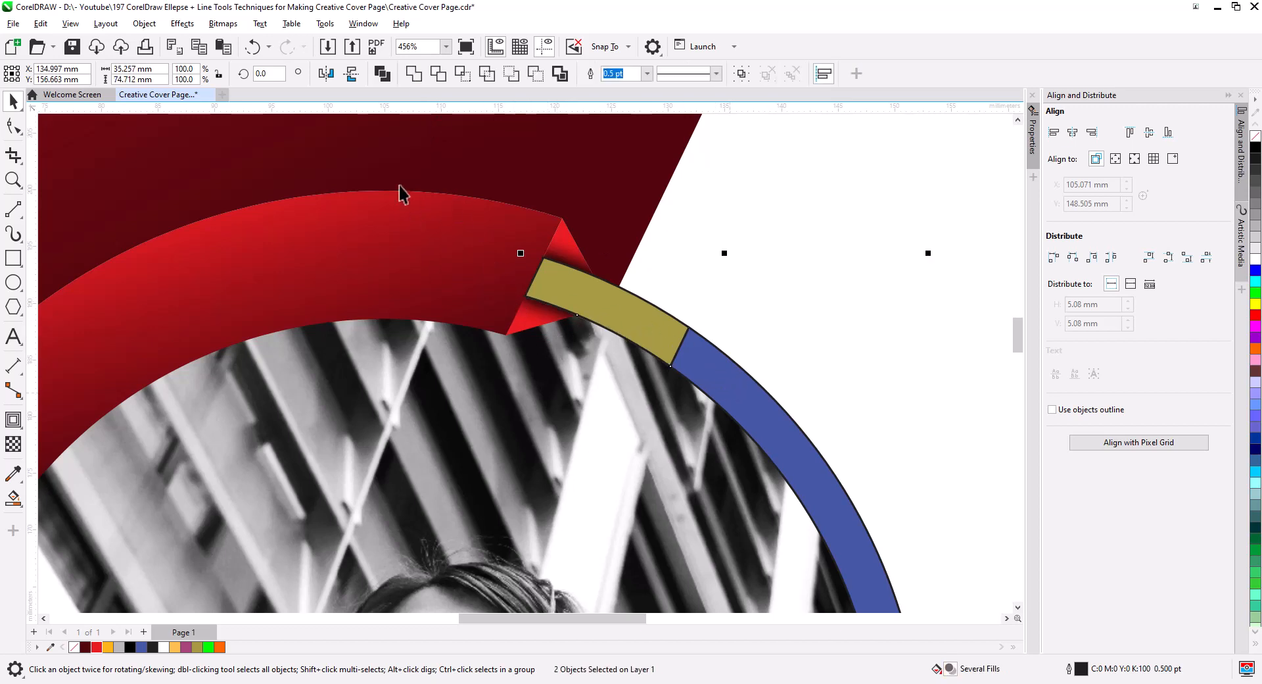
left_click(412, 75)
scroll(557, 361, "down", 3)
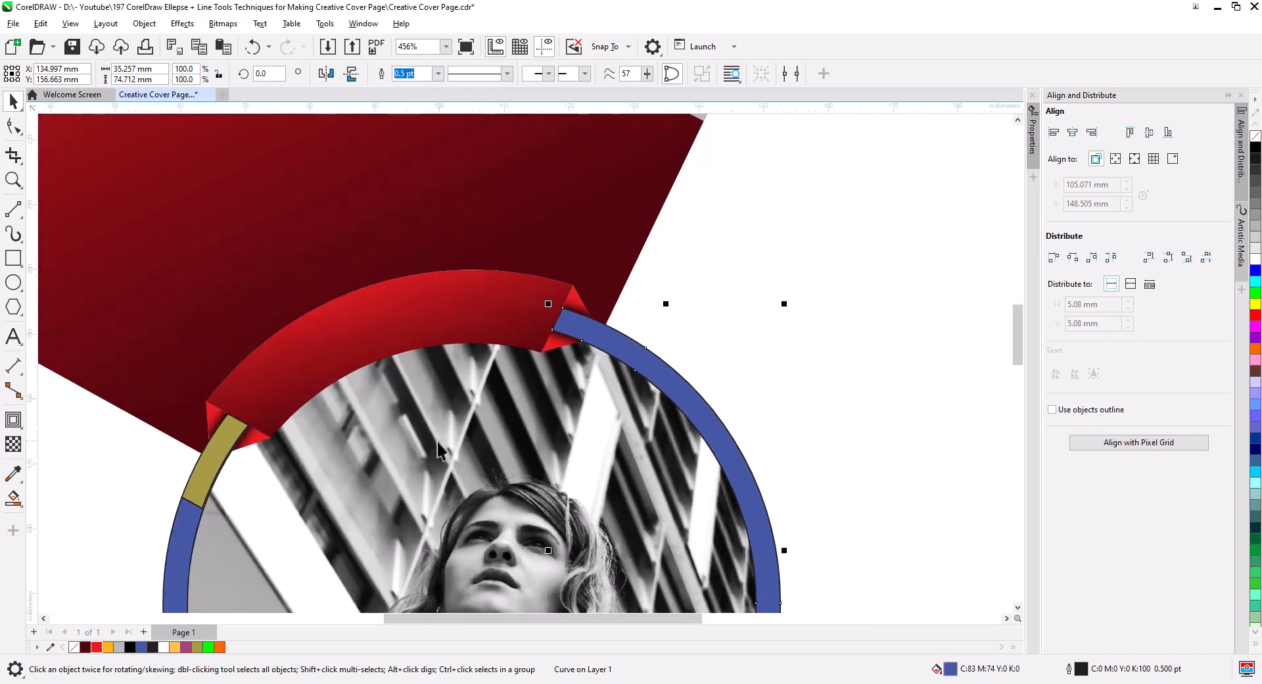
Weld the two olive pieces at the upper-left fold together and weld the result to the left blue ring segment.
left_click_drag(174, 239, 673, 455)
scroll(681, 381, "up", 8)
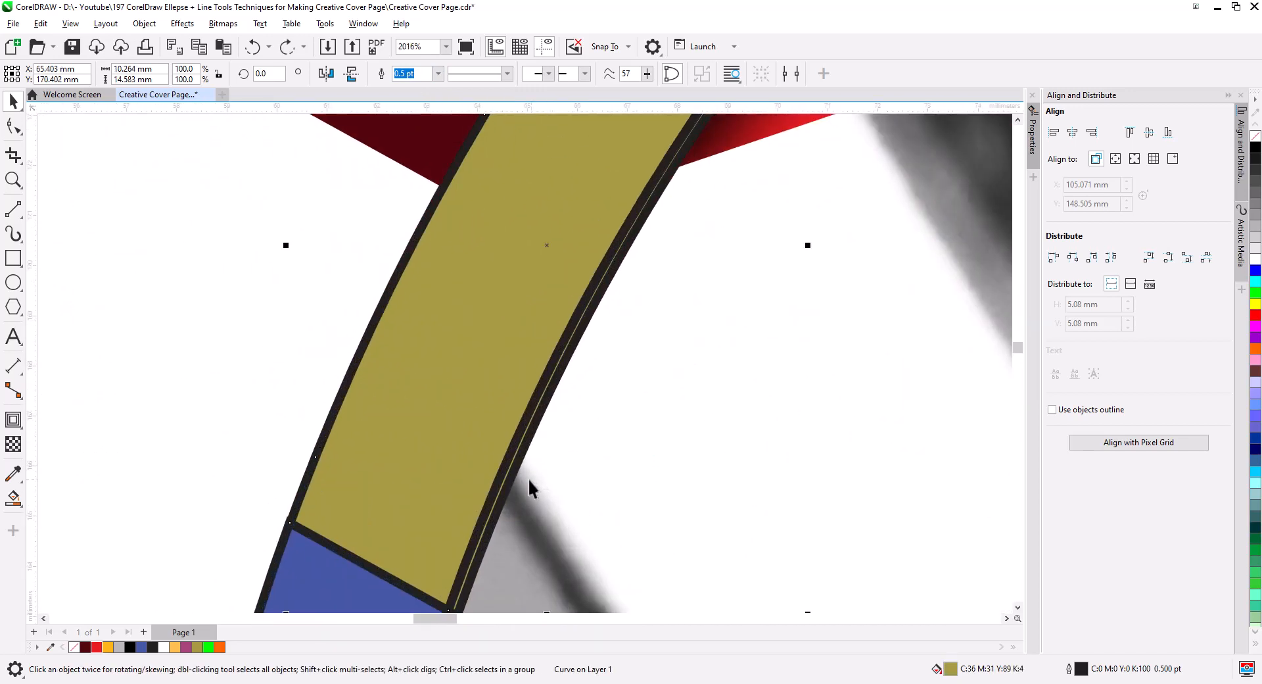
left_click(514, 467)
left_click(468, 401, "shift")
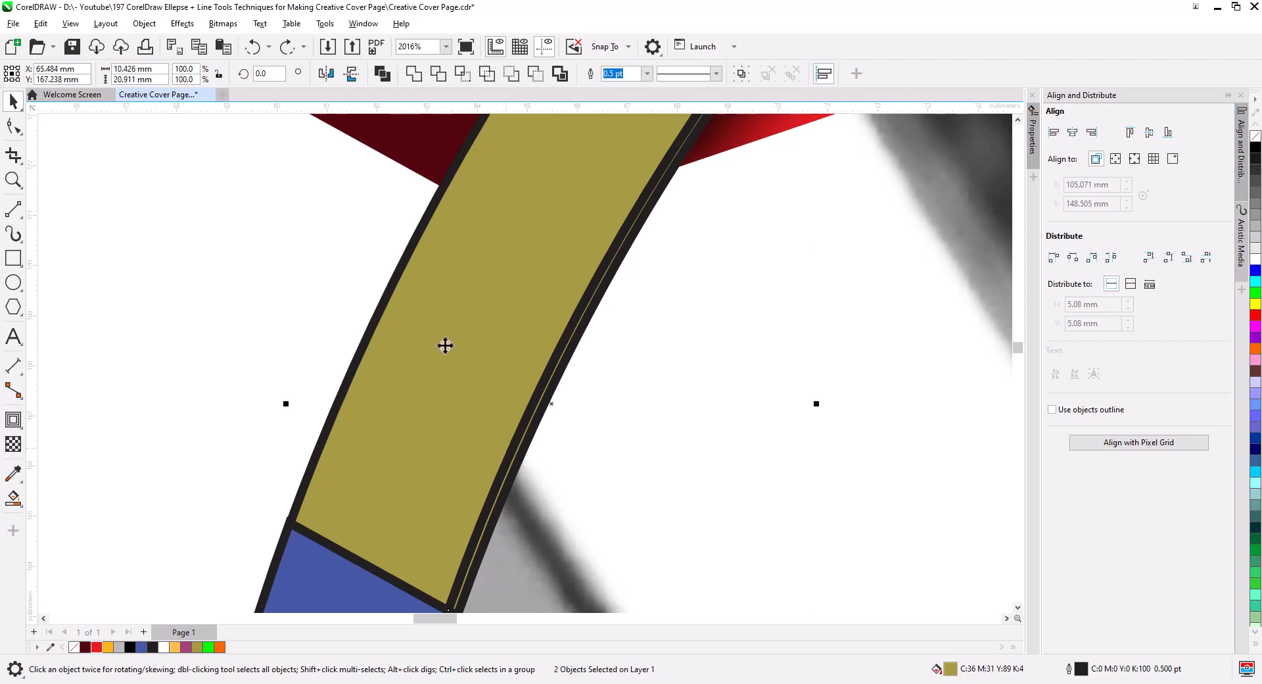
left_click(414, 73)
scroll(538, 385, "down", 2)
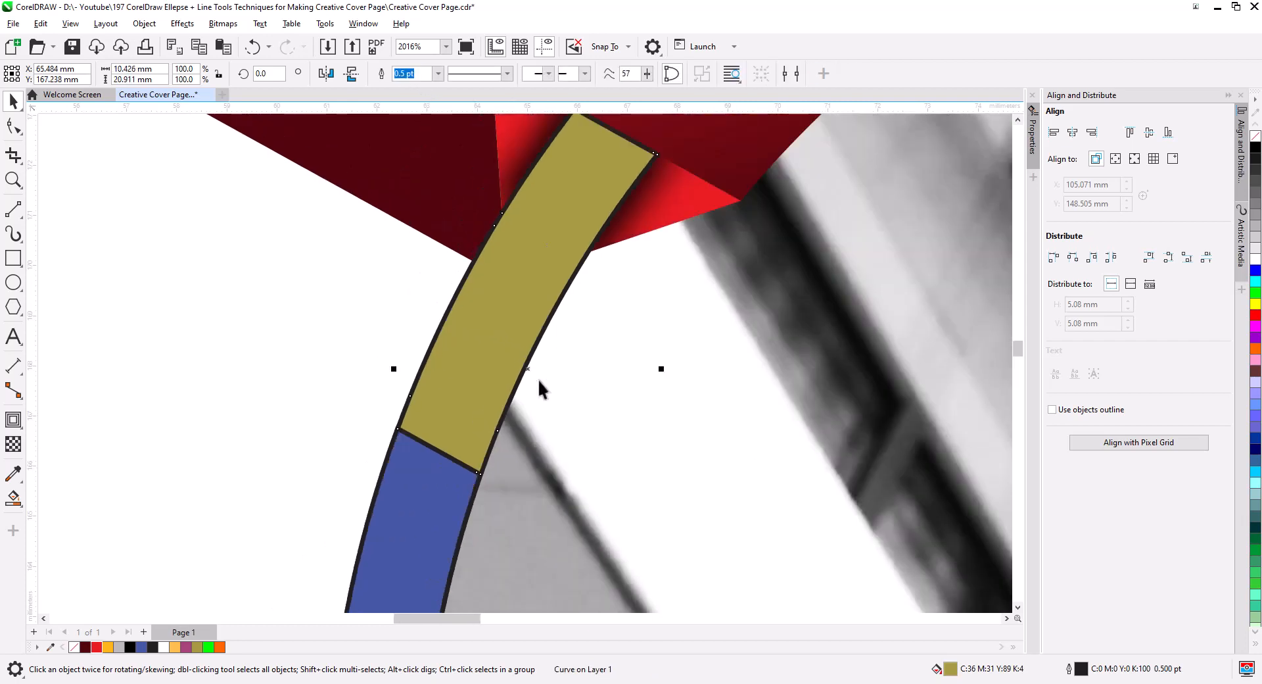
scroll(552, 375, "down", 1)
left_click(453, 421, "shift")
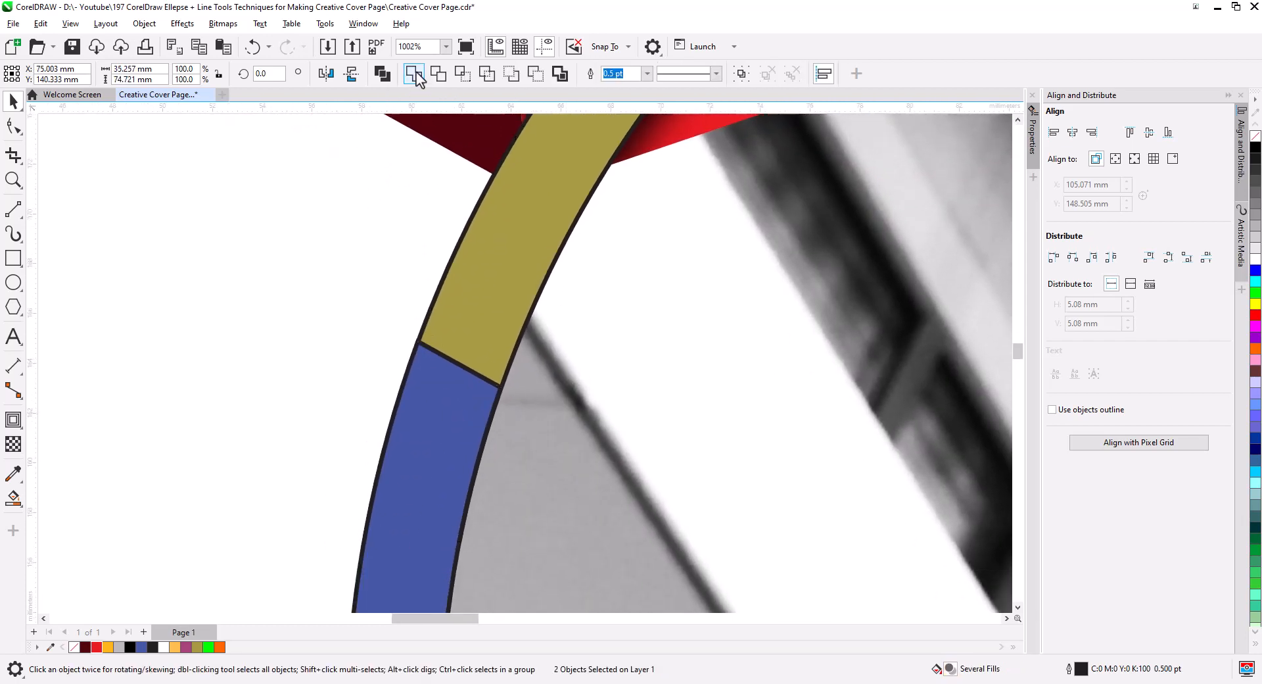
scroll(529, 299, "down", 5)
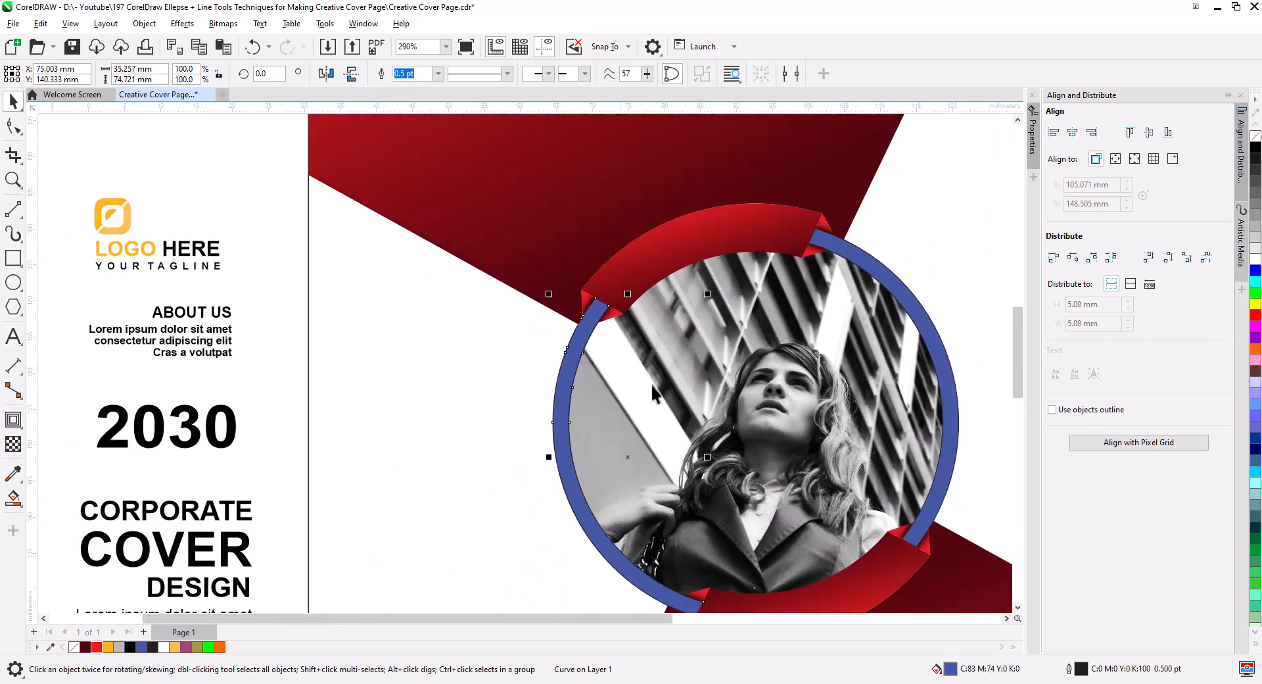
Fill both blue ring segments around the photo with grey (R185 G185 B185) and remove their outlines.
left_click_drag(733, 405, 579, 337)
left_click(388, 398)
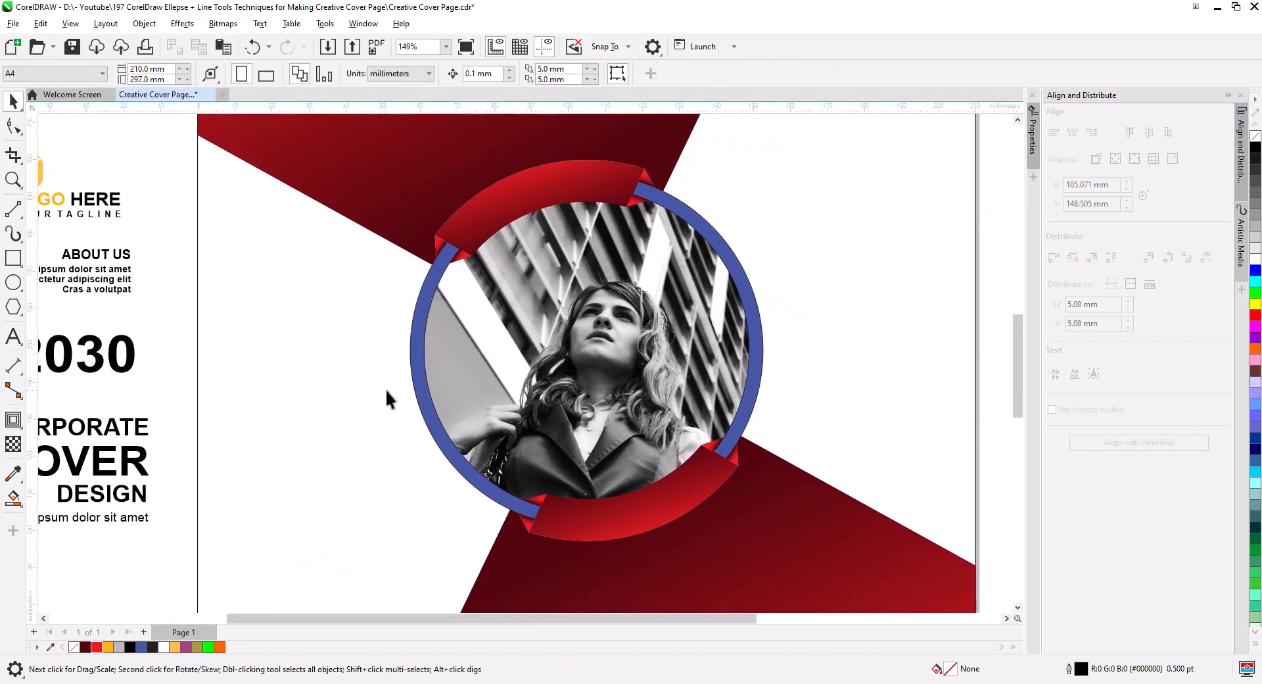
left_click(417, 392)
left_click(755, 325, "shift")
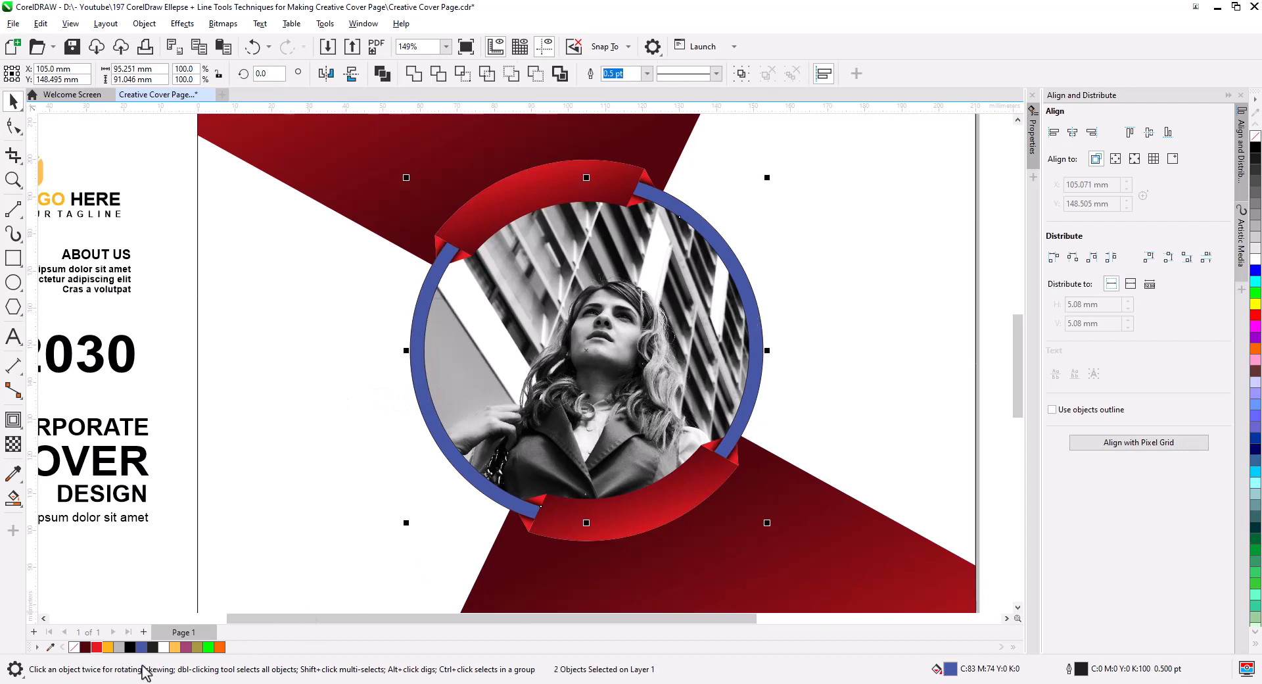
left_click(120, 647)
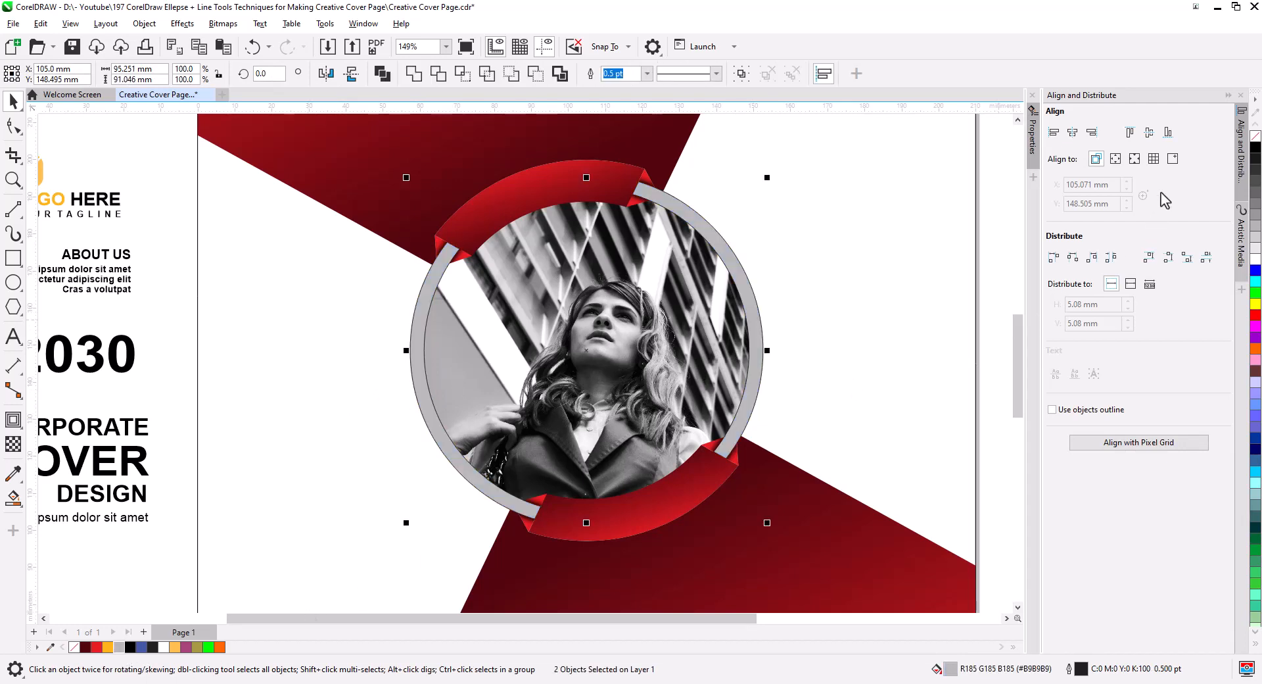
right_click(1256, 136)
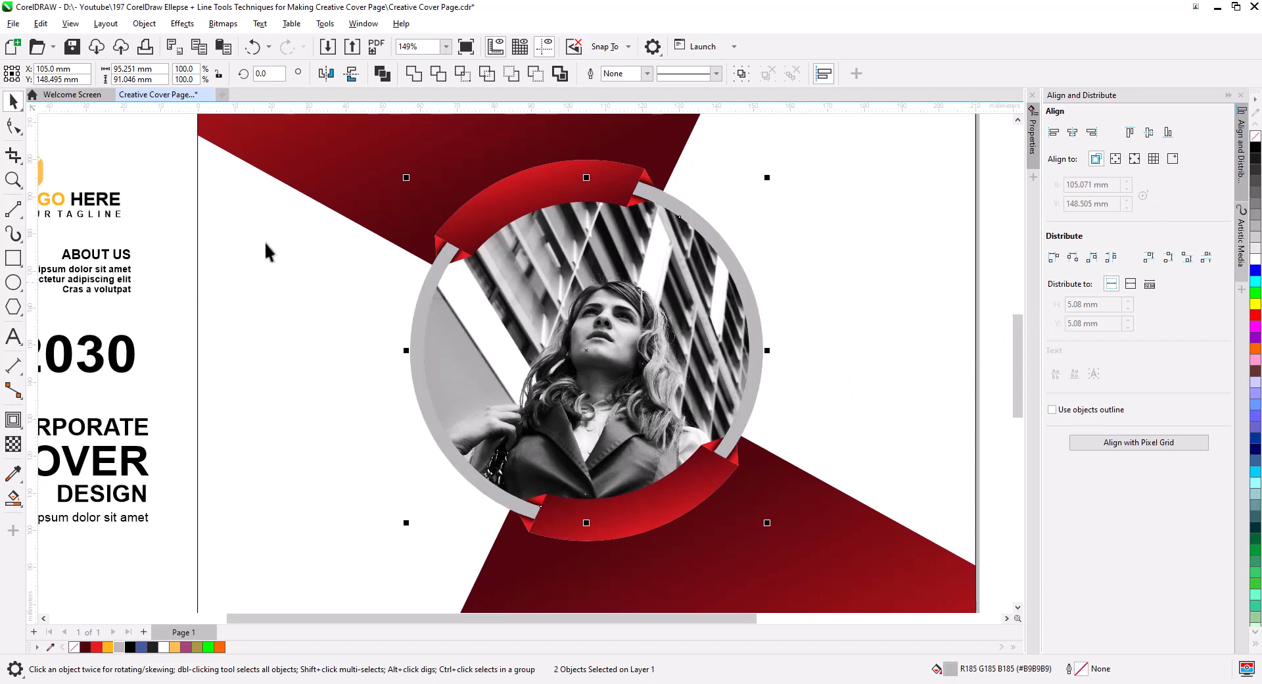
left_click(165, 184)
Fill the page-sized background rectangle with light grey (R230 G230 B230).
scroll(496, 371, "down", 2)
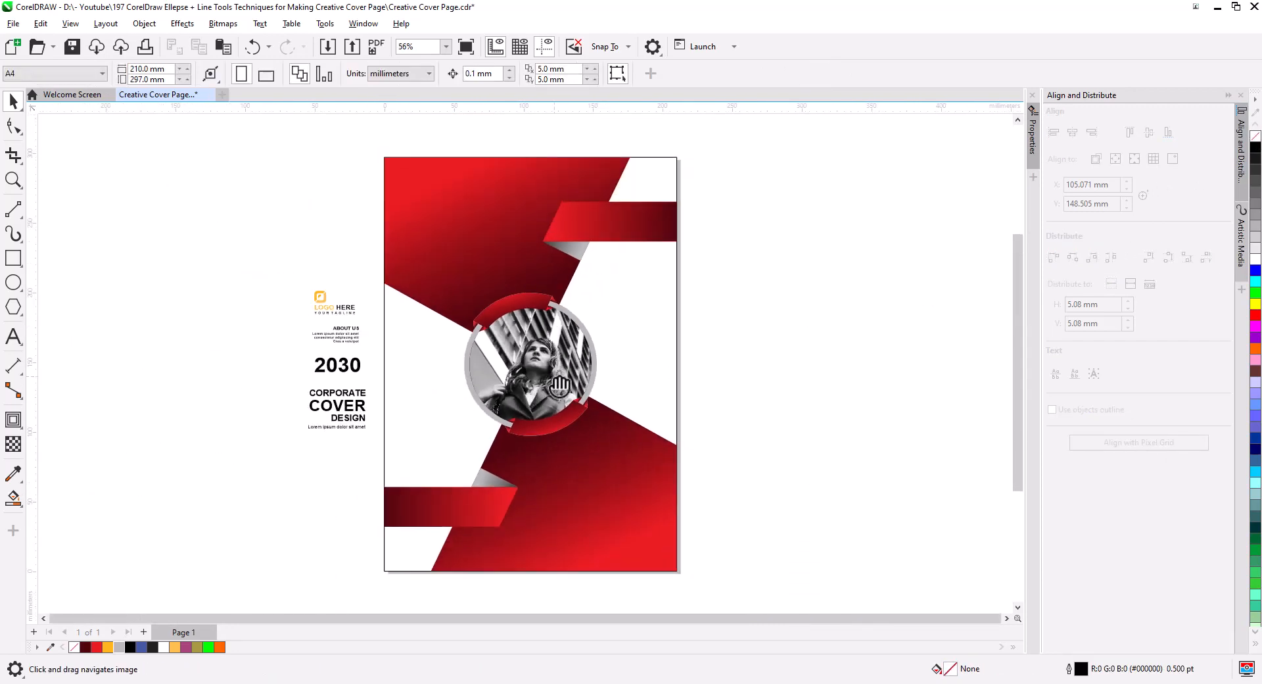
left_click_drag(560, 383, 566, 402)
scroll(755, 377, "up", 2)
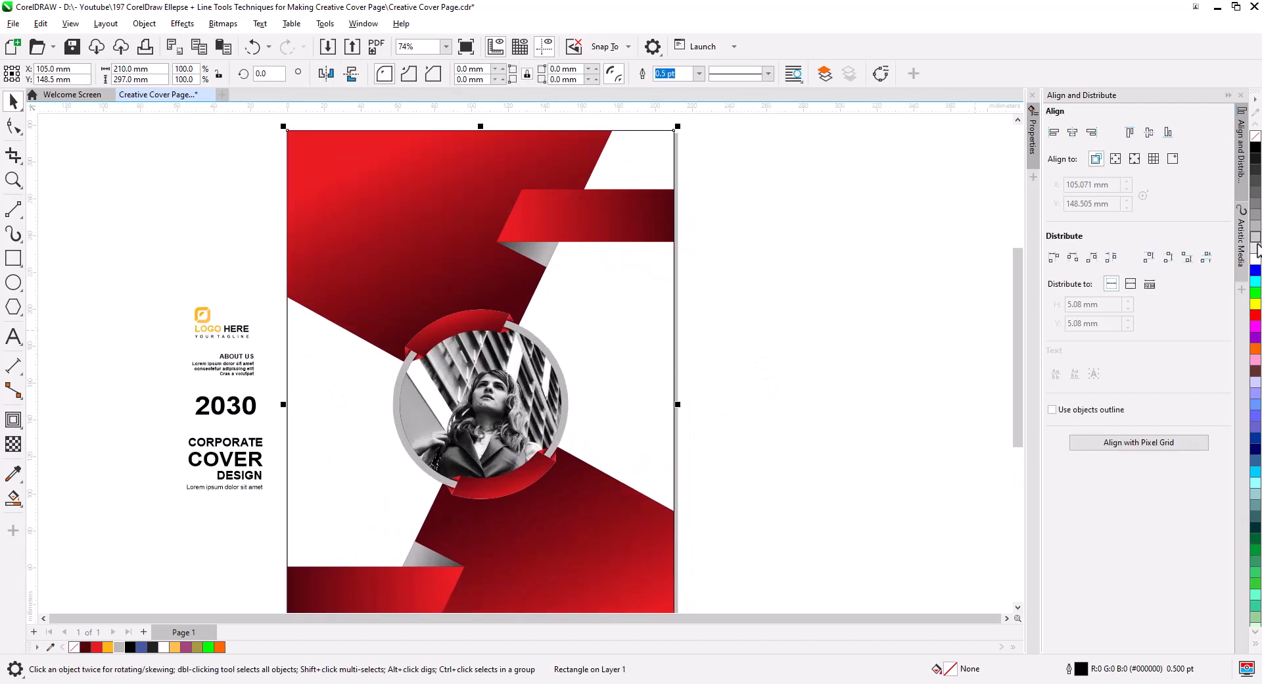
left_click(1255, 259)
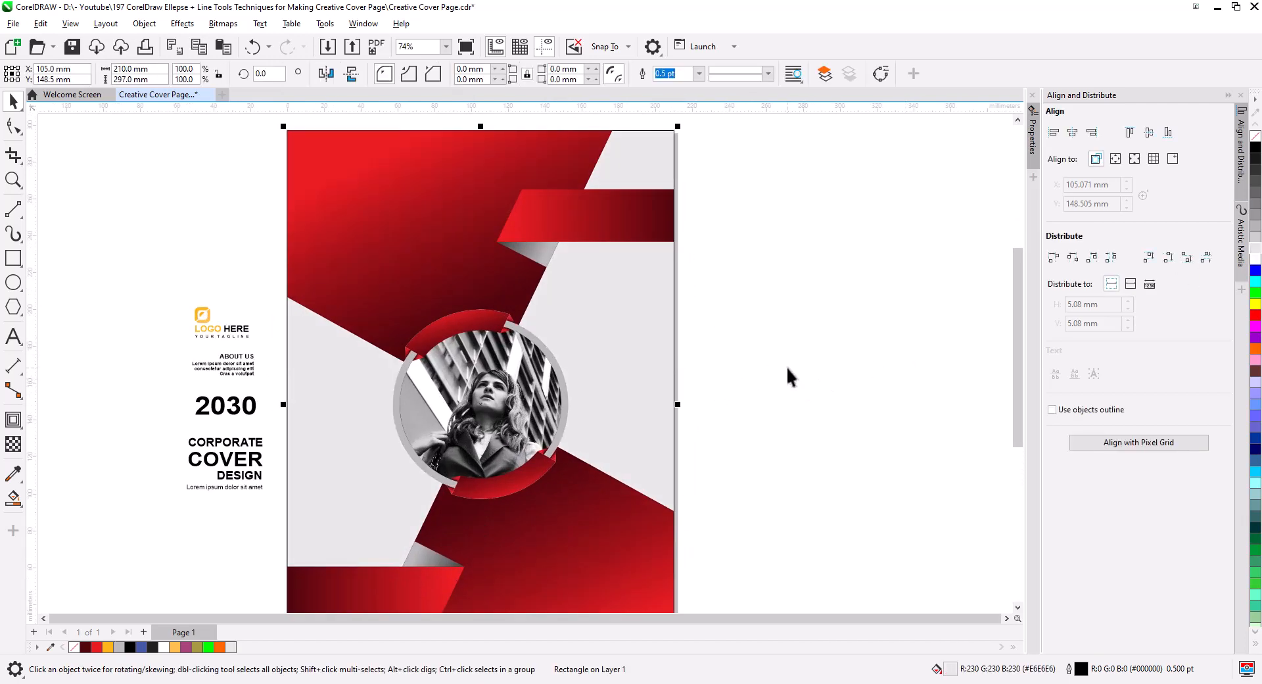
Move the logo with its tagline onto the page's upper-left red area and the ABOUT US text onto the upper-right banner.
scroll(789, 376, "down", 1)
left_click_drag(815, 416, 851, 393)
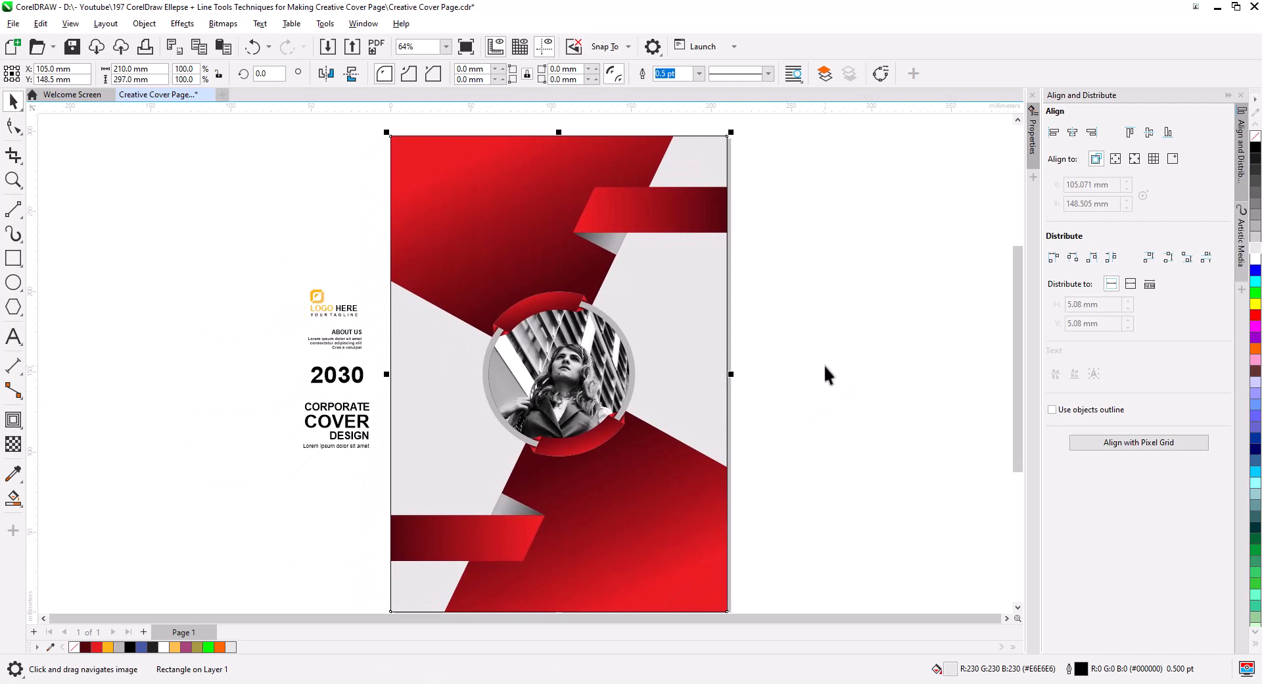
scroll(668, 341, "down", 1)
scroll(585, 329, "up", 2)
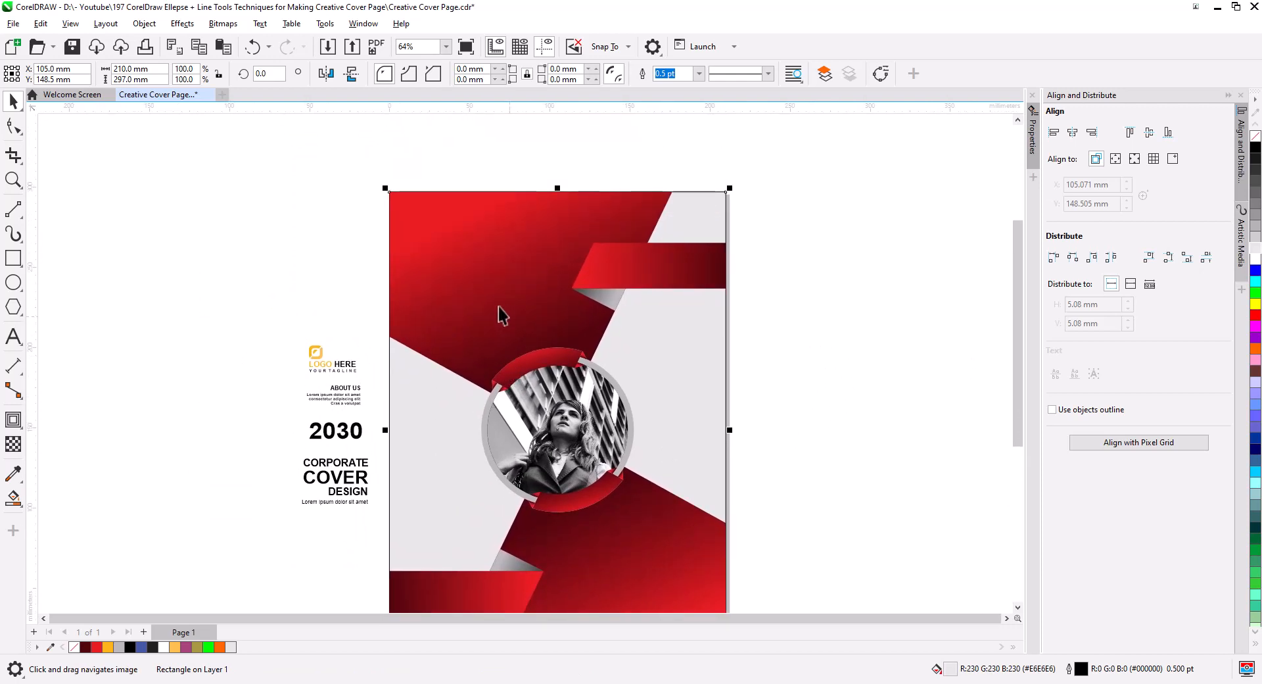
scroll(503, 309, "up", 4)
scroll(460, 329, "up", 1)
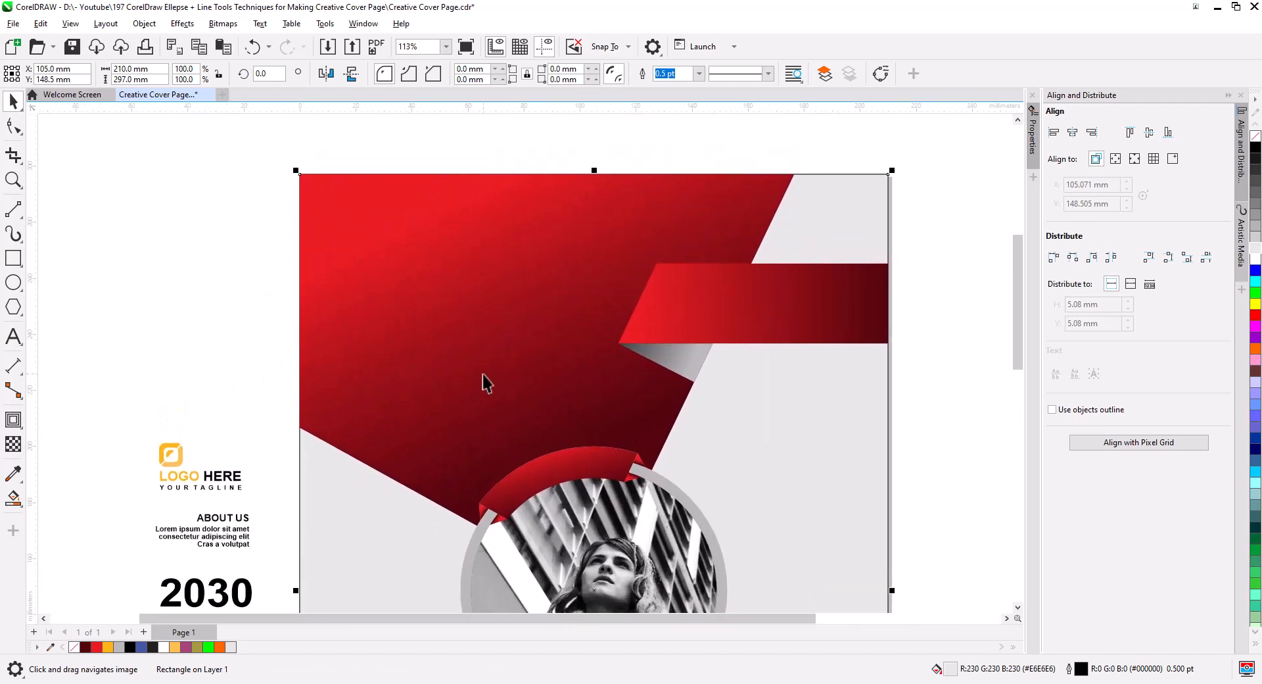
left_click(257, 492)
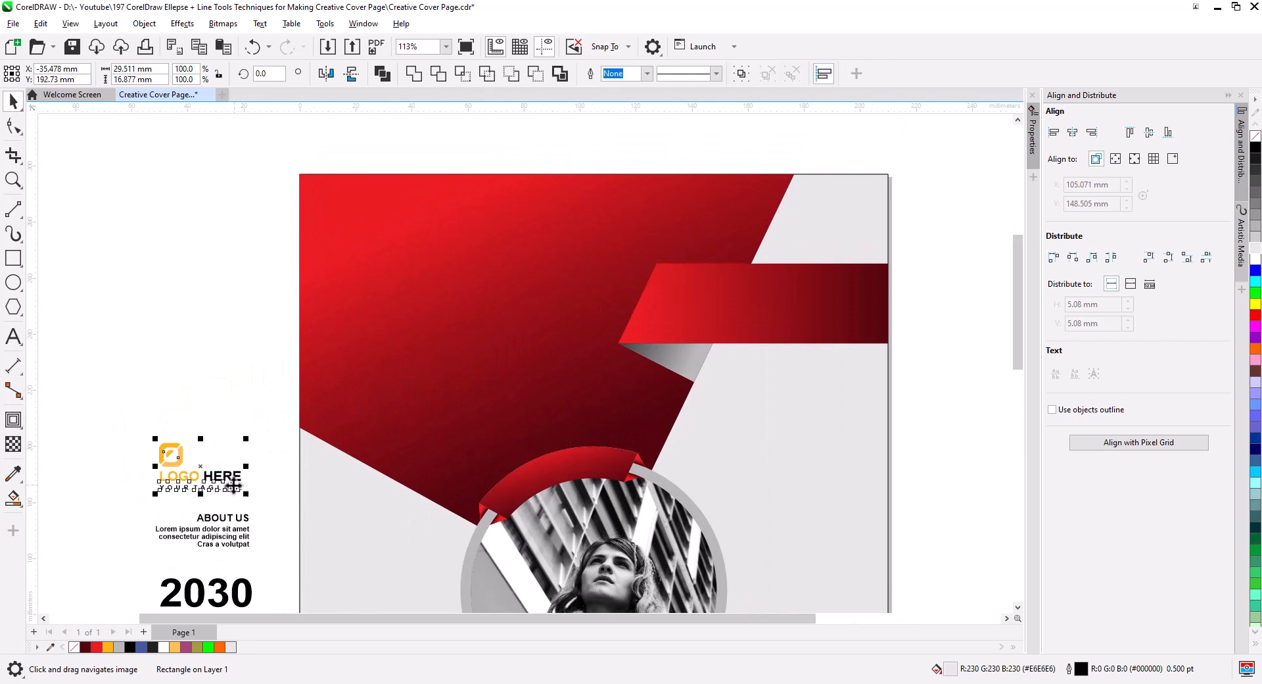
scroll(209, 495, "down", 3)
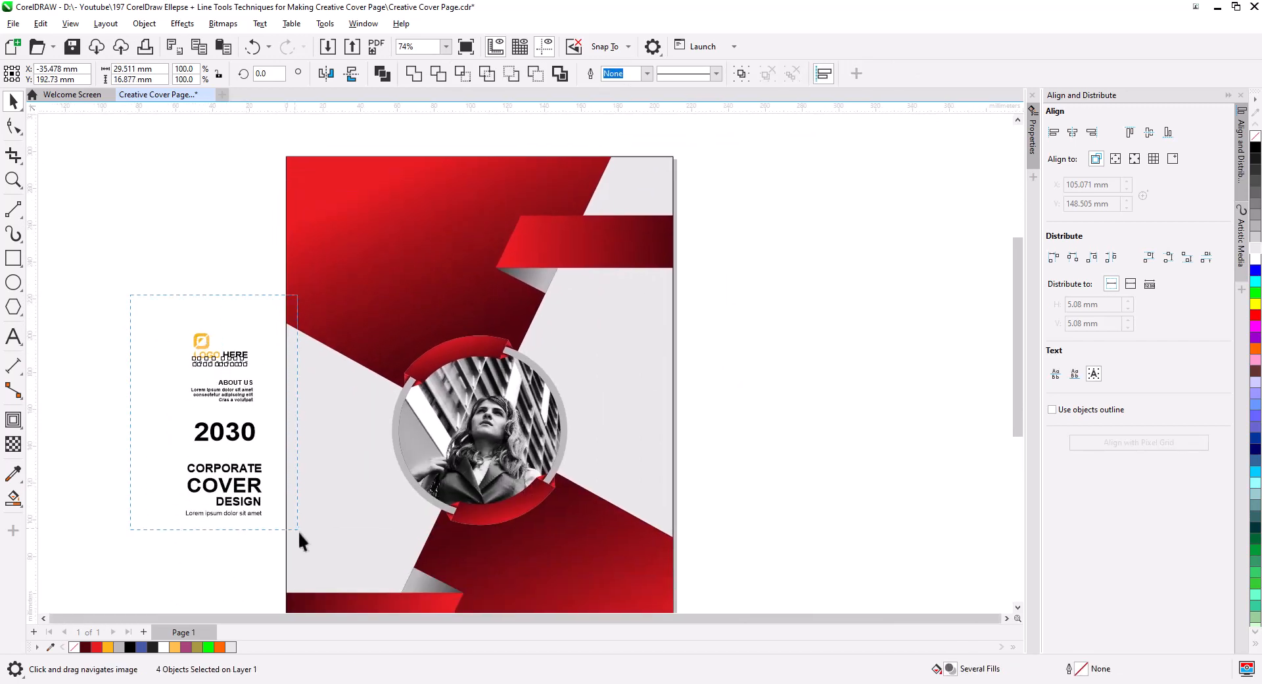
left_click_drag(299, 533, 271, 522)
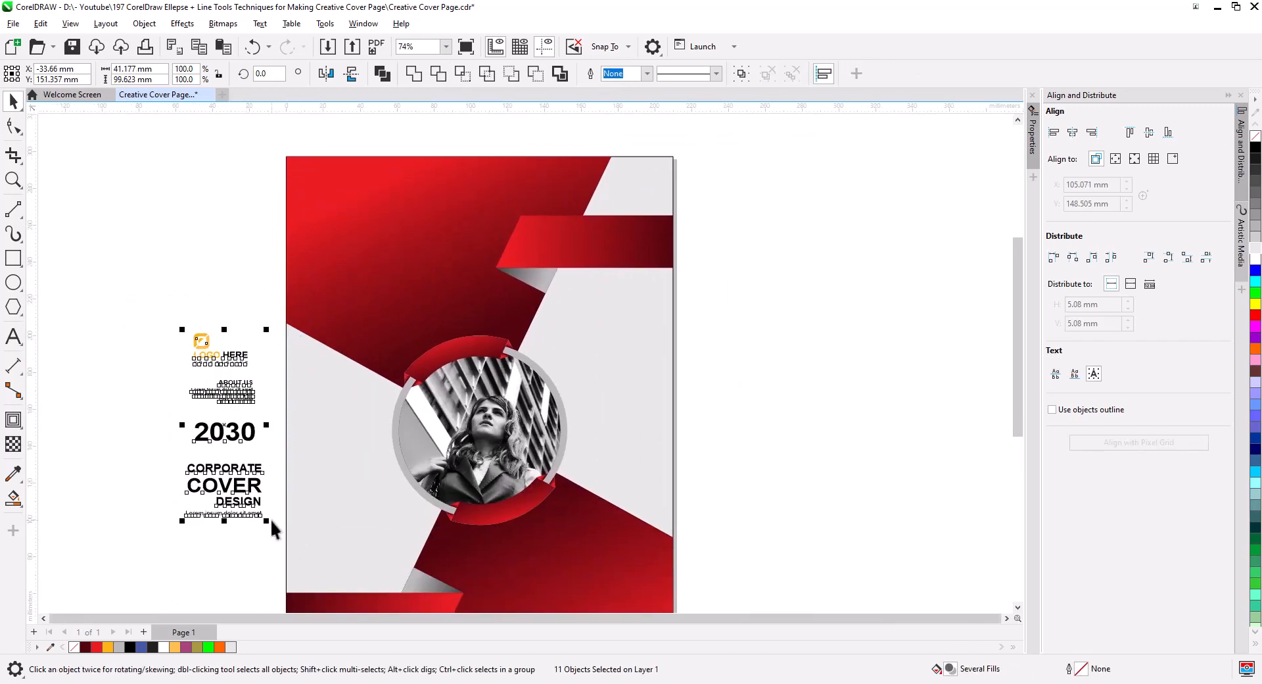
mouse_move(158, 319)
left_mouse_down()
mouse_move(267, 374)
mouse_move(384, 214)
mouse_move(361, 217)
left_mouse_up()
mouse_move(157, 362)
left_mouse_down()
mouse_move(158, 405)
mouse_move(257, 406)
mouse_move(514, 313)
mouse_move(605, 248)
left_mouse_up()
left_click_drag(218, 142, 634, 279)
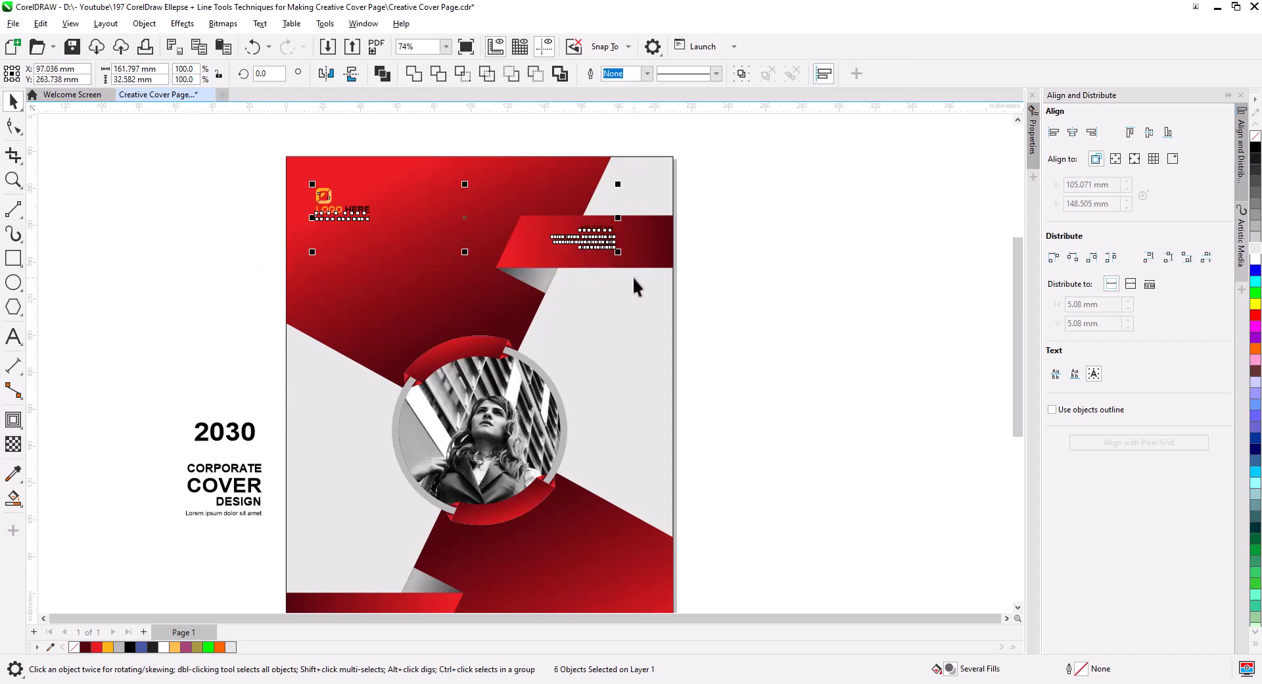
left_click(785, 276)
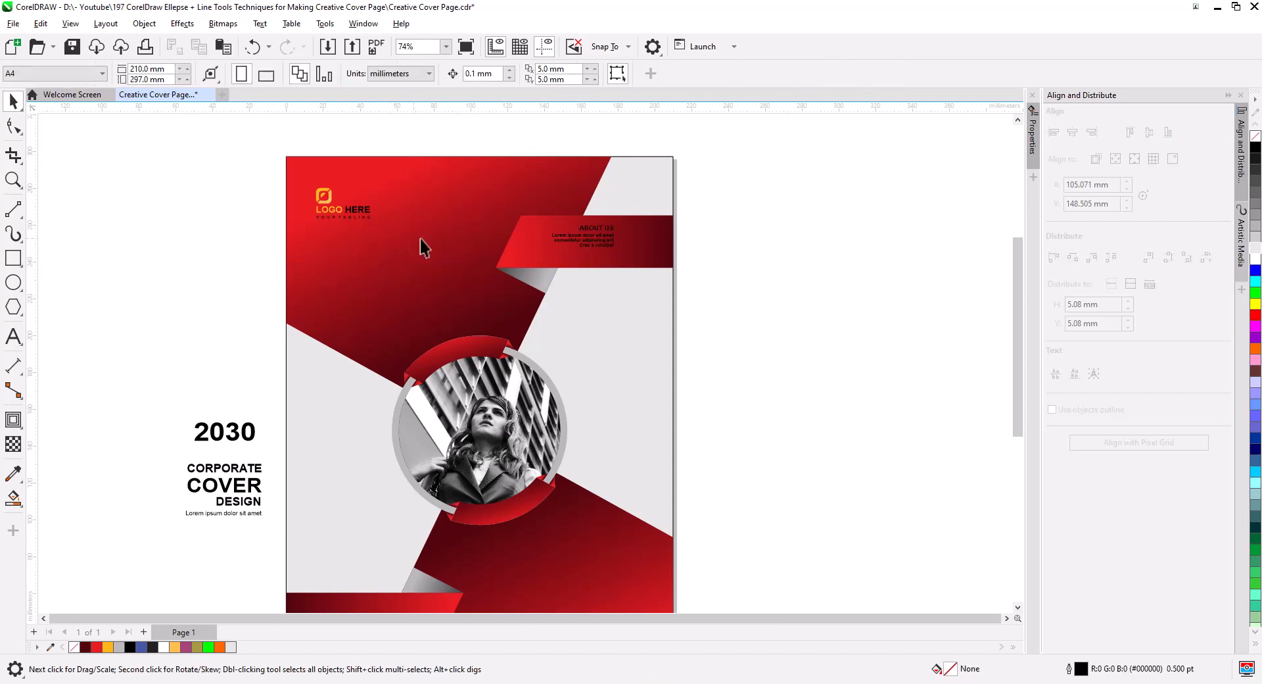
Enlarge the ABOUT US heading and its paragraph to about 57.6 × 20.8 mm and position them inside the upper-right banner.
scroll(629, 243, "up", 3)
left_click_drag(805, 273, 424, 208)
left_click_drag(597, 272, 751, 310)
left_click_drag(669, 259, 643, 249)
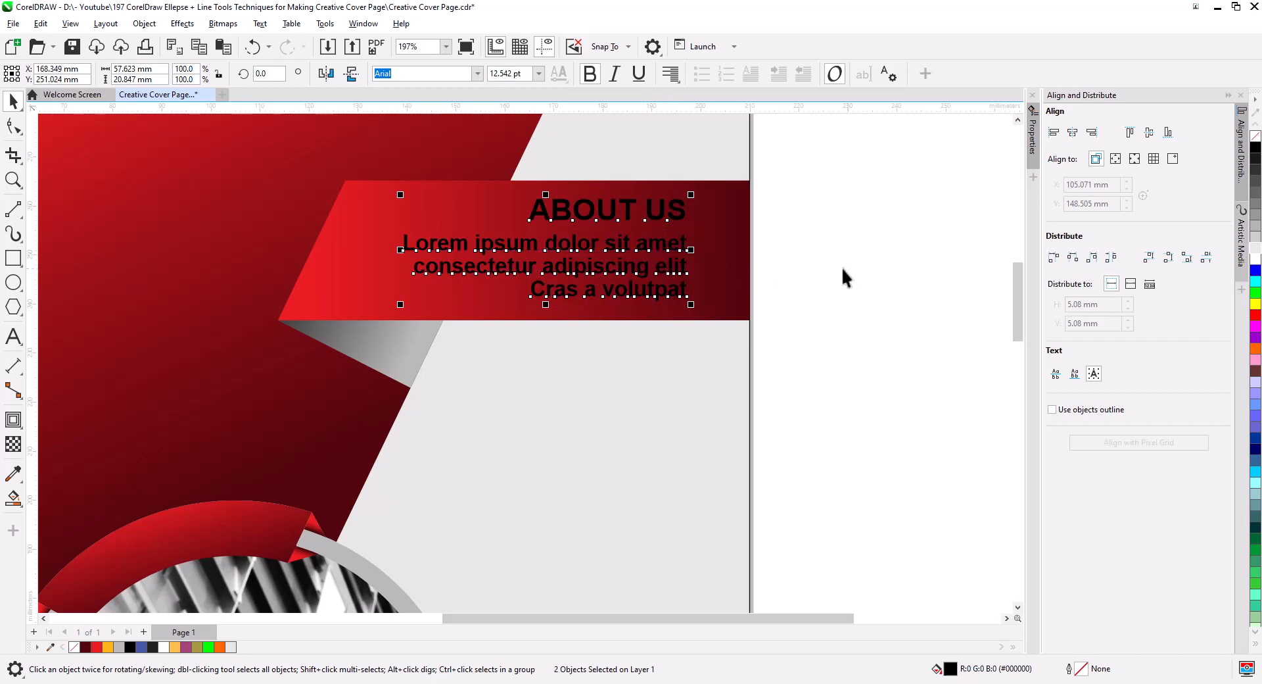
left_click(841, 267)
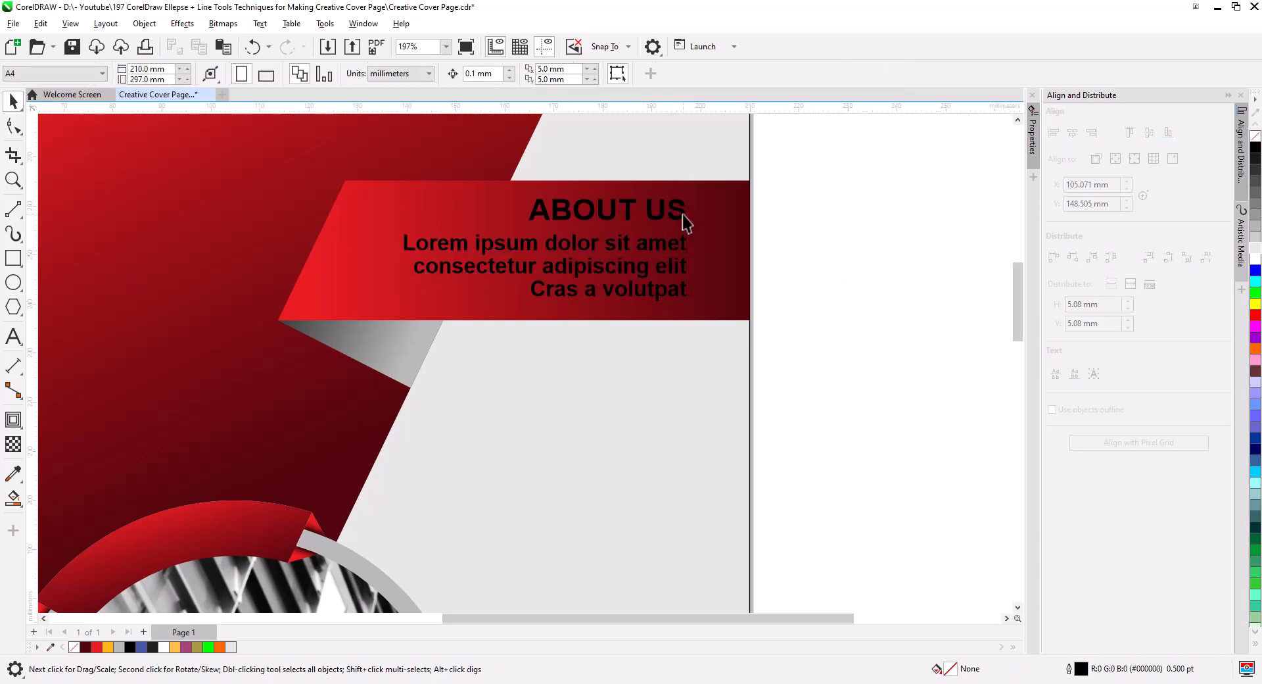
Colour the ABOUT US heading yellow-orange like the logo and its paragraph white.
left_click(108, 647)
left_click(626, 243)
left_click(1255, 259)
left_click(833, 302)
Colour the word HERE in the logo and the YOUR TAGLINE text below it white.
scroll(832, 303, "down", 3)
left_click_drag(679, 336, 695, 385)
scroll(407, 286, "up", 2)
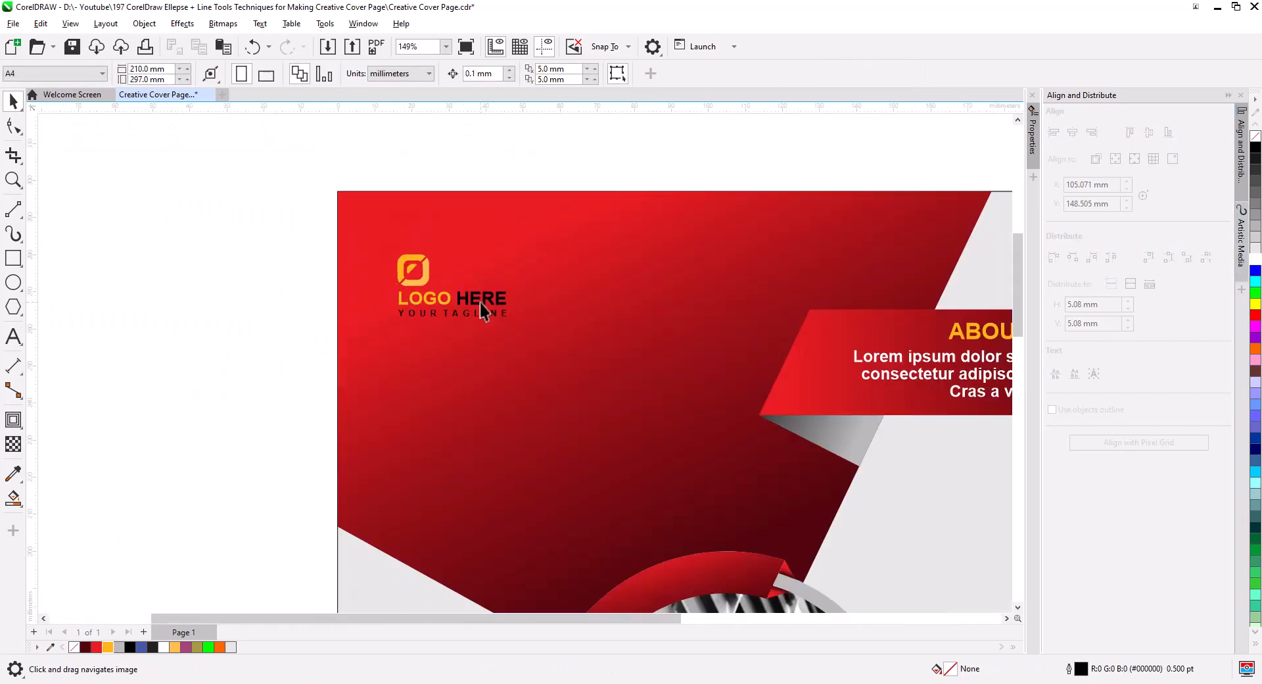
left_click(480, 302)
left_click(1255, 259)
left_click(454, 314)
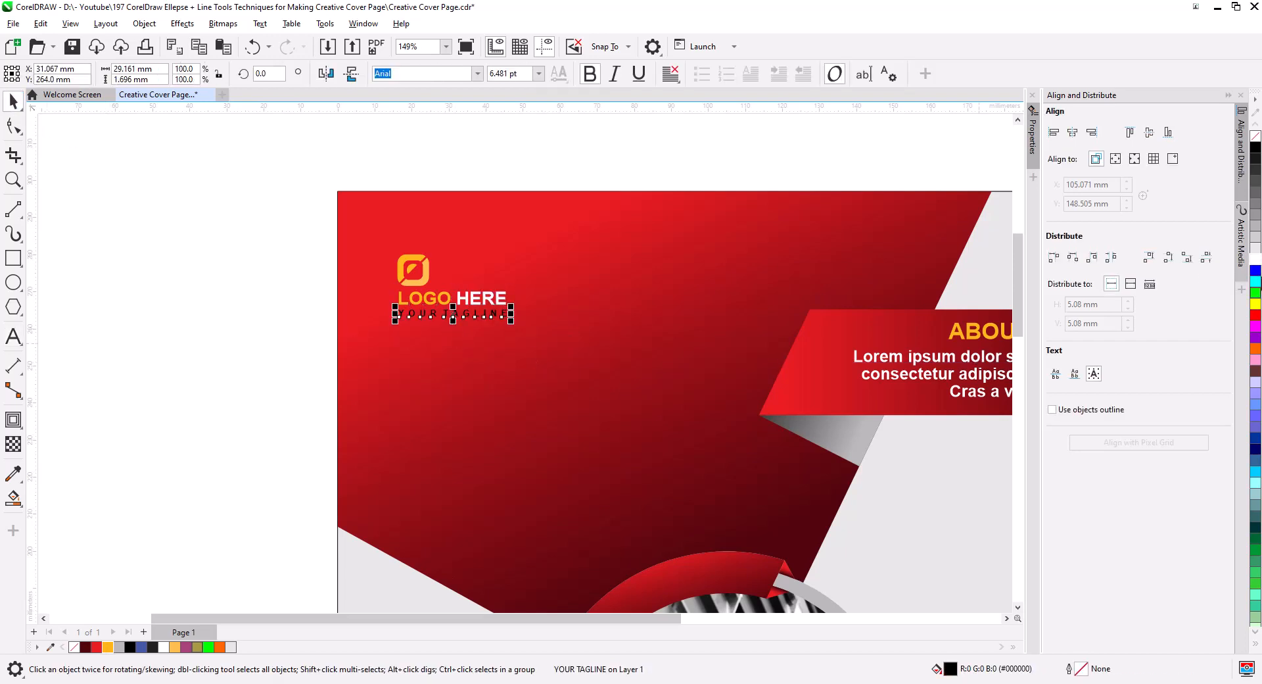
left_click(1255, 259)
Enlarge the logo together with its tagline and reposition it in the page's upper-left red area.
left_click_drag(293, 243, 543, 345)
left_click_drag(510, 321, 545, 337)
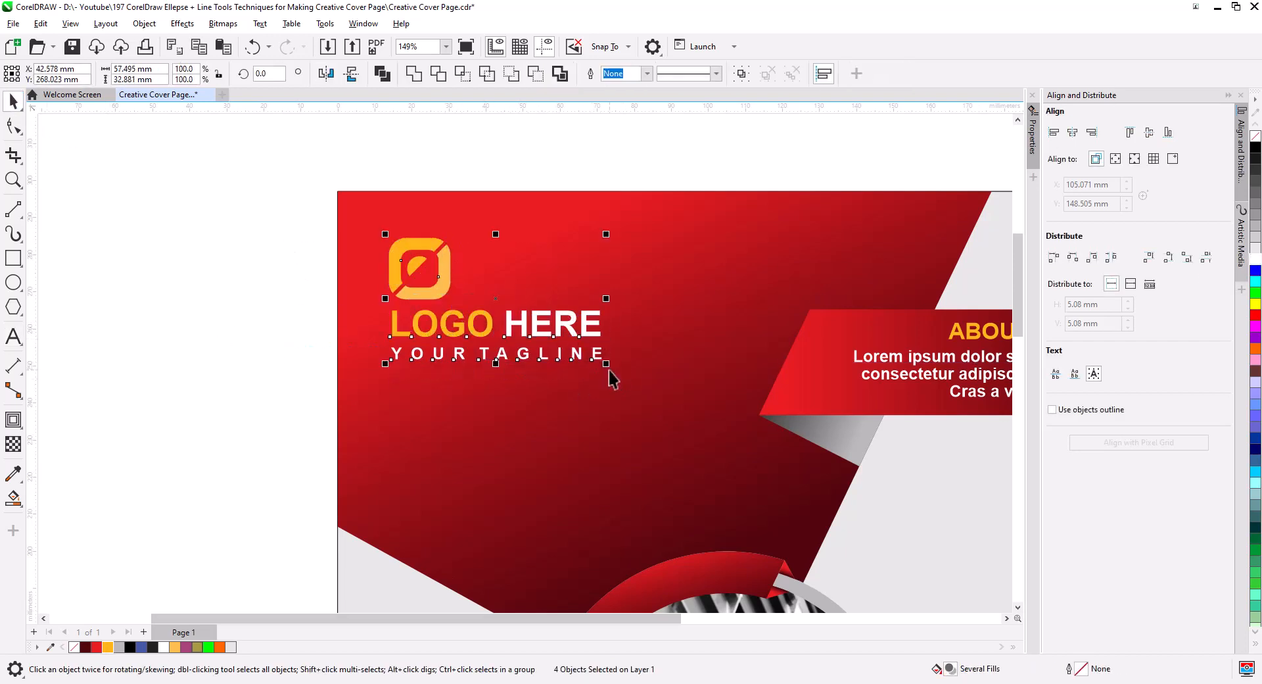
left_click_drag(614, 378, 558, 361)
key("Escape")
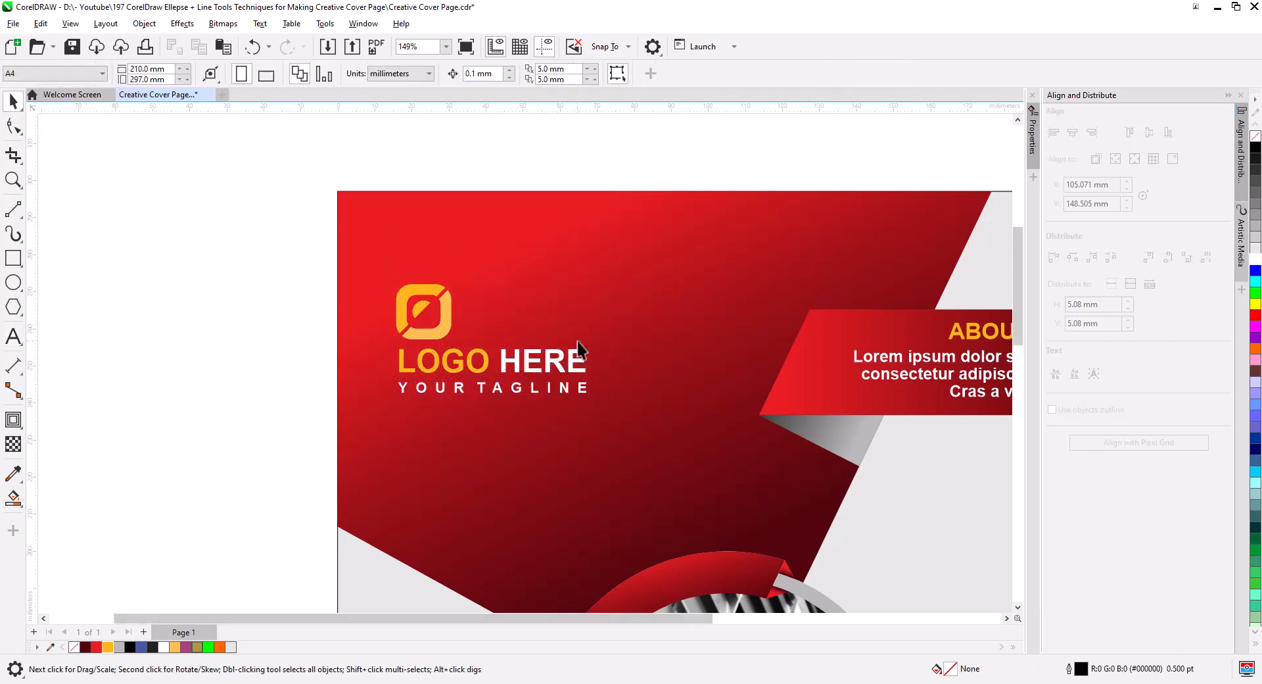
Place 2030 at about 45.4 × 14.2 mm on the lower-left banner and move the CORPORATE COVER DESIGN text onto the lower-right red area.
key("shift+F4")
scroll(254, 274, "down", 1)
left_click_drag(226, 256, 343, 388)
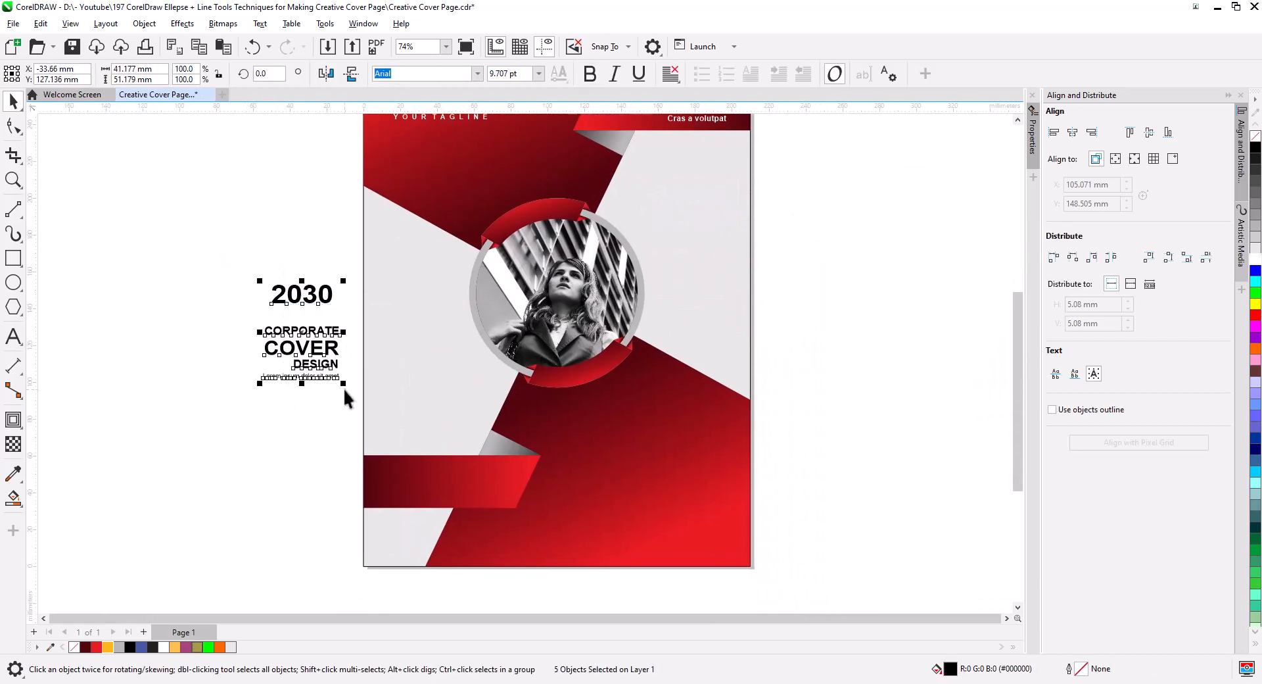
left_click_drag(316, 302, 509, 482)
key("Escape")
scroll(481, 491, "up", 2)
Colour the digits 30 of the banner's 2030 yellow-orange and the digits 20 white.
double_click(439, 483)
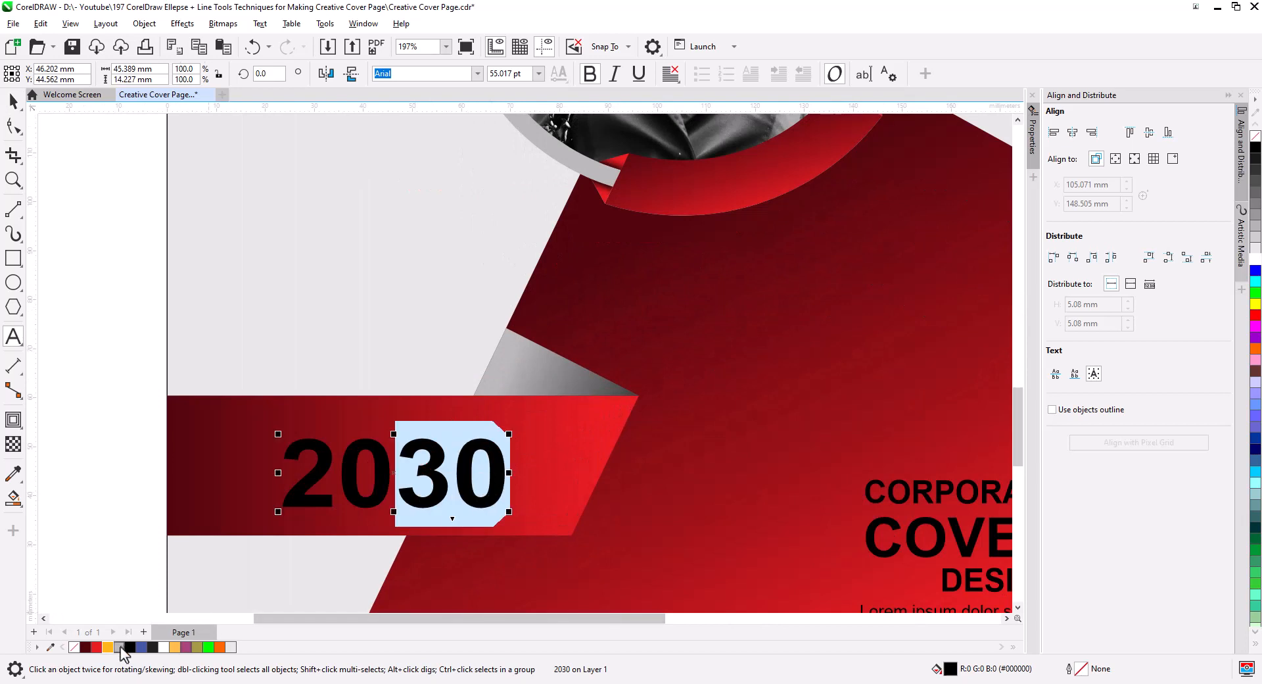
left_click(107, 646)
left_click_drag(280, 482, 394, 482)
left_click(163, 646)
Widen the character spacing of 2030 and centre it vertically in the lower-left banner.
key("F10")
left_click_drag(517, 524, 540, 524)
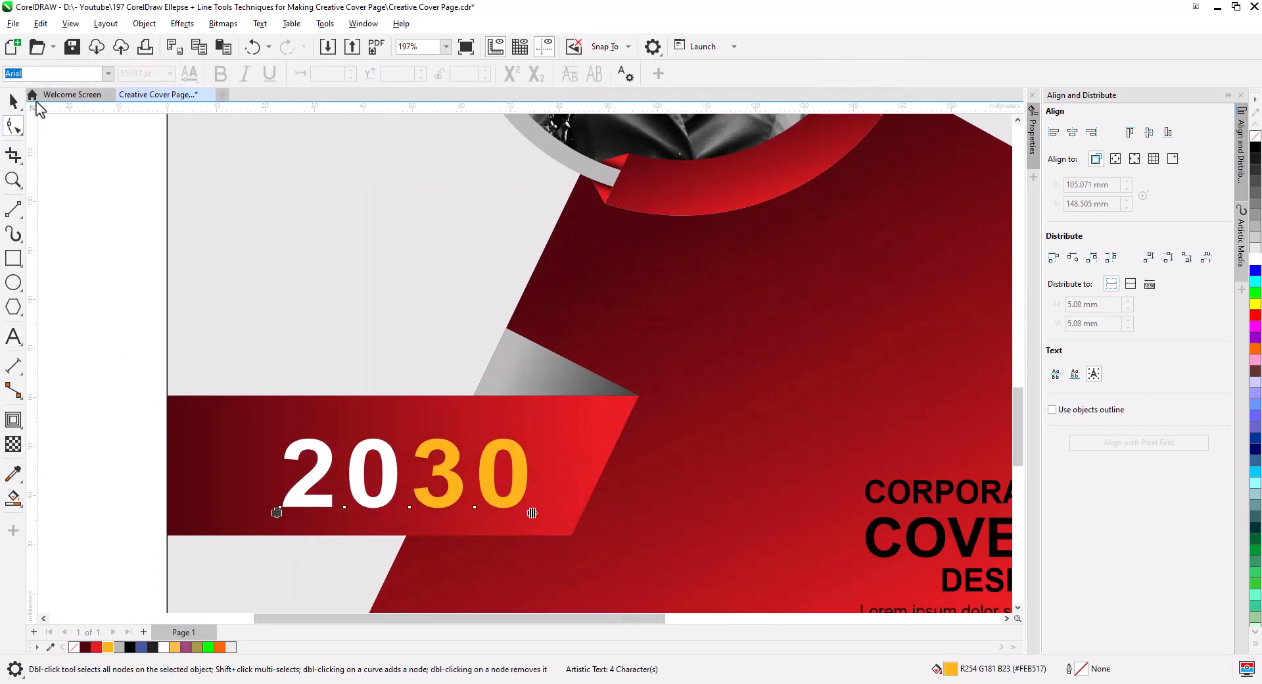
left_click(13, 100)
left_click(1149, 132)
Colour the word COVER yellow-orange and the CORPORATE, DESIGN and Lorem ipsum lines white.
scroll(673, 399, "down", 2)
scroll(673, 400, "up", 1)
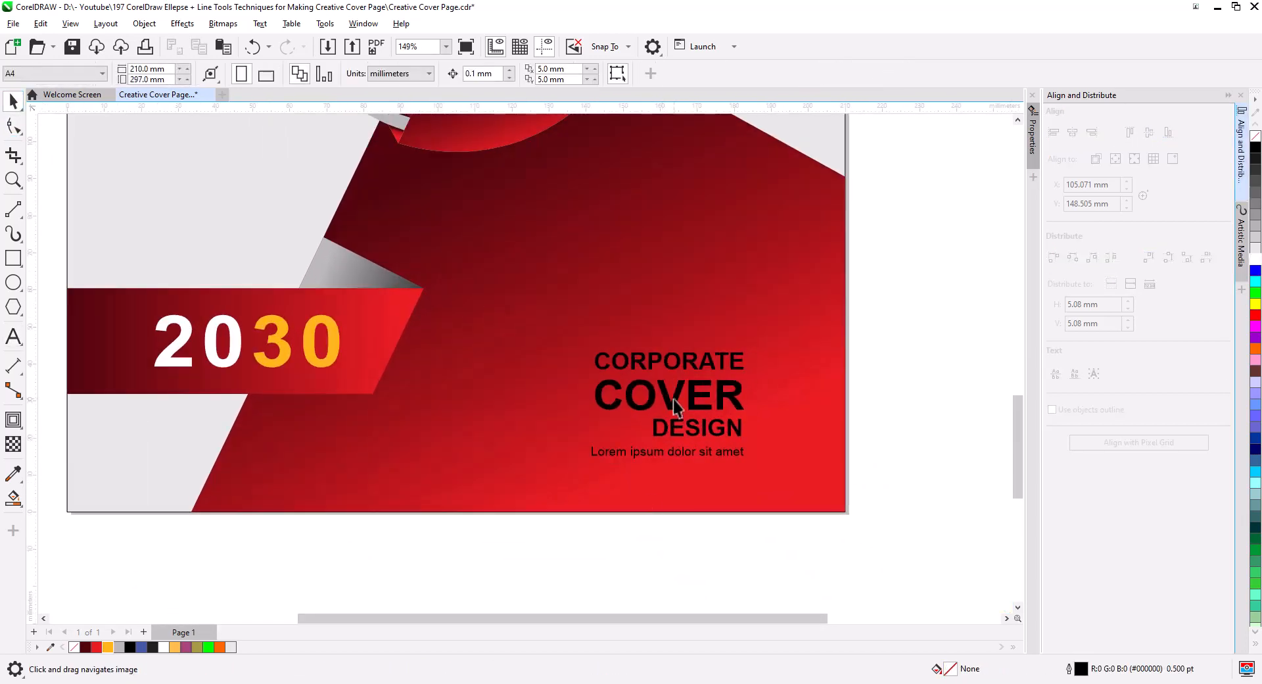
left_click(673, 400)
left_click(204, 646)
left_click_drag(780, 543, 442, 250)
left_click(1256, 259)
Enlarge the CORPORATE COVER DESIGN text block to about 75.9 mm wide and position it in the lower-right red area.
left_click_drag(616, 355, 646, 321)
key("Escape")
scroll(681, 366, "down", 2)
scroll(679, 418, "down", 2)
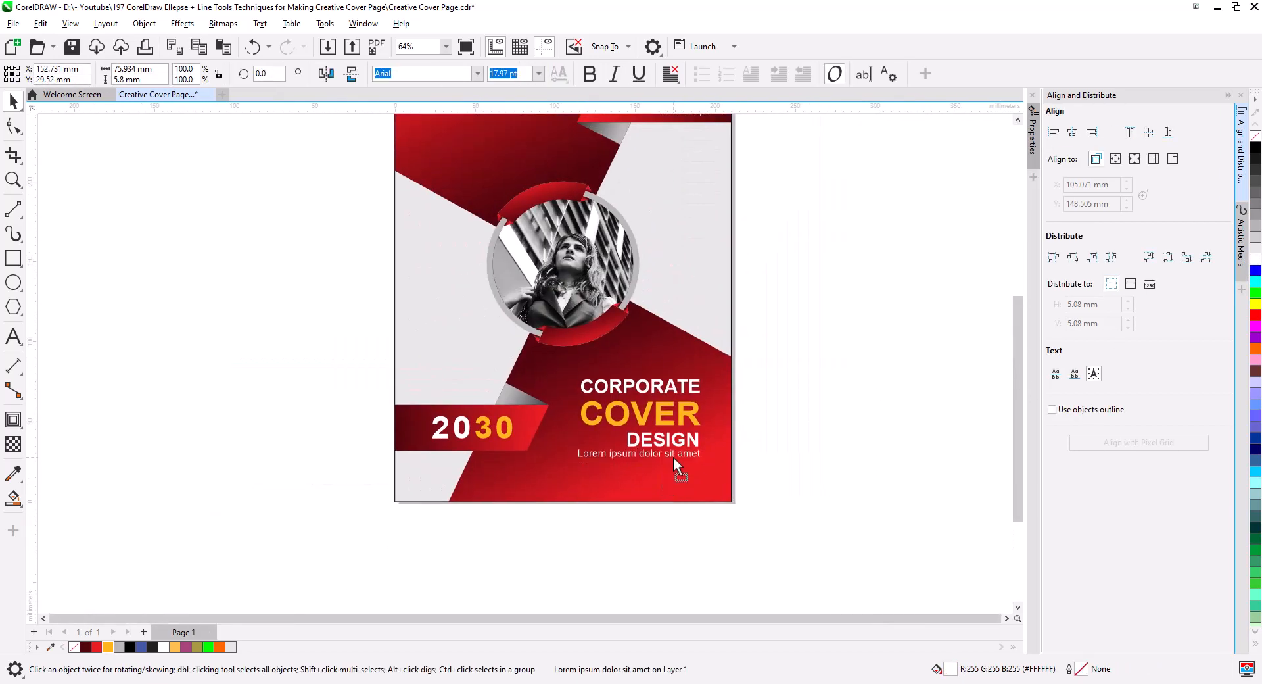
Change the page background to white.
left_click(667, 322)
left_click(839, 356)
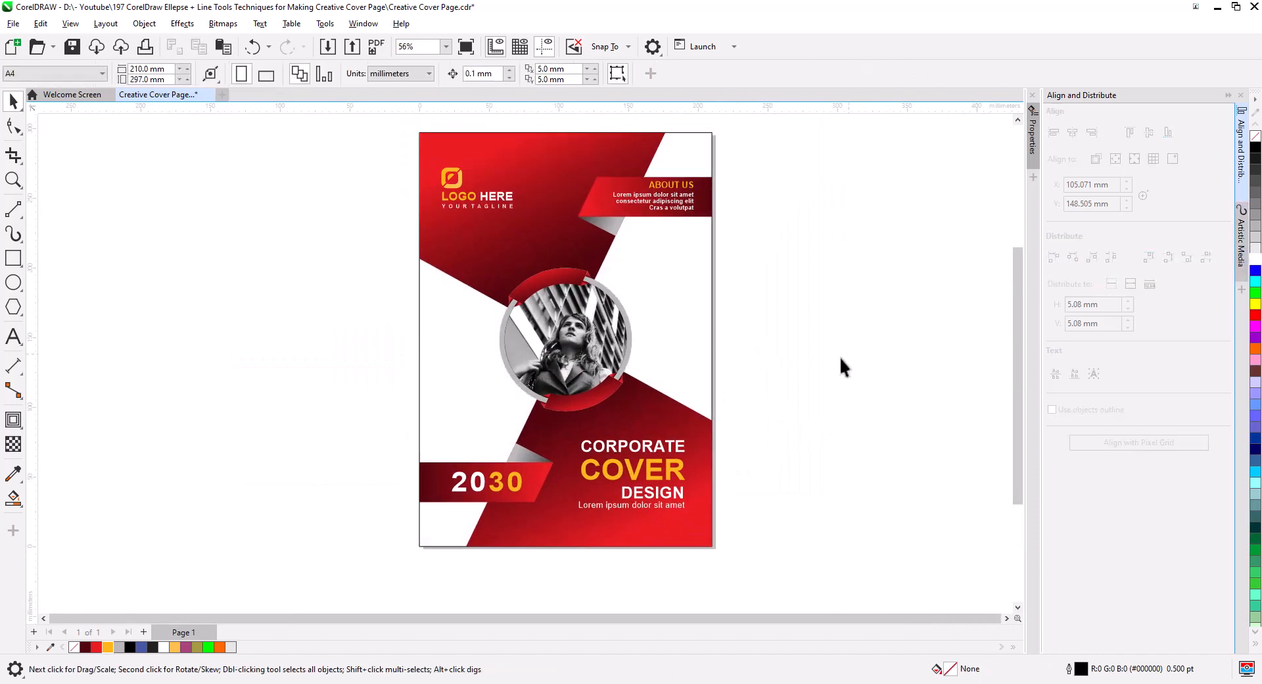
Draw a circle about 108.4 mm in diameter around the photo ring, plus a copy stretched to about 111.3 × 105.6 mm, offset up and left.
scroll(638, 349, "up", 4)
left_click(13, 283)
mouse_move(373, 199)
left_mouse_down()
mouse_move(577, 403)
mouse_move(887, 495)
mouse_move(899, 511)
left_mouse_up()
key("space")
scroll(388, 293, "down", 1)
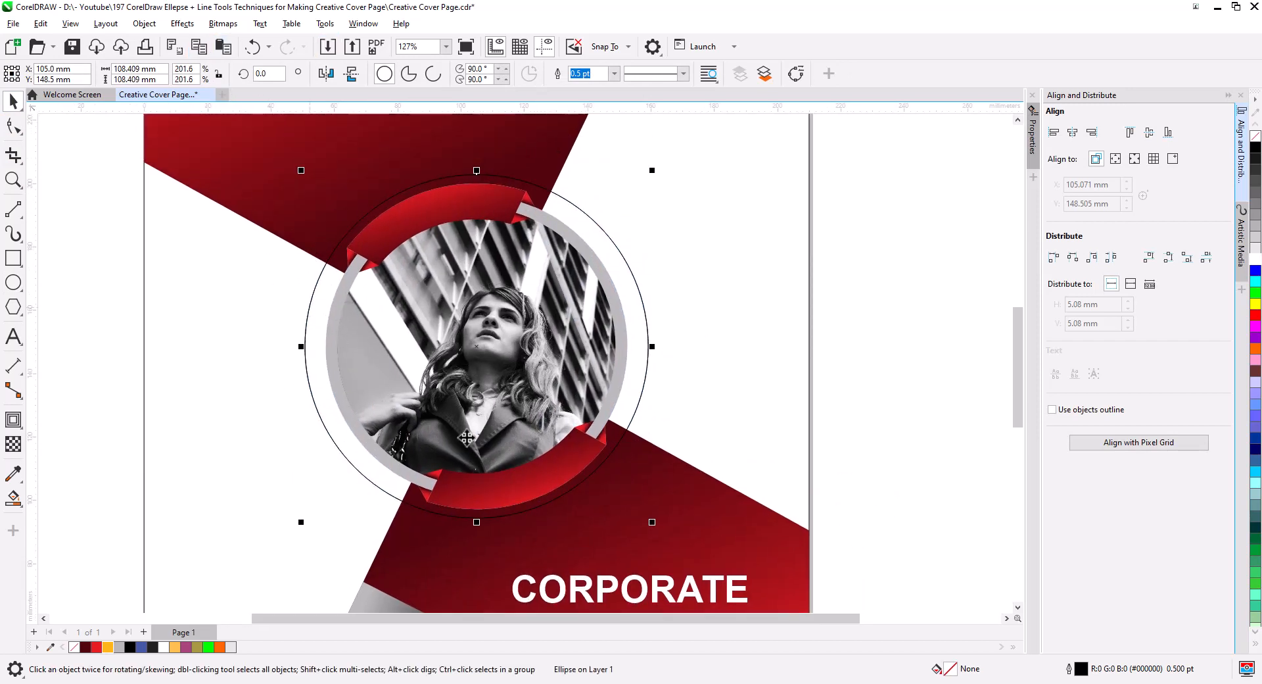
left_click_drag(478, 522, 479, 513)
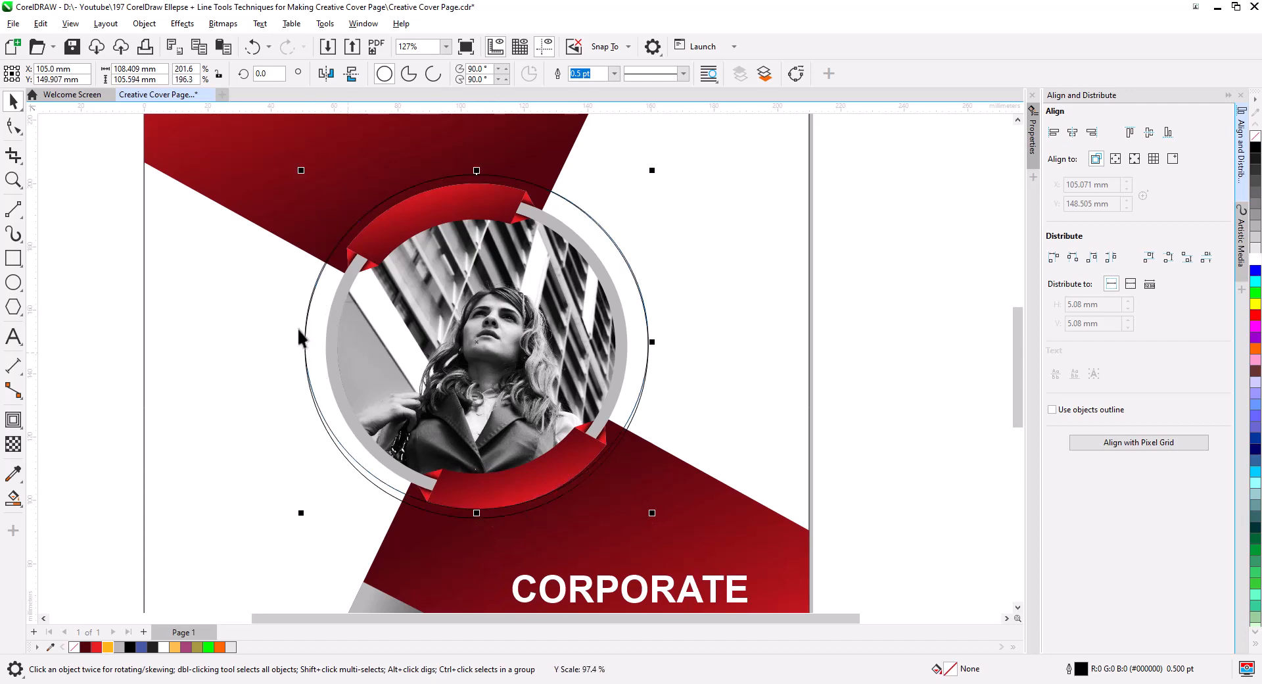
left_click_drag(301, 343, 292, 345)
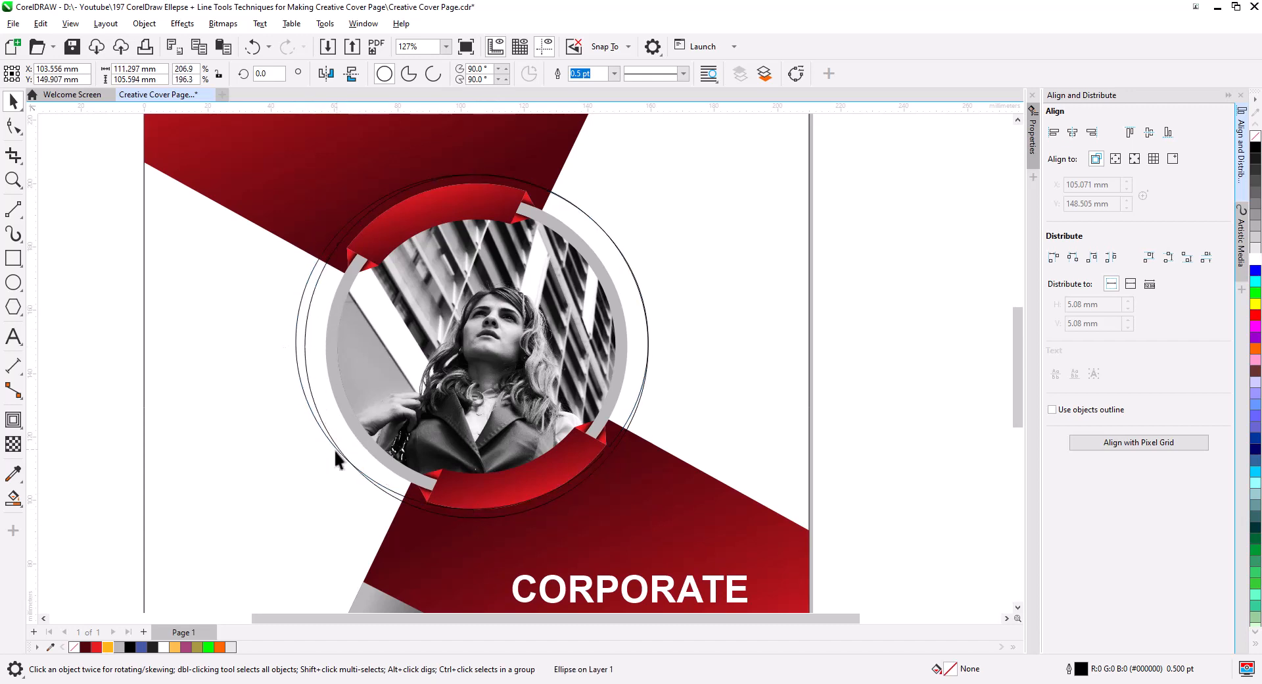
left_click_drag(335, 449, 342, 454)
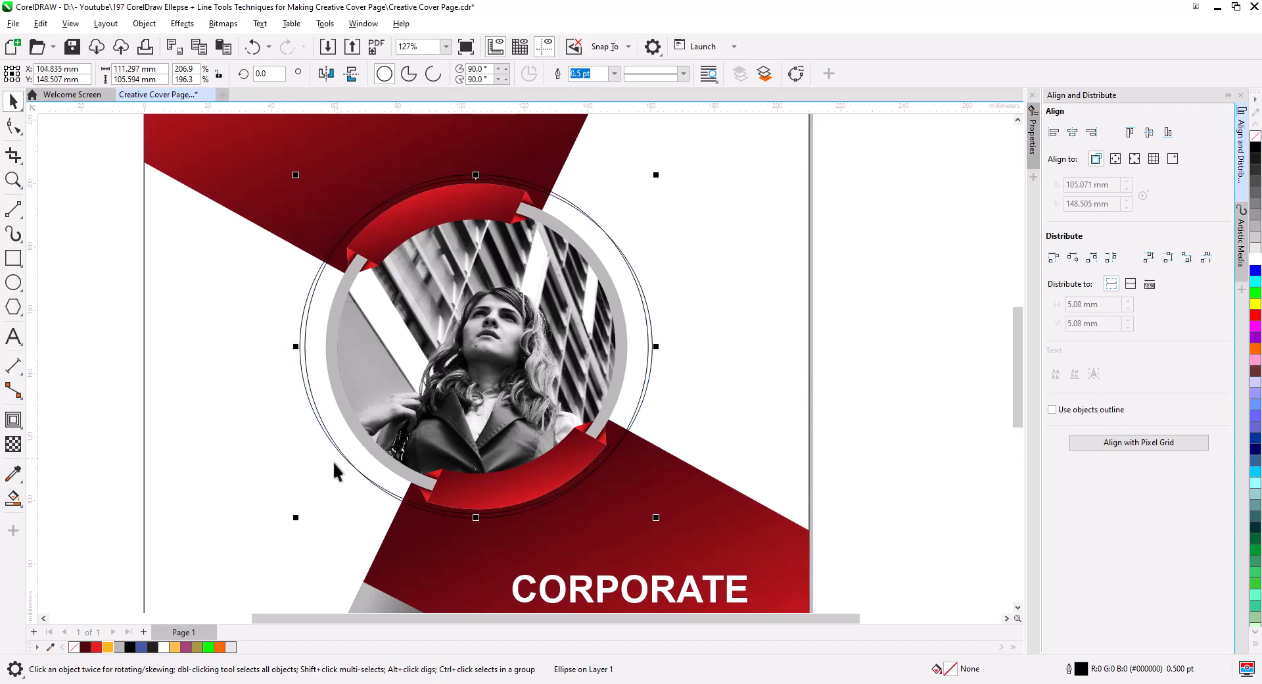
scroll(297, 406, "up", 2)
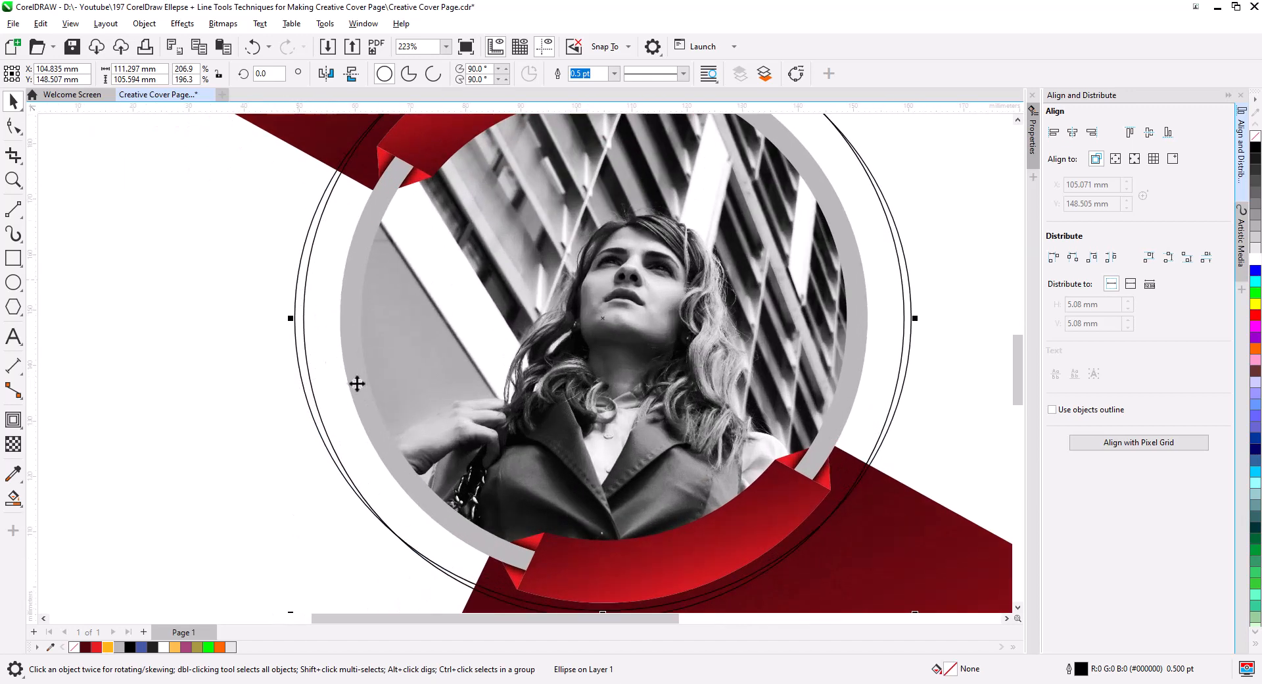
key("ctrl+z")
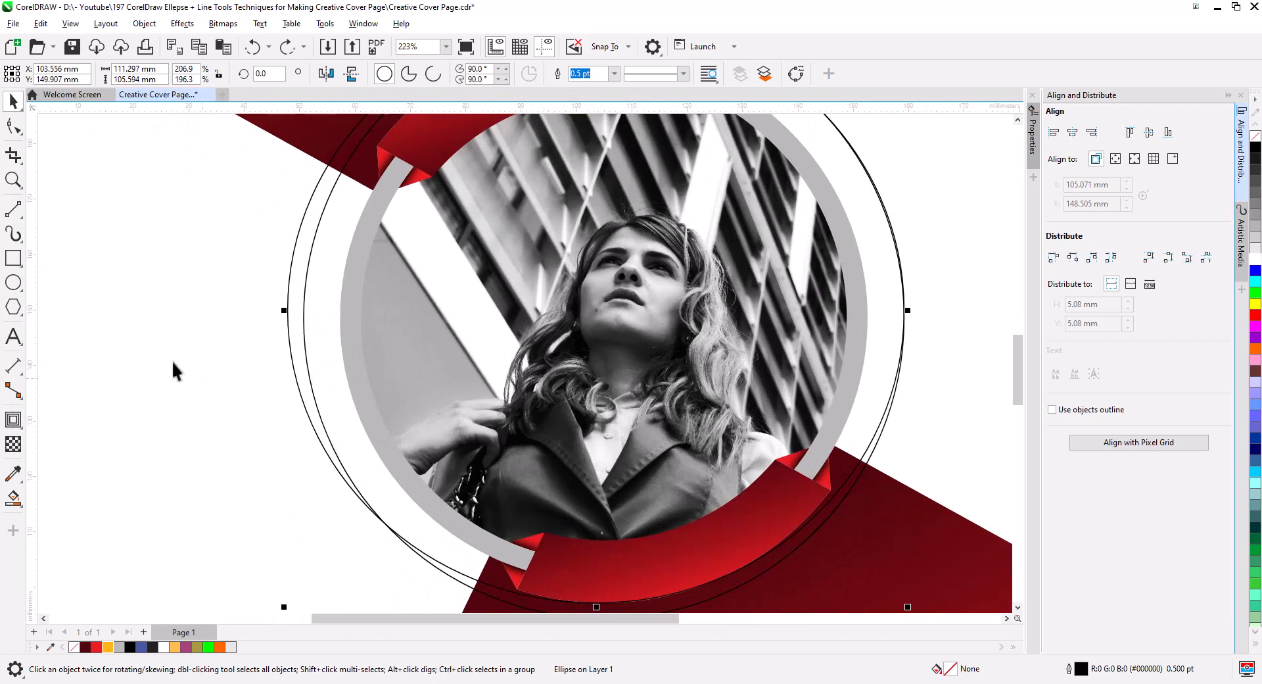
Draw a short line across both ellipse outlines at the upper left and Smart Fill the crescent enclosed below it.
left_click(13, 209)
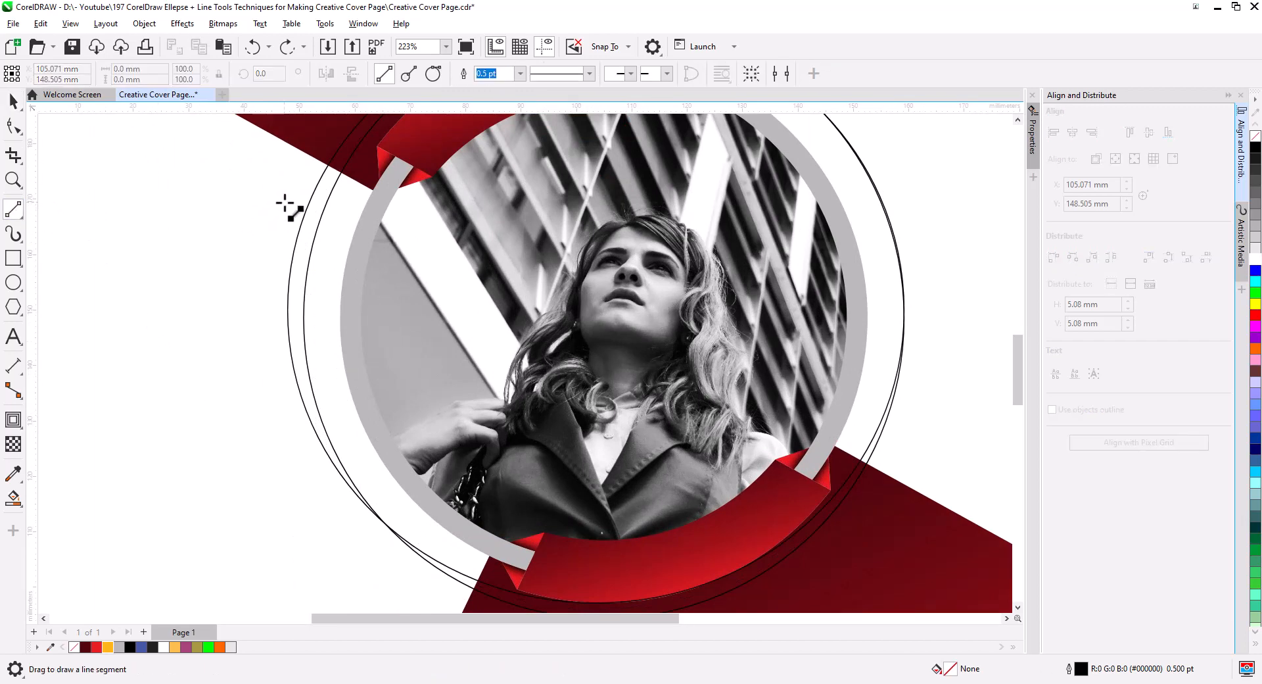
left_click_drag(283, 202, 330, 219)
left_click(13, 498)
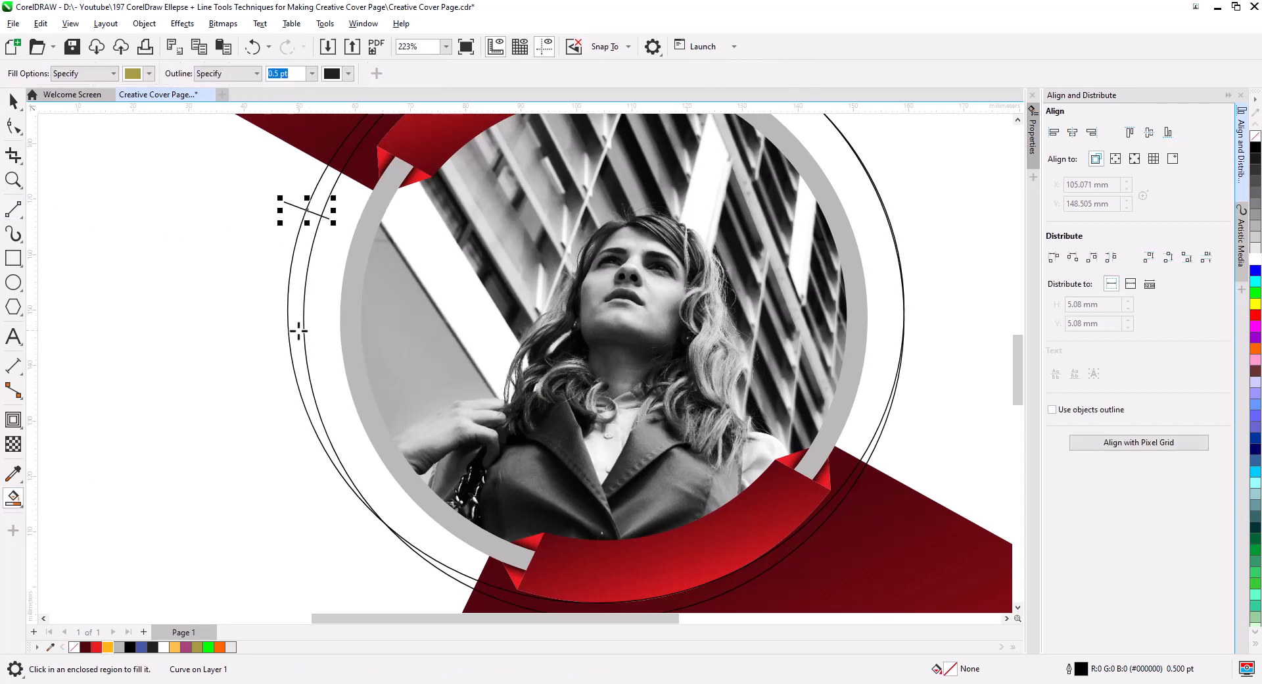
left_click(296, 328)
key("space")
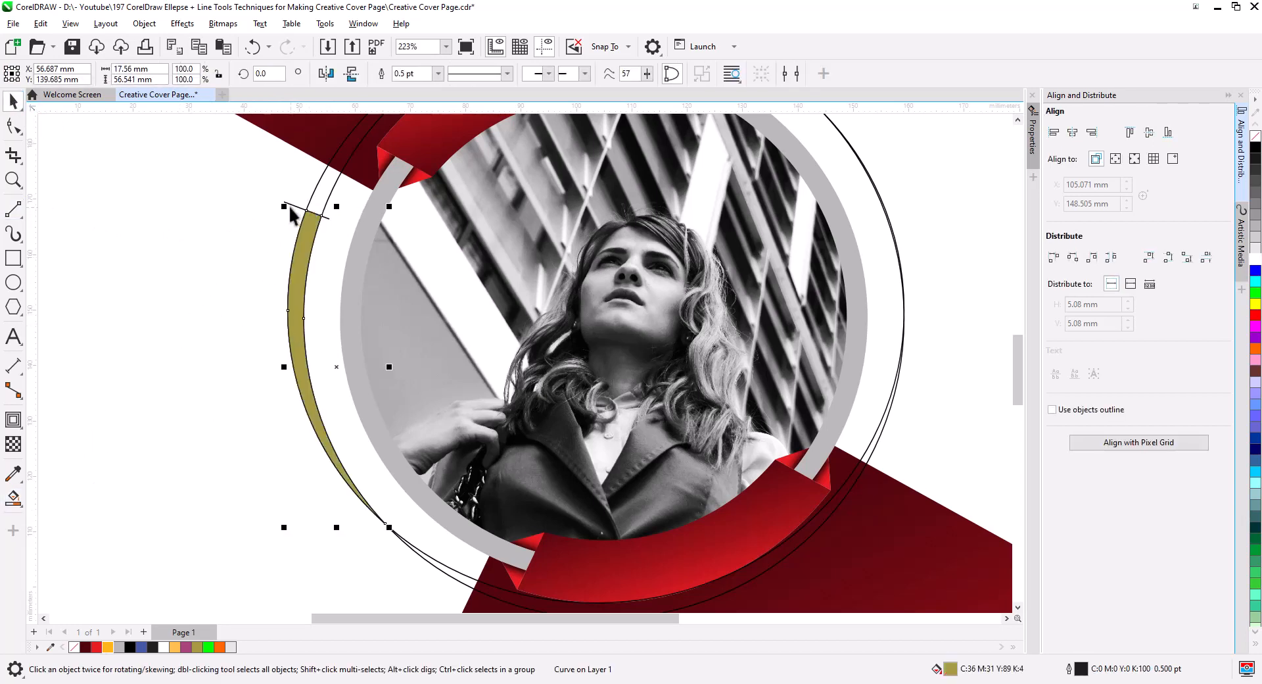
Delete the short cutting line and both ellipse outlines, keeping only the filled crescent.
left_click(294, 205)
key("Delete")
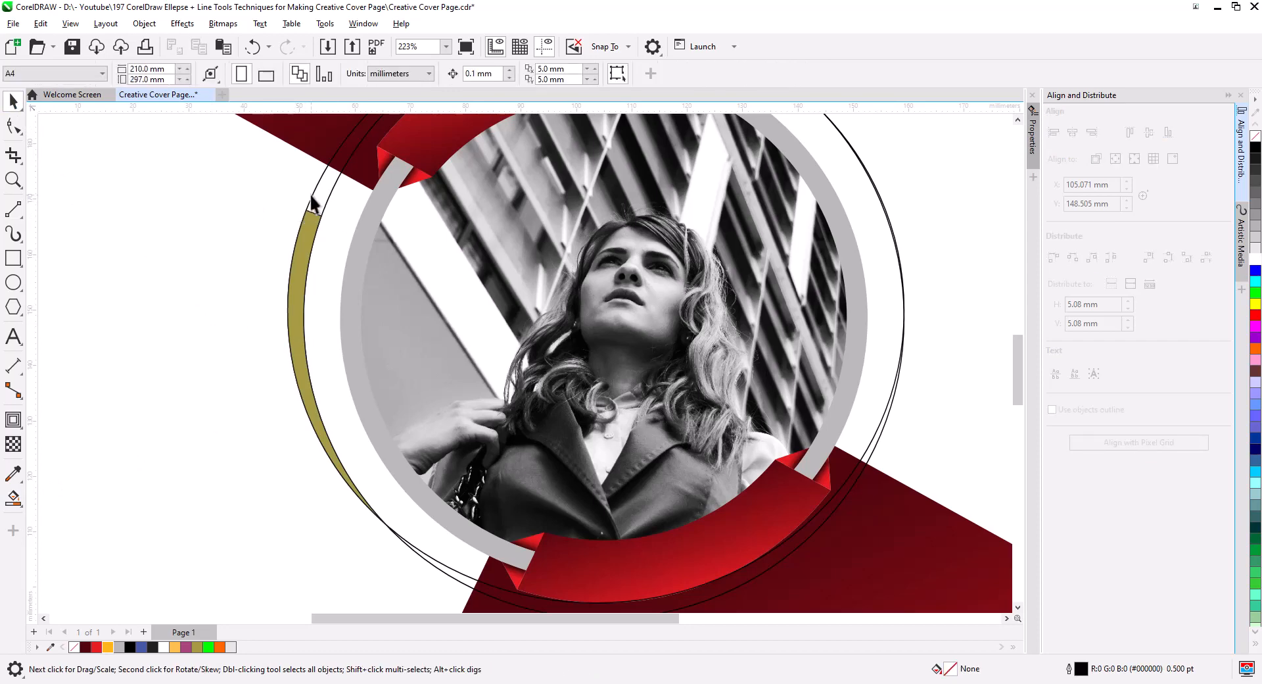
left_click(310, 195)
key("Delete")
left_click(321, 236)
key("Escape")
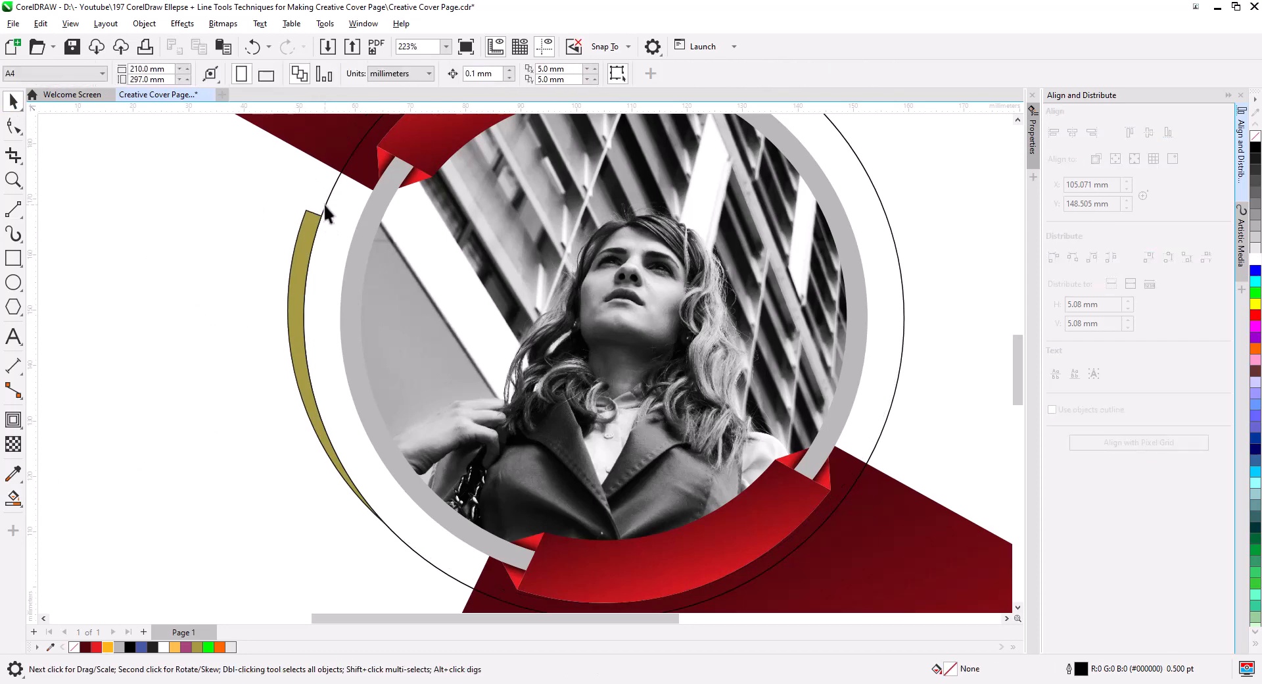
left_click(325, 204)
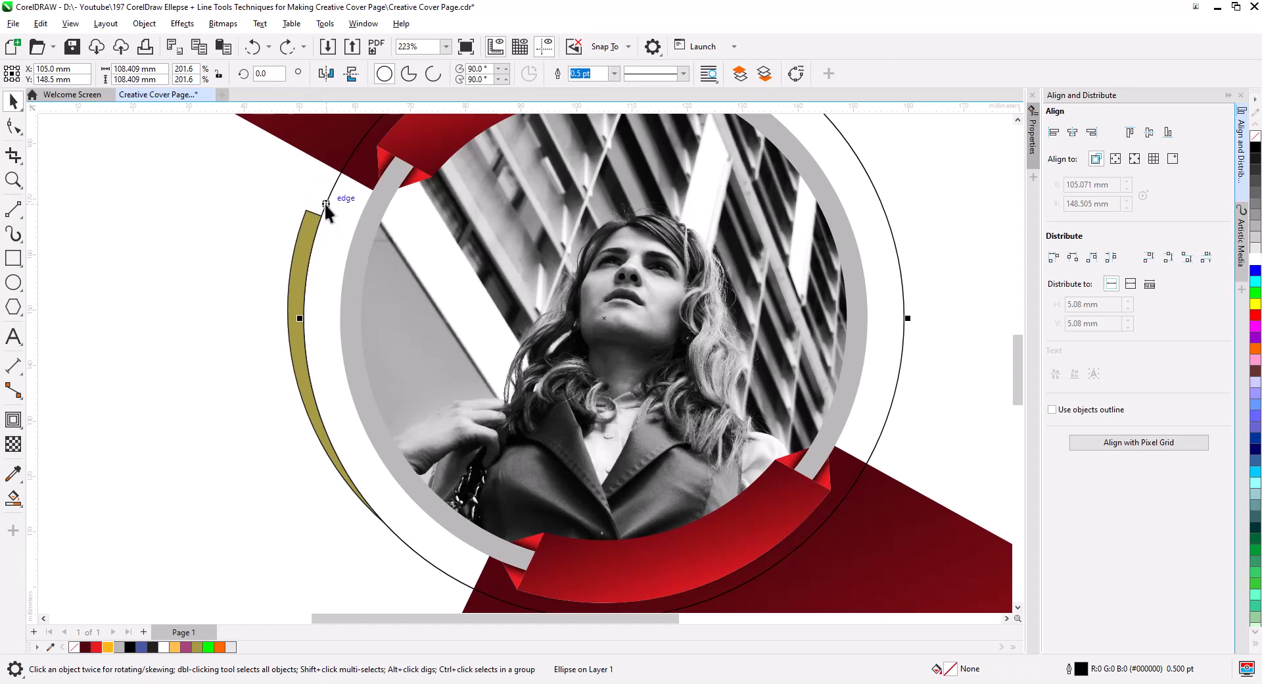
key("Delete")
Rotate the crescent about 7.4° counterclockwise around the photo circle's centre.
left_click(302, 265)
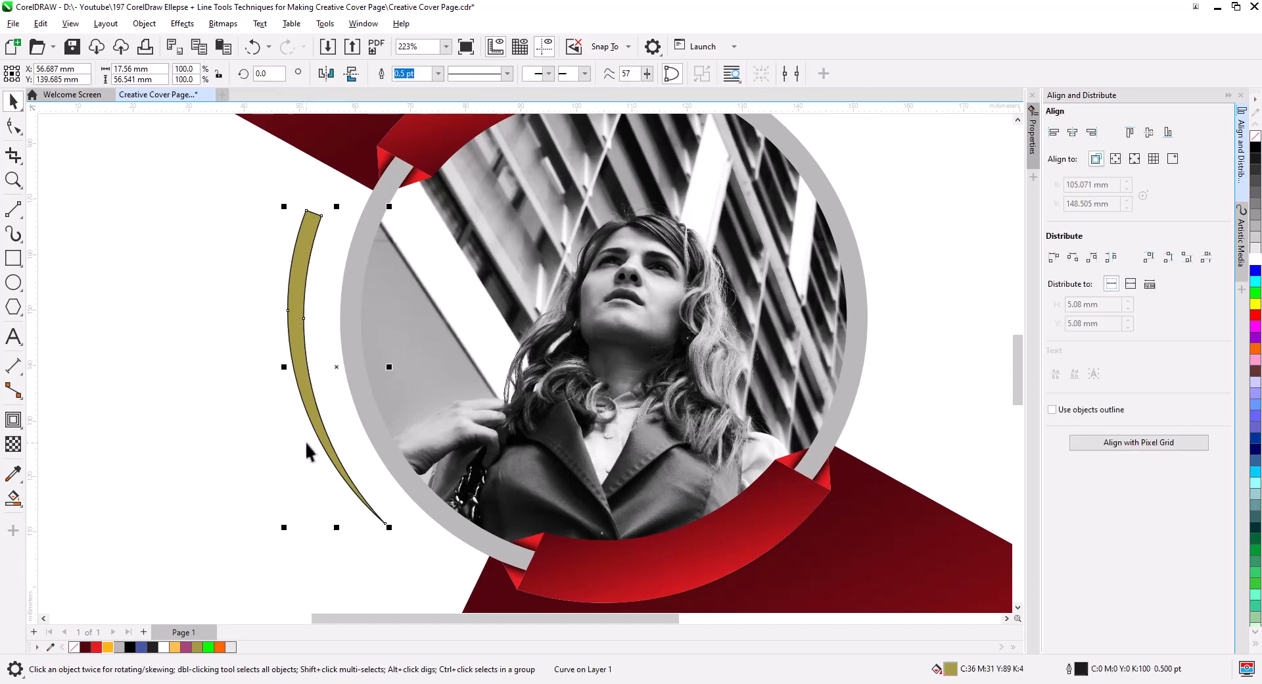
left_click(310, 406)
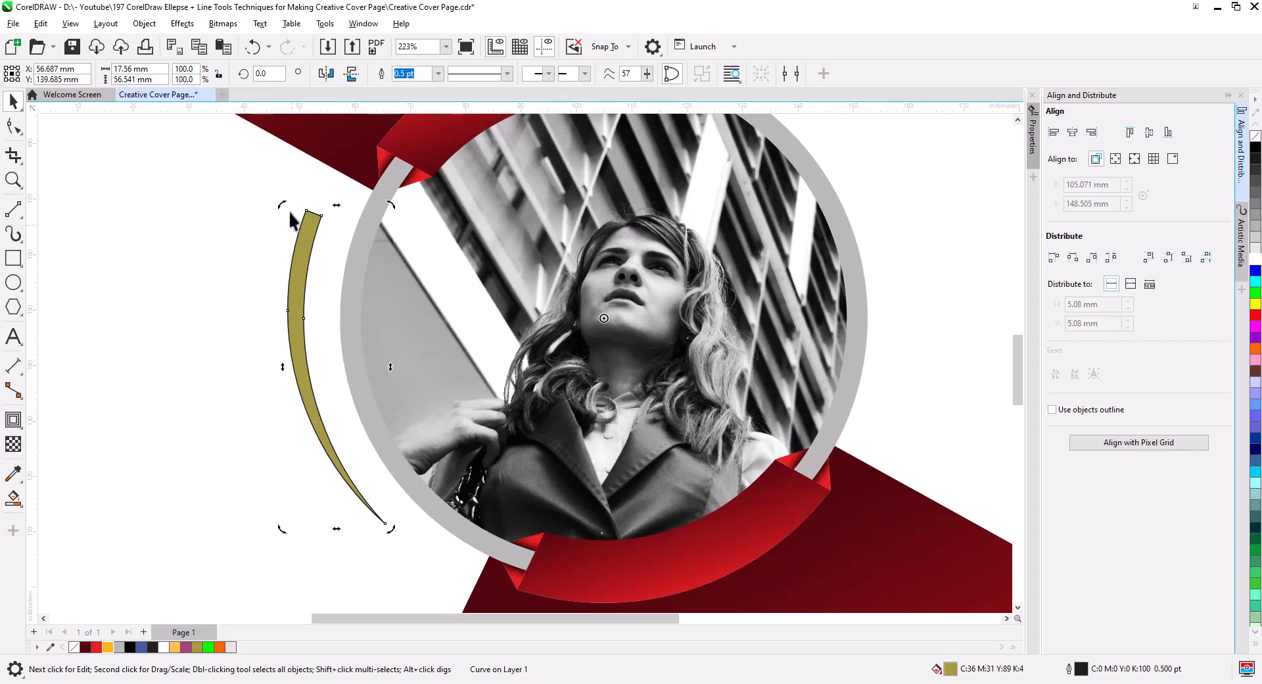
left_click_drag(282, 207, 296, 260)
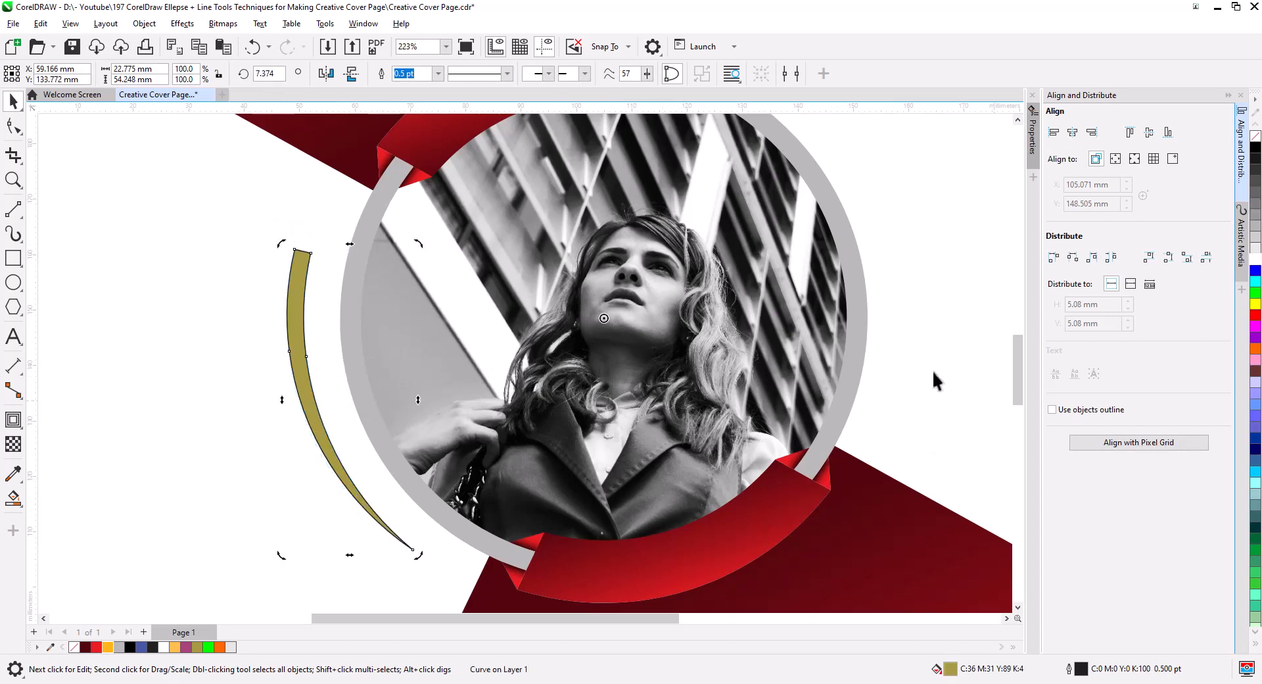
Apply a linear fountain fill along the crescent, from red near its wide upper end to white at its lower tip.
left_click(15, 501)
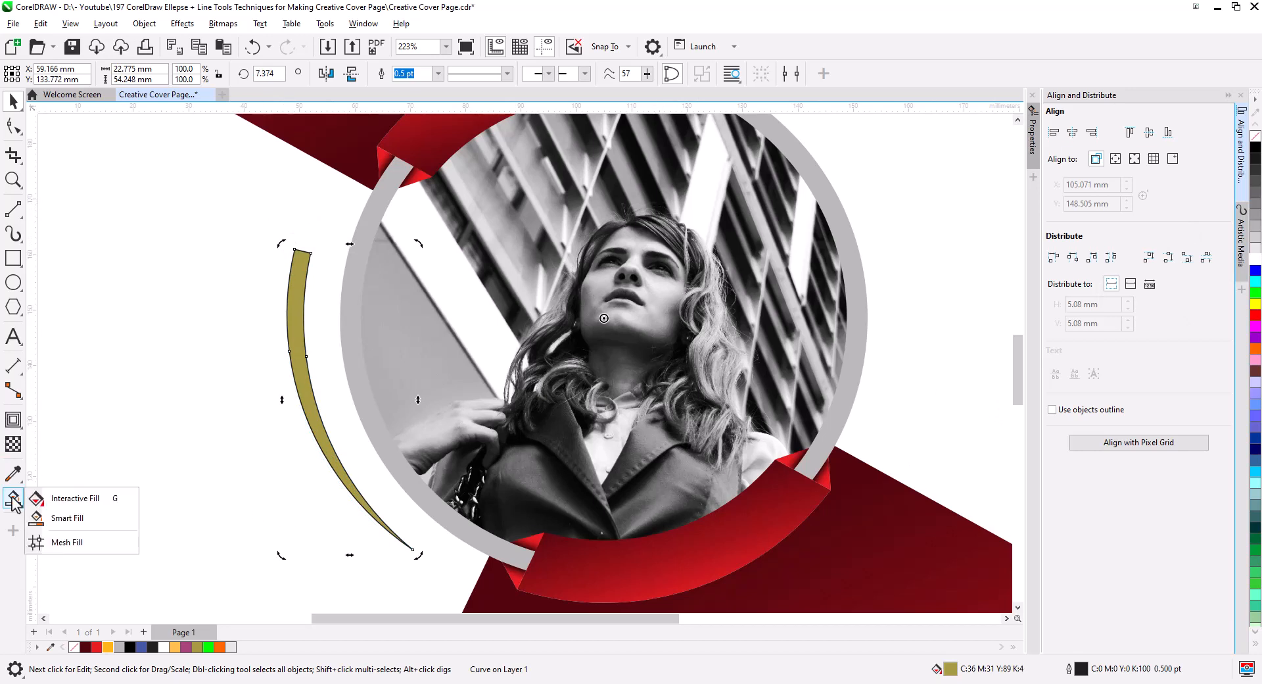
left_click(76, 499)
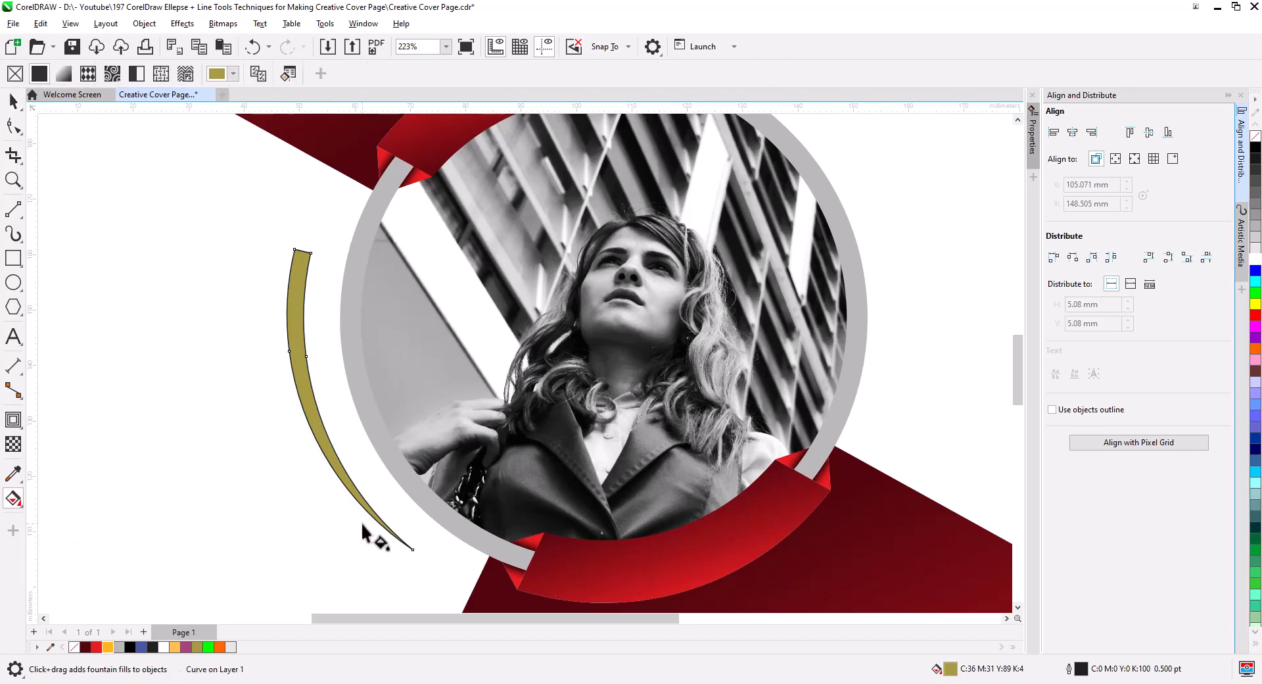
left_click_drag(289, 309, 382, 521)
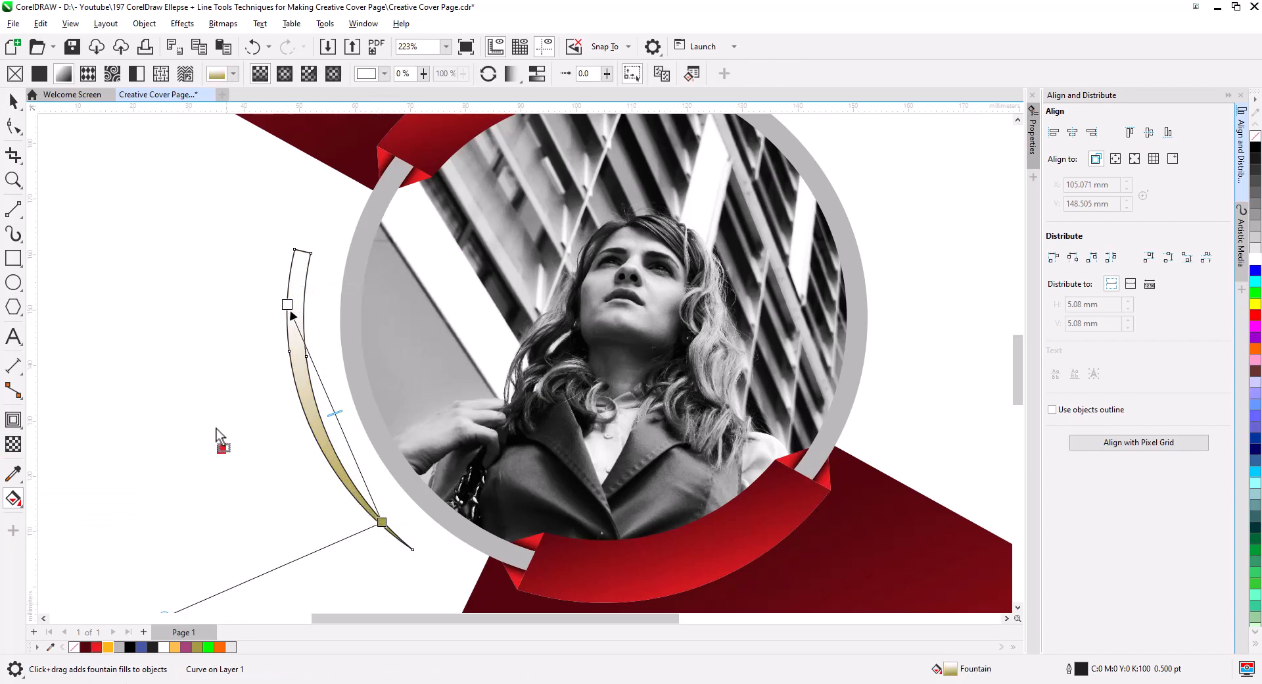
left_click_drag(289, 309, 288, 306)
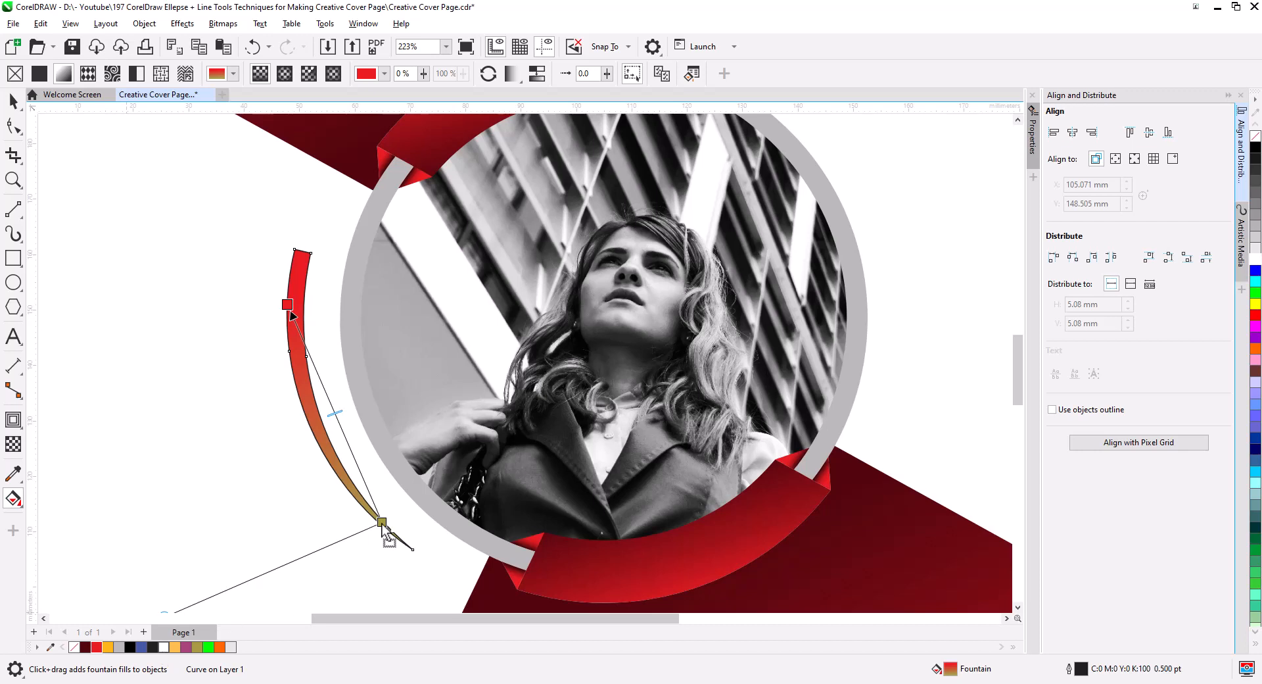
left_click_drag(382, 525, 417, 569)
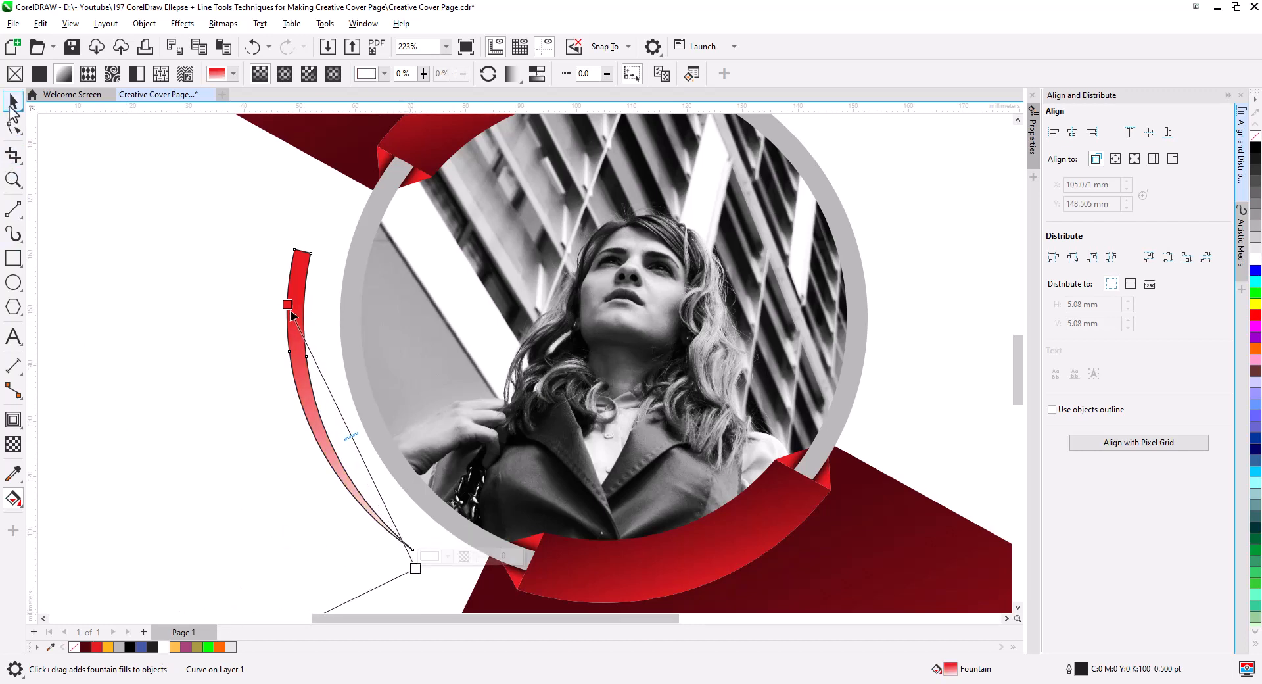
key("space")
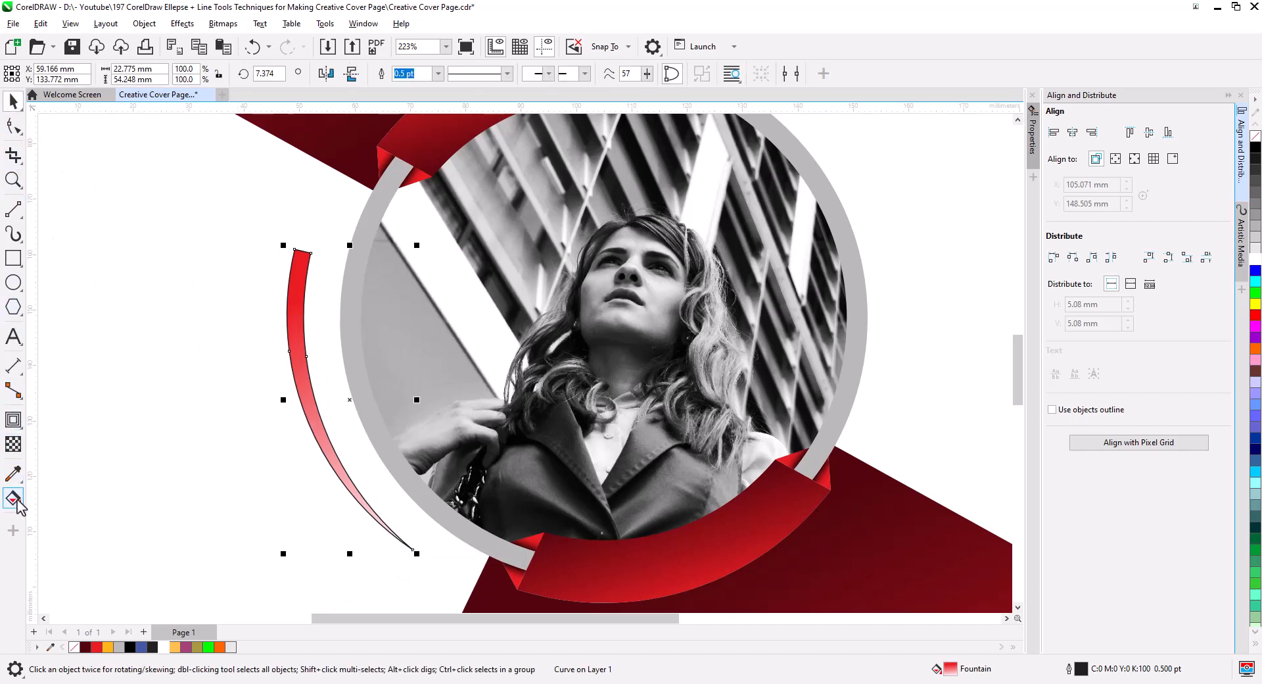
Move the gradient's red start further down the crescent and remove the crescent's outline.
left_click(13, 498)
left_click_drag(287, 307, 301, 390)
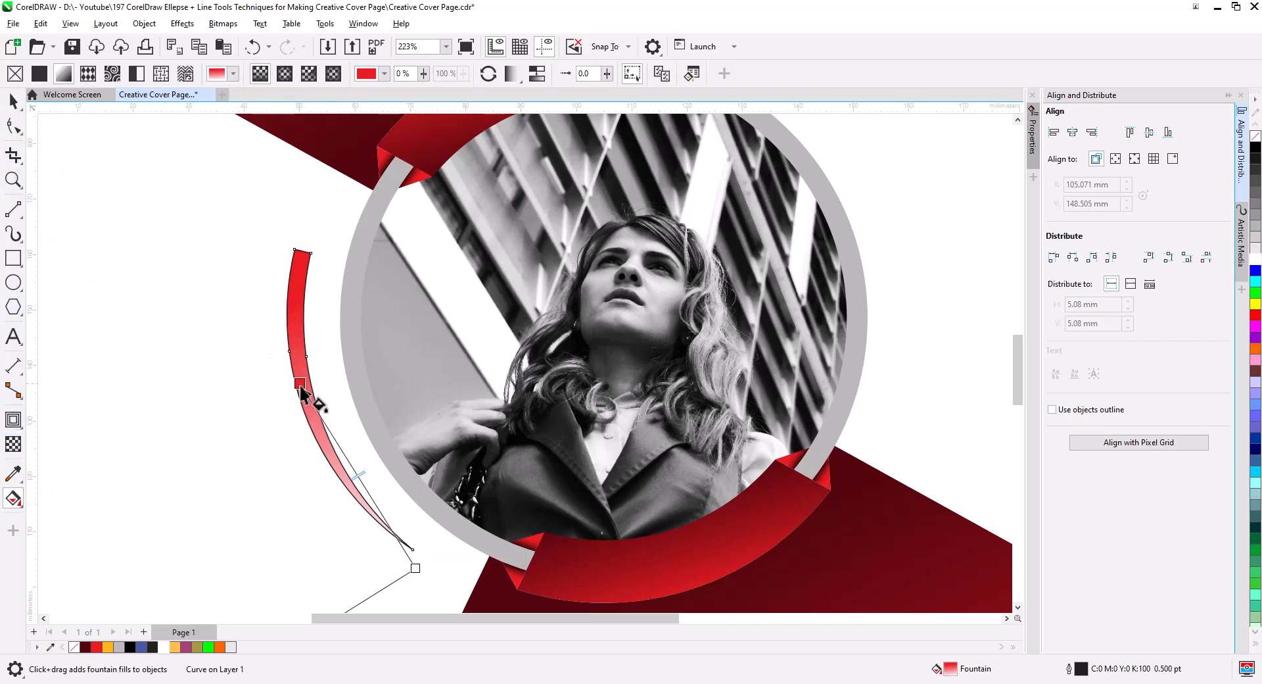
left_click(13, 102)
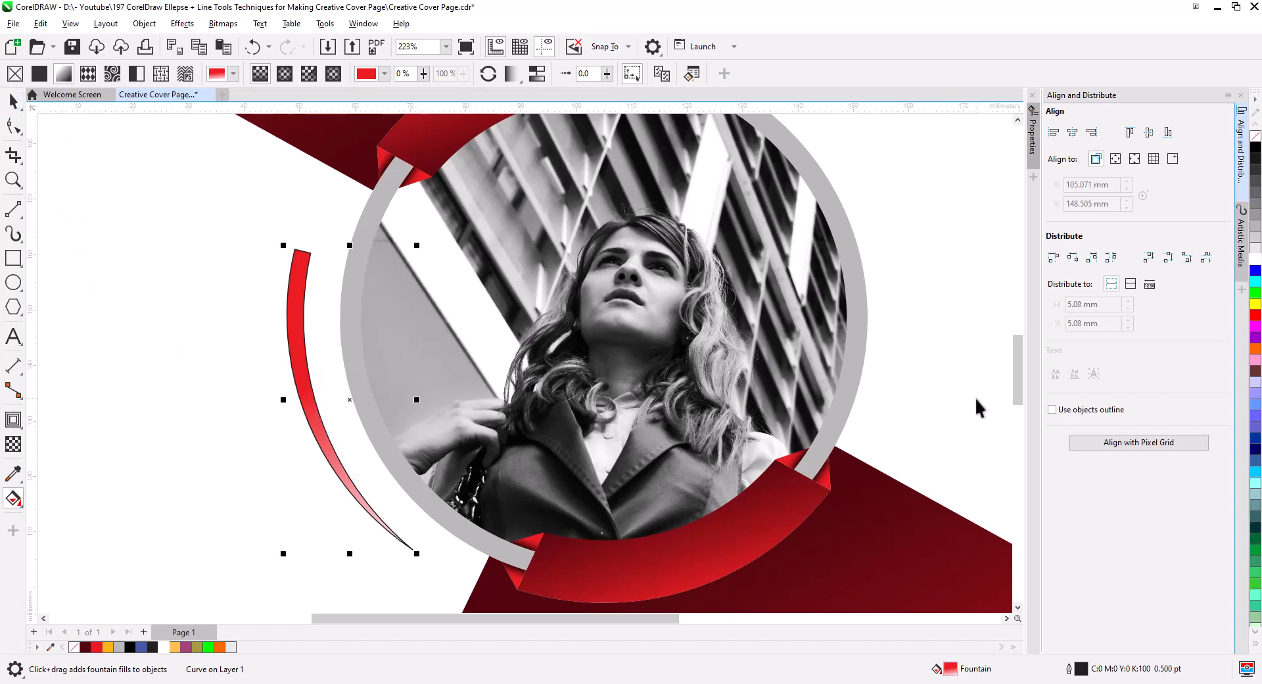
right_click(1256, 143)
scroll(474, 447, "down", 4)
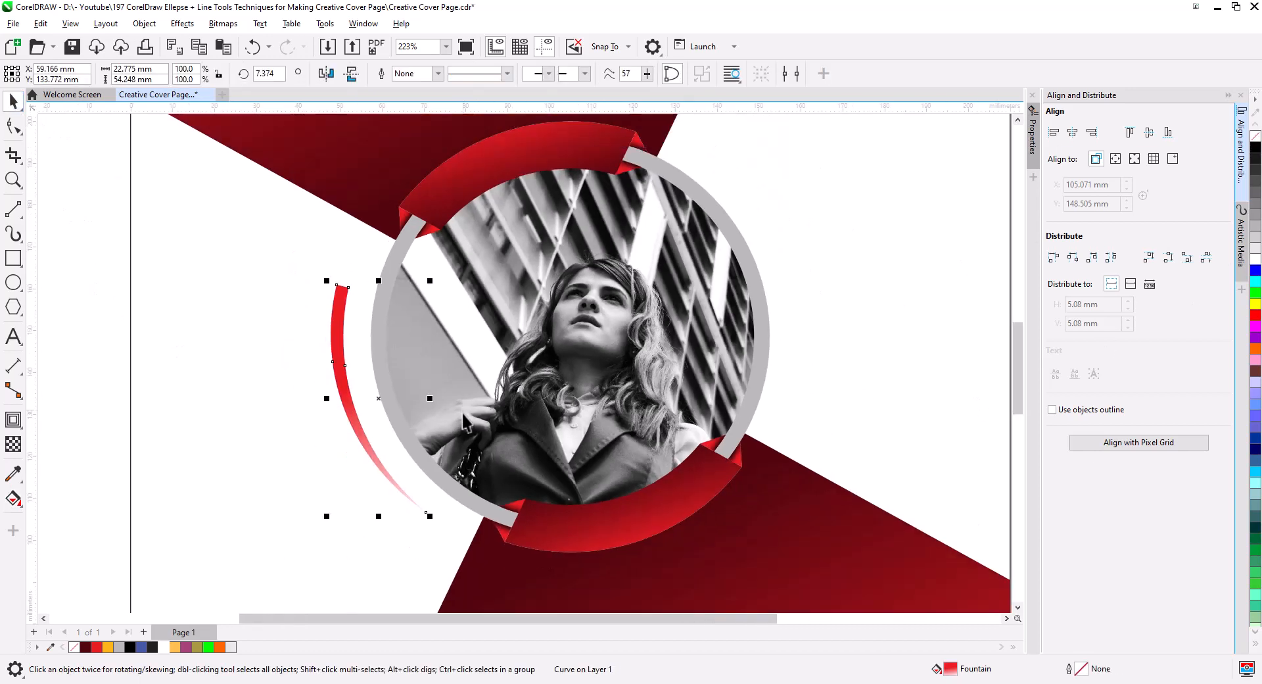
left_click_drag(474, 447, 444, 457)
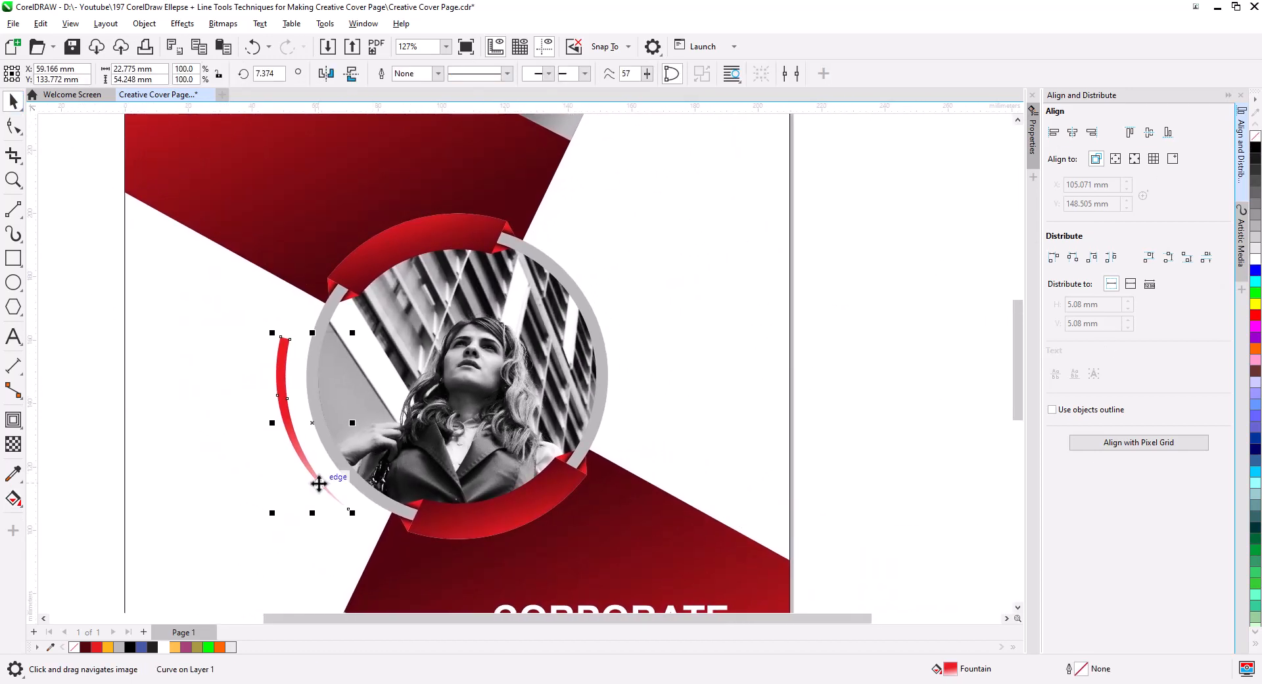
Change the red start colour of the crescent's fountain fill to dark maroon.
left_click(12, 499)
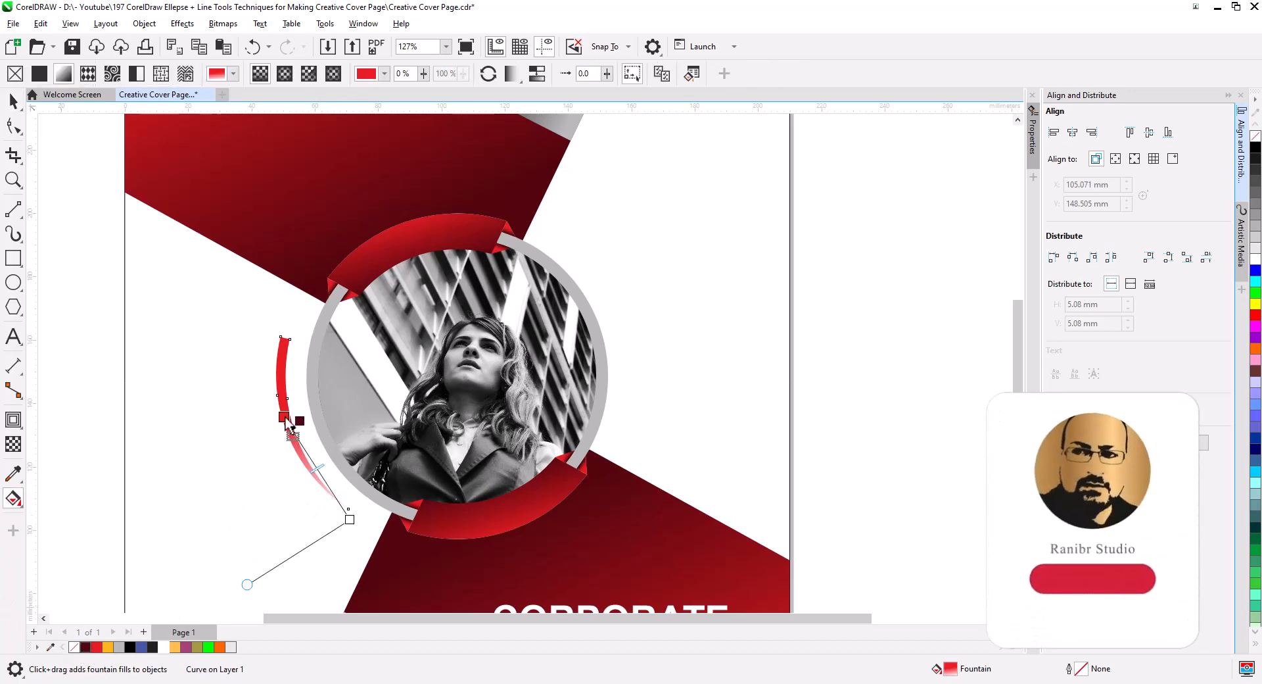
left_click_drag(289, 427, 286, 421)
left_click(11, 100)
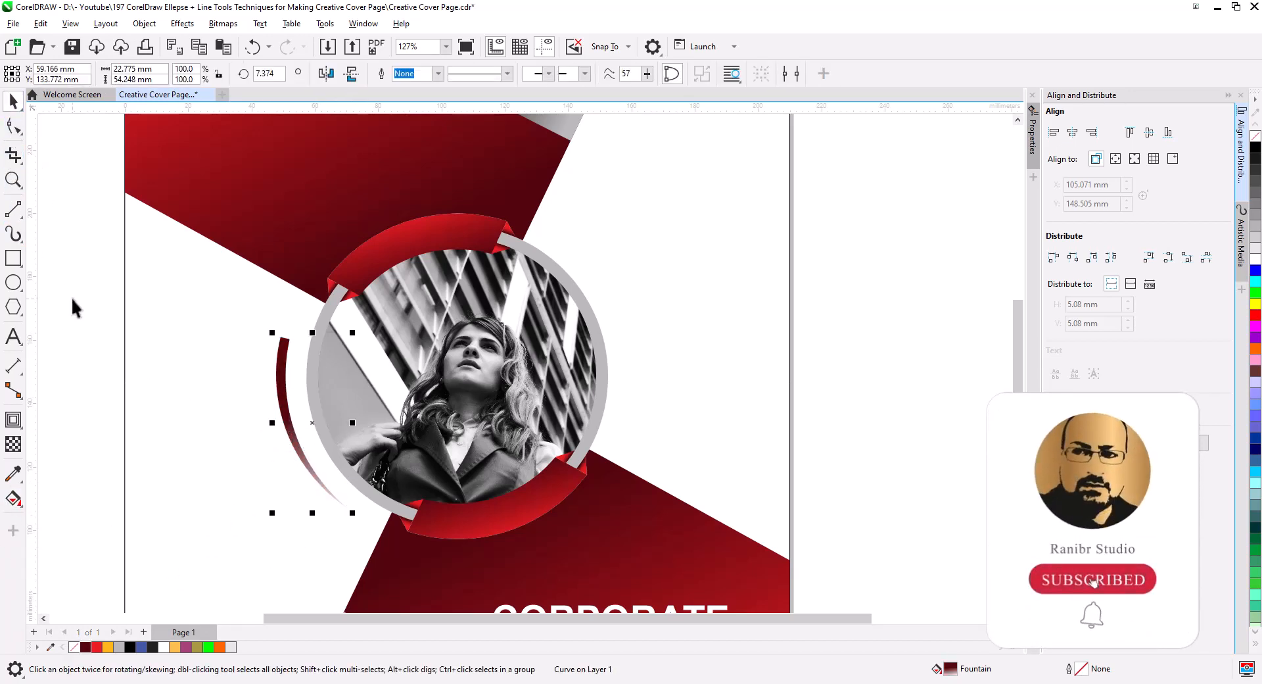
Place a rotated copy of the crescent on the opposite side of the photo, turning it around the photo circle's centre.
left_click(235, 396)
left_click(282, 396)
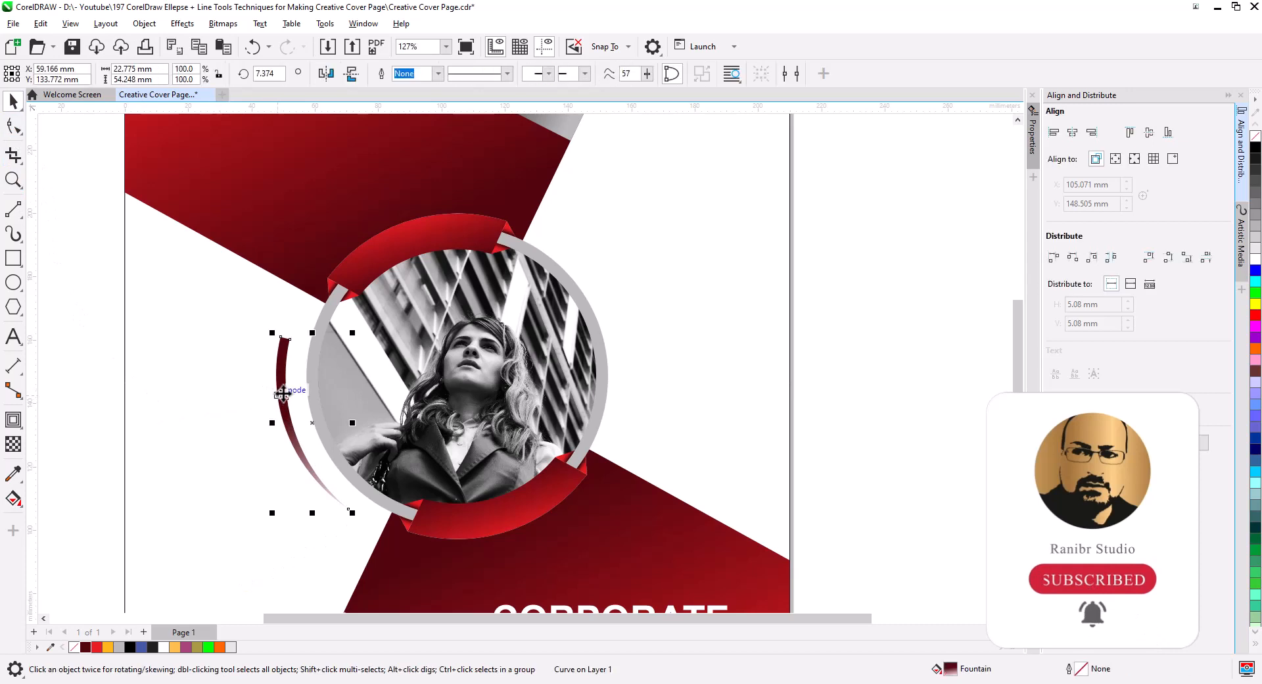
left_click(282, 397)
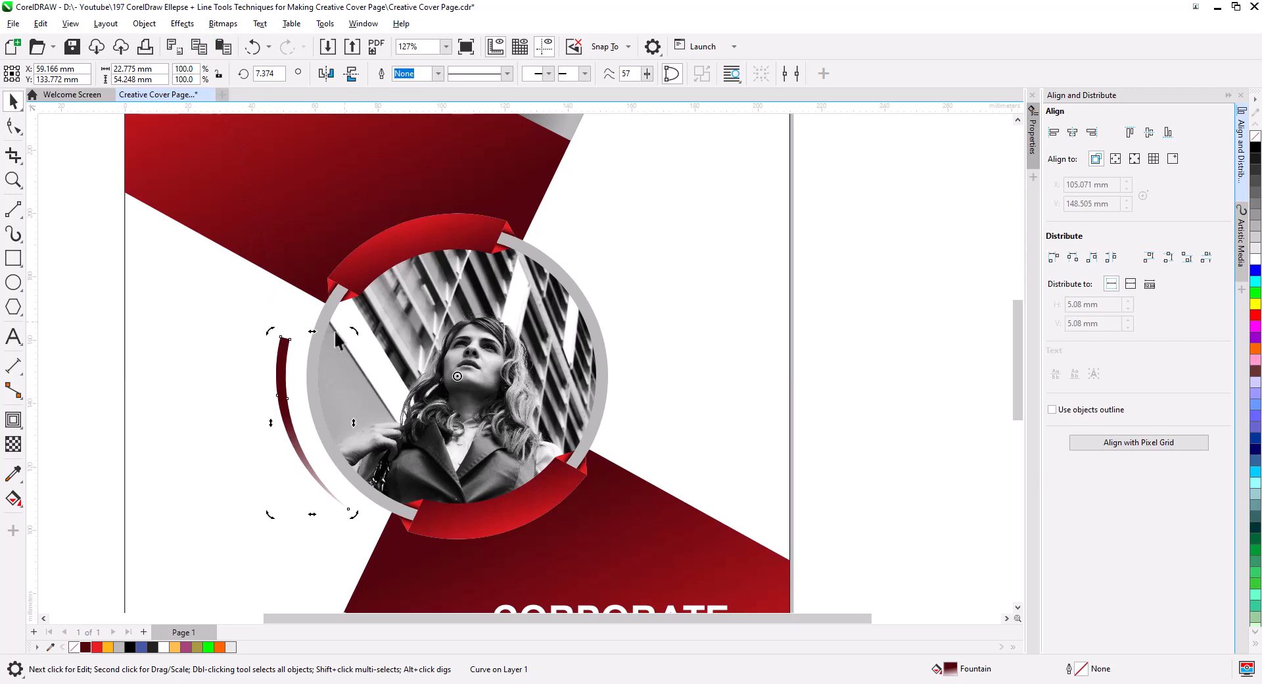
left_click_drag(272, 329, 644, 411)
right_click(689, 437)
left_click(851, 414)
scroll(611, 375, "down", 3)
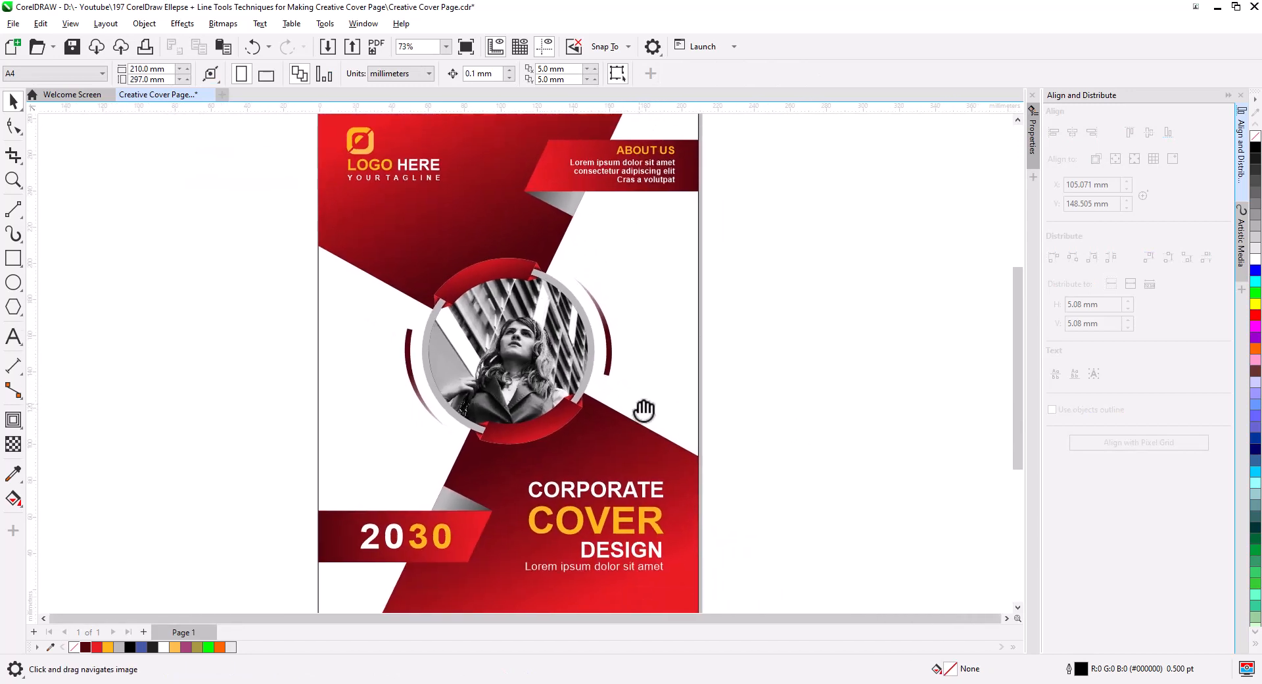
scroll(689, 425, "down", 1)
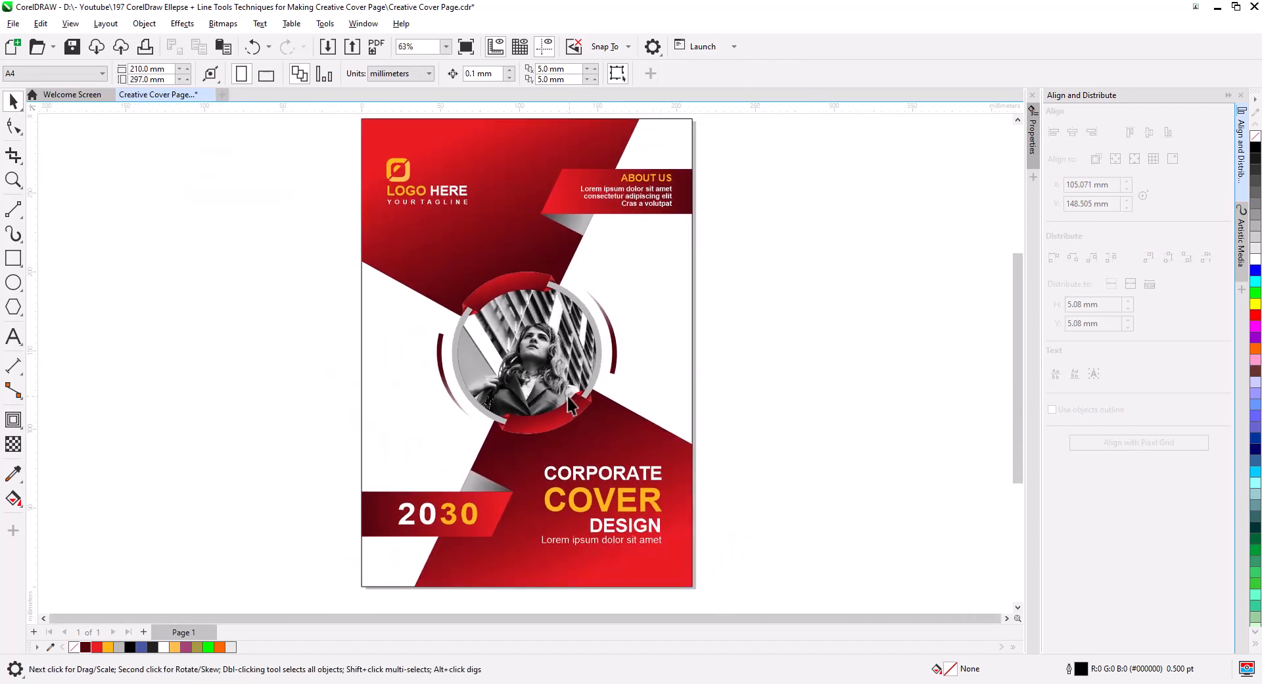
scroll(546, 388, "down", 2)
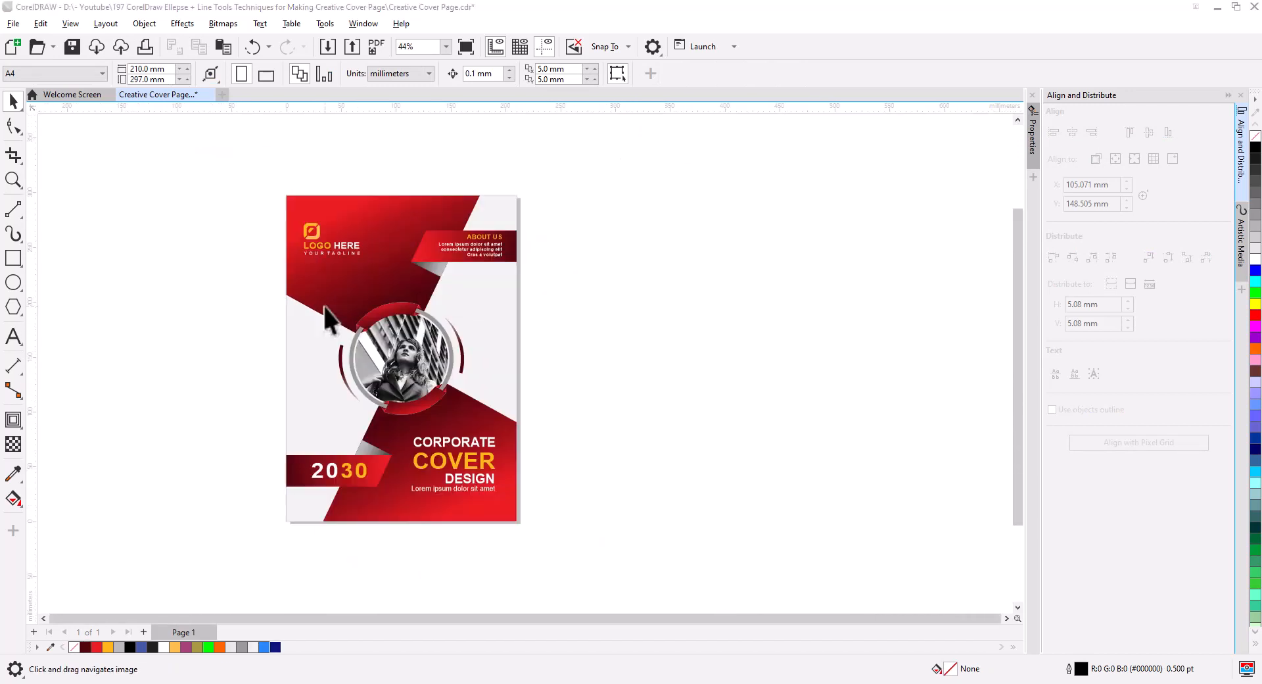
Copy all objects of the red cover design to the empty area beside the page.
left_click_drag(248, 164, 558, 563)
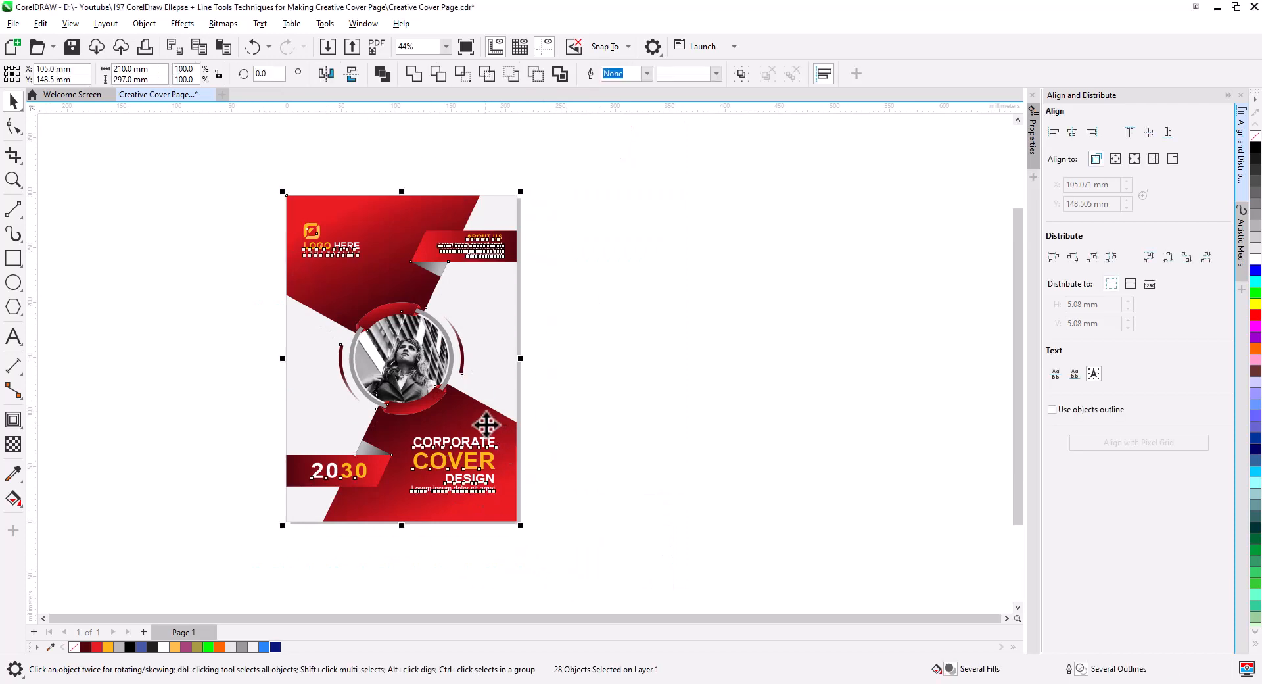
left_click_drag(498, 421, 757, 426)
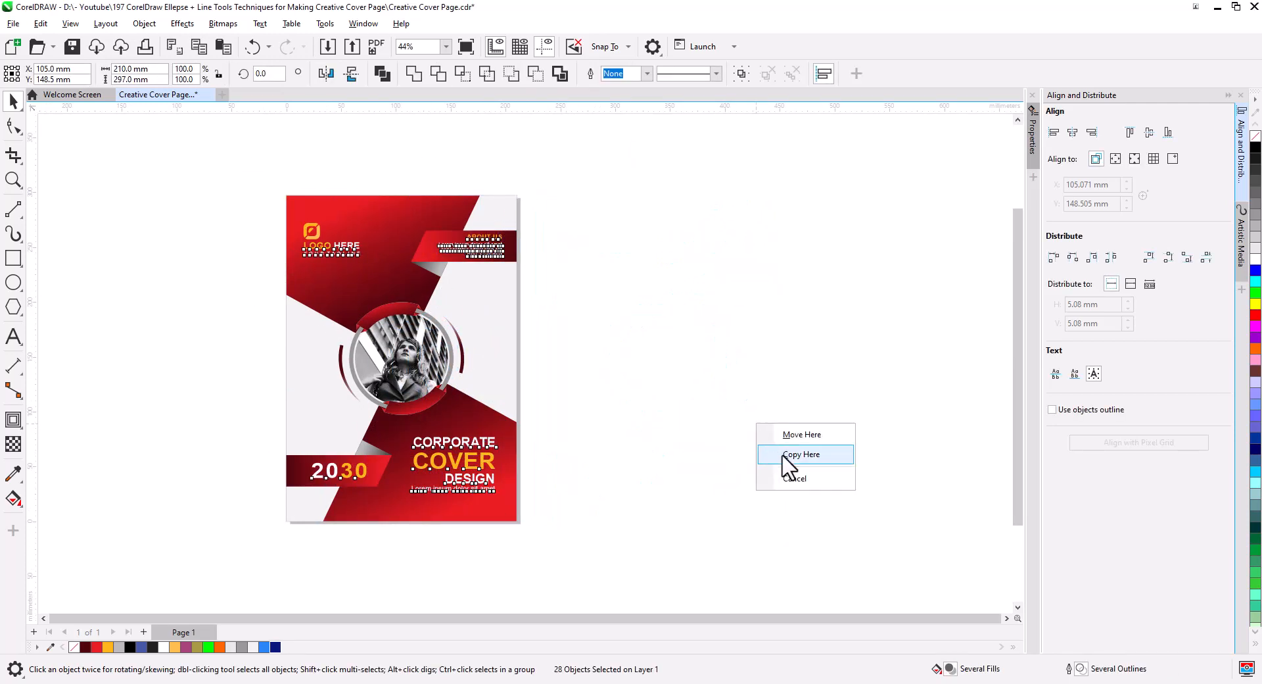
left_click(790, 456)
left_click(847, 460)
scroll(747, 498, "up", 2)
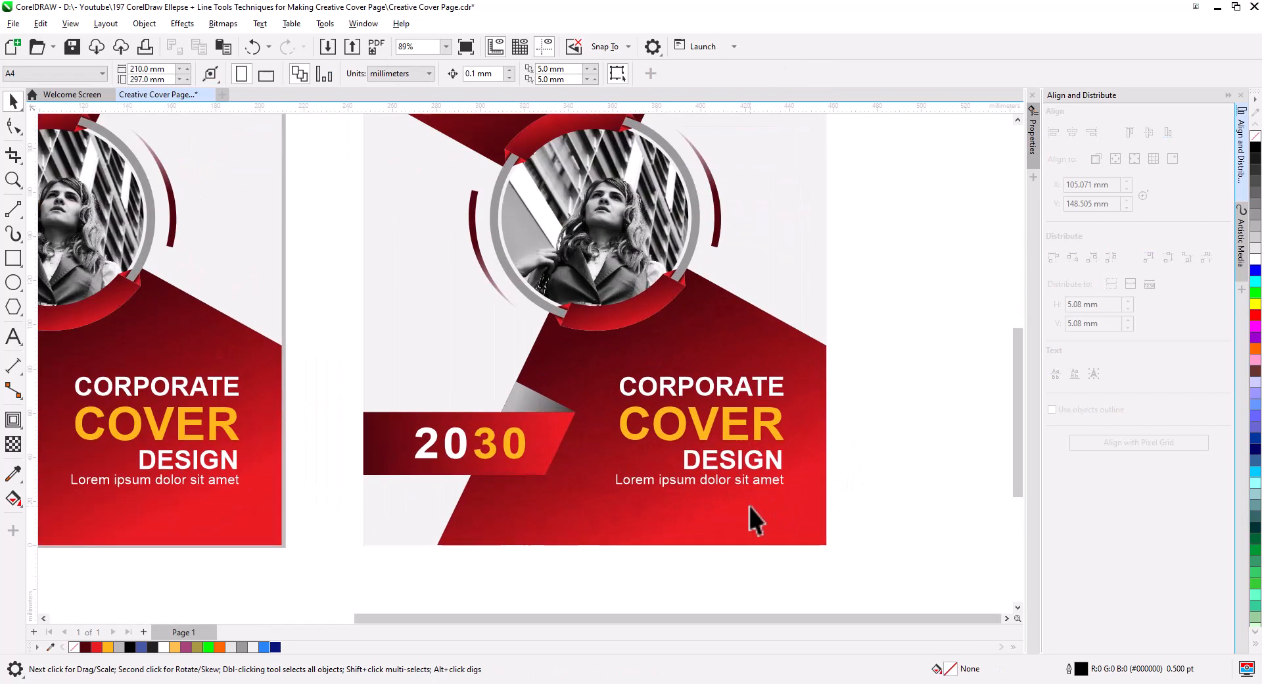
Recolour the copied cover's large lower shape with a gradient from navy blue near the photo to bright blue below.
left_click(736, 529)
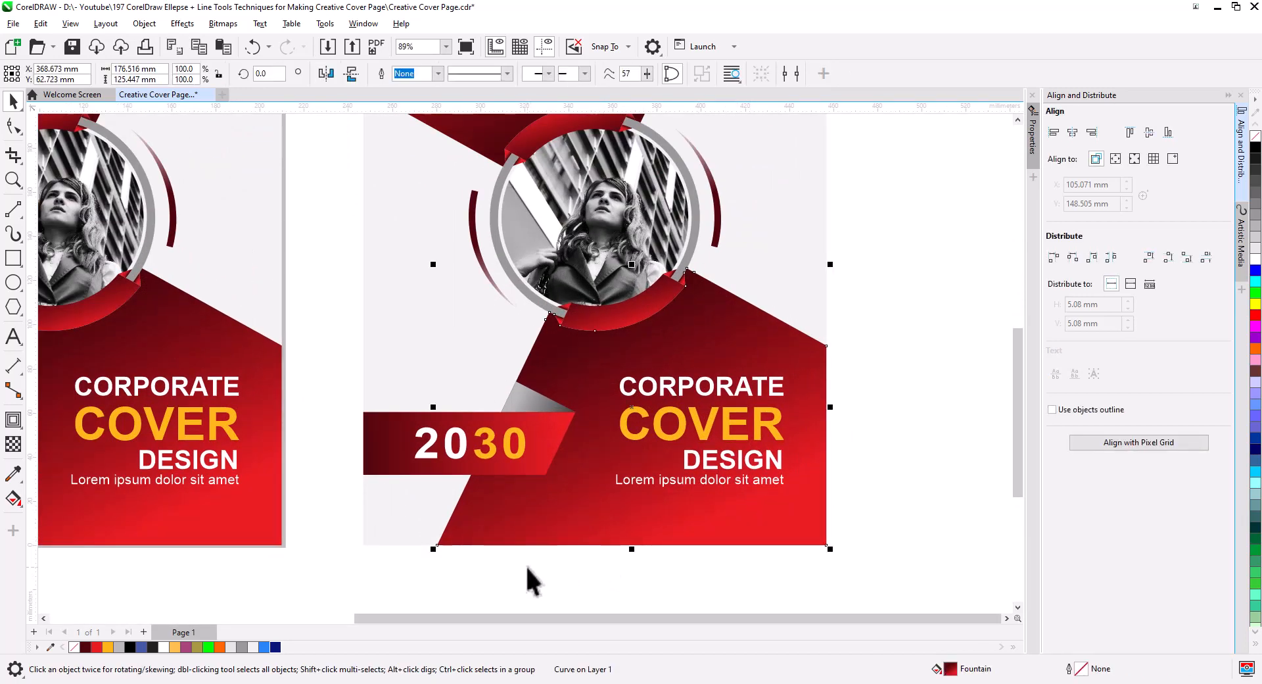
left_click(13, 498)
left_click_drag(273, 649, 467, 535)
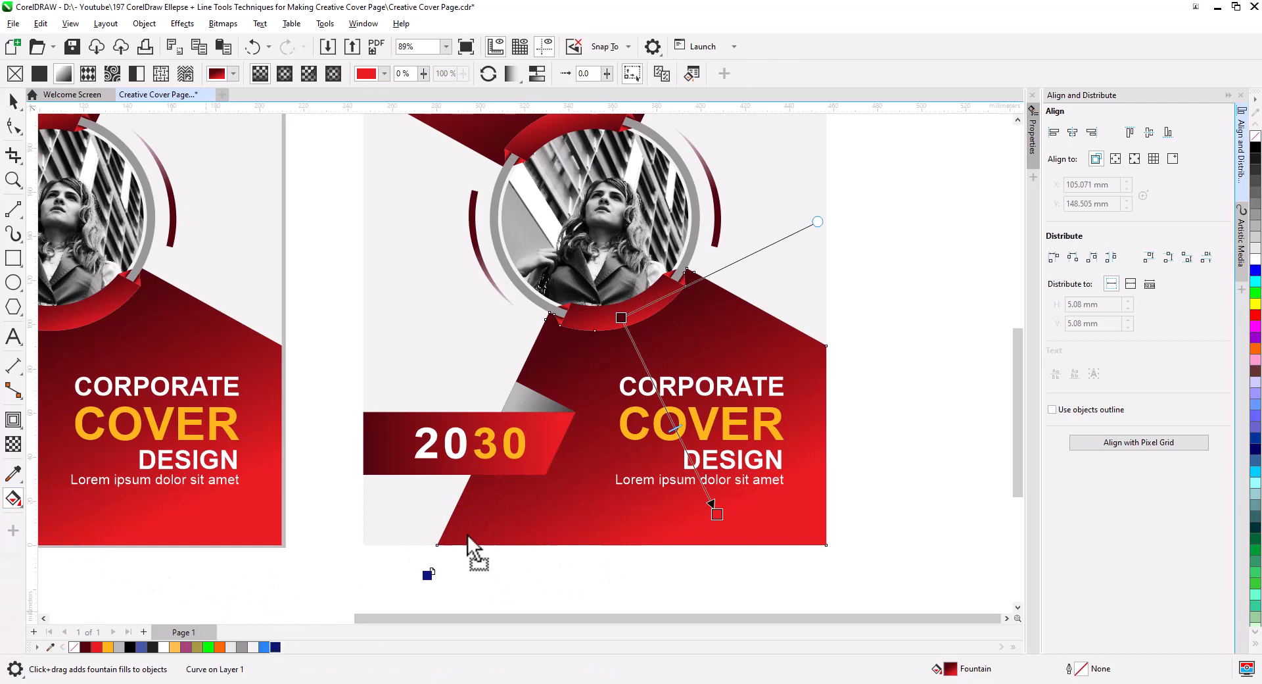
left_click_drag(651, 313, 621, 318)
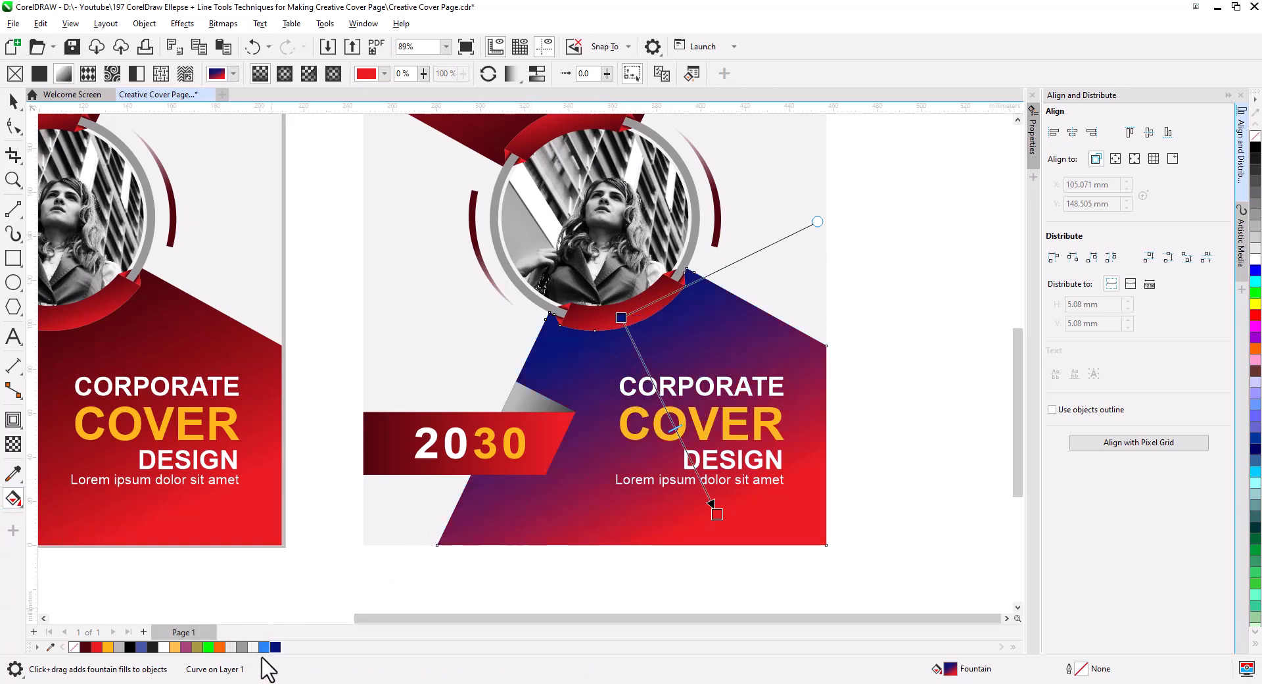
left_click_drag(265, 648, 716, 514)
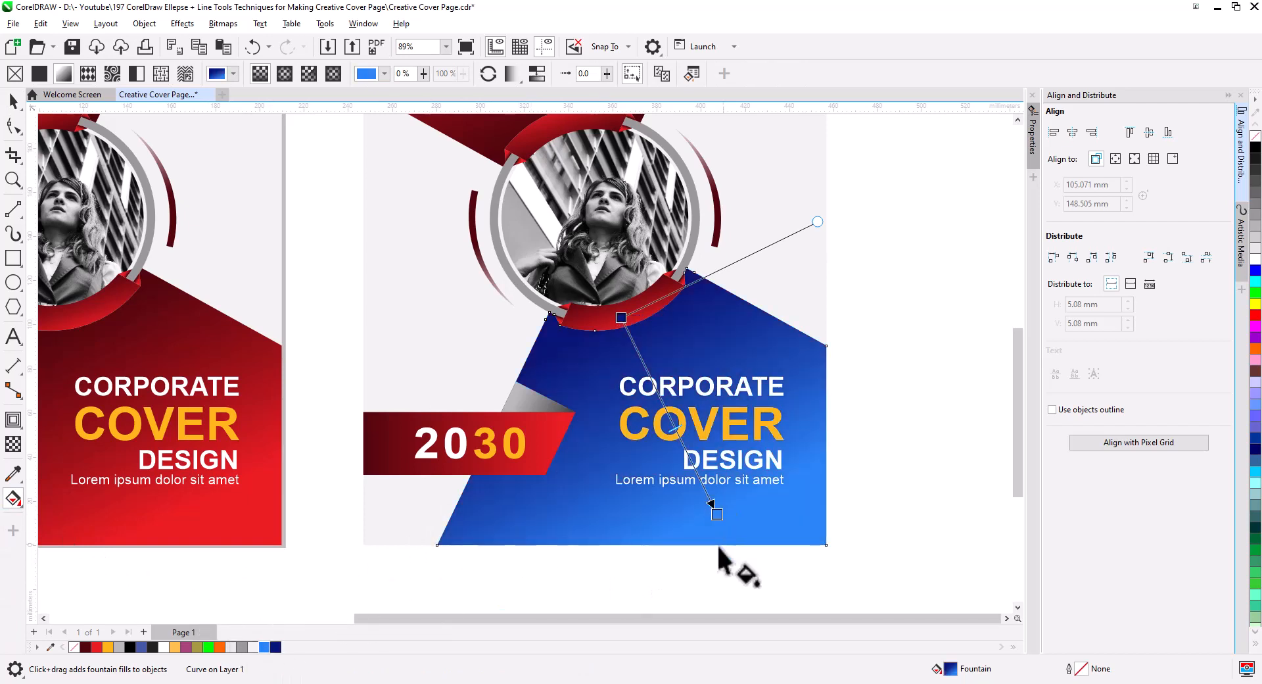
Recolour the gradients of the copy's 2030 and ABOUT US banners from navy blue at the page edge to bright blue.
left_click(539, 453)
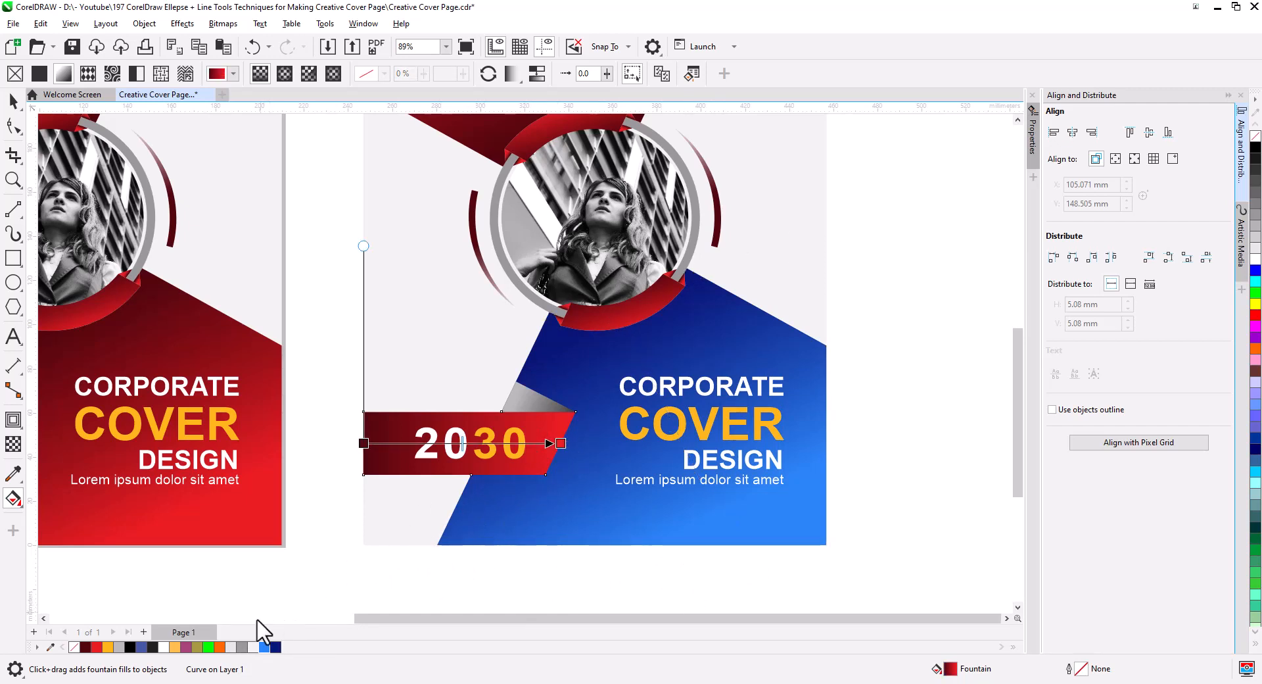
left_click_drag(275, 648, 364, 445)
left_click_drag(265, 646, 562, 444)
left_click_drag(712, 309, 691, 414)
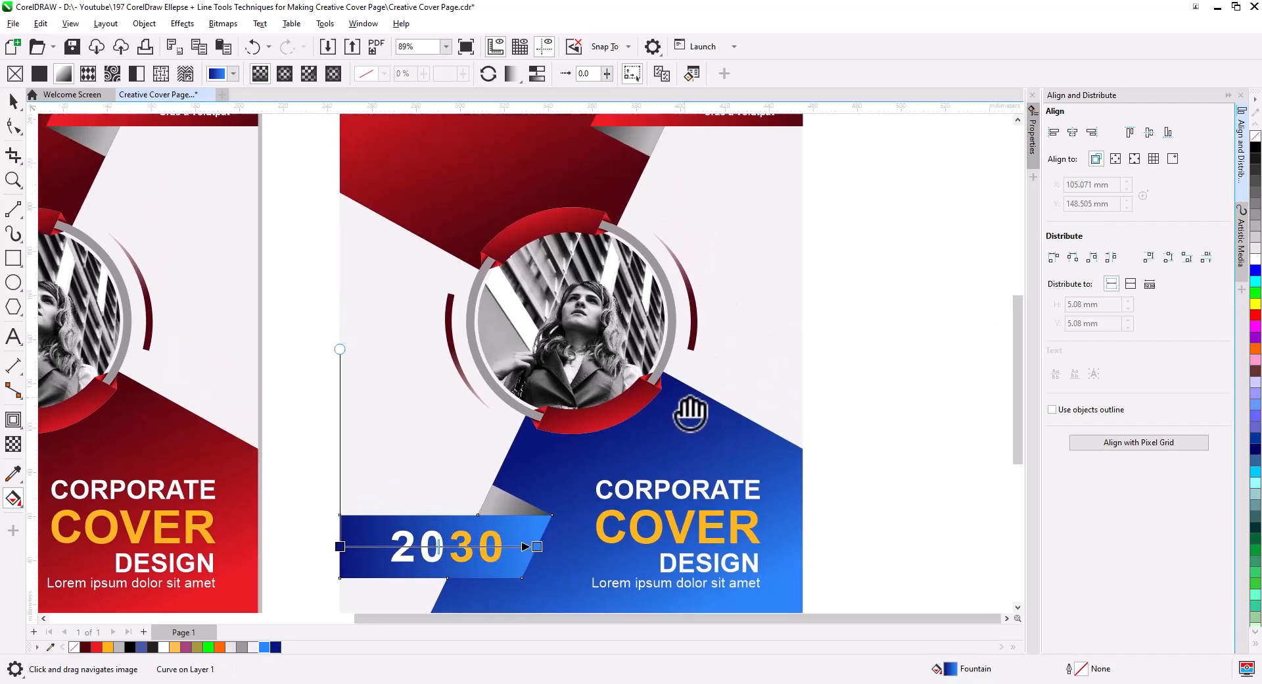
left_click_drag(697, 220, 716, 444)
left_click(651, 338)
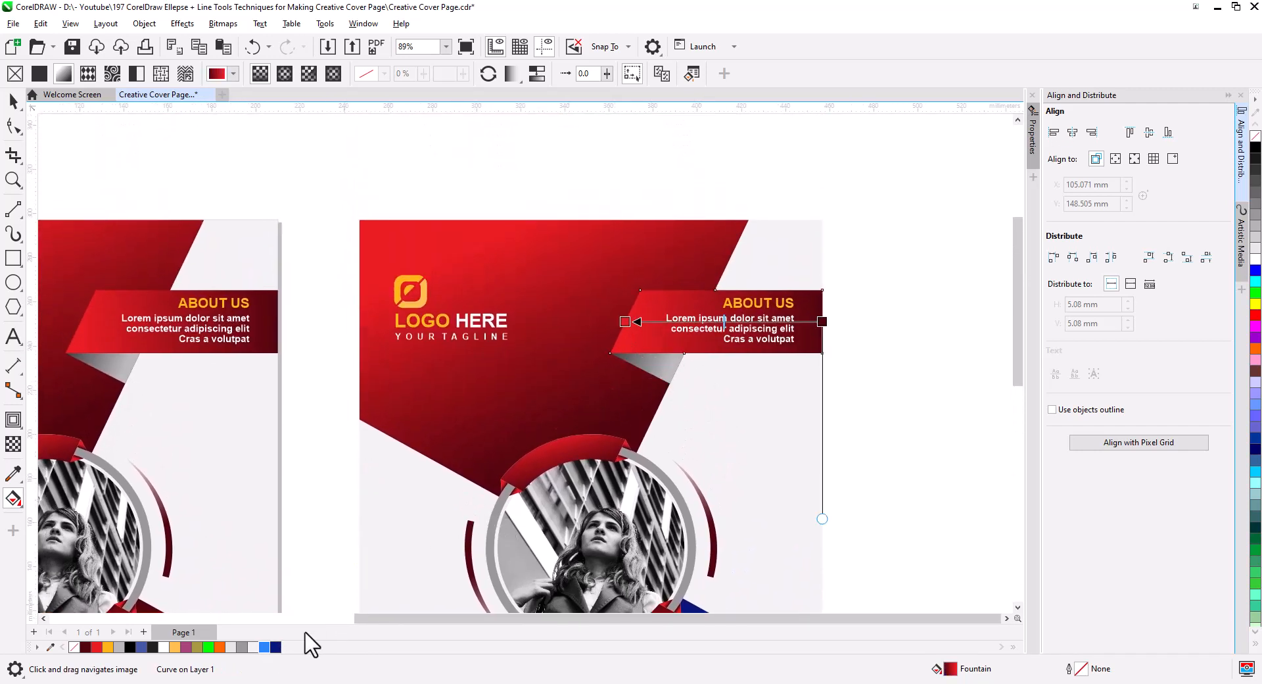
left_click_drag(275, 646, 625, 322)
Recolour the copy's large upper shape with a gradient from navy blue near the photo to bright blue behind the logo.
left_click(526, 253)
left_click_drag(276, 646, 564, 447)
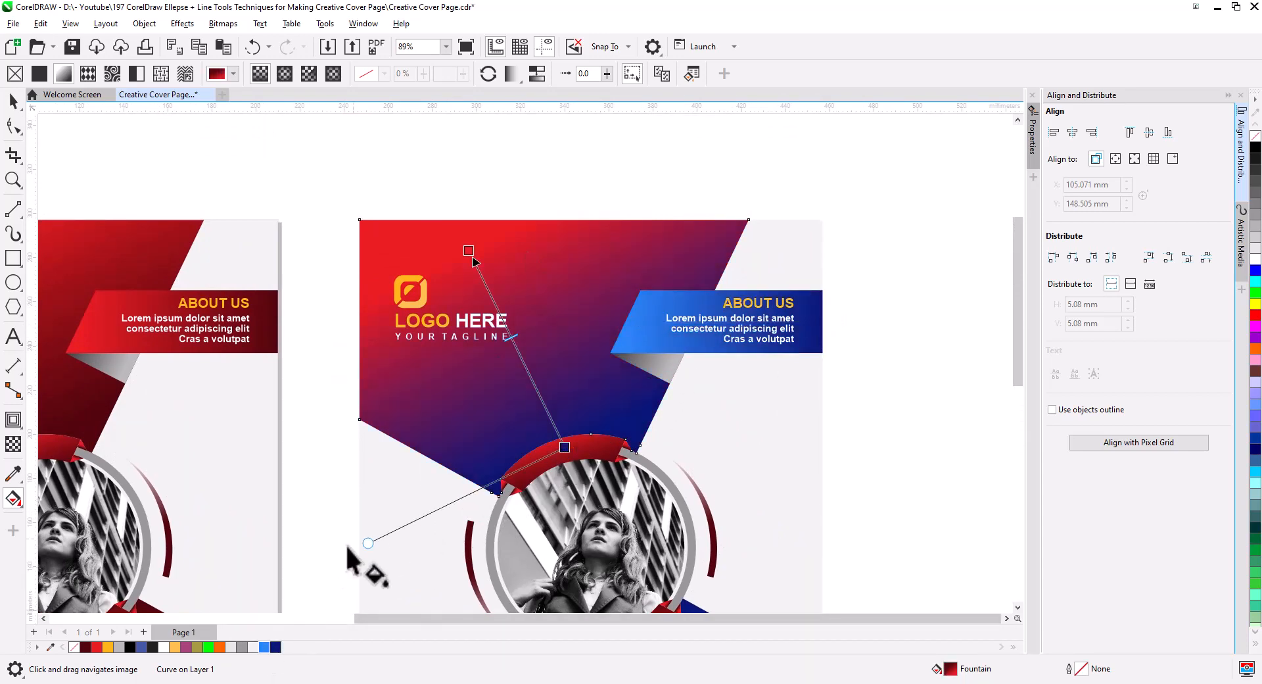
left_click_drag(264, 648, 470, 254)
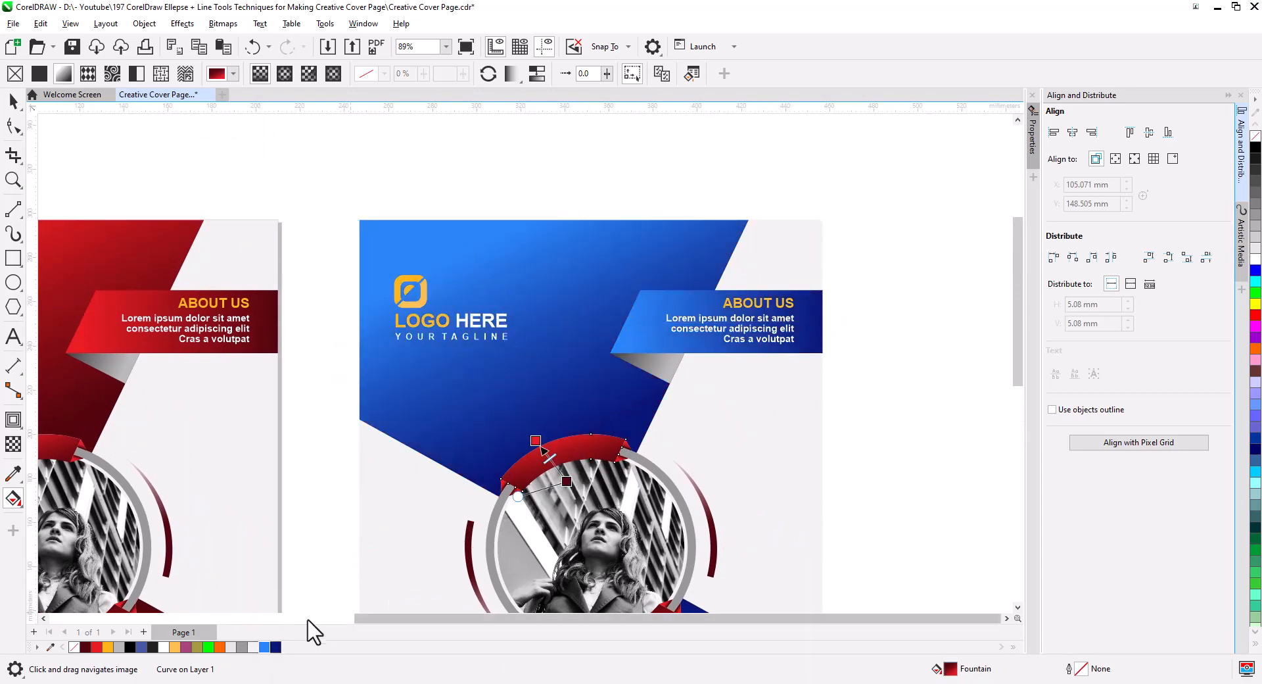
Change both curved ribbon bands around the copy's photo to navy-to-bright-blue gradients, with bright blue towards their outer edges.
left_click(551, 521)
left_click_drag(265, 646, 536, 441)
left_click_drag(594, 537, 537, 429)
left_click(558, 517)
left_click_drag(275, 646, 551, 489)
left_click_drag(264, 647, 579, 527)
Replace the maroon gradient colour of both crescents beside the copy's photo with bright blue.
left_click(402, 435)
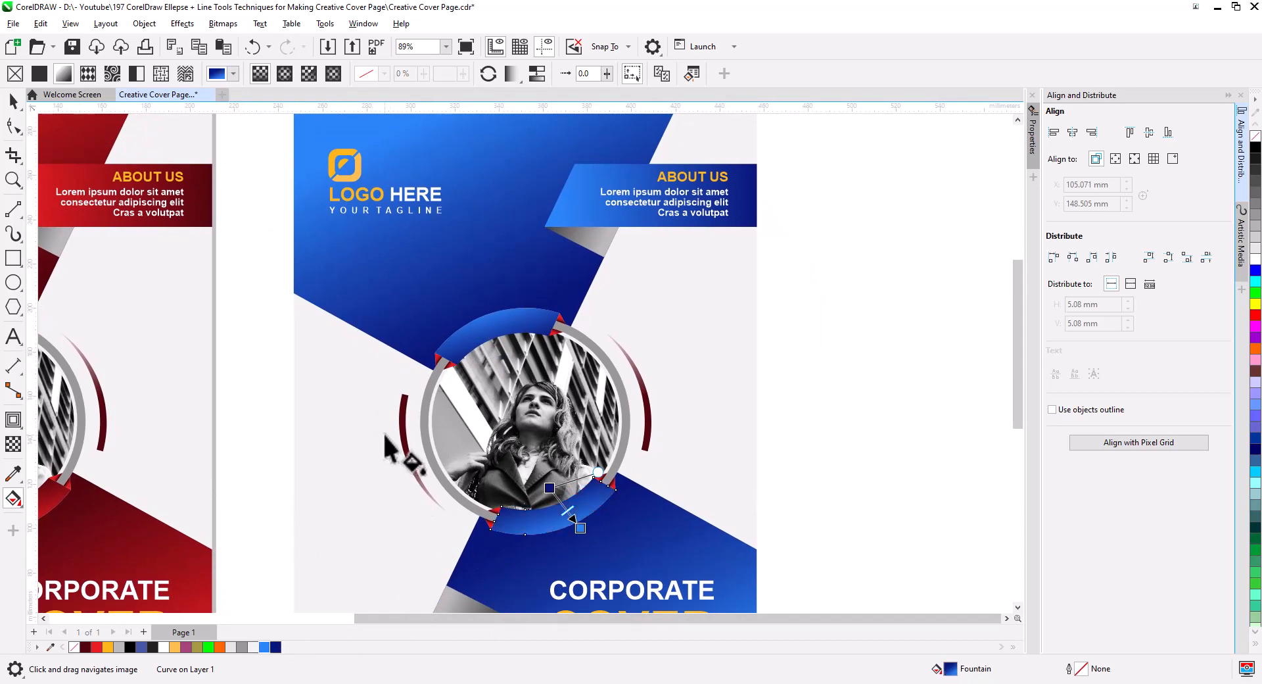
left_click_drag(246, 618, 405, 449)
left_click(644, 408)
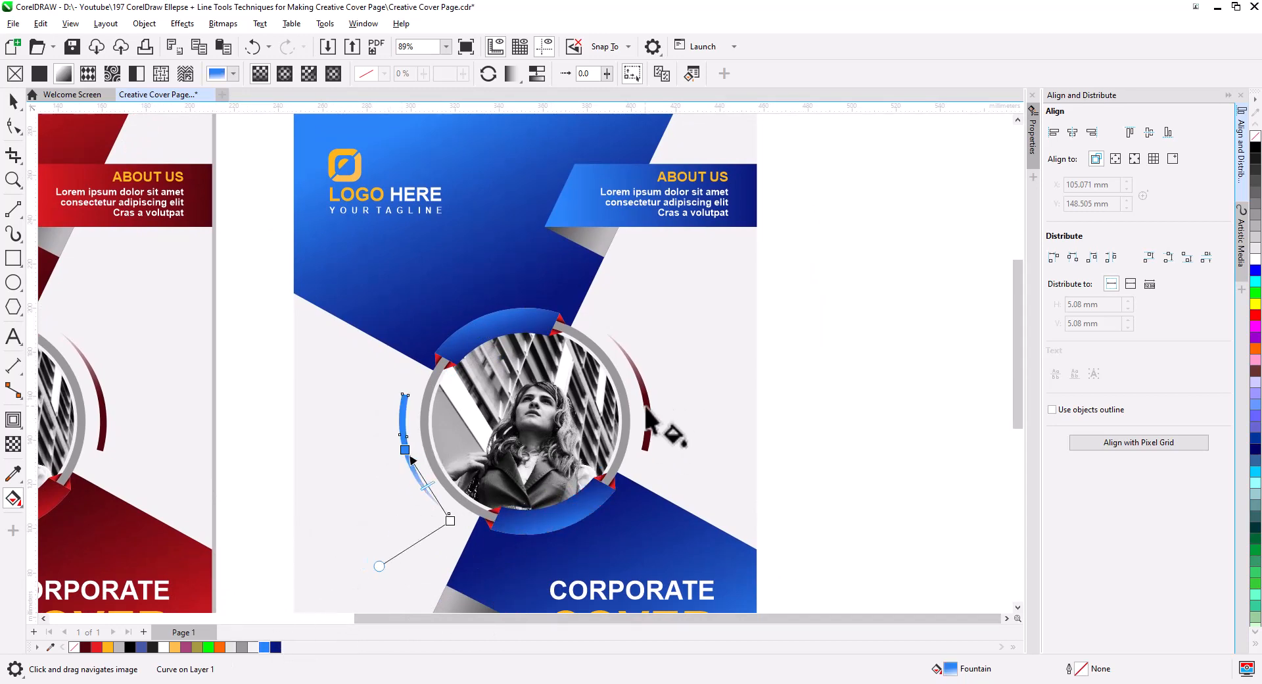
left_click_drag(264, 647, 647, 396)
Fill the red folded corners of the copy's ribbon bands with bright blue.
left_click(608, 482)
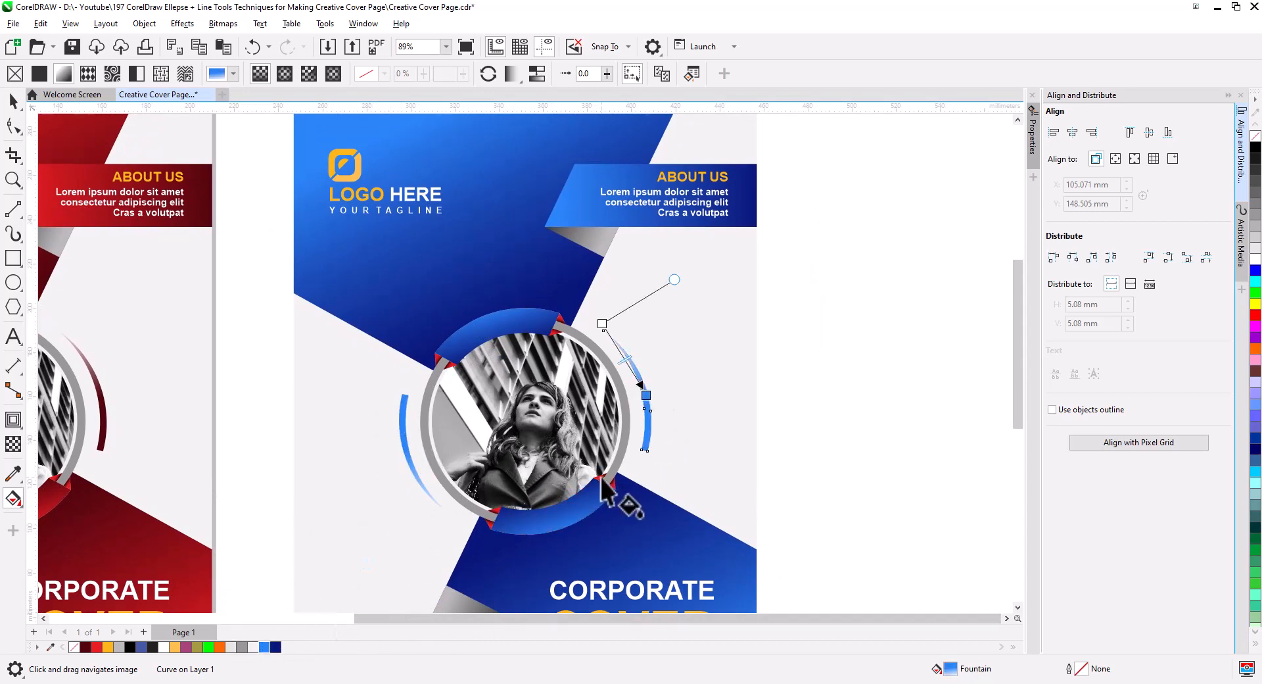
scroll(556, 527, "up", 2)
left_click(13, 101)
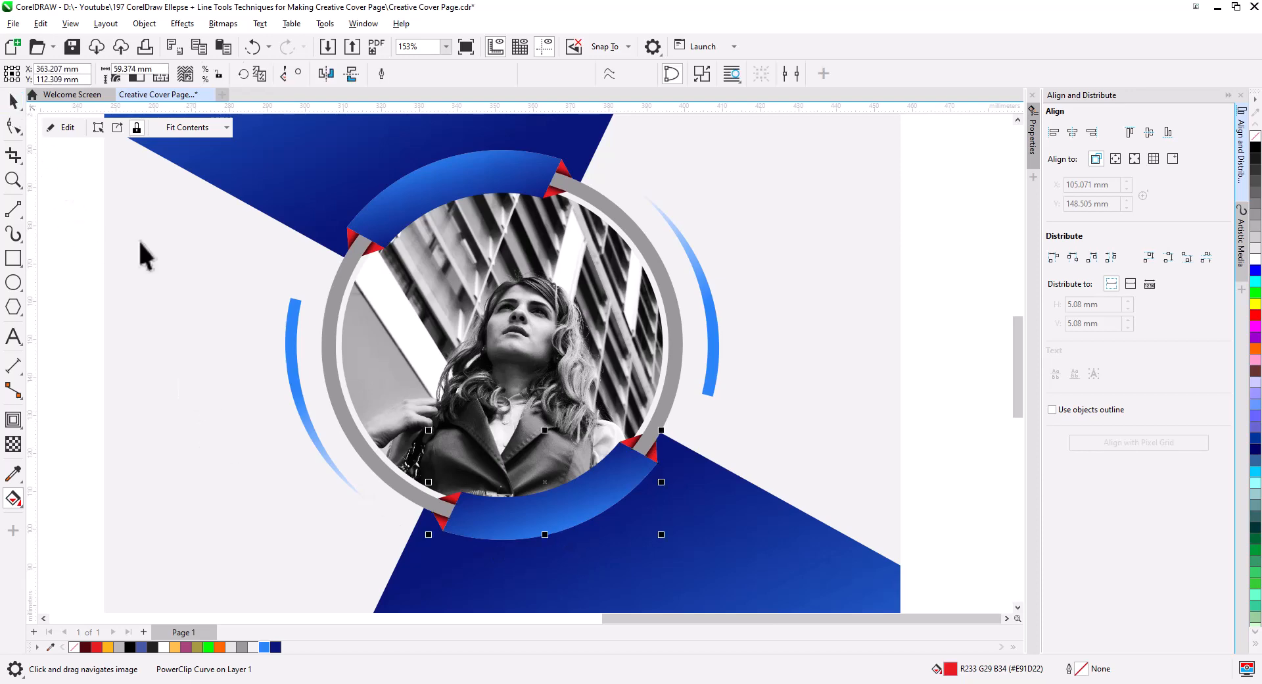
left_click(558, 170, "shift")
left_click(264, 647)
left_click(936, 414)
scroll(737, 472, "down", 3)
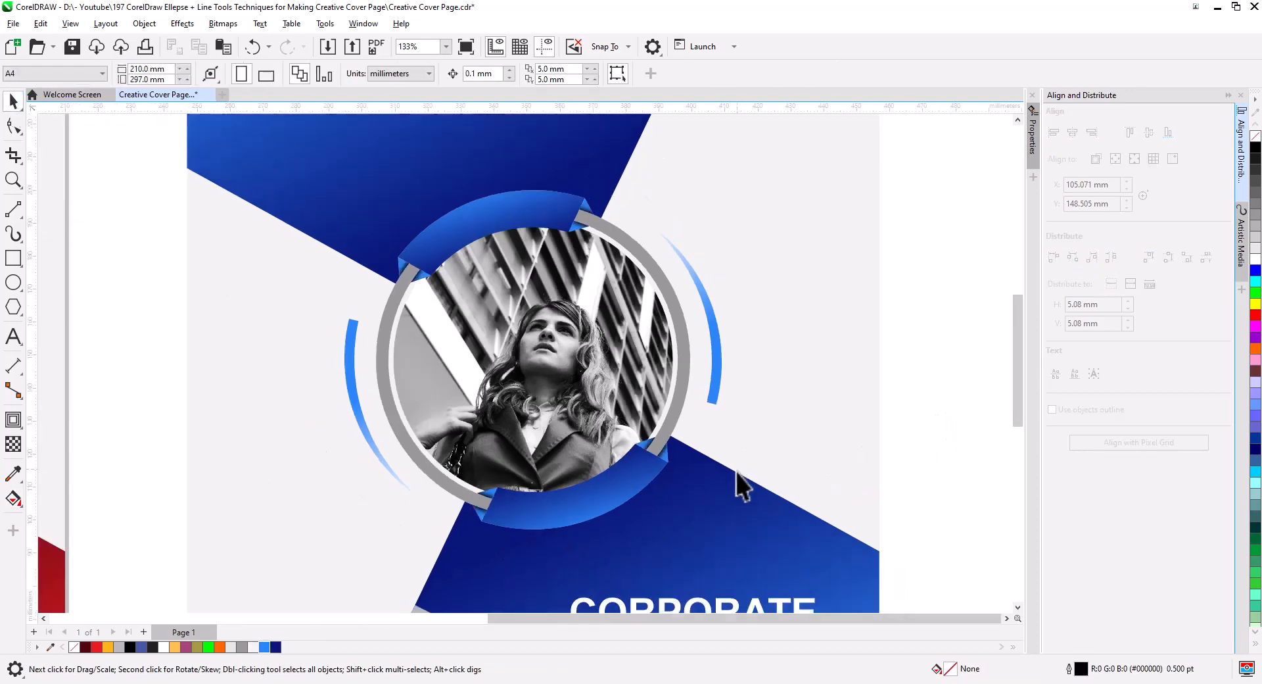
scroll(790, 520, "down", 1)
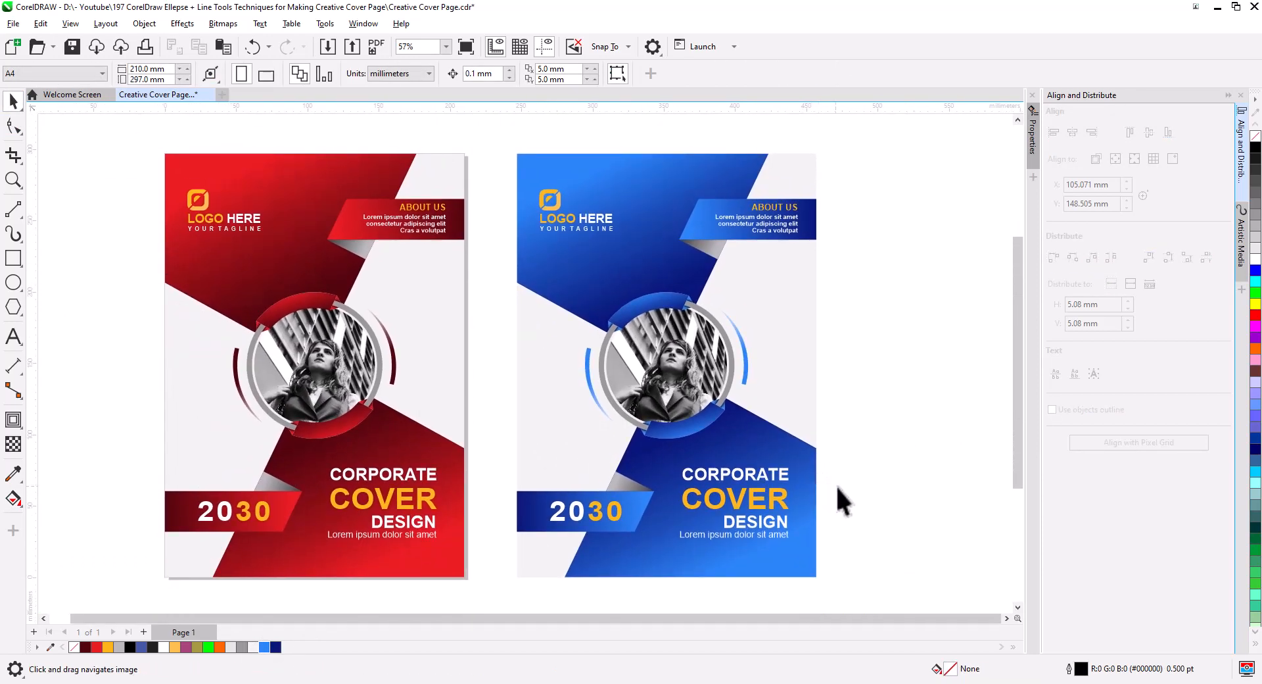
left_click_drag(855, 488, 871, 486)
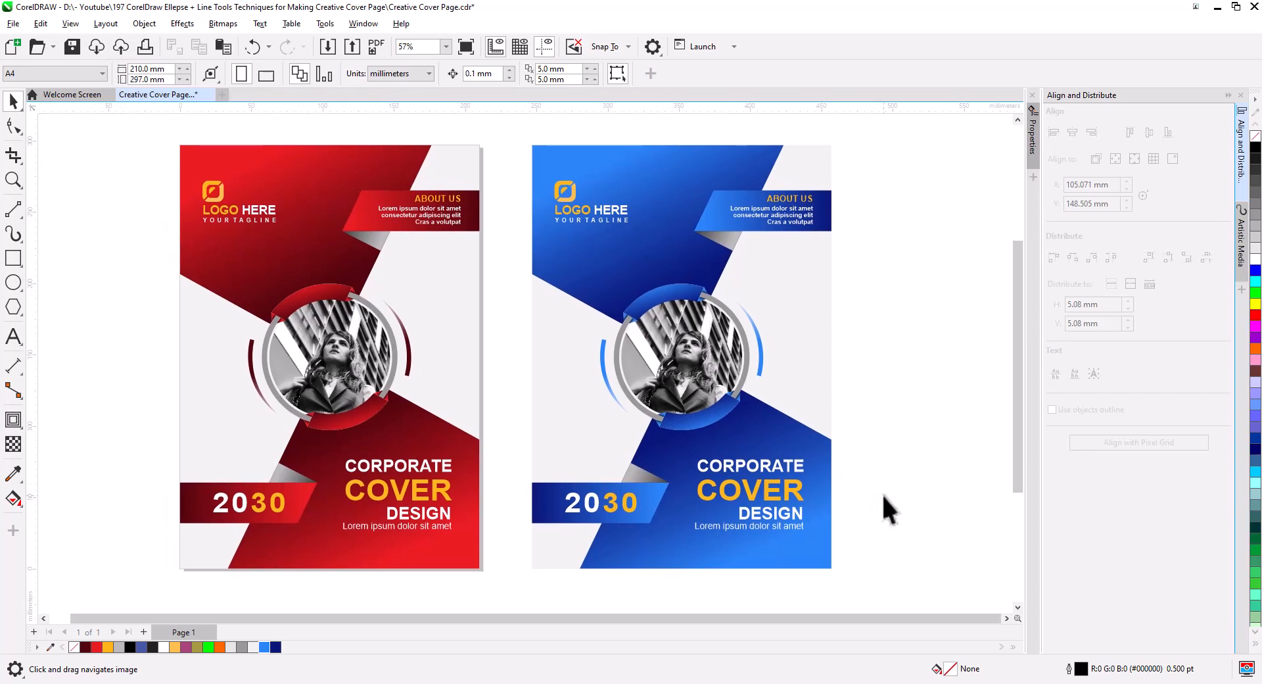